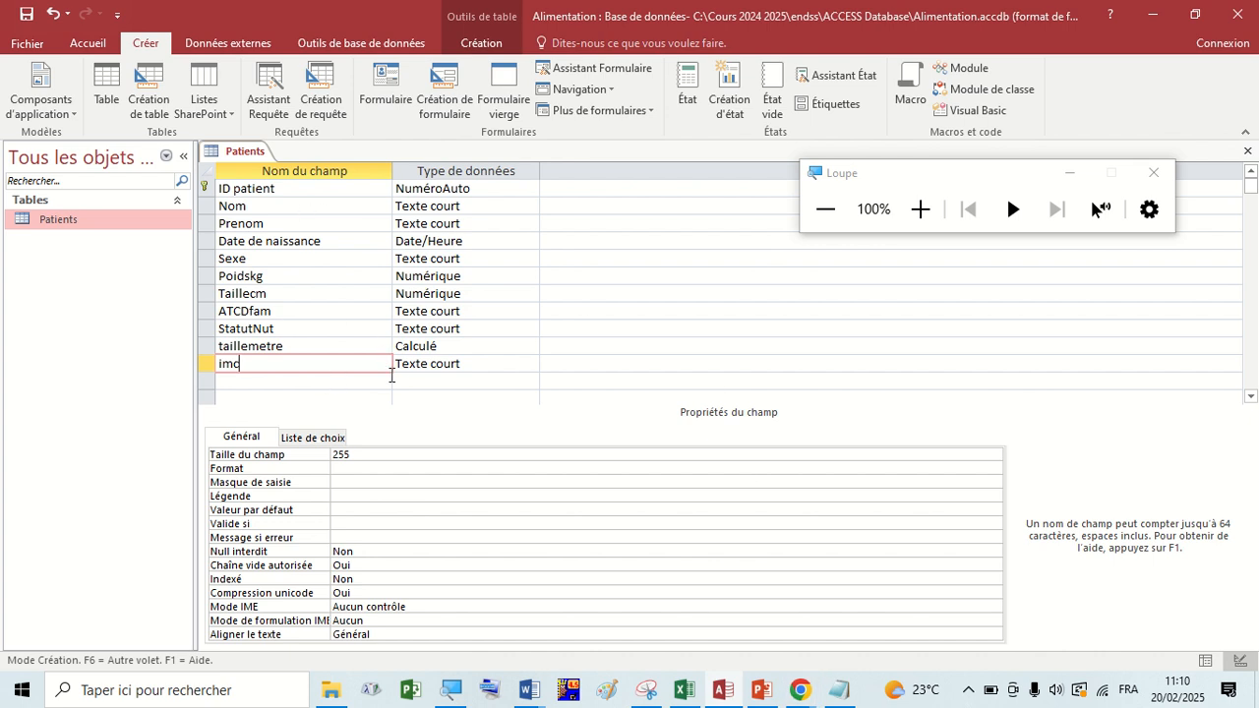
# Set the imc field's data type to Calculé and dismiss the expression builder without entering a formula.
pyautogui.click(438, 364)
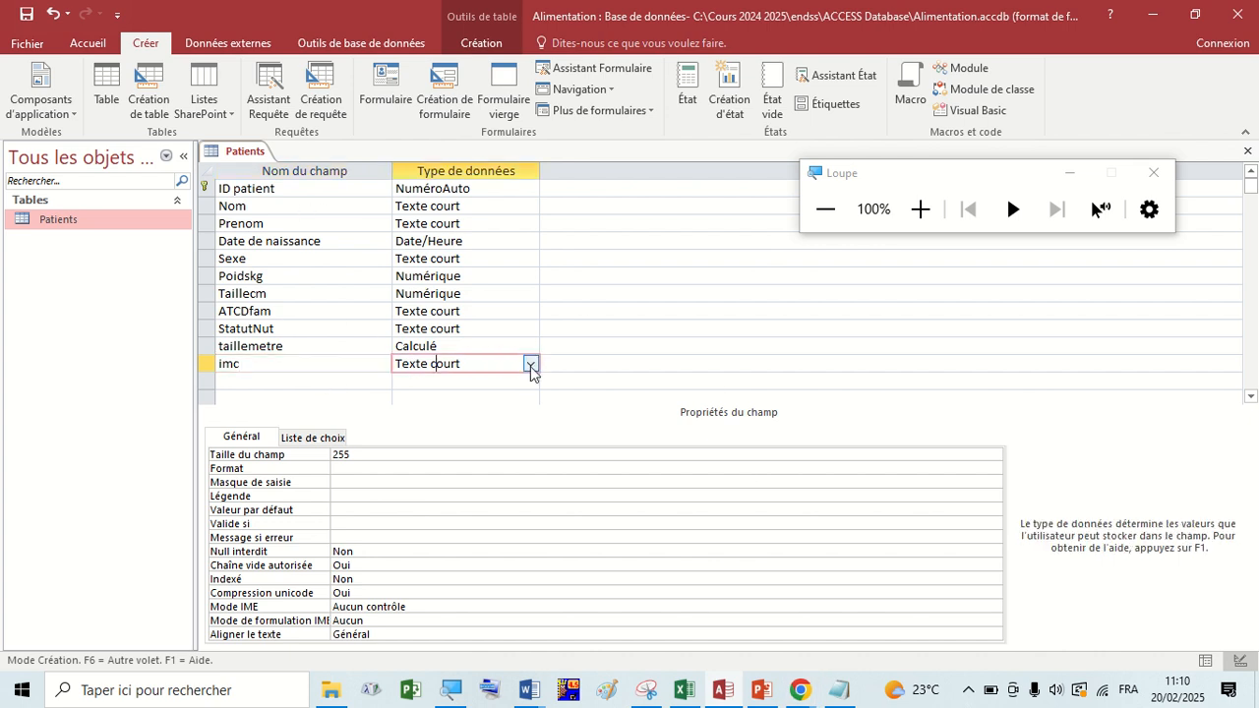
pyautogui.click(529, 363)
pyautogui.click(431, 557)
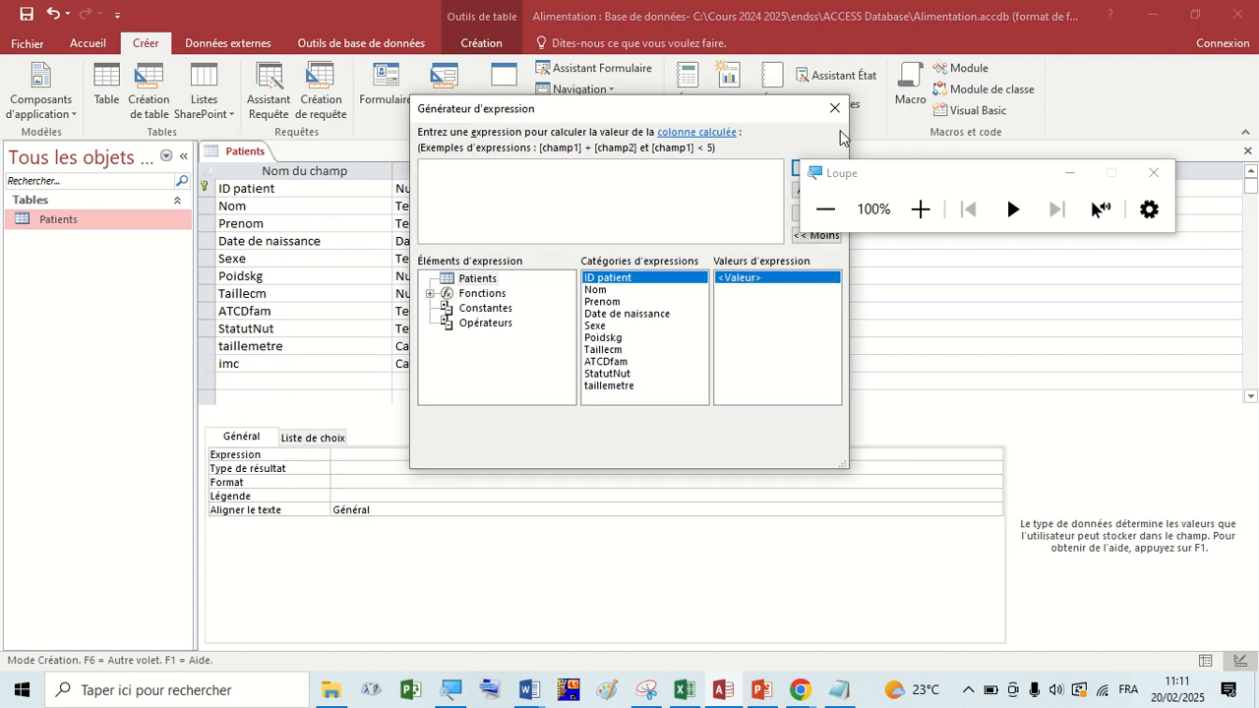
pyautogui.click(920, 209)
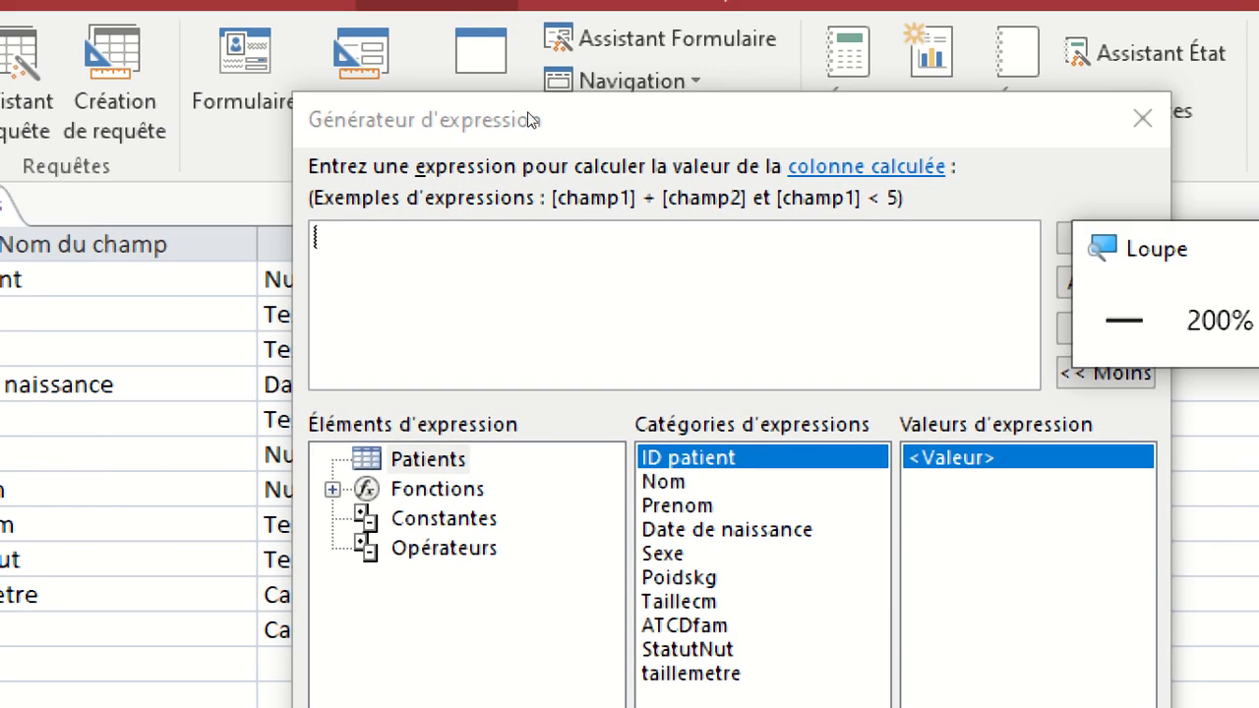
pyautogui.moveTo(528, 115); pyautogui.dragTo(497, 78)
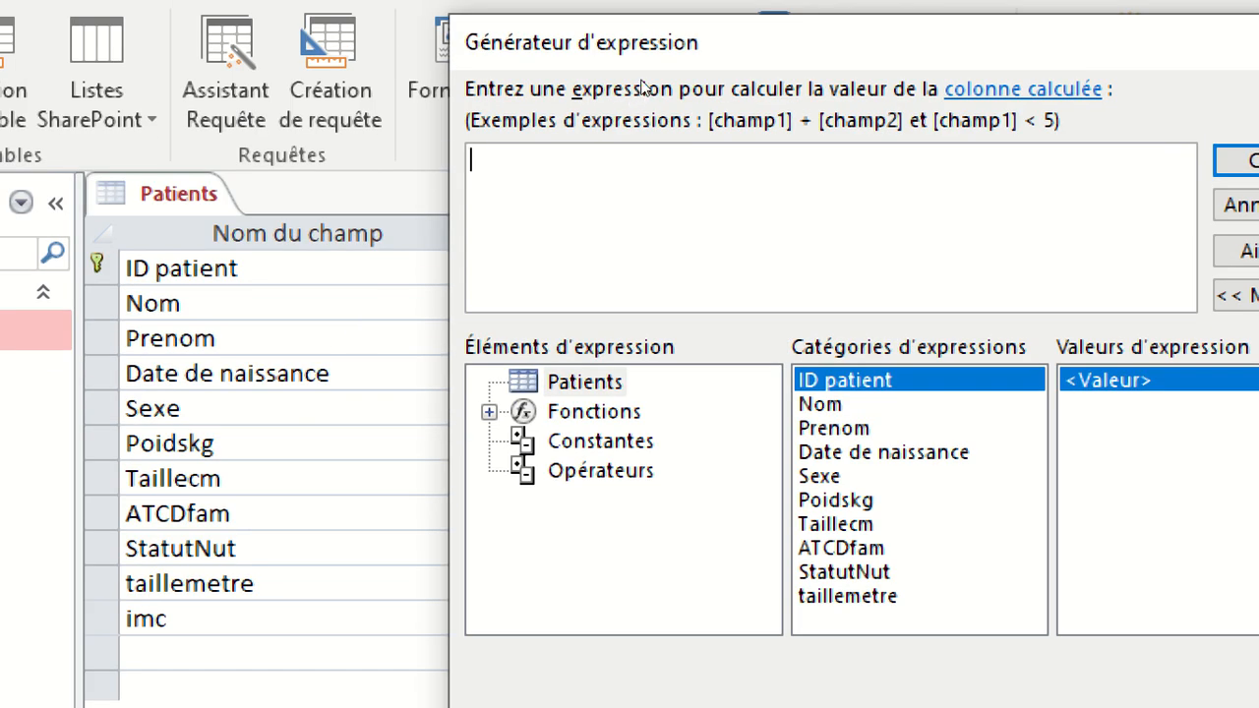
pyautogui.moveTo(641, 81); pyautogui.dragTo(495, 102)
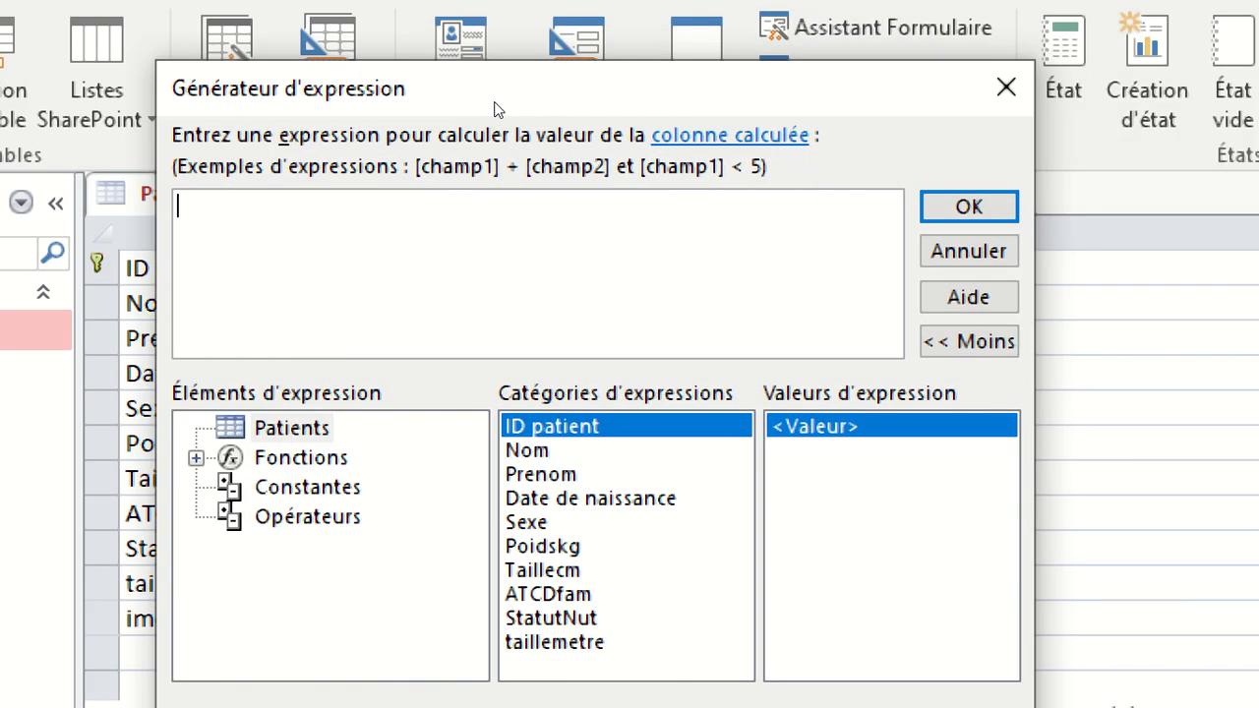
pyautogui.click(669, 105)
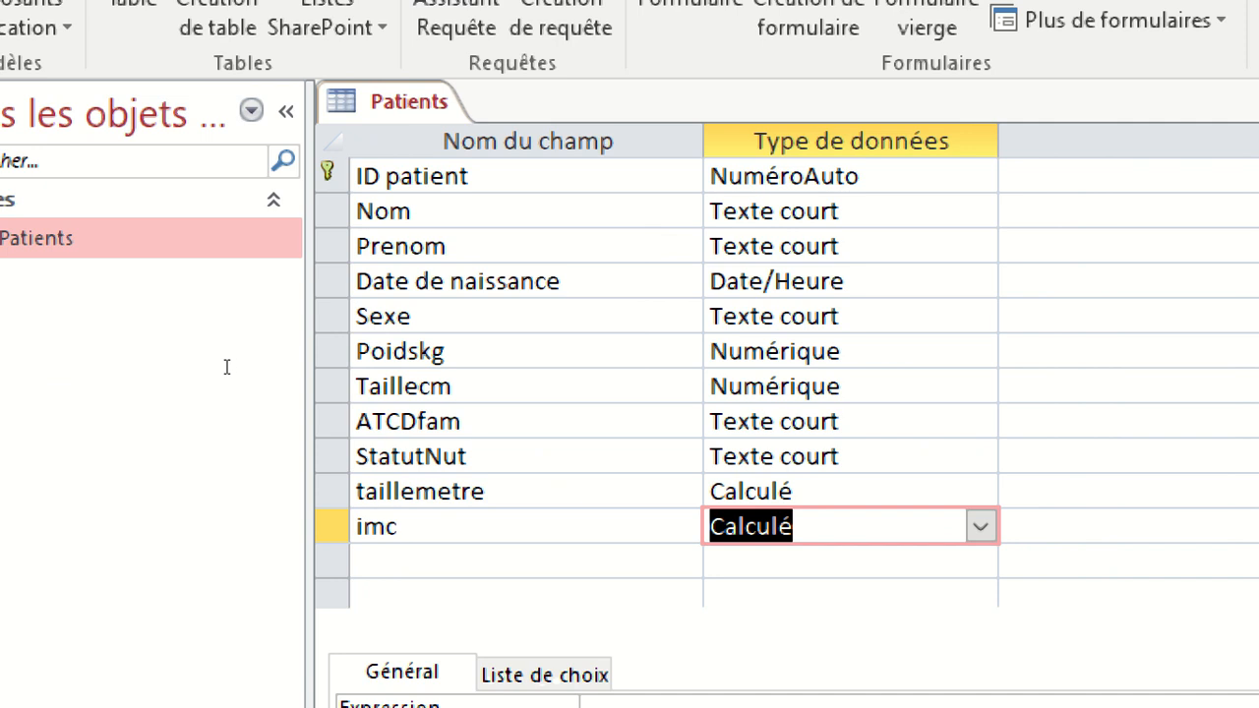
# Try to reopen the imc field's expression builder by choosing Calculé as its data type again.
pyautogui.click(278, 530)
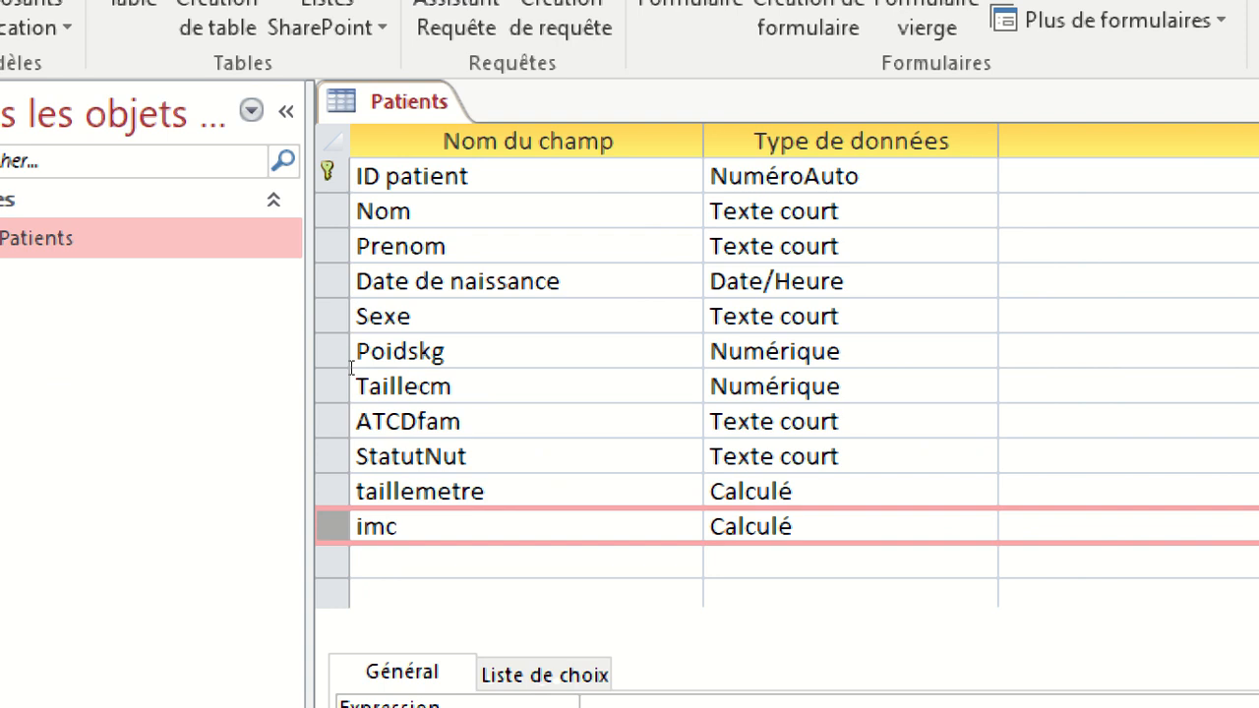
pyautogui.click(281, 395)
pyautogui.click(275, 352)
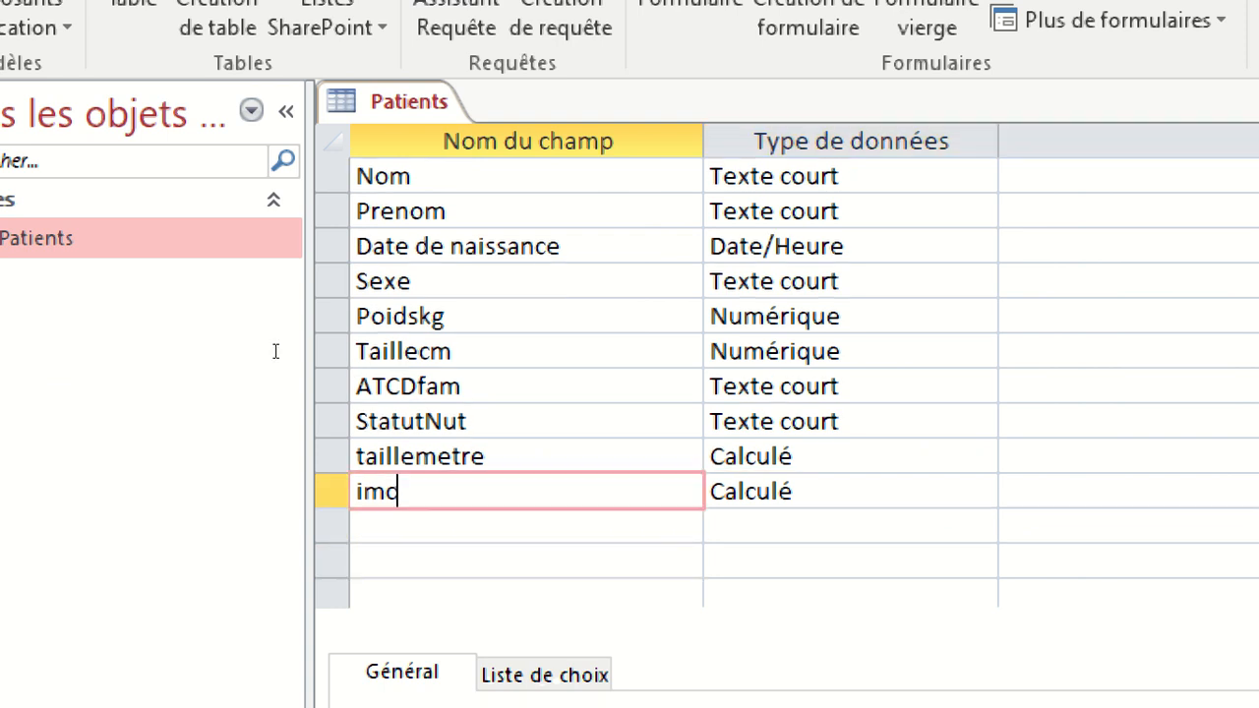
pyautogui.press('Tab')
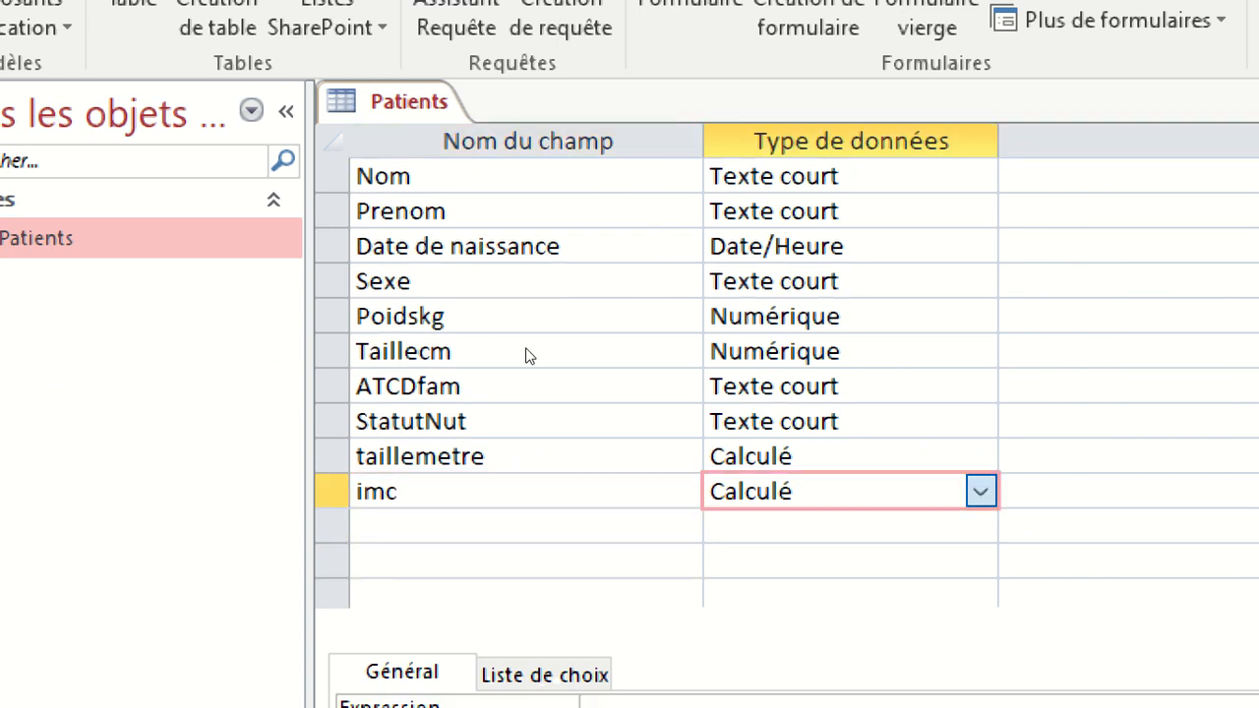
pyautogui.hotkey('alt', 'Down')
pyautogui.press('Down')
pyautogui.press('Down')
pyautogui.press('Down')
pyautogui.press('Down')
pyautogui.press('Down')
pyautogui.press('Down')
pyautogui.press('Down')
pyautogui.press('Down')
pyautogui.press('Down')
pyautogui.press('Down')
pyautogui.press('Down')
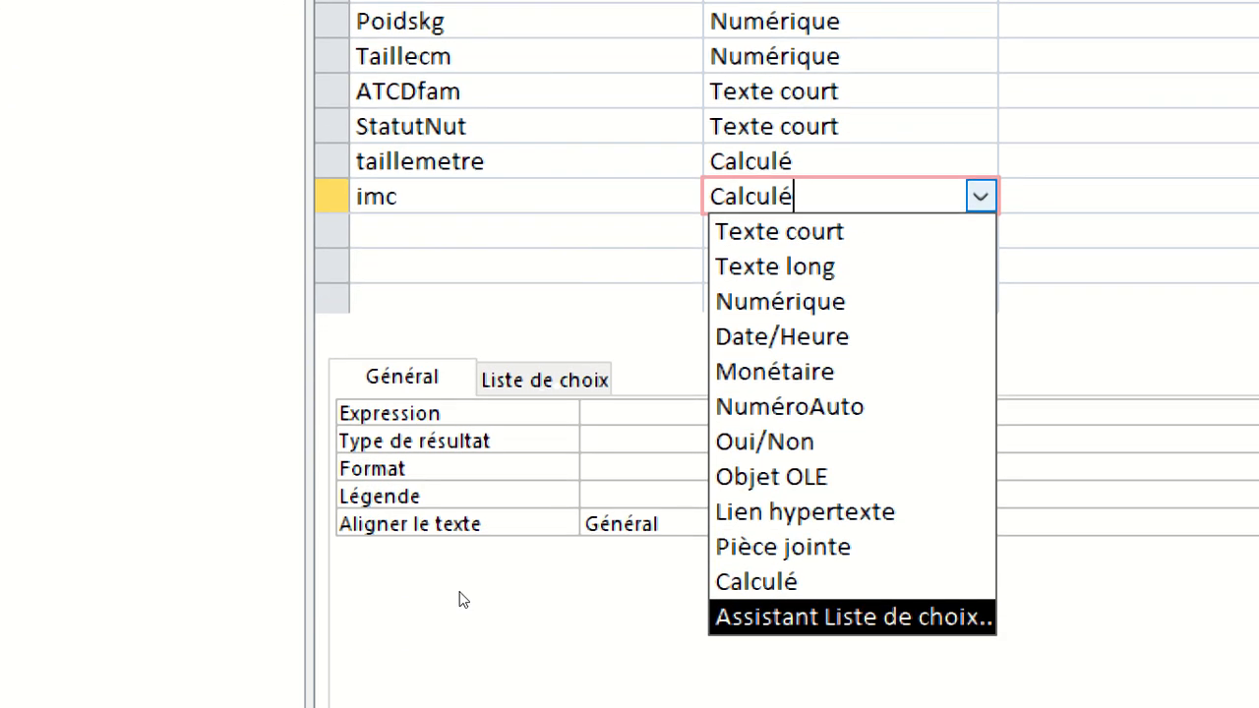
pyautogui.press('Up')
pyautogui.press('Return')
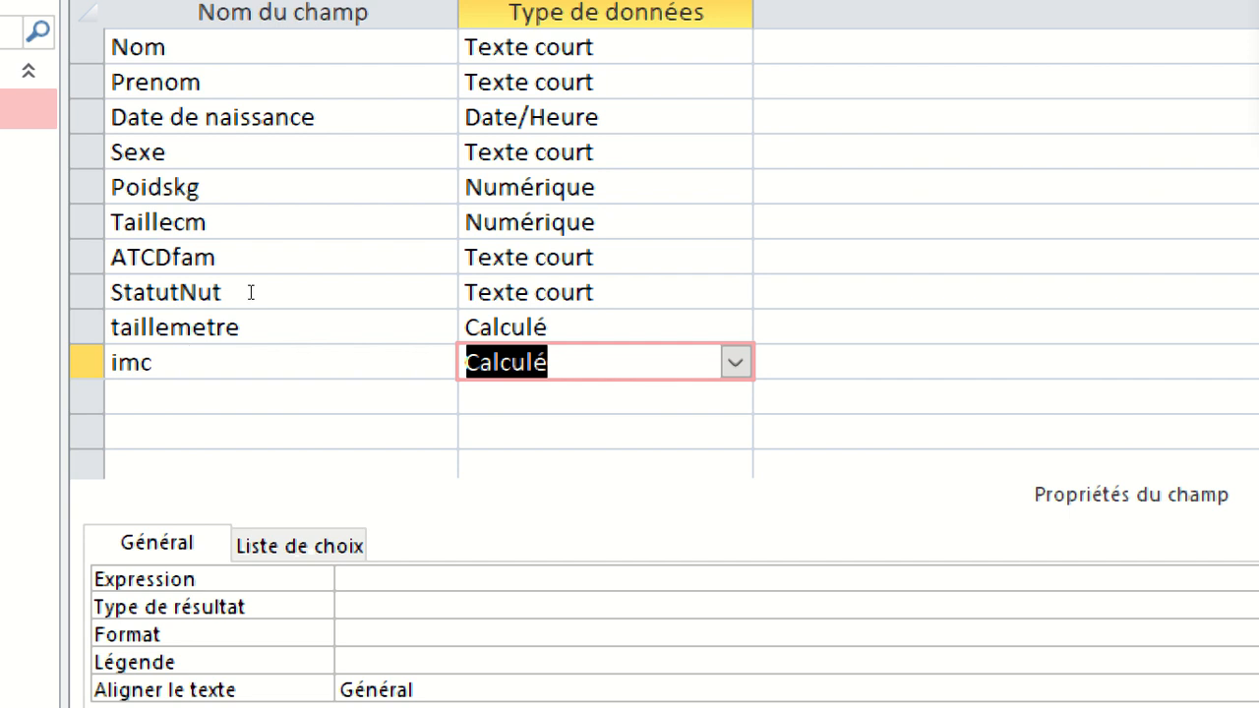
pyautogui.click(531, 343)
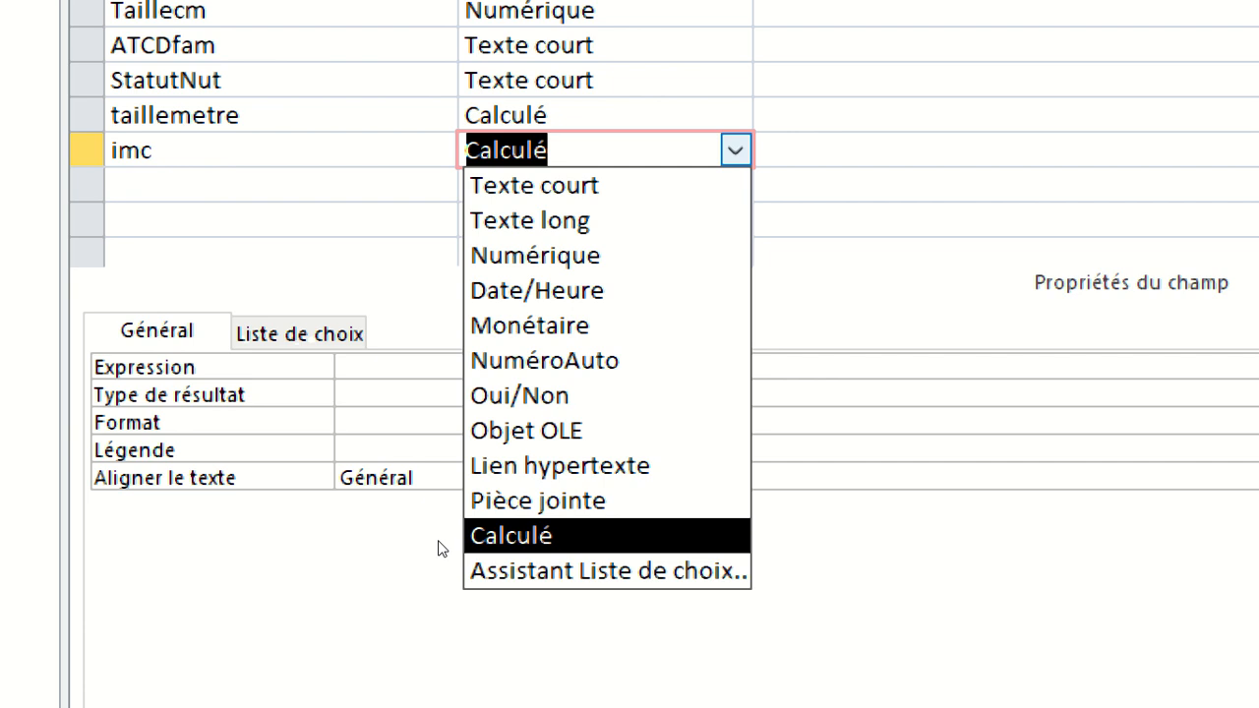
pyautogui.click(470, 539)
pyautogui.click(471, 309)
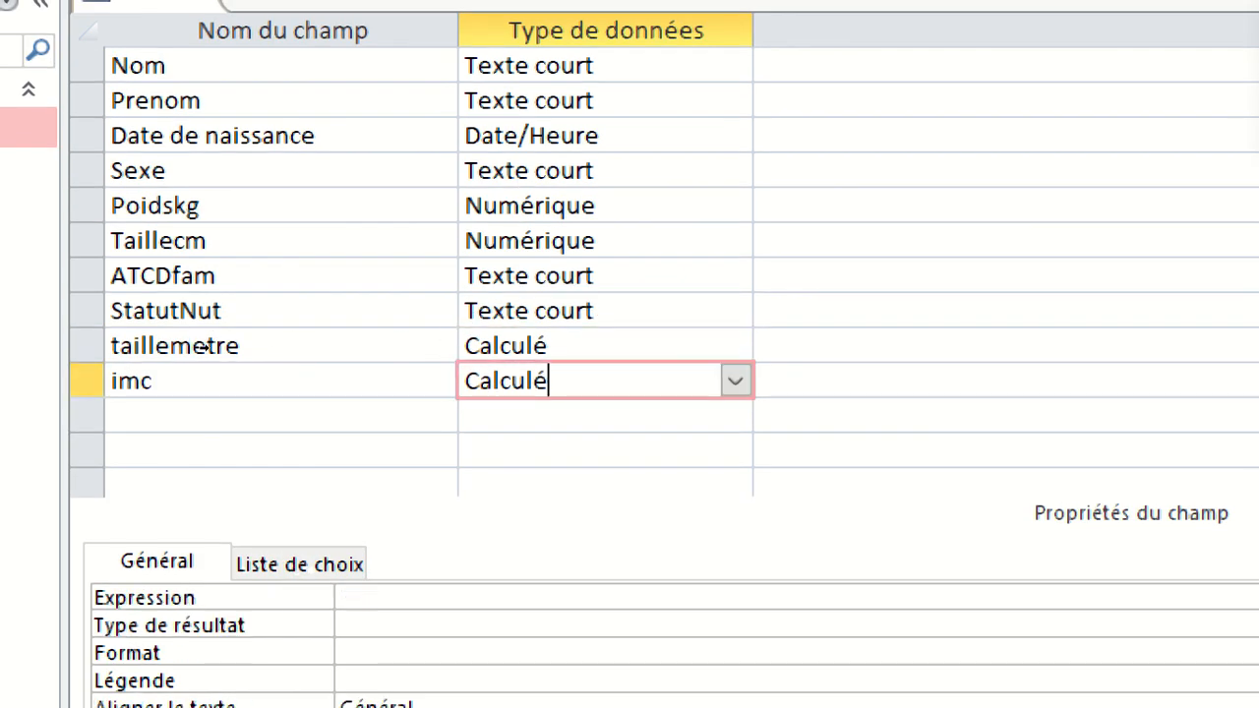
# Delete the imc field and add it again with the Calculé data type, bringing up its expression builder.
pyautogui.press('Delete')
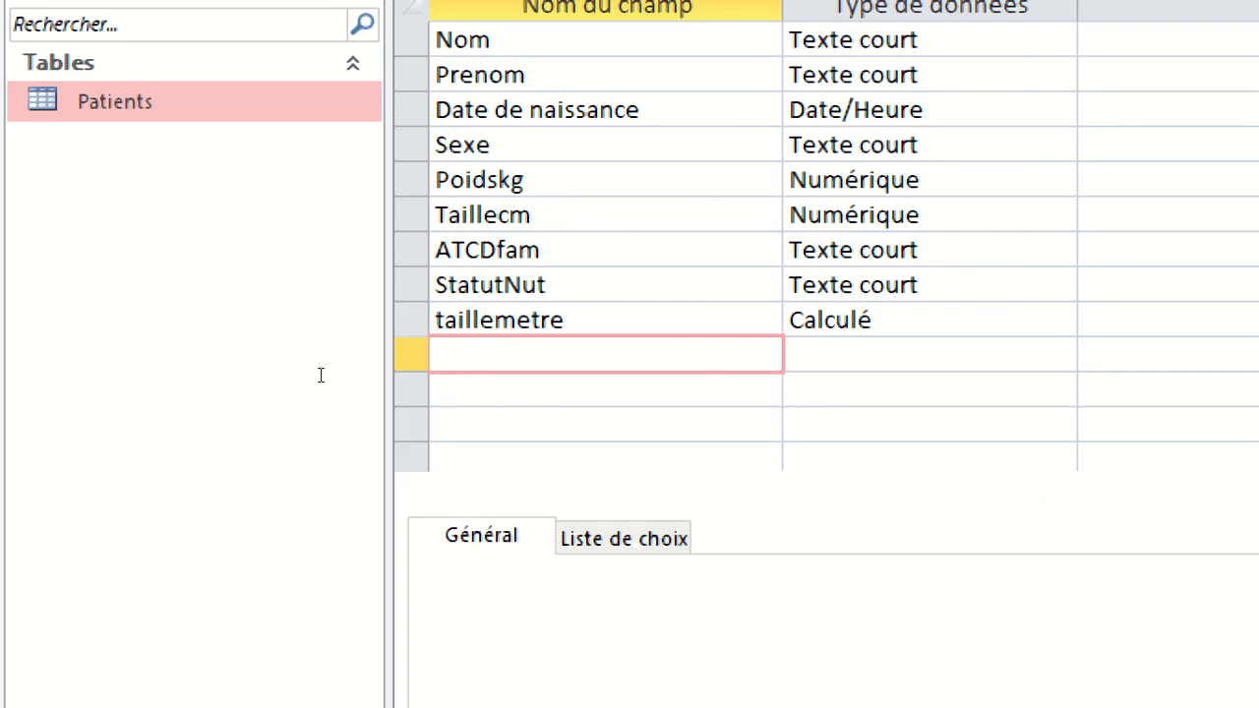
pyautogui.write('imc')
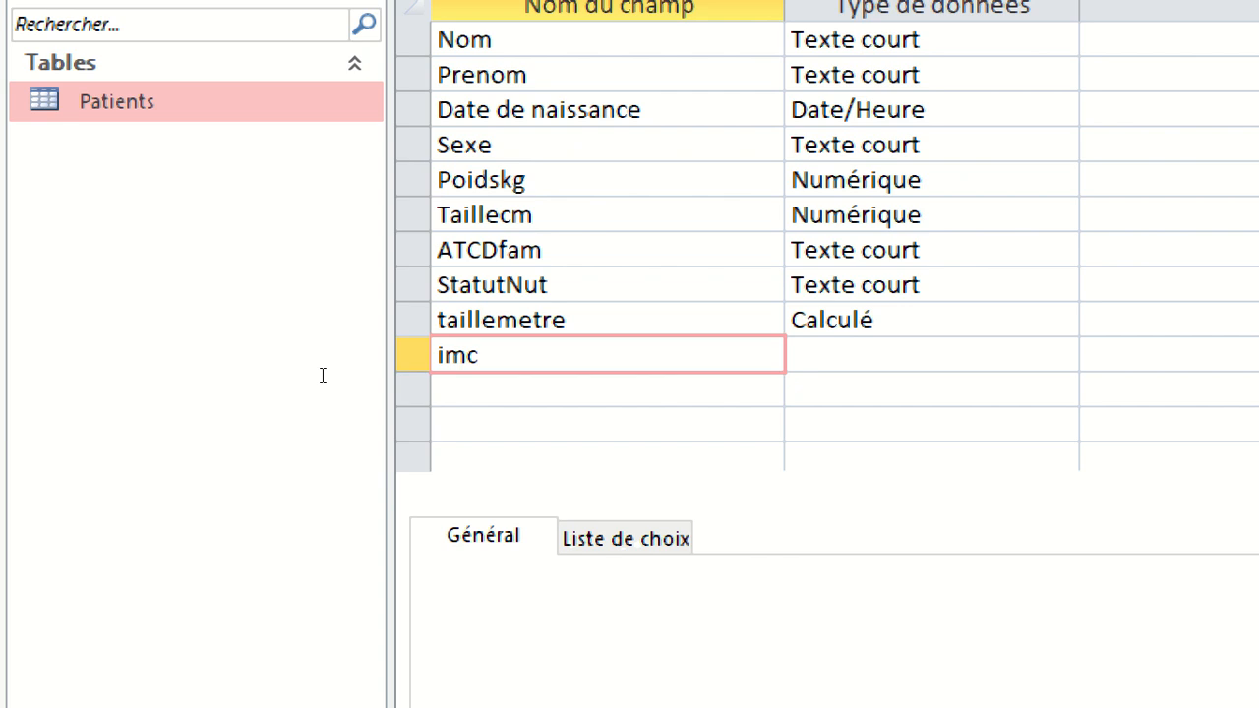
pyautogui.press('Tab')
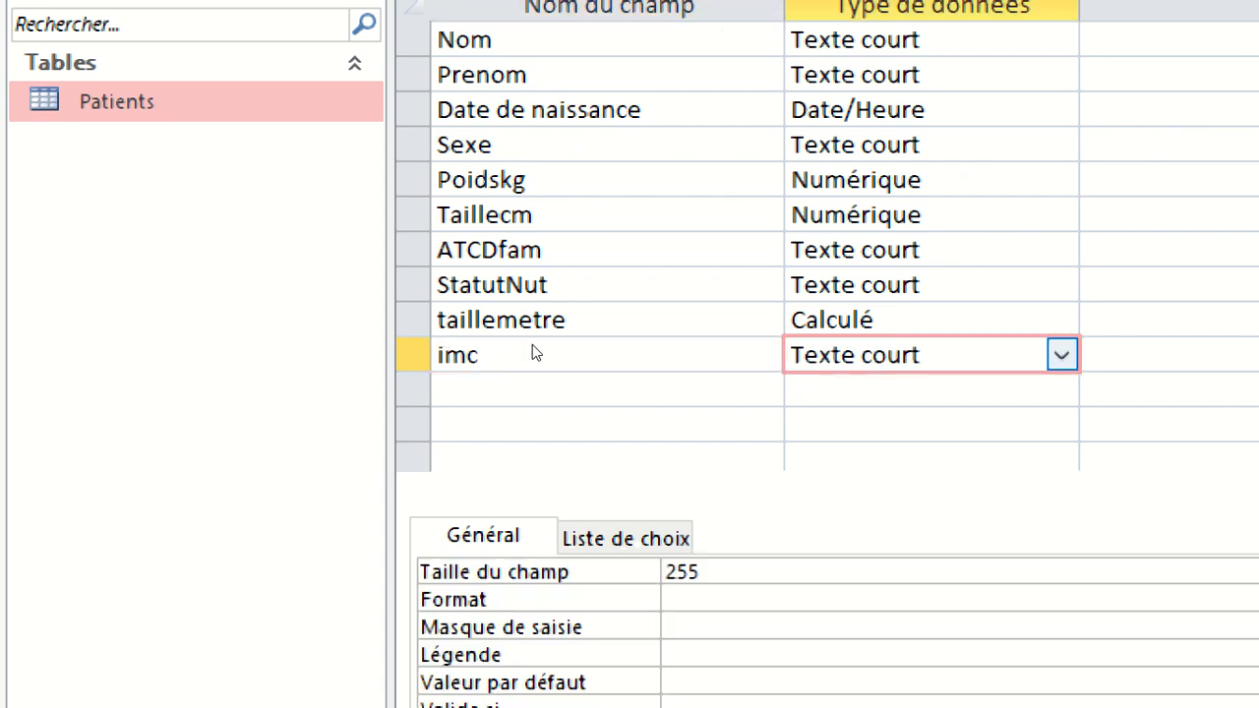
pyautogui.click(1062, 354)
pyautogui.press('Up')
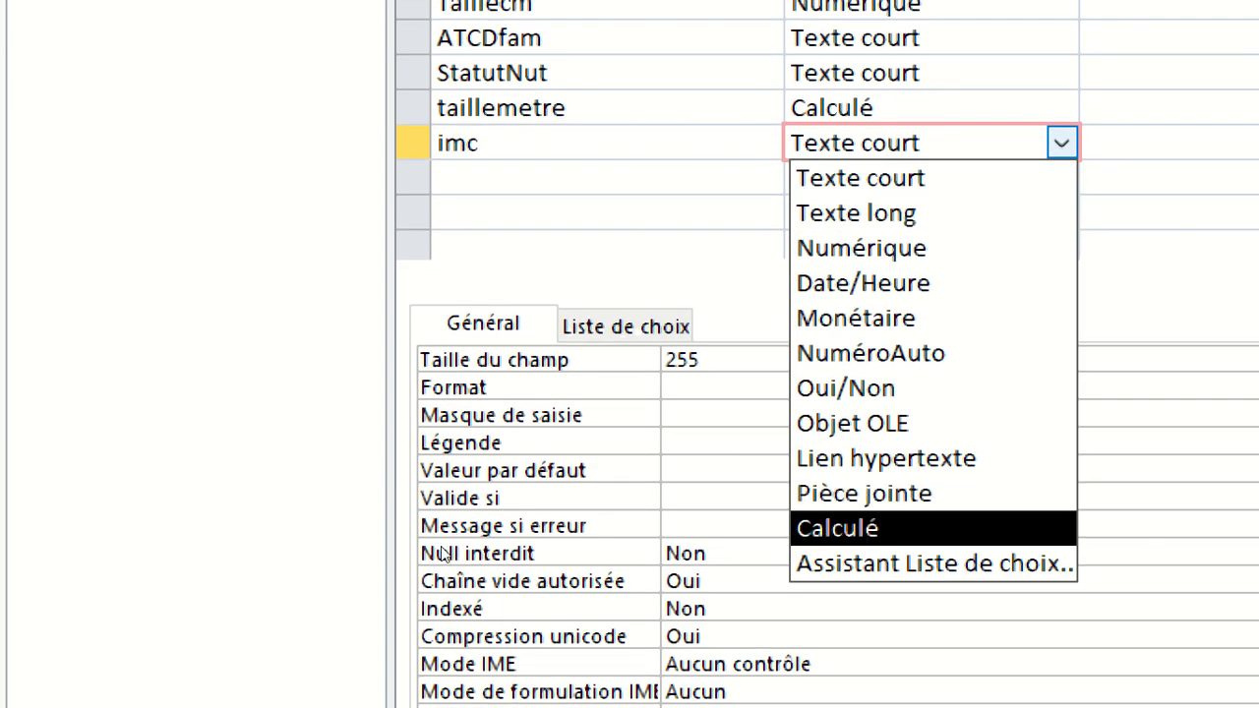
pyautogui.press('Return')
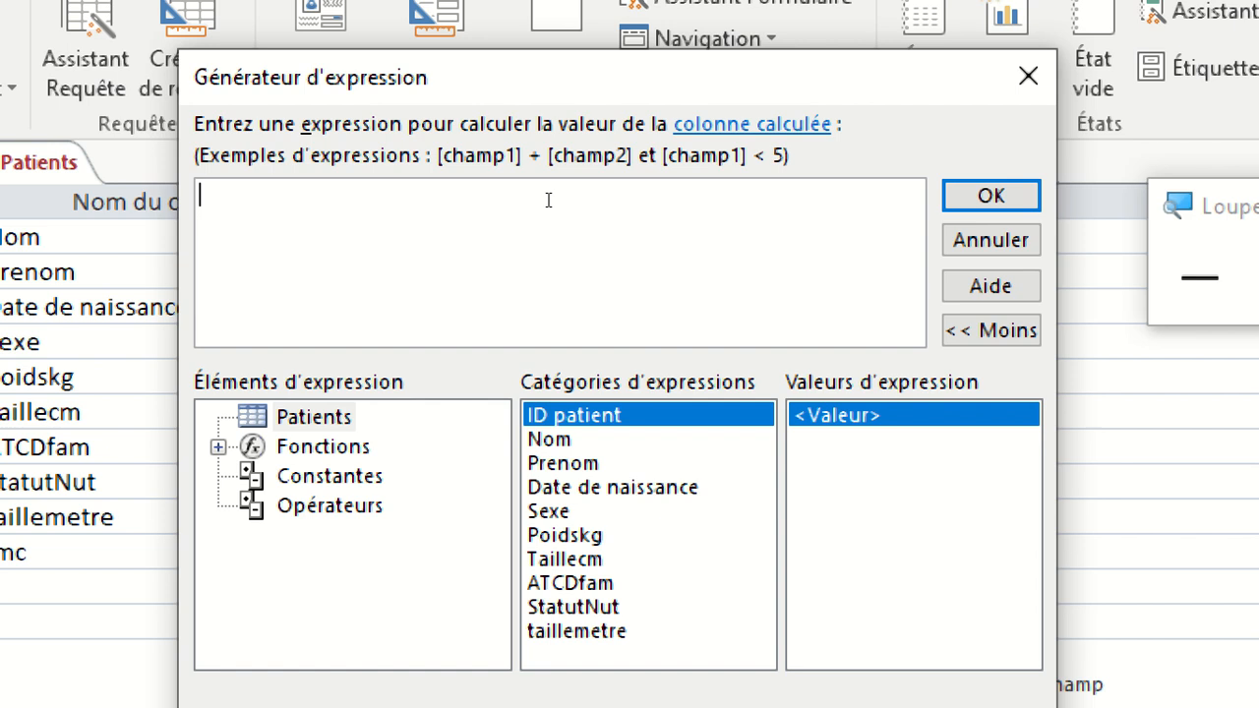
pyautogui.moveTo(492, 103); pyautogui.dragTo(531, 114)
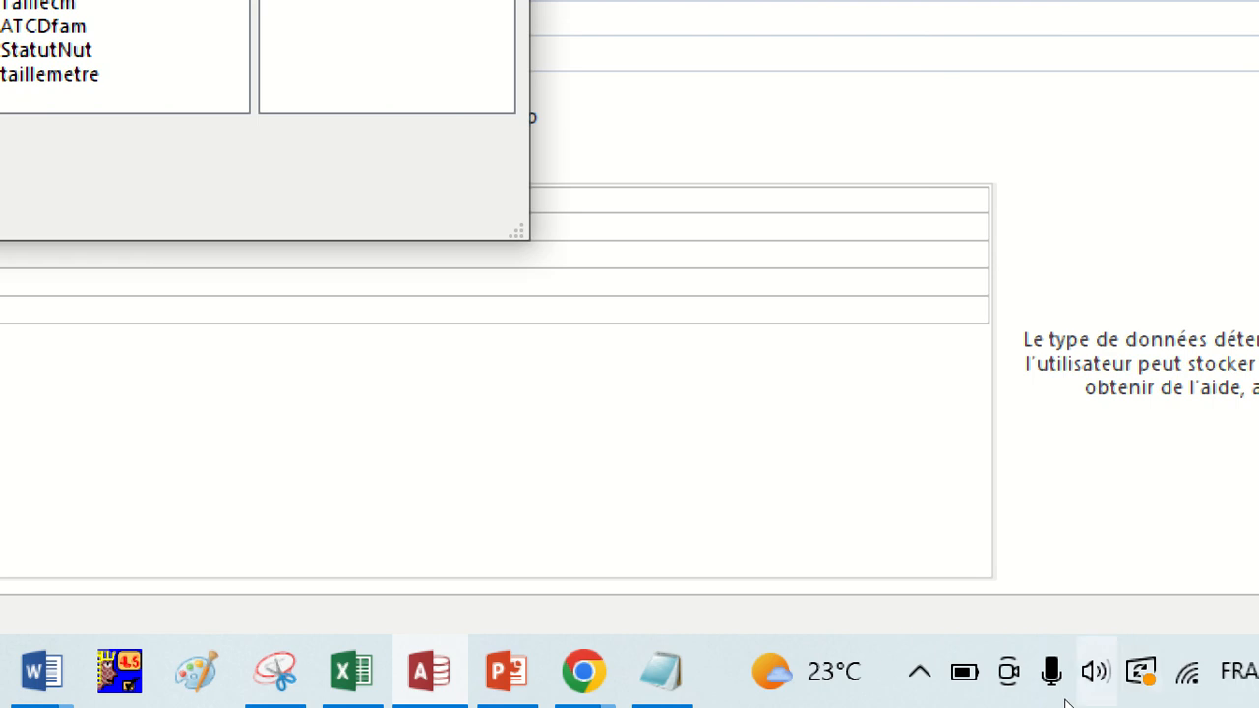
# Raise the computer's speaker volume.
pyautogui.click(1072, 698)
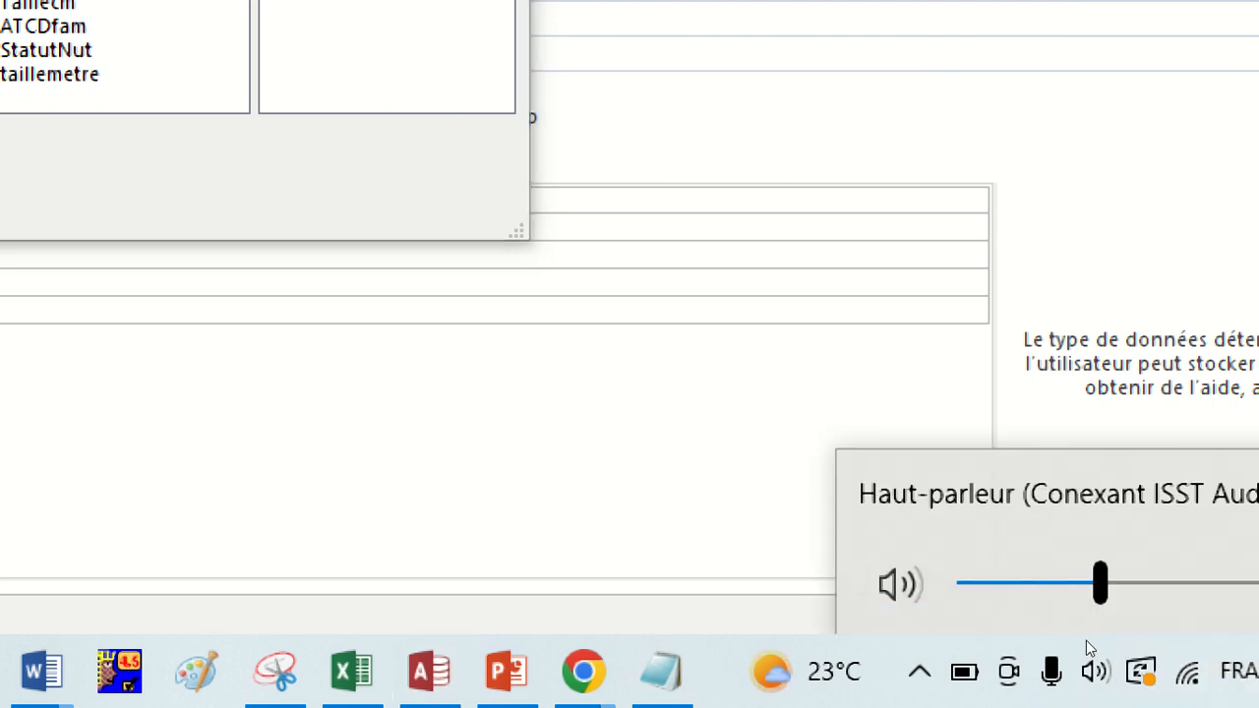
pyautogui.moveTo(1086, 641); pyautogui.dragTo(1127, 641)
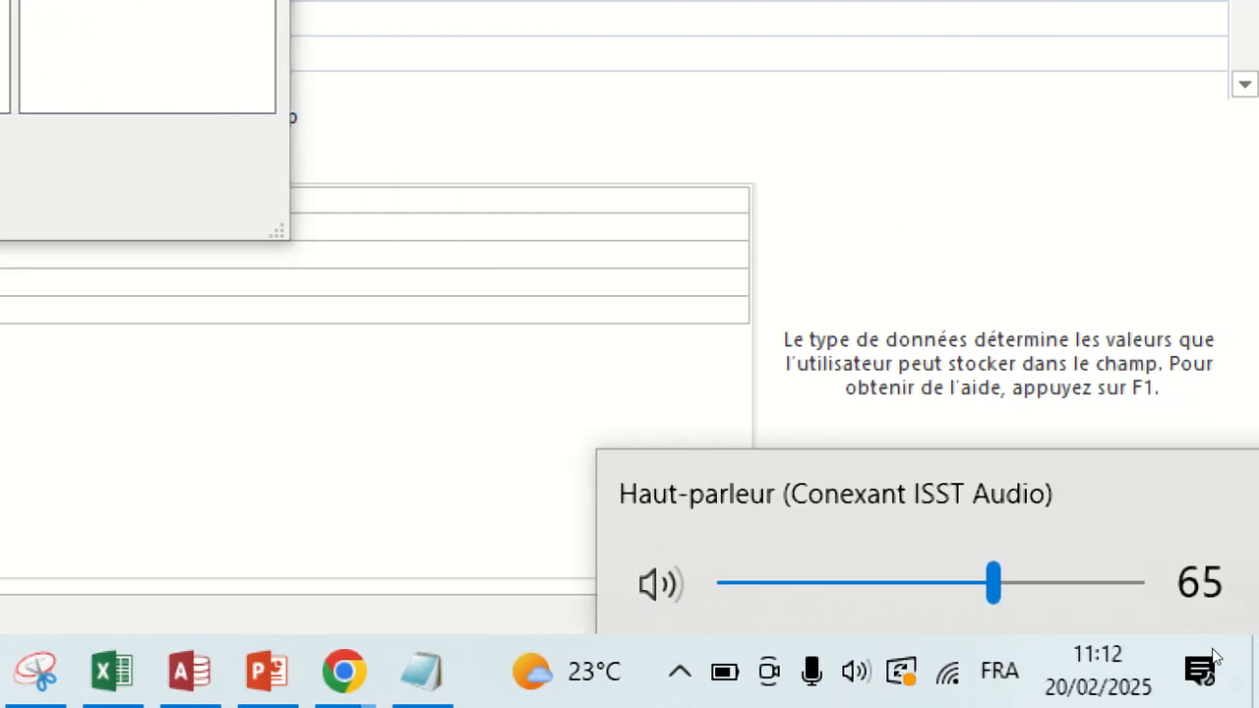
pyautogui.press('XF86AudioRaiseVolume')
pyautogui.press('XF86AudioRaiseVolume')
pyautogui.press('XF86AudioRaiseVolume')
pyautogui.press('XF86AudioRaiseVolume')
pyautogui.press('XF86AudioRaiseVolume')
pyautogui.press('XF86AudioRaiseVolume')
pyautogui.press('XF86AudioRaiseVolume')
pyautogui.press('XF86AudioRaiseVolume')
pyautogui.press('XF86AudioRaiseVolume')
pyautogui.press('XF86AudioRaiseVolume')
pyautogui.press('XF86AudioRaiseVolume')
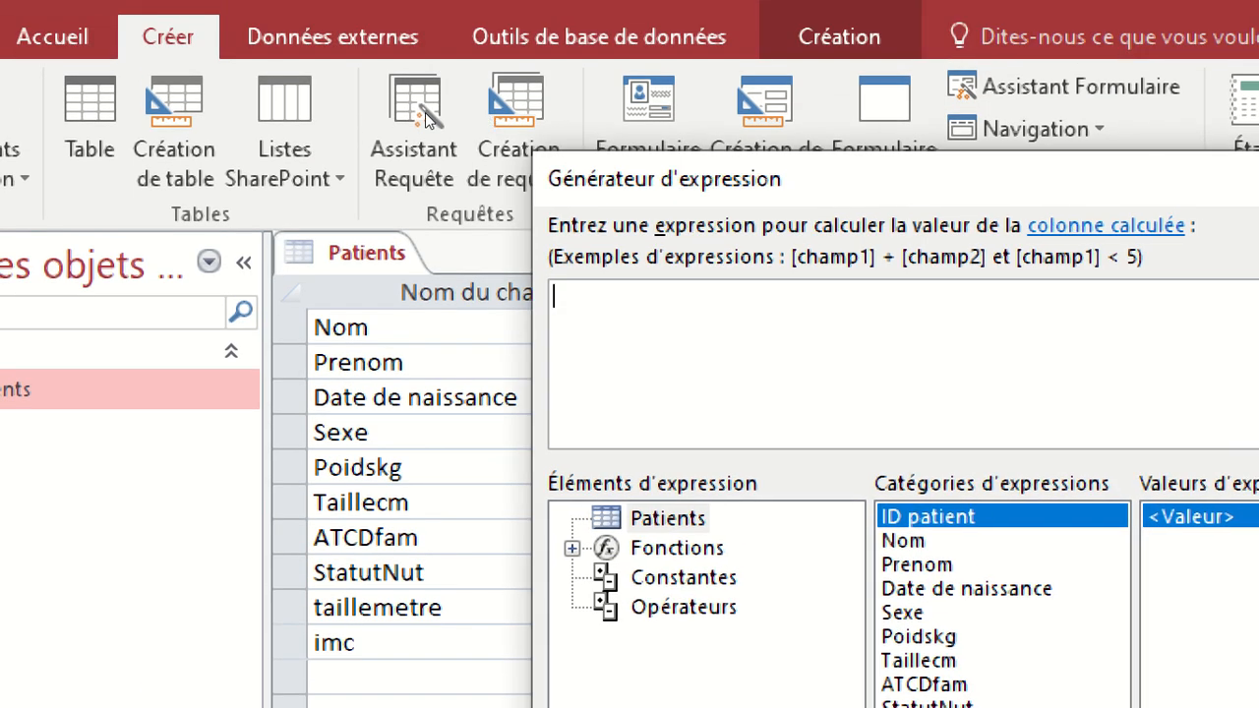
# Build the expression [Poidskg] / [taillemetre] for imc from the table's fields and the division operator.
pyautogui.moveTo(426, 113); pyautogui.dragTo(317, 96)
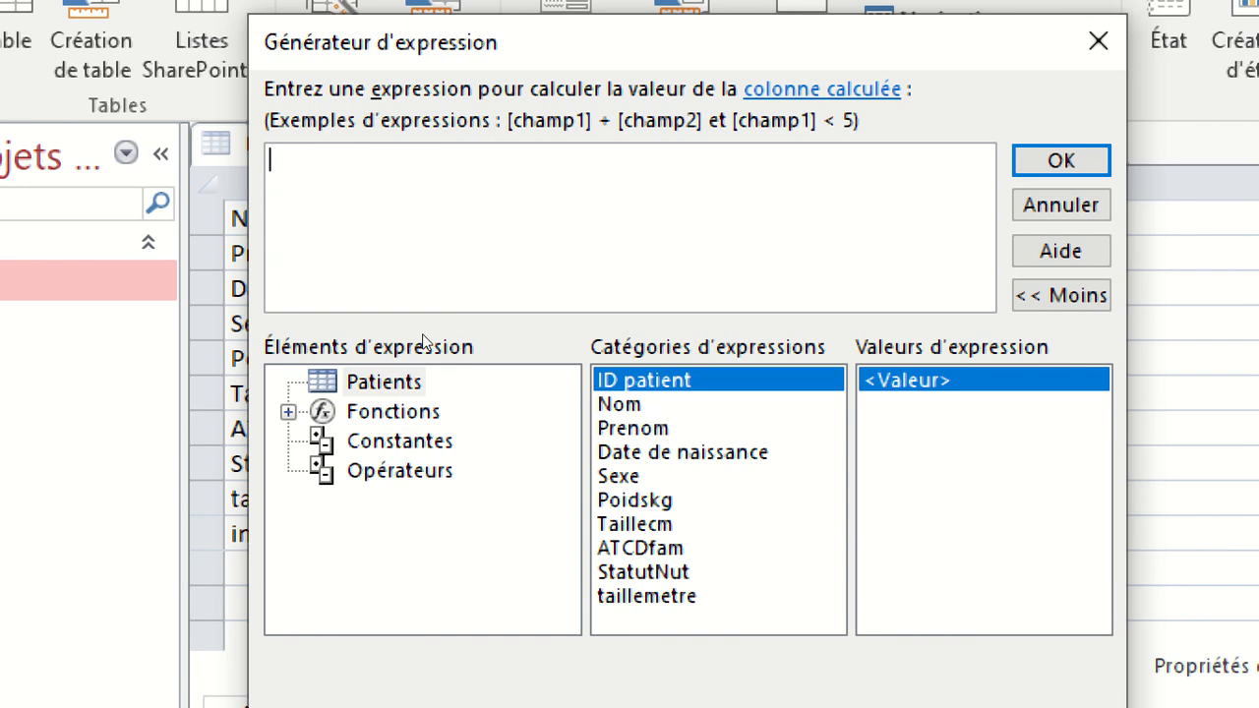
pyautogui.doubleClick(708, 500)
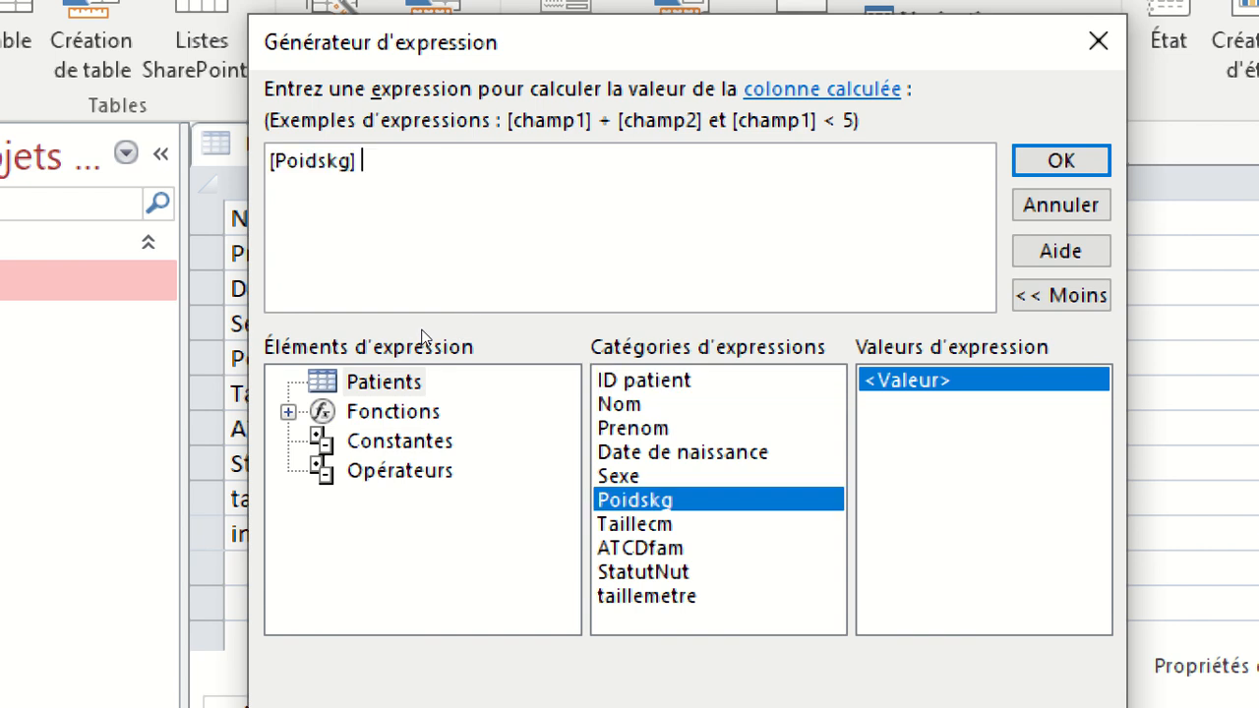
pyautogui.click(400, 470)
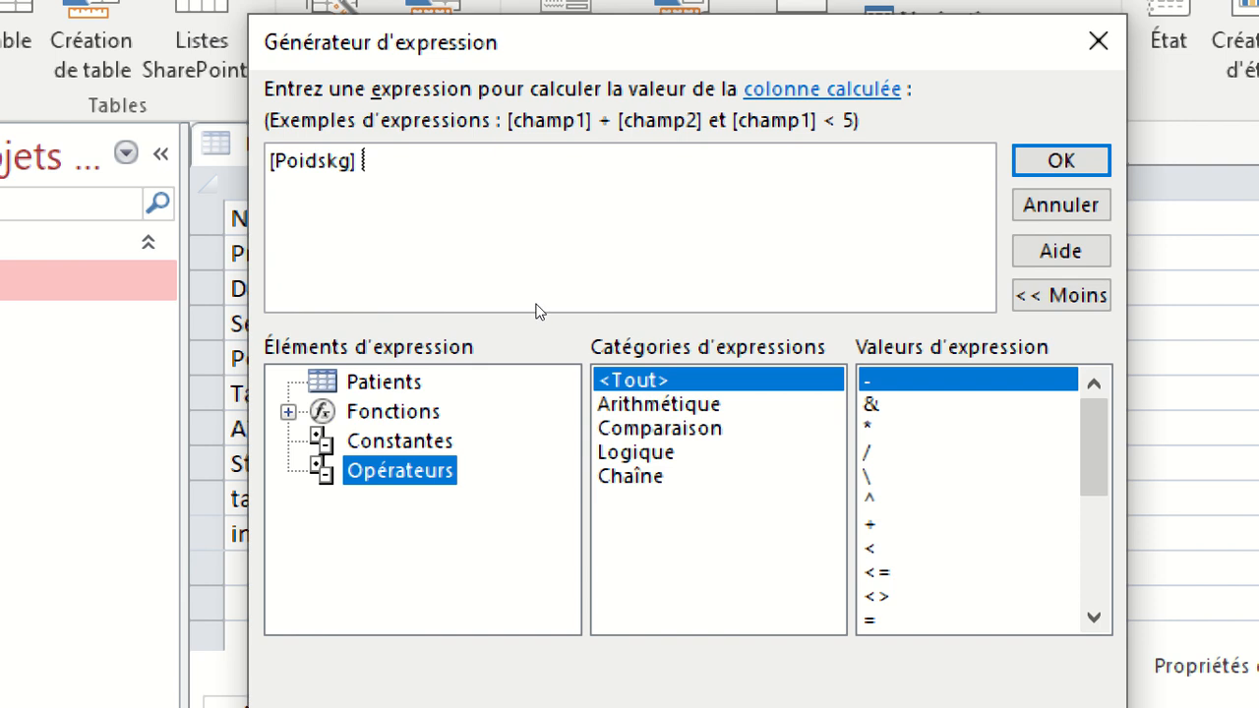
pyautogui.doubleClick(868, 452)
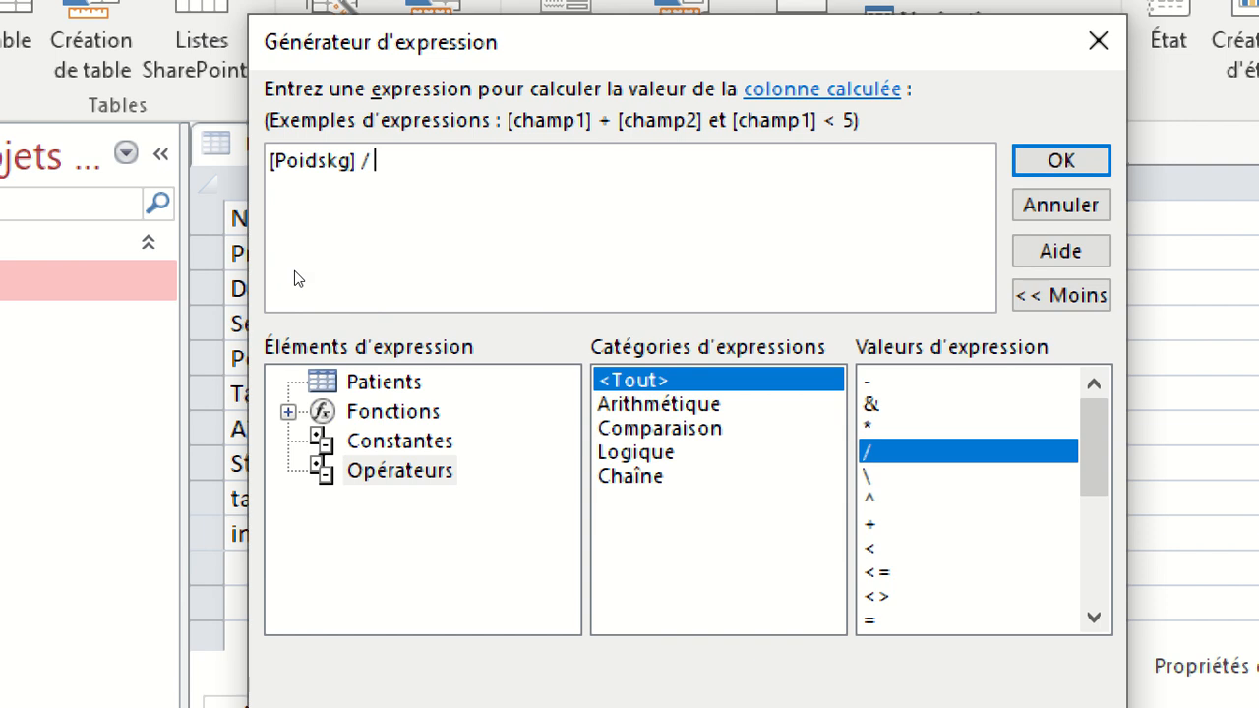
pyautogui.click(383, 381)
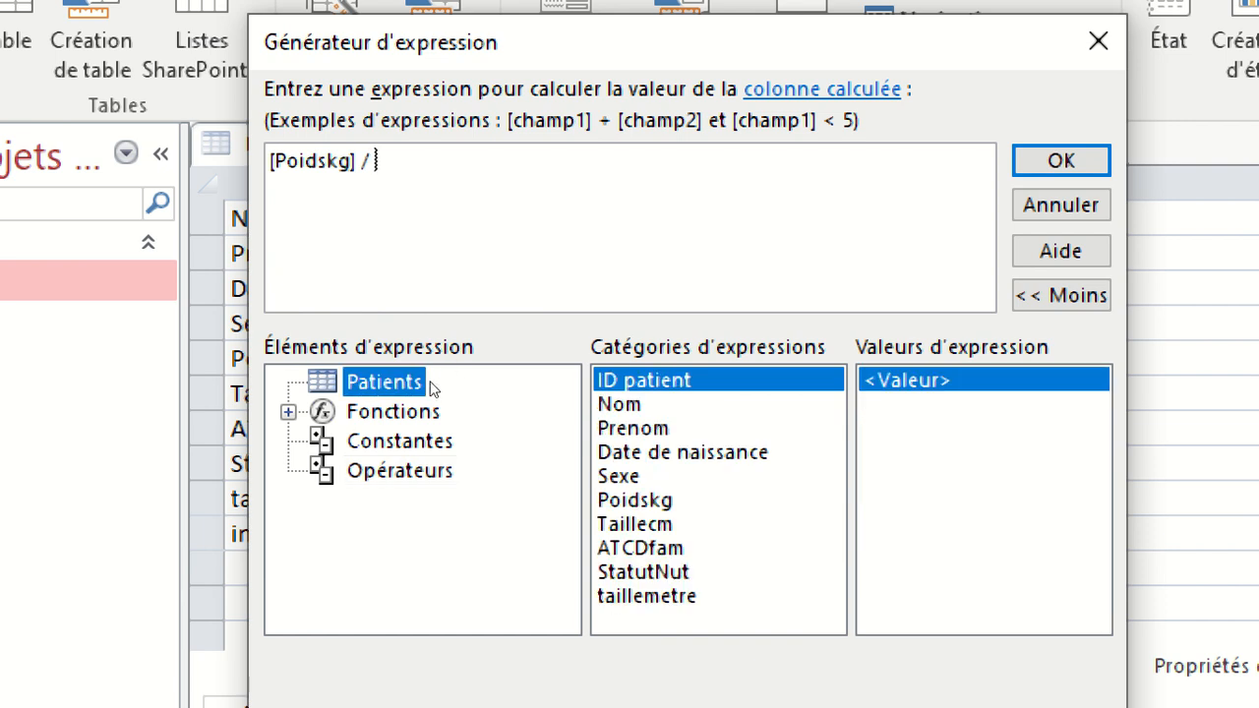
pyautogui.doubleClick(651, 596)
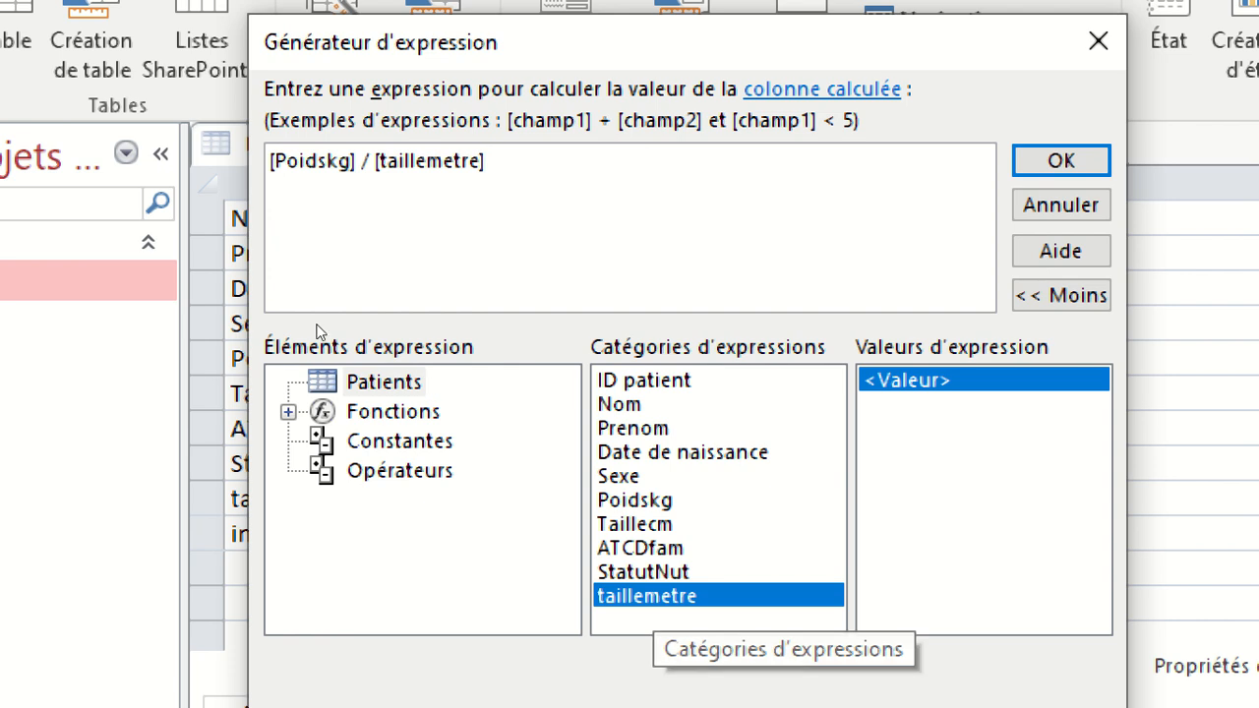
# Extend the imc expression with the multiplication operator and a second [taillemetre] field.
pyautogui.click(399, 470)
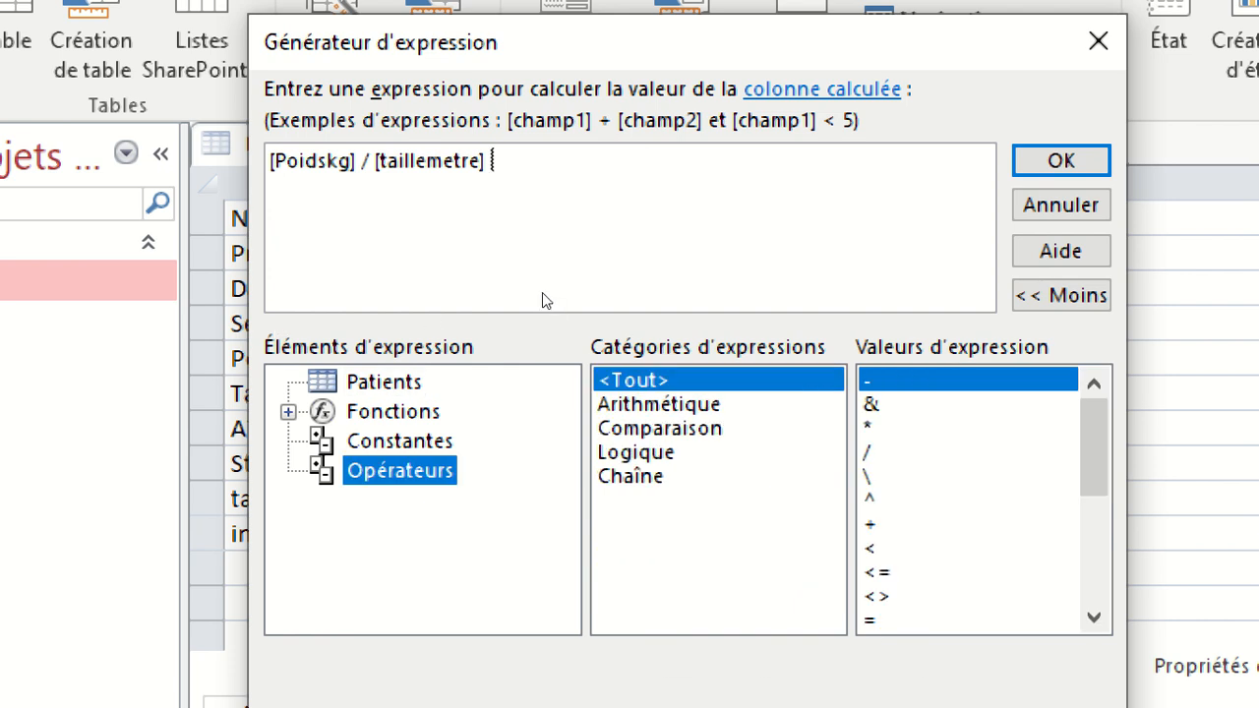
pyautogui.doubleClick(868, 427)
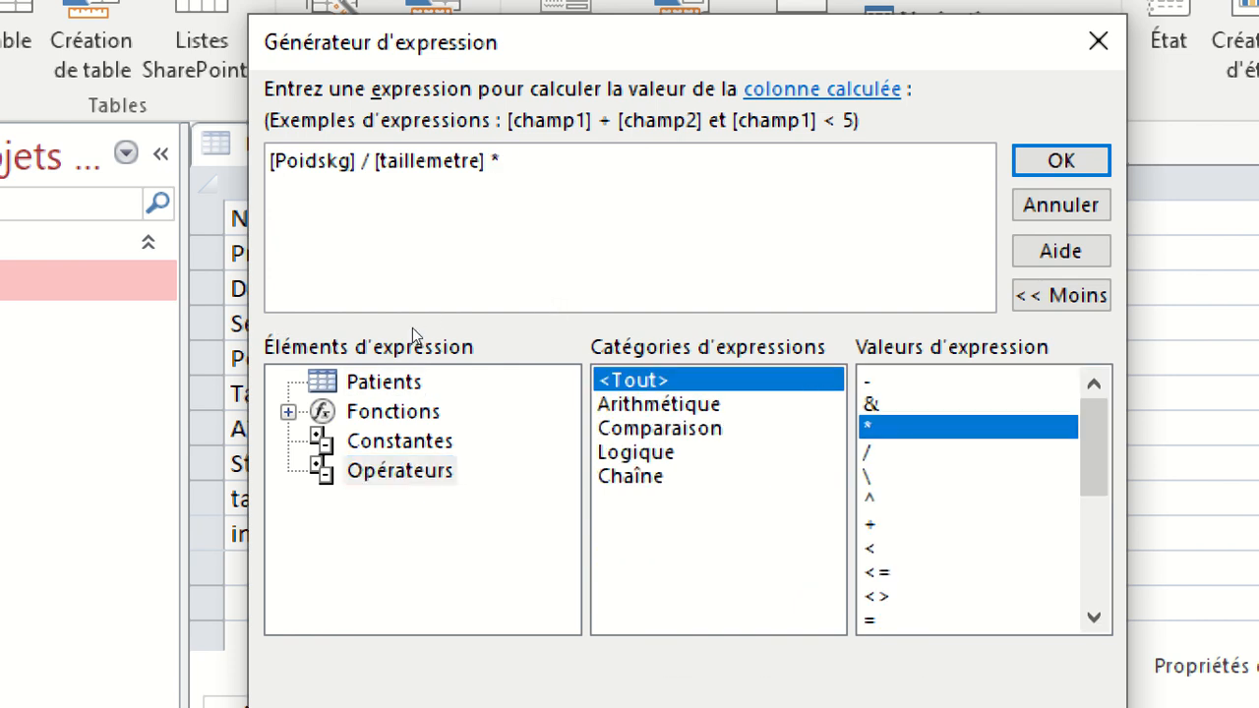
pyautogui.click(424, 379)
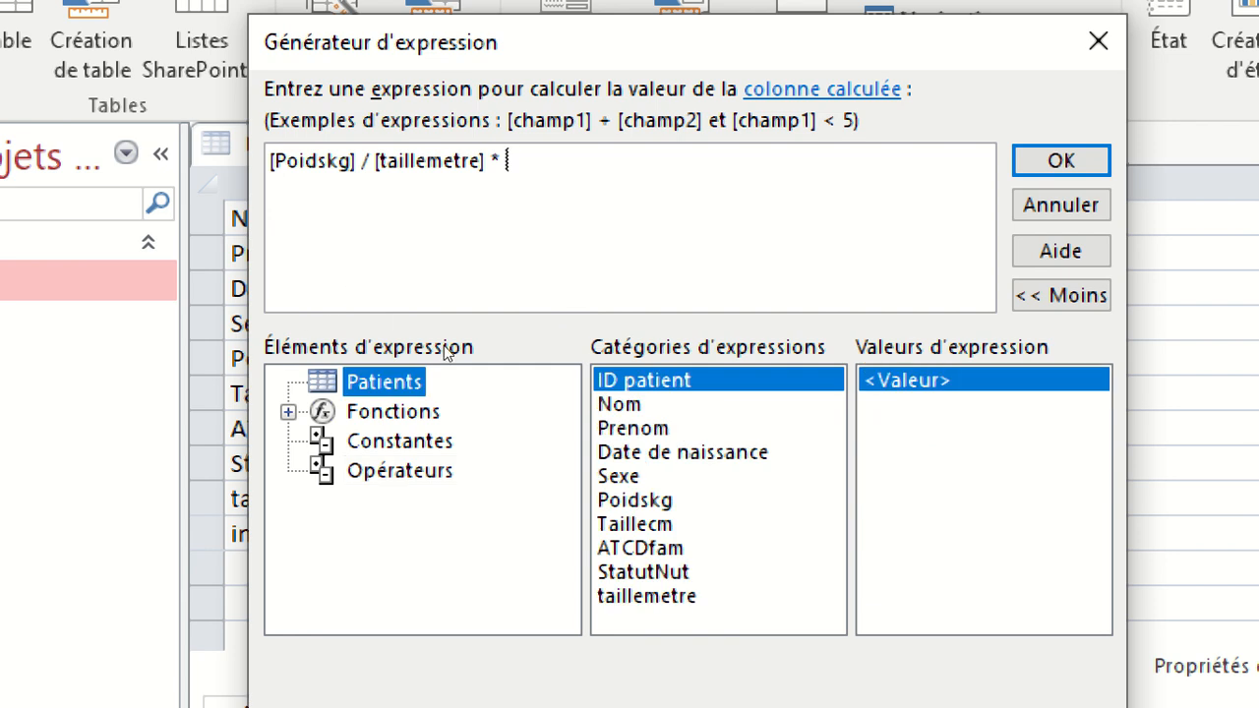
pyautogui.doubleClick(647, 596)
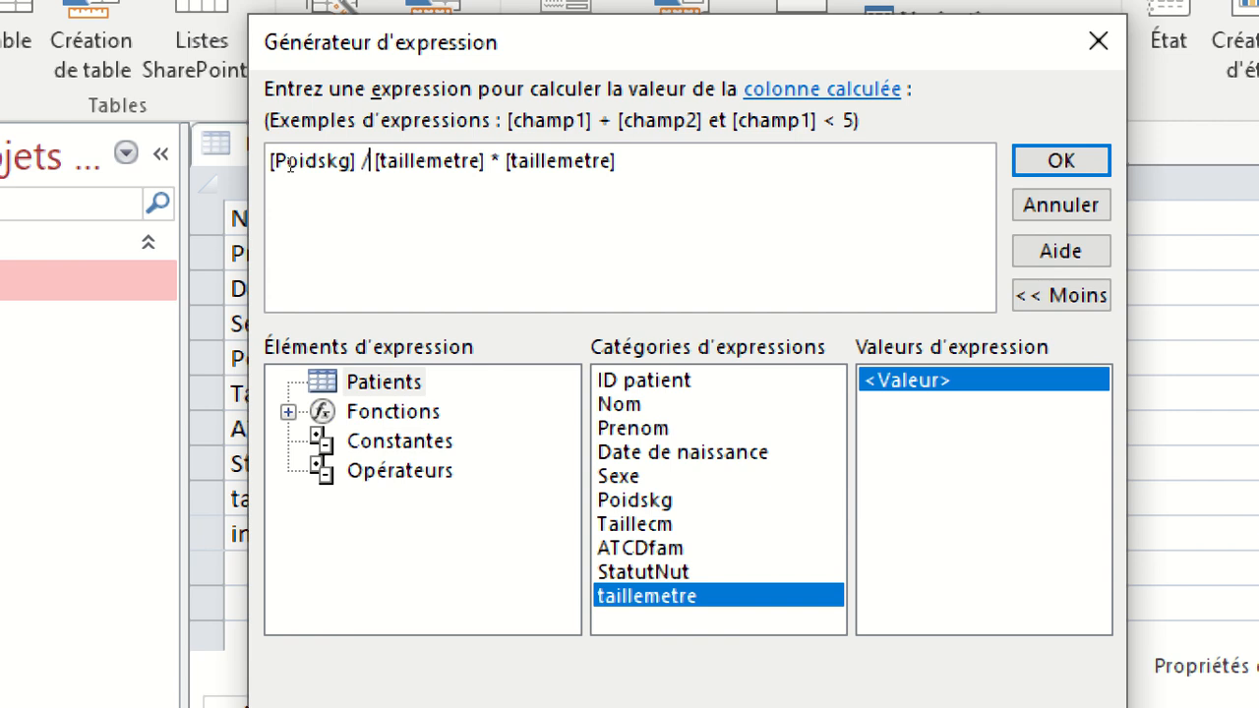
# Enclose [taillemetre] * [taillemetre] in parentheses after the division operator and confirm the imc expression.
pyautogui.press('Right')
pyautogui.write('-')
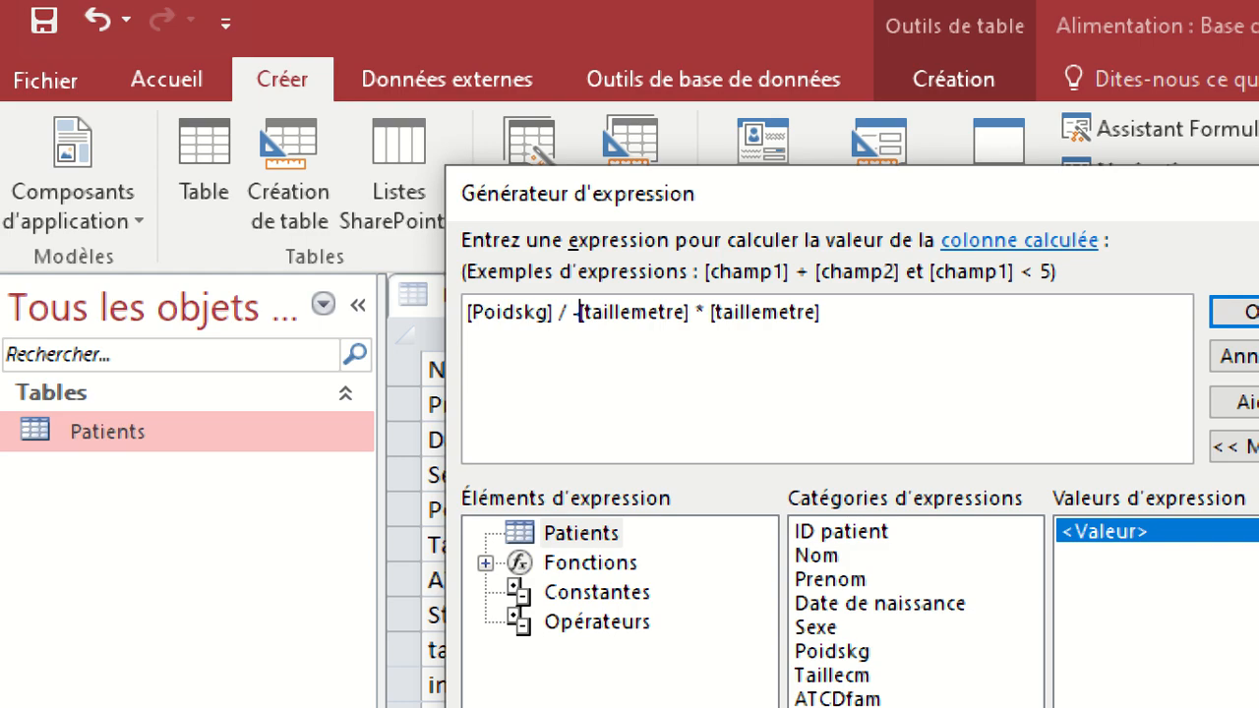
pyautogui.press('BackSpace')
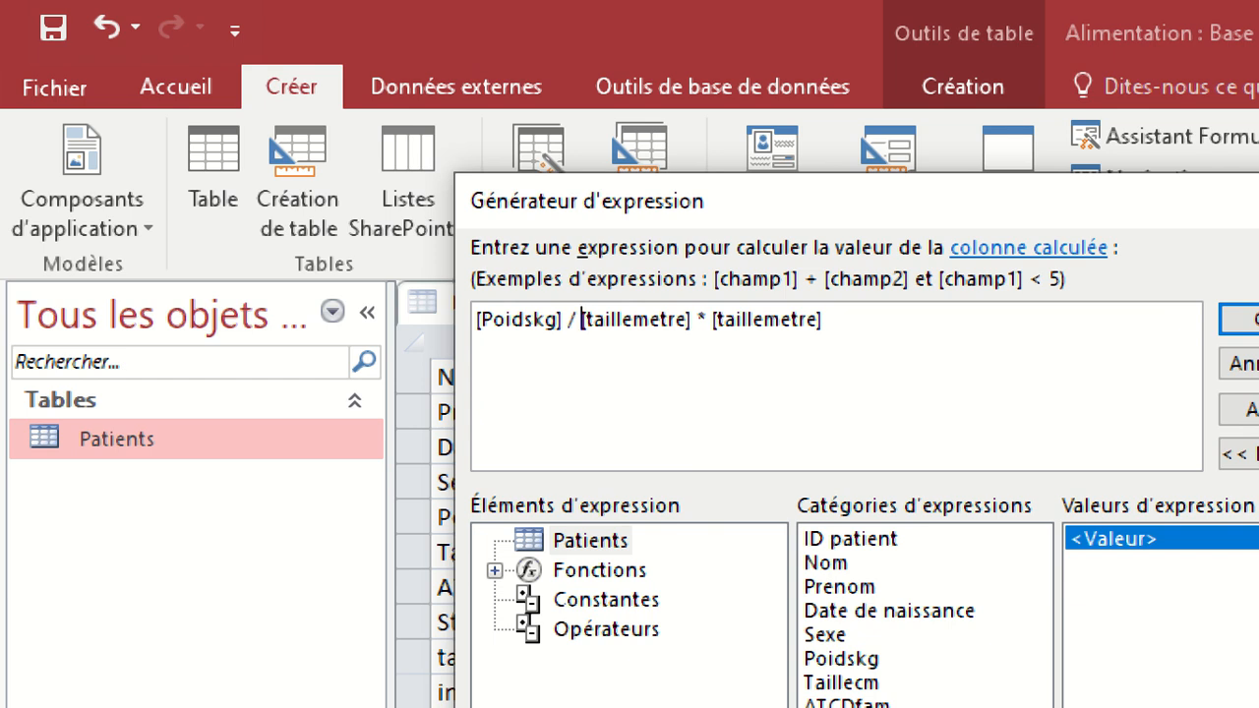
pyautogui.write('-')
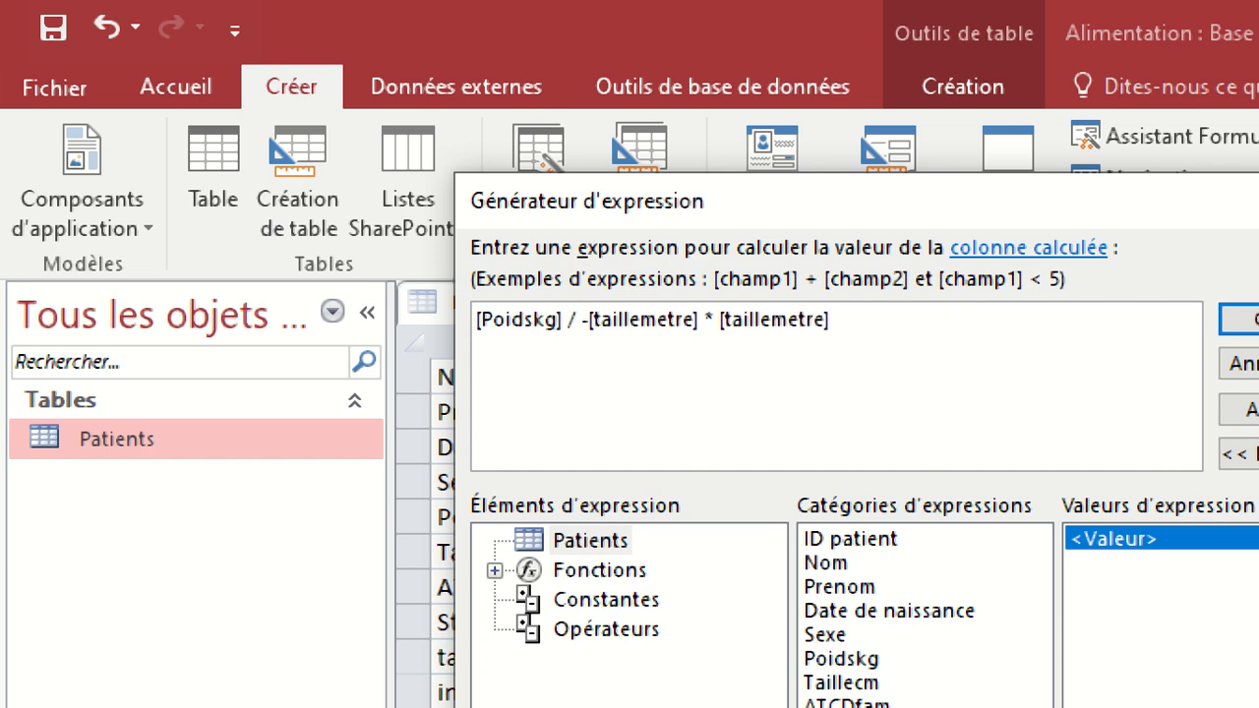
pyautogui.press('BackSpace')
pyautogui.write('(')
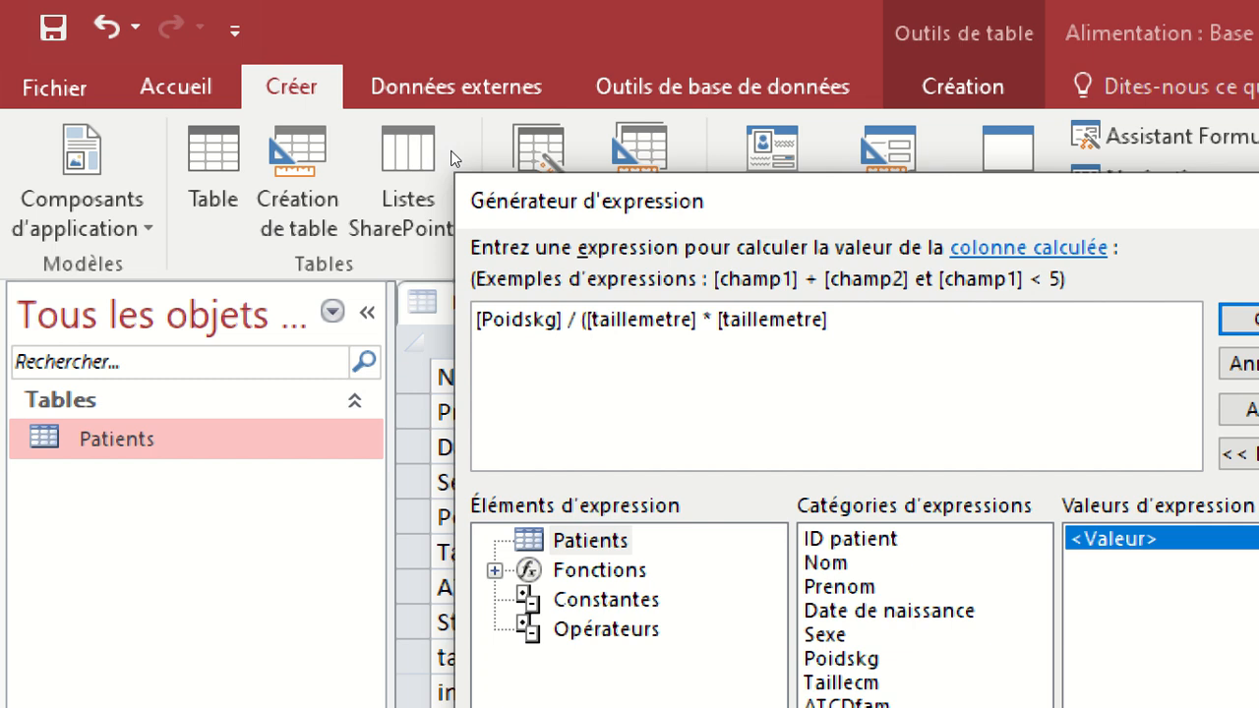
pyautogui.press('BackSpace')
pyautogui.write('à')
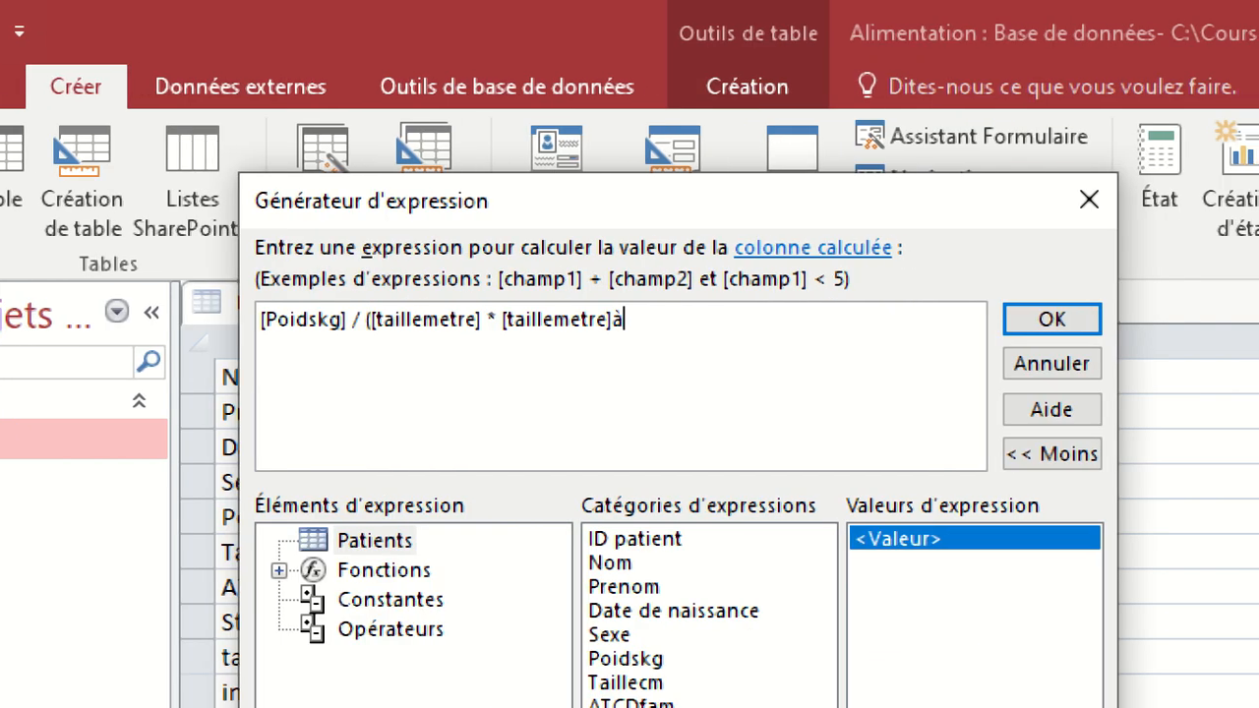
pyautogui.press('BackSpace')
pyautogui.write(')')
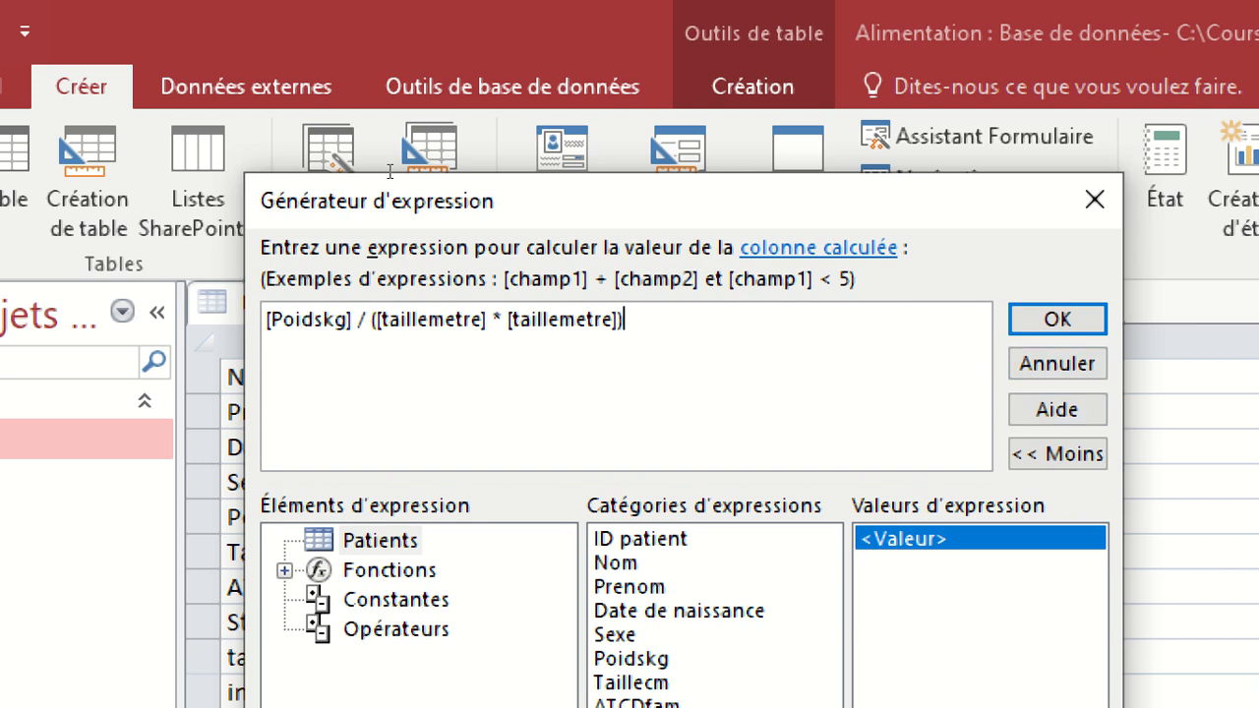
pyautogui.press('Return')
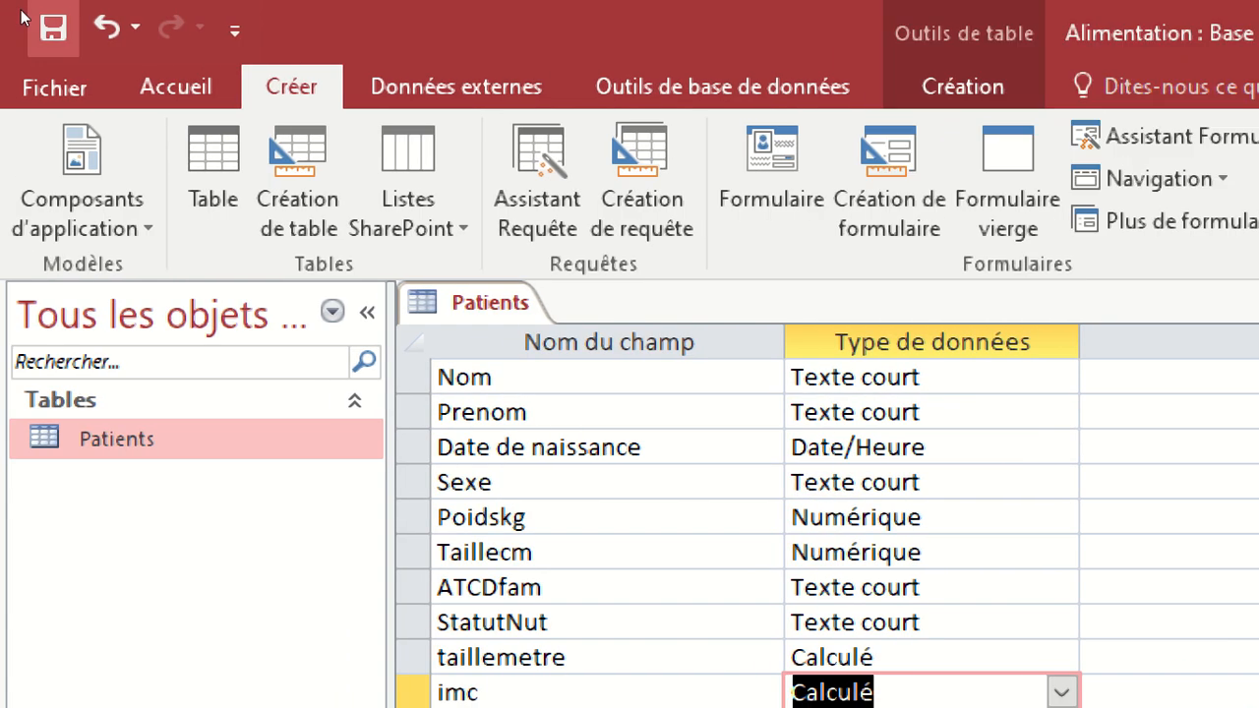
pyautogui.press('Tab')
pyautogui.press('Tab')
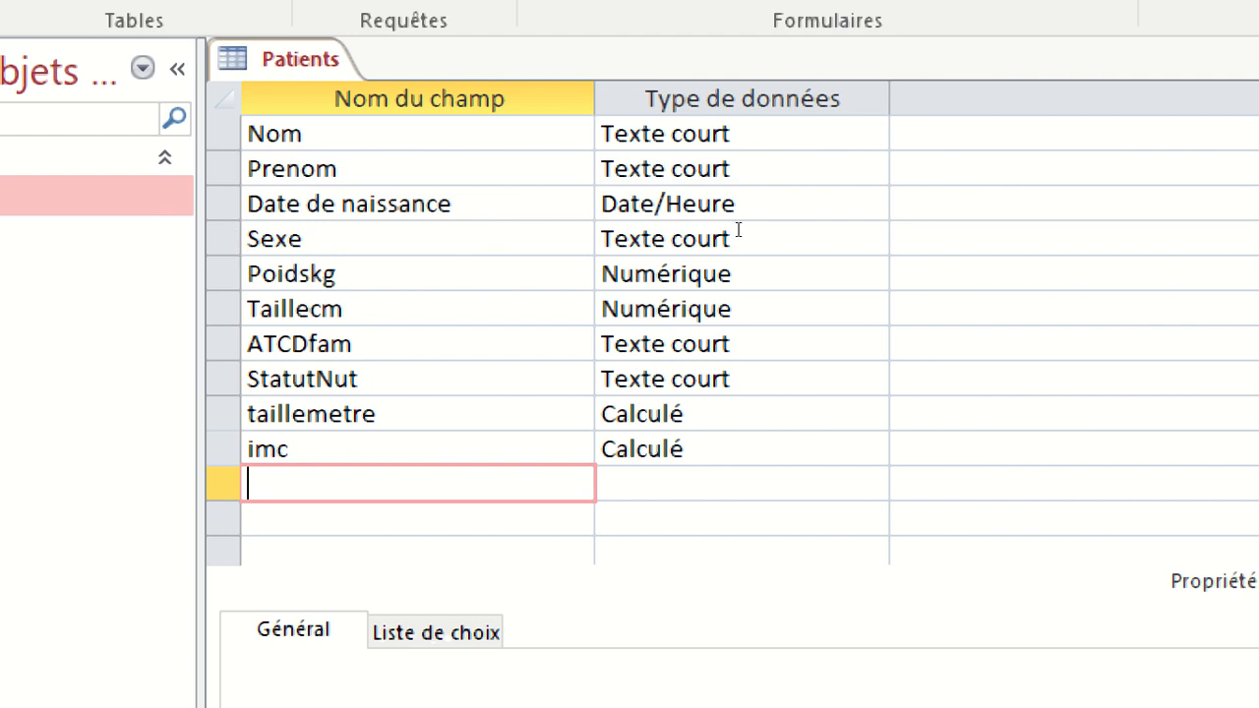
# Close the Patients table's design and reopen the table as a datasheet, moving the Loupe window off the column headers.
pyautogui.click(842, 210)
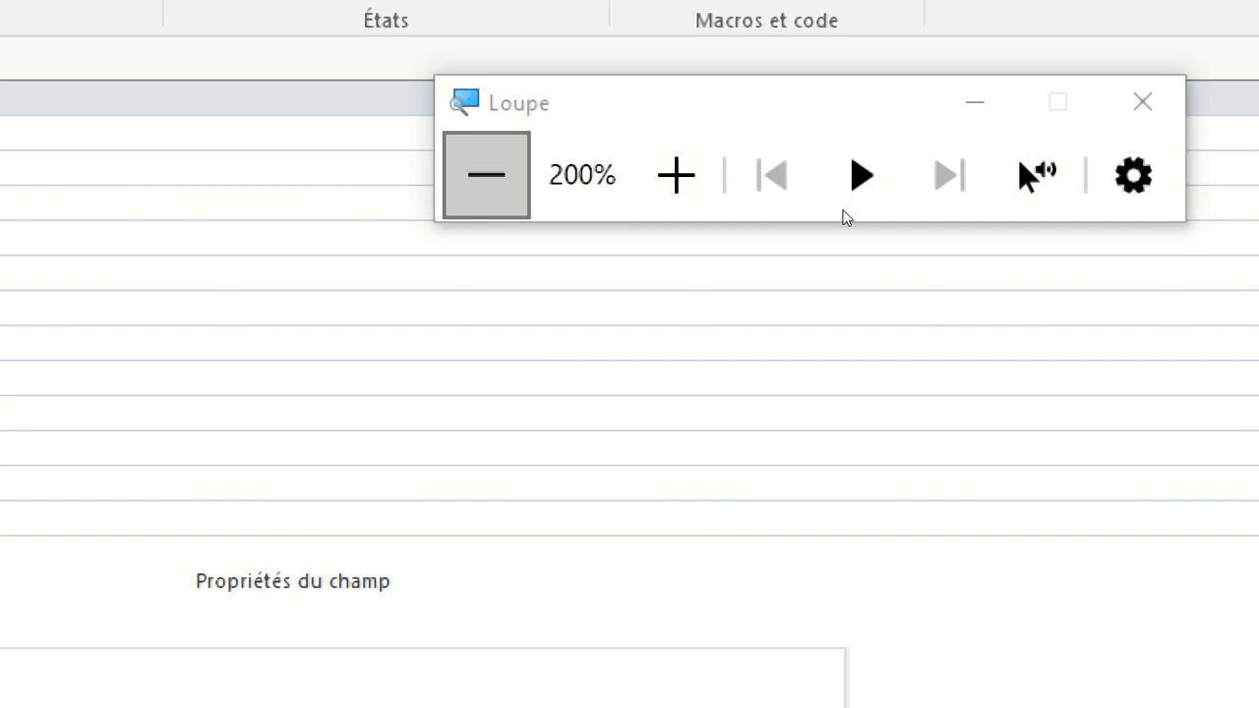
pyautogui.press('super+minus')
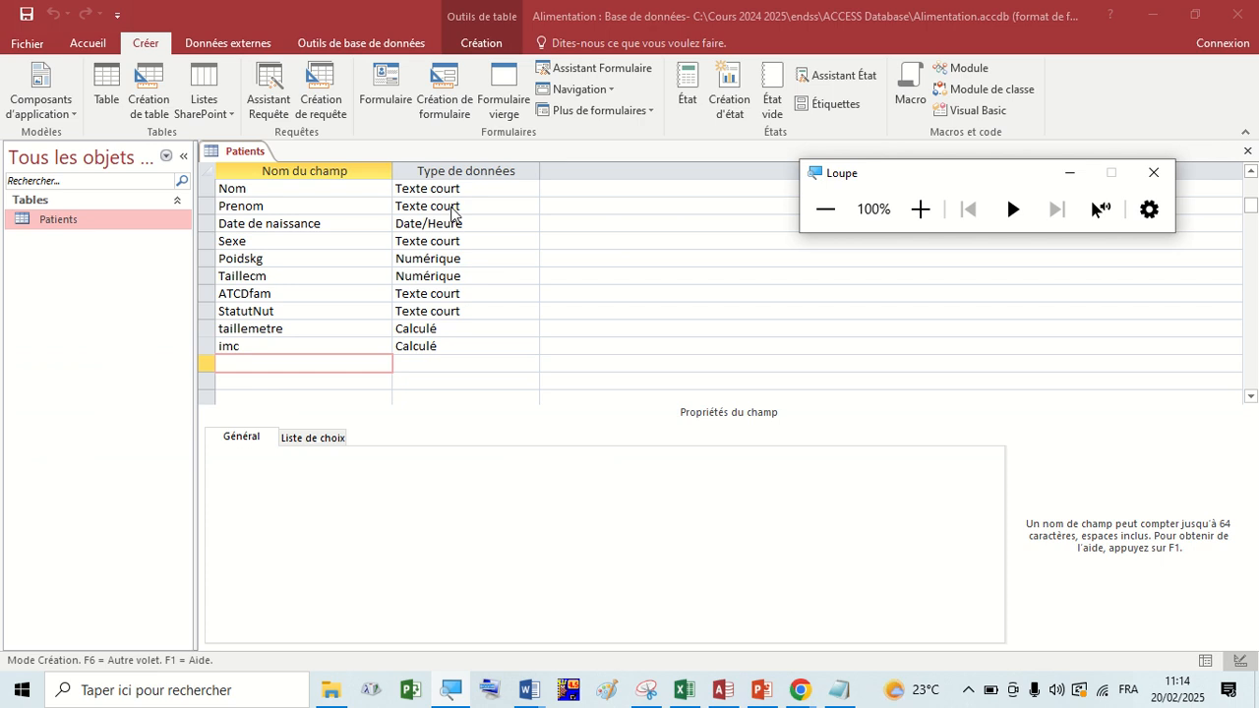
pyautogui.rightClick(240, 157)
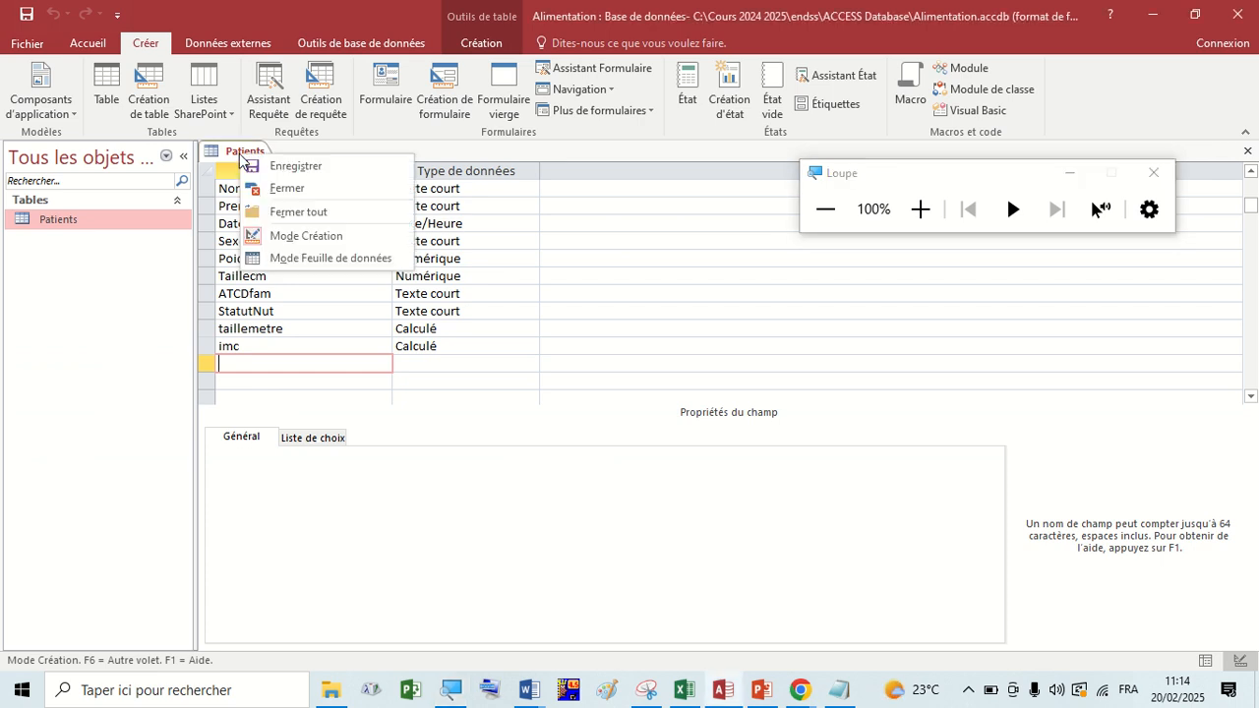
pyautogui.click(277, 196)
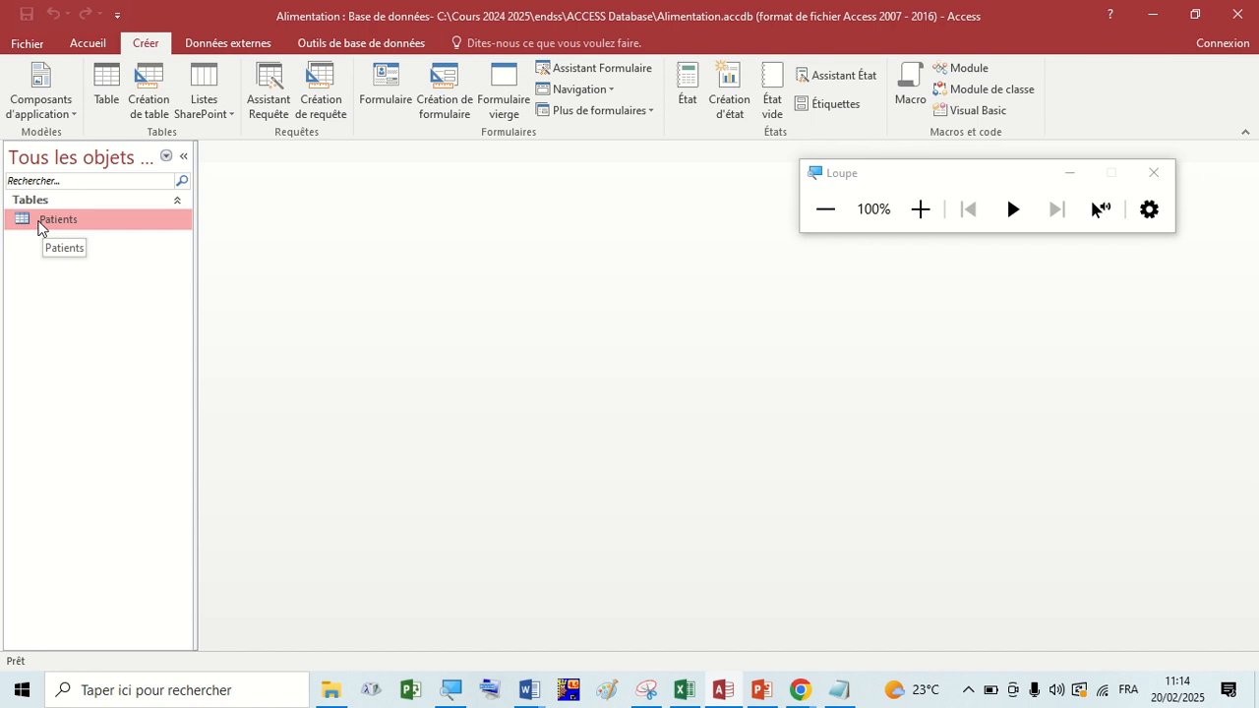
pyautogui.doubleClick(40, 225)
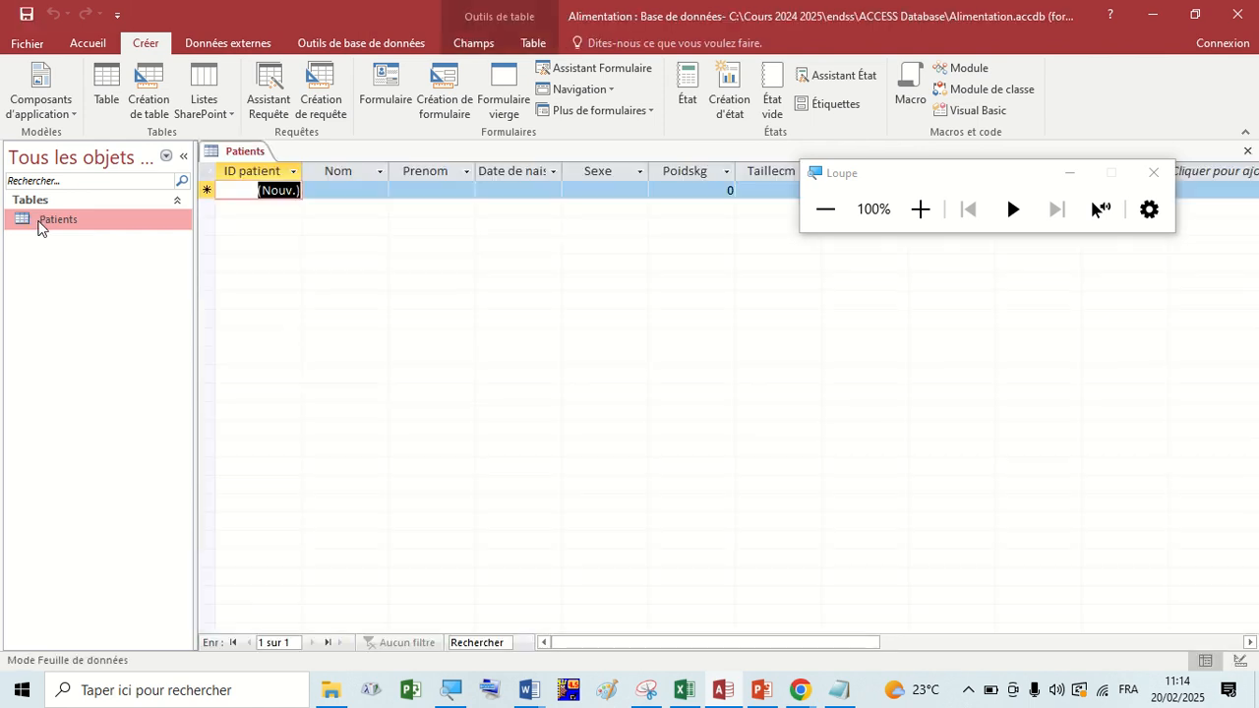
pyautogui.moveTo(863, 183); pyautogui.dragTo(582, 406)
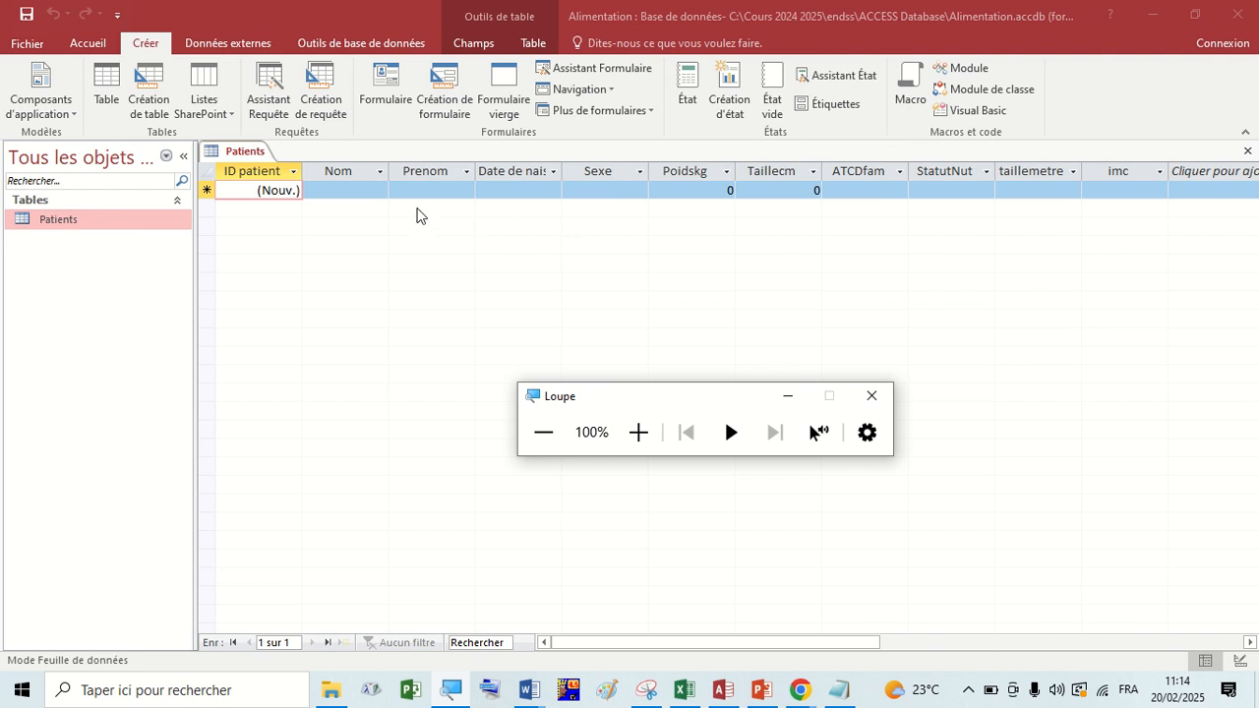
# Look through the blank record's fields from Nom to StatutNut, including the birth date calendar and the StatutNut choices.
pyautogui.click(369, 187)
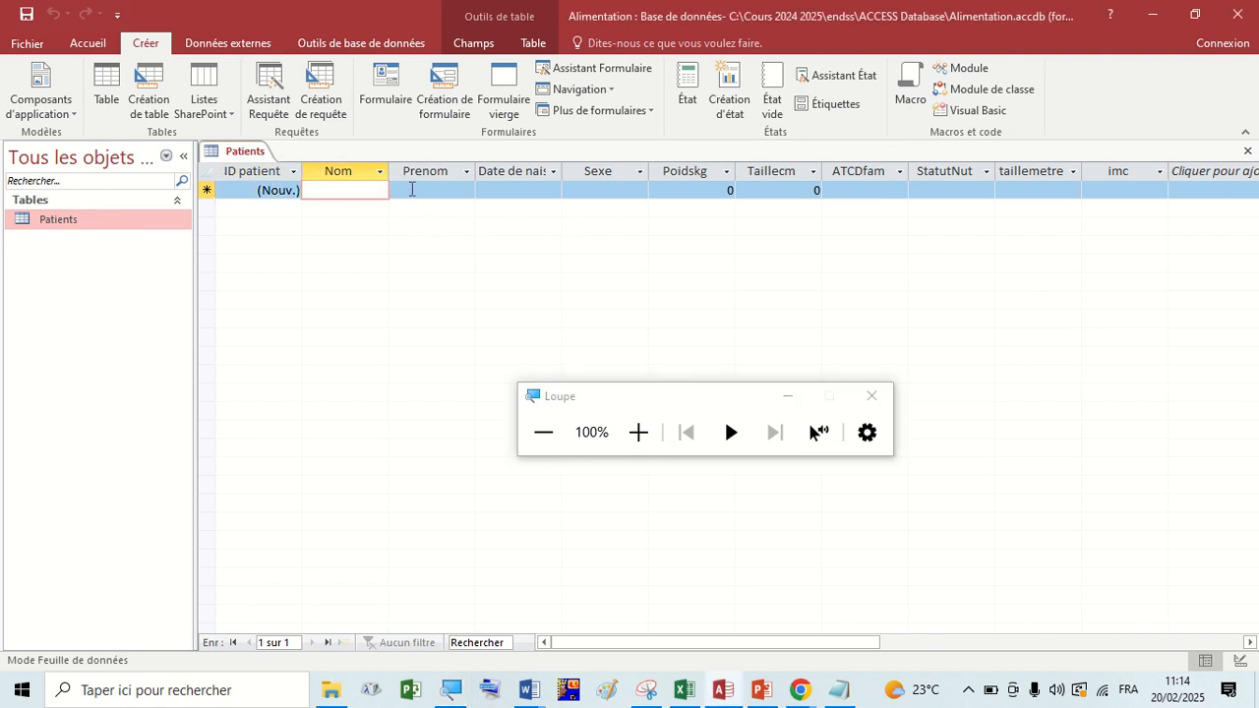
pyautogui.click(423, 189)
pyautogui.click(517, 189)
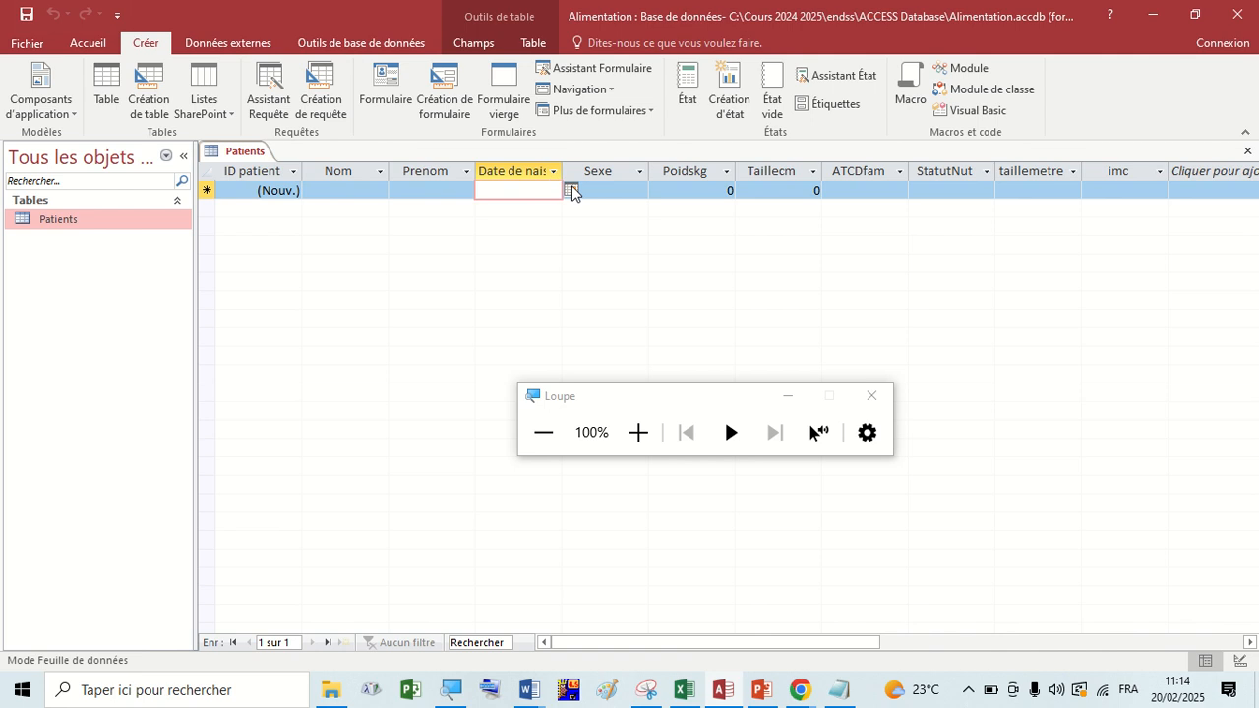
pyautogui.click(571, 190)
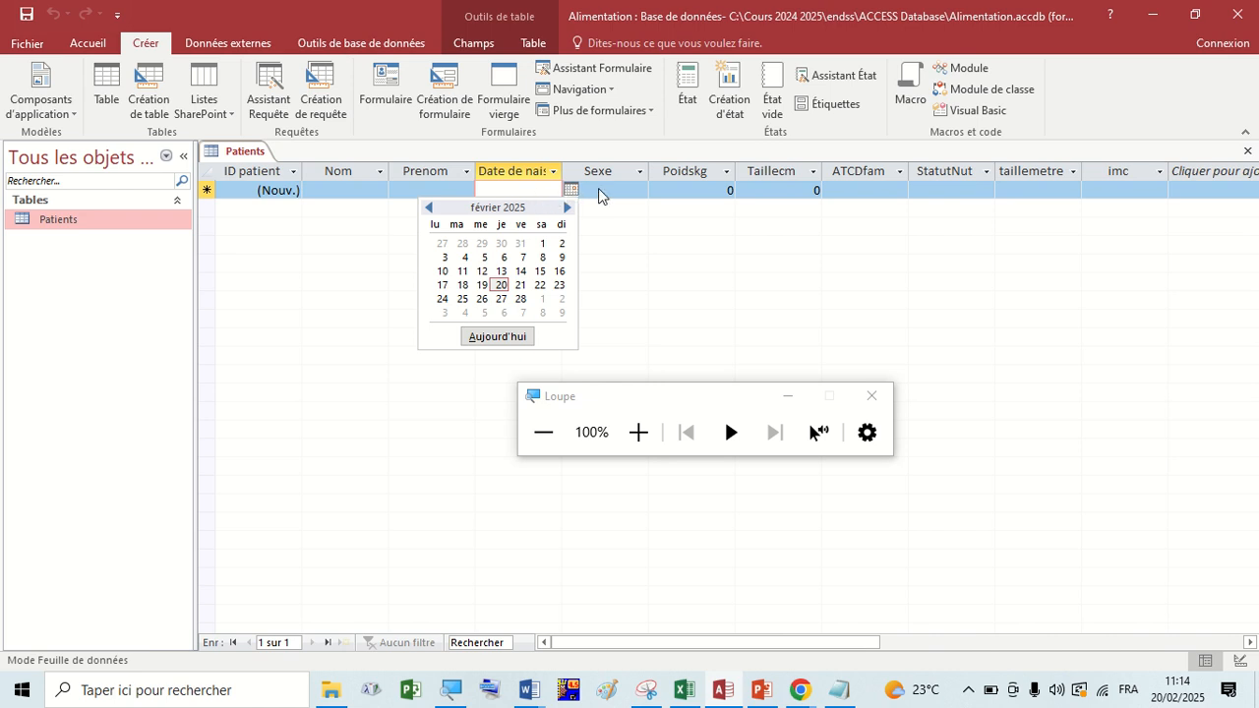
pyautogui.click(603, 187)
pyautogui.click(610, 188)
pyautogui.click(537, 189)
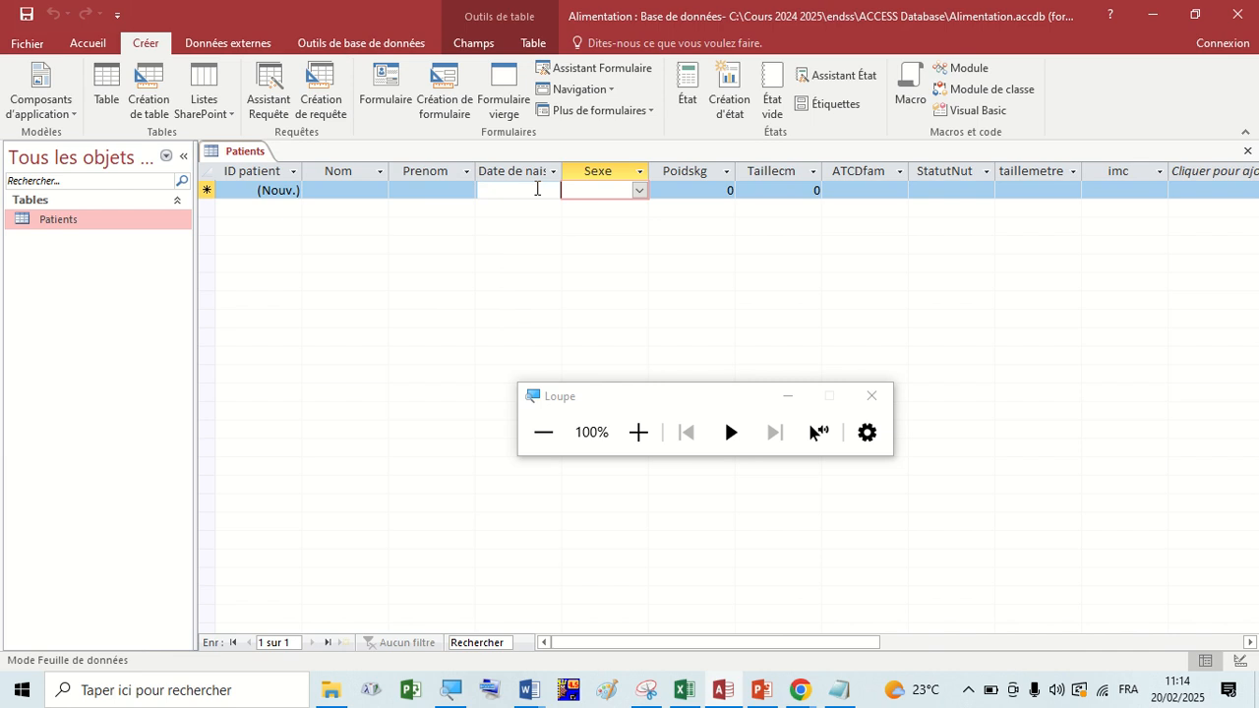
pyautogui.click(605, 188)
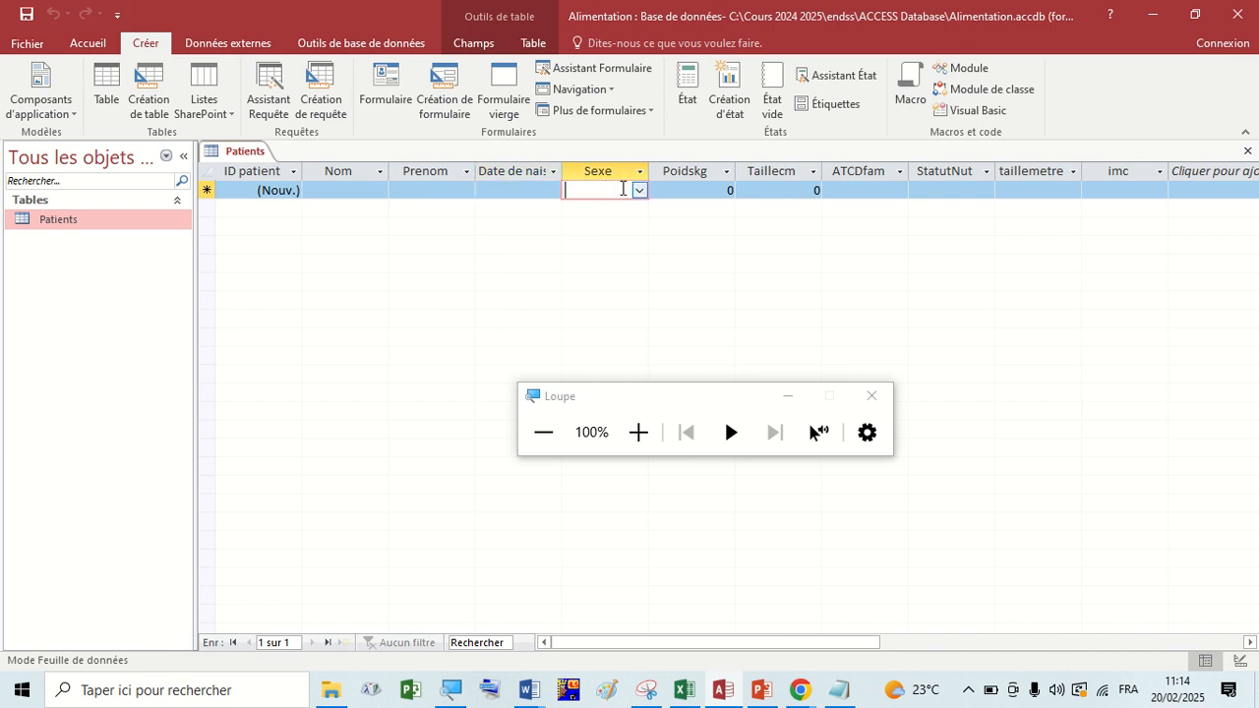
pyautogui.click(637, 189)
pyautogui.click(637, 189)
pyautogui.click(637, 191)
pyautogui.click(638, 192)
pyautogui.click(679, 189)
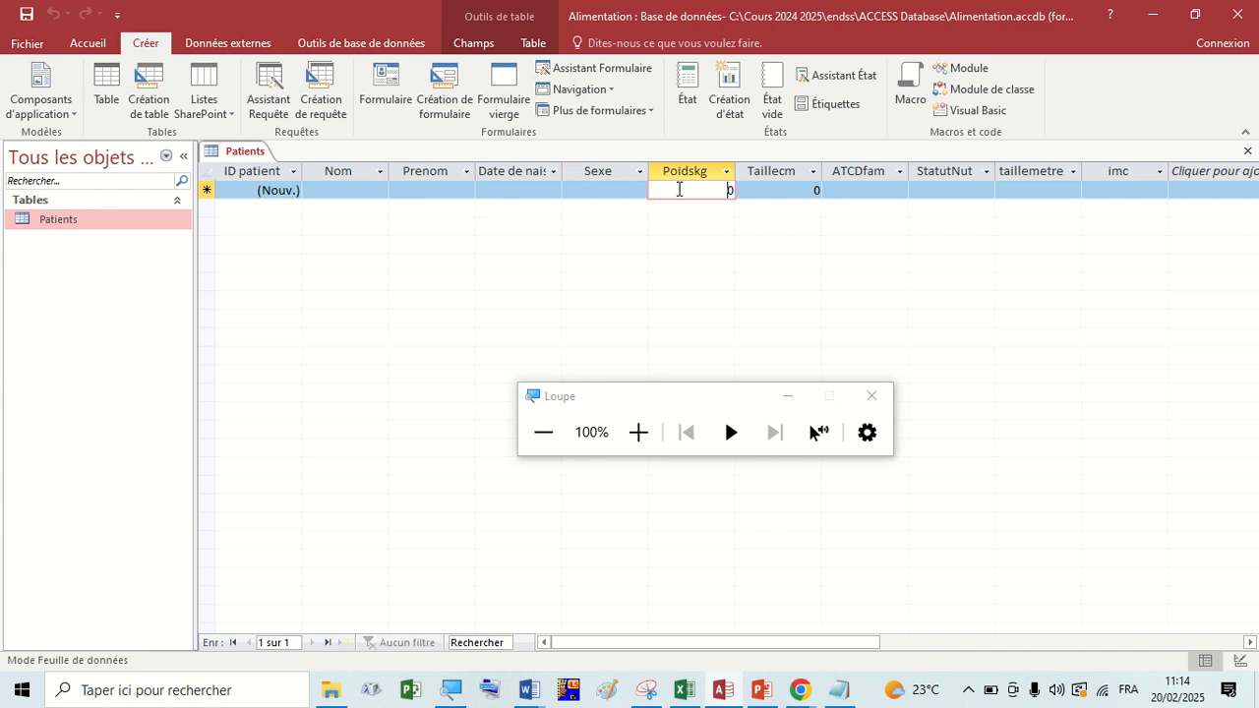
pyautogui.click(758, 189)
pyautogui.click(853, 189)
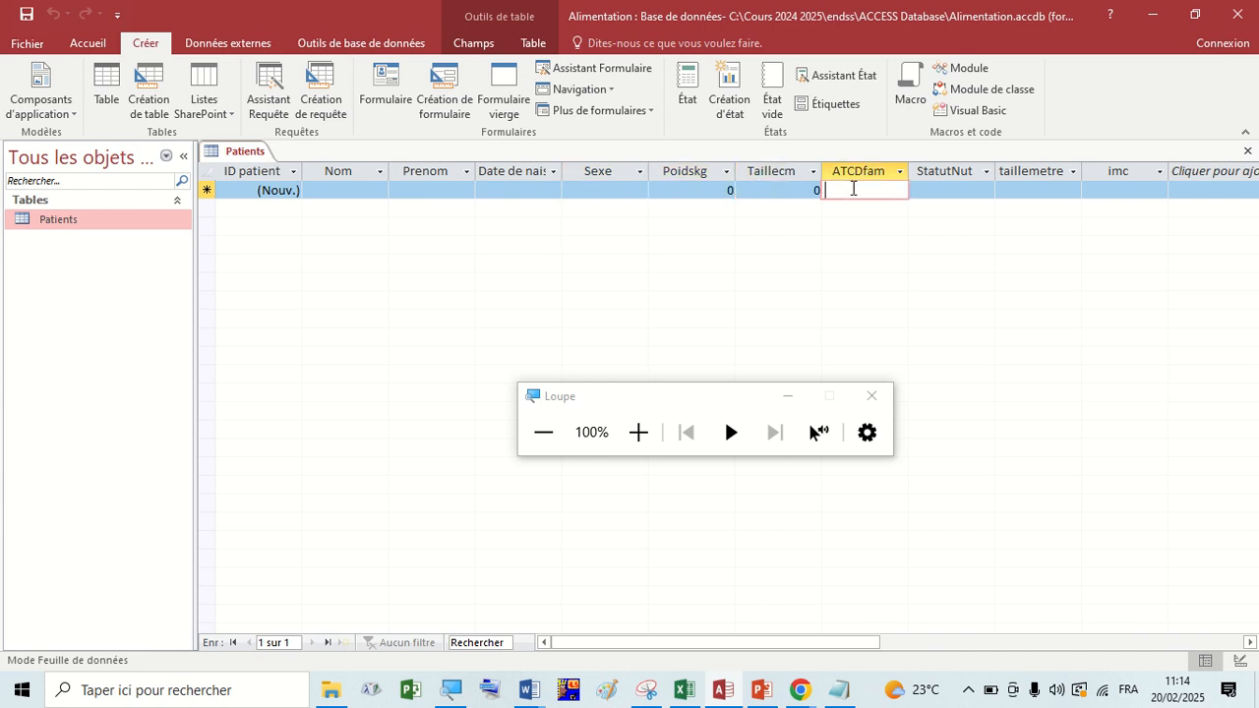
pyautogui.click(938, 189)
pyautogui.click(985, 191)
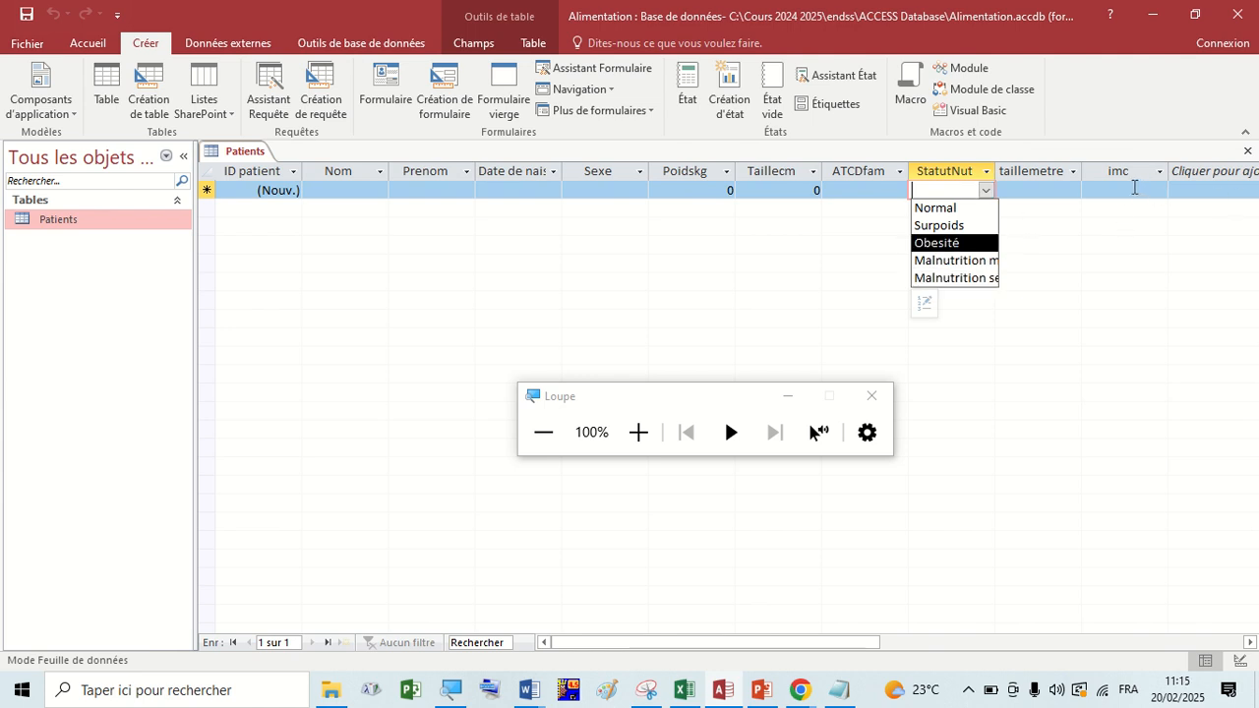
# Start a new patient record with P1 as Nom and PP as Prenom.
pyautogui.click(349, 192)
pyautogui.press('capslock')
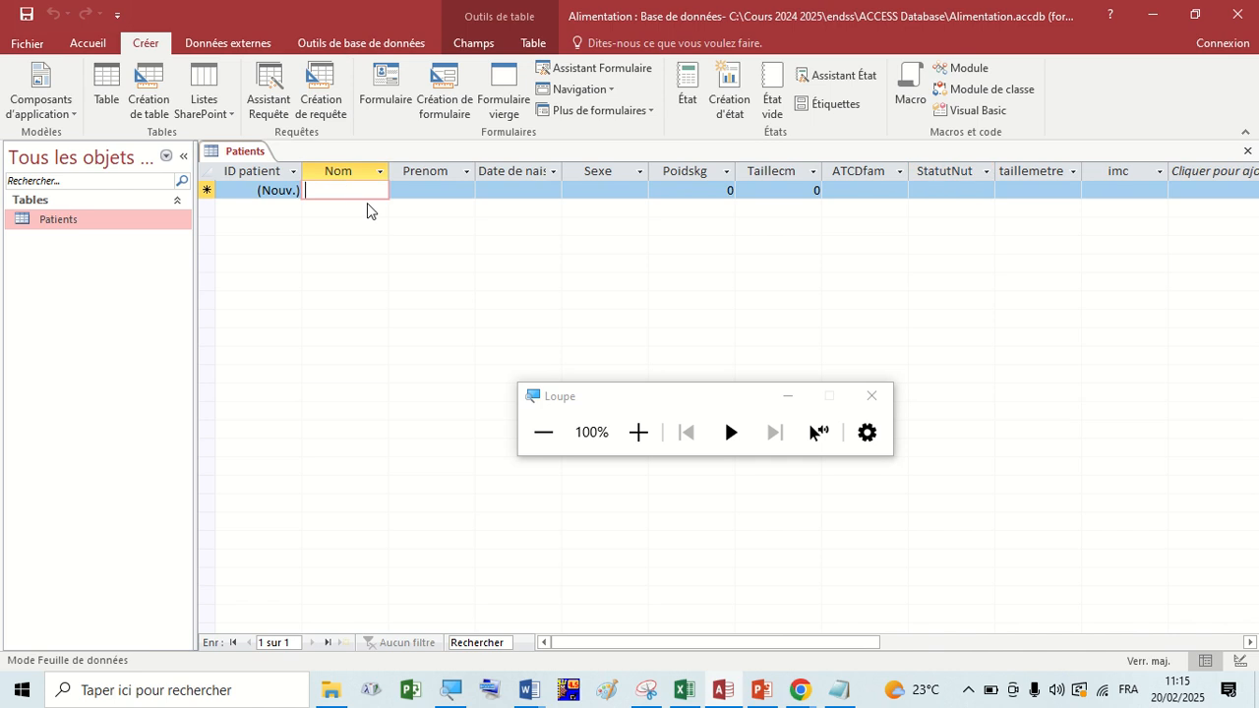
pyautogui.write('P1')
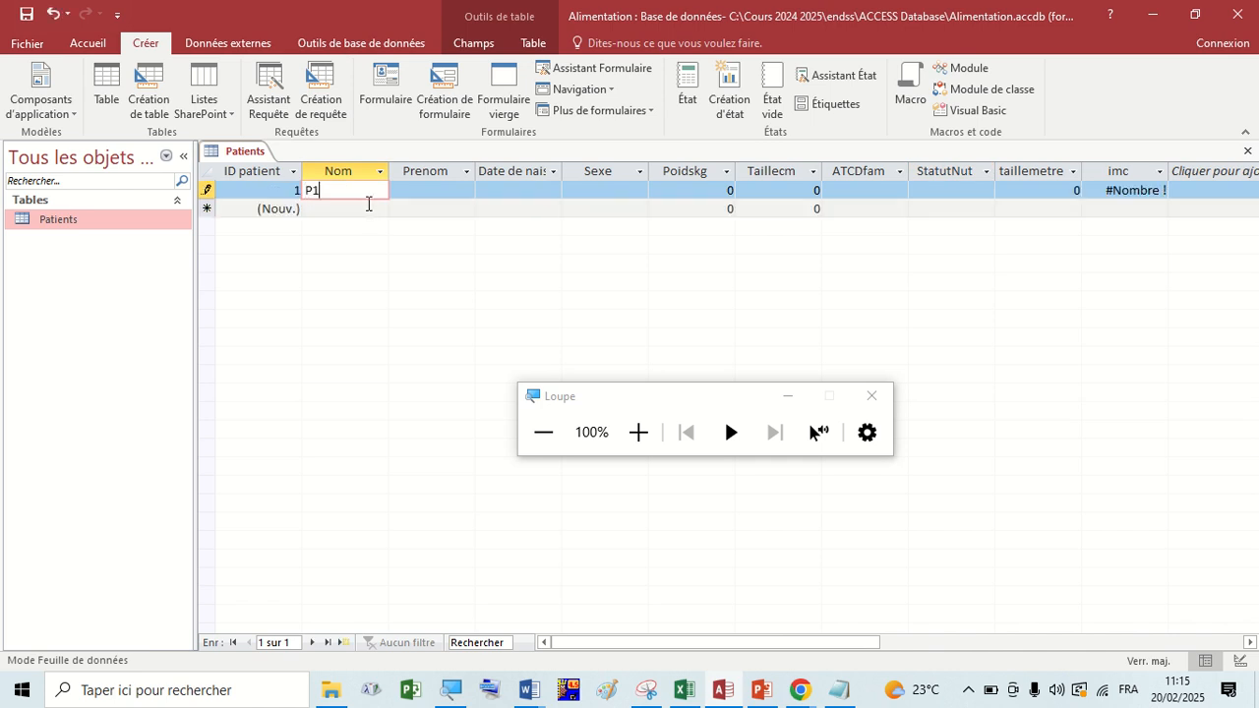
pyautogui.click(414, 192)
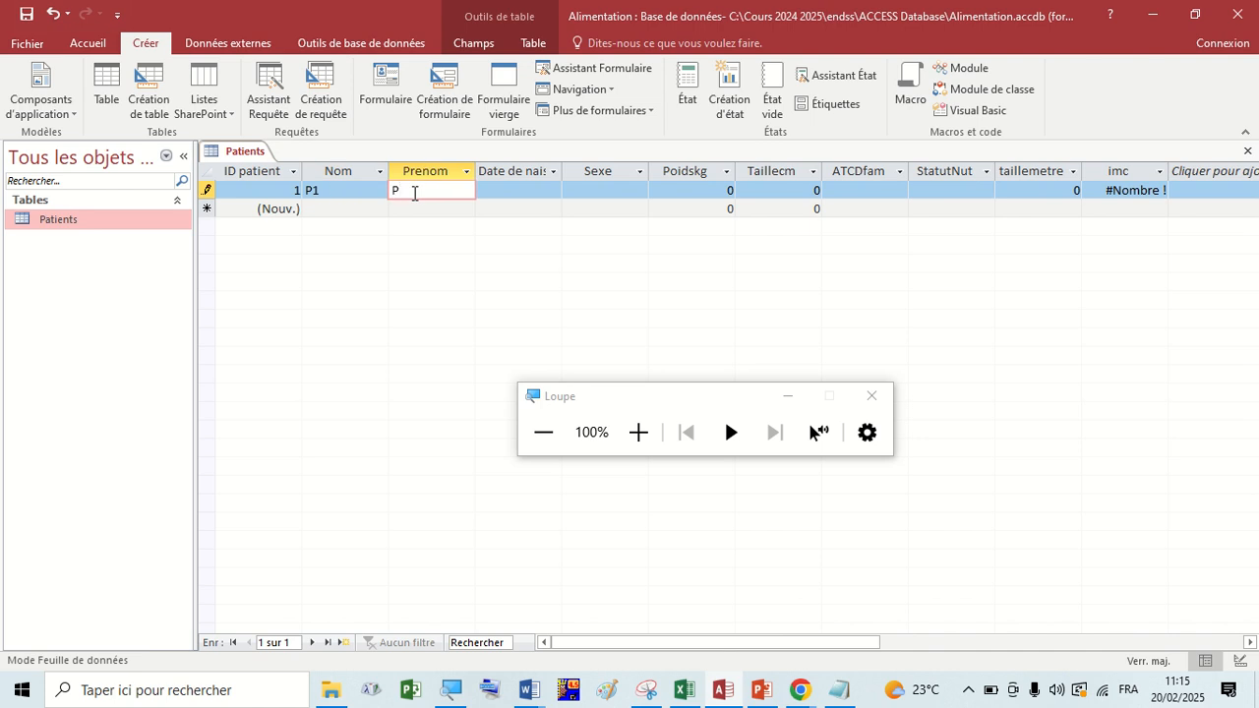
# Enter the patient's date of birth in the first record.
pyautogui.click(481, 190)
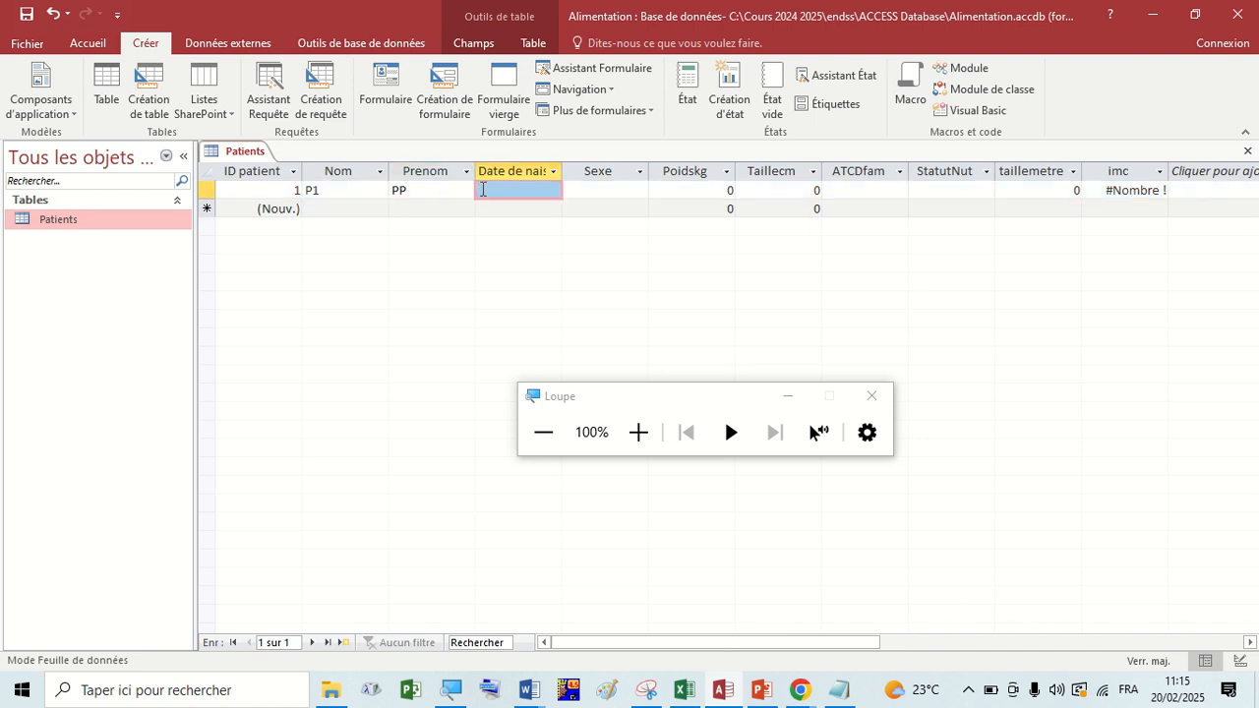
pyautogui.click(569, 189)
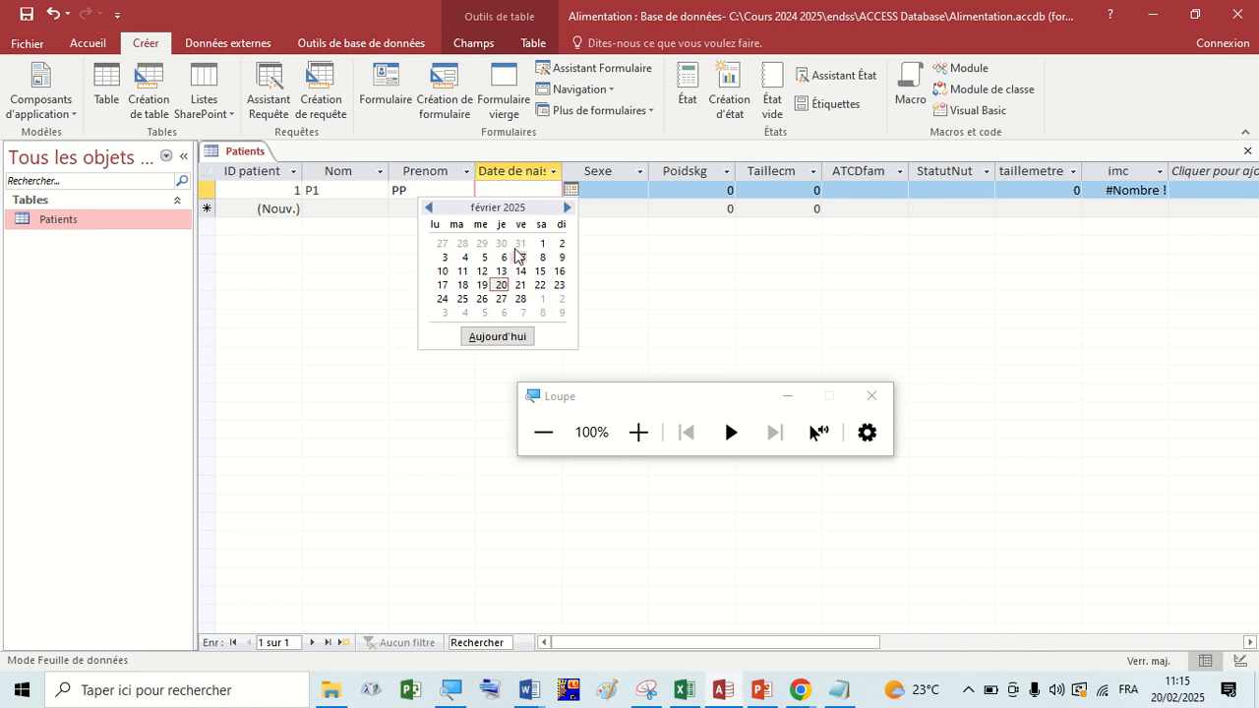
pyautogui.click(429, 208)
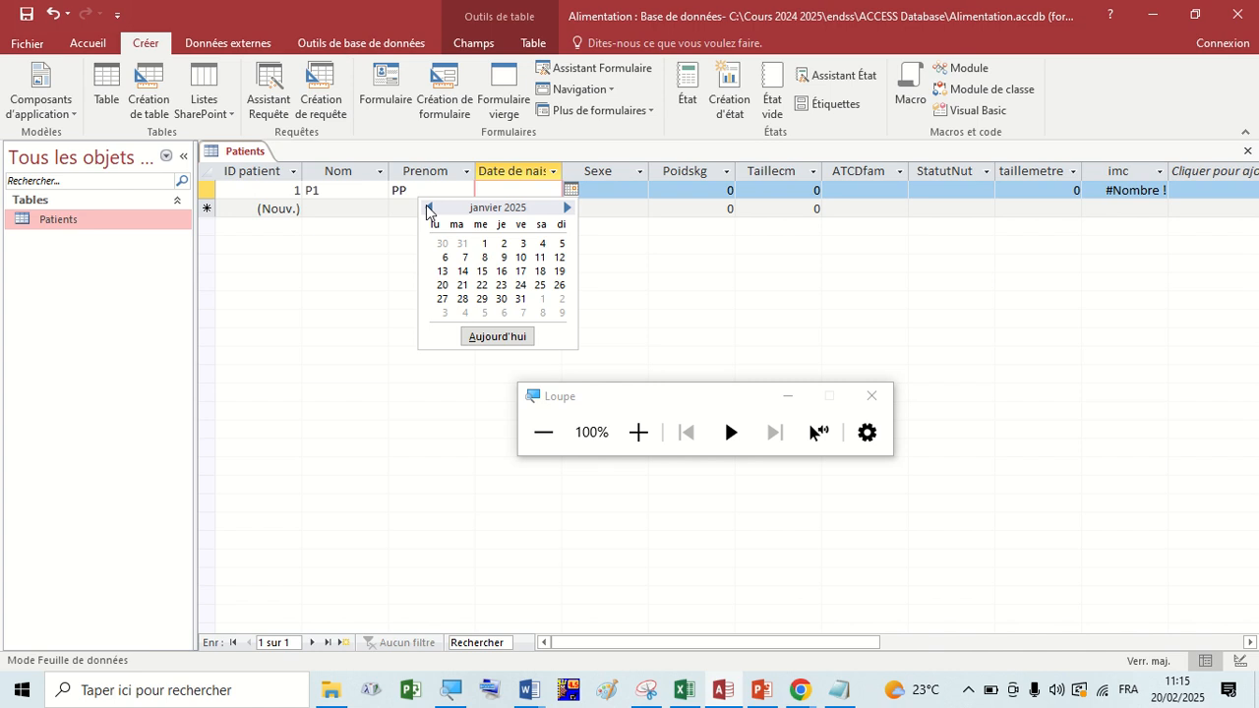
pyautogui.click(498, 189)
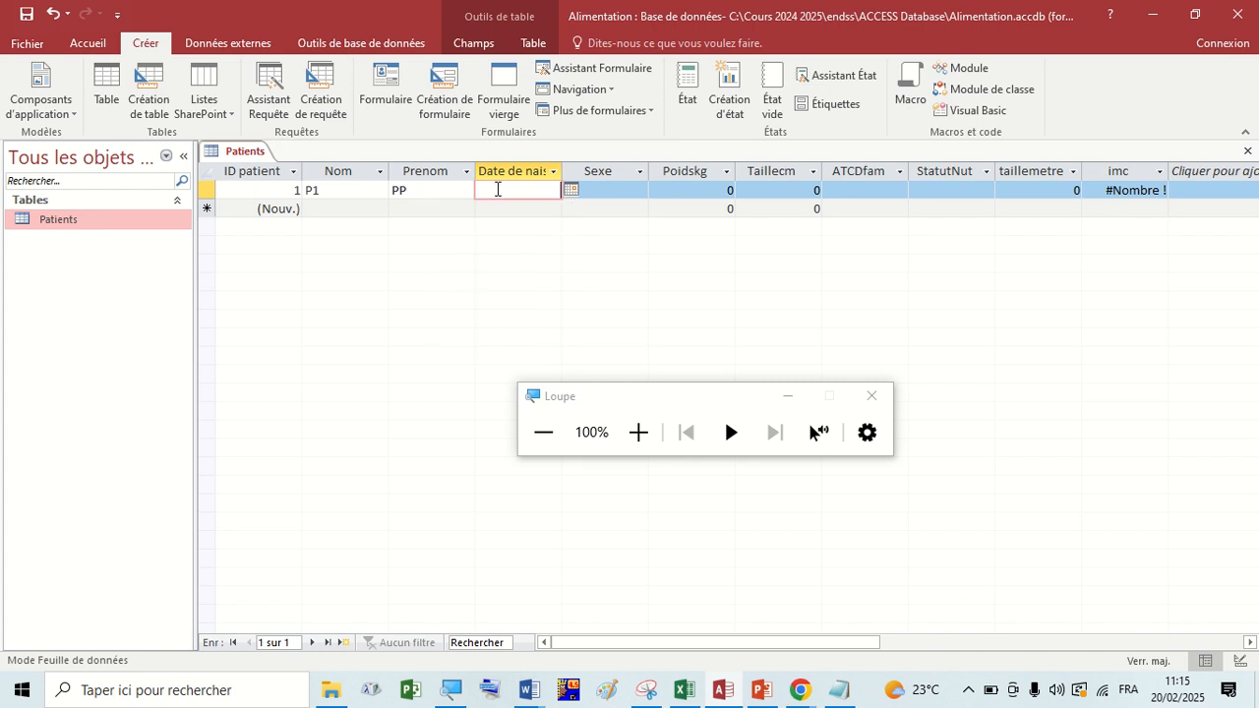
pyautogui.write('12')
pyautogui.press('capslock')
pyautogui.write('2/')
pyautogui.press('capslock')
pyautogui.write('10')
pyautogui.press('capslock')
pyautogui.write('/')
pyautogui.press('capslock')
pyautogui.write('90')
# Choose Femme as the Sexe value of the first patient record.
pyautogui.click(630, 193)
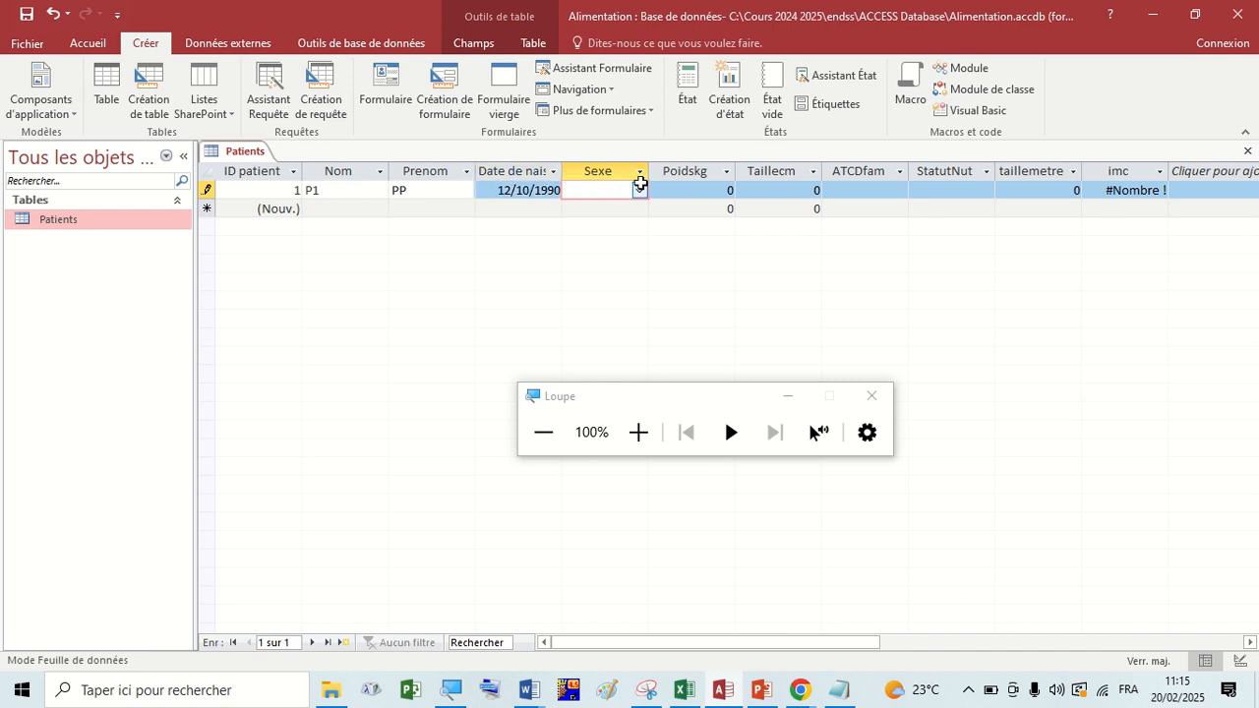
pyautogui.click(639, 190)
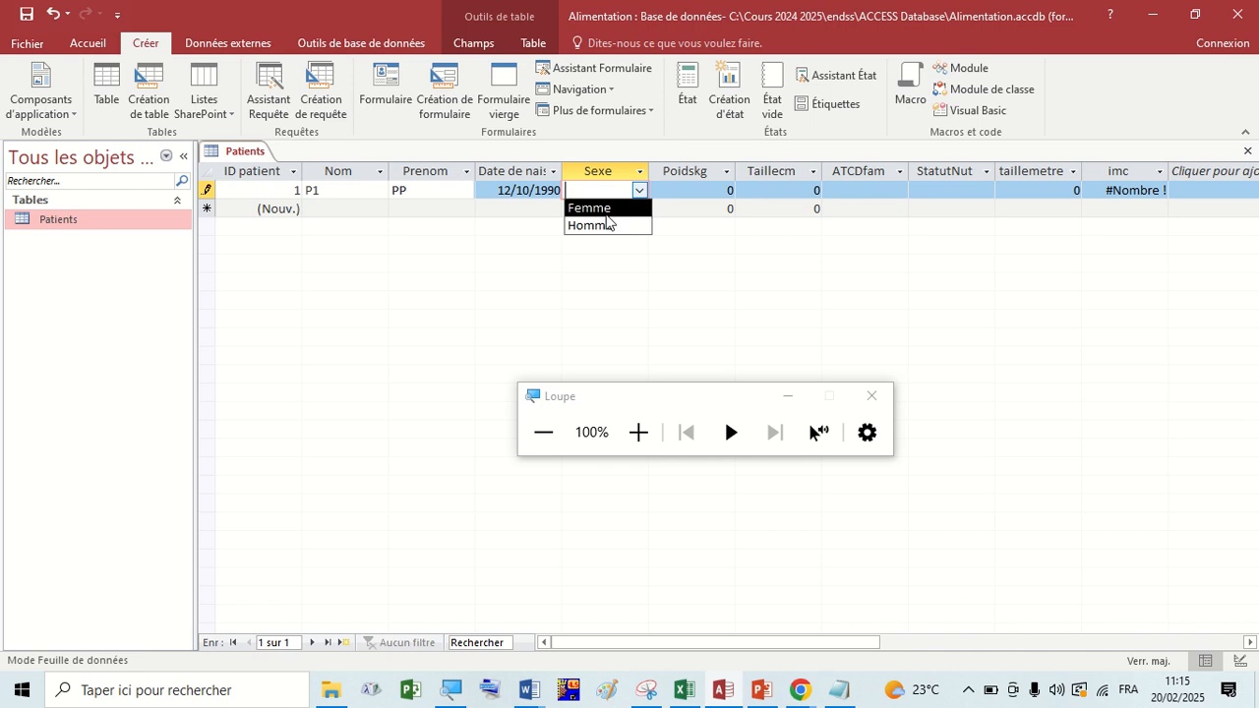
pyautogui.click(594, 209)
# Replace the placeholder PP in the Prenom field with the patient's full first name.
pyautogui.click(423, 185)
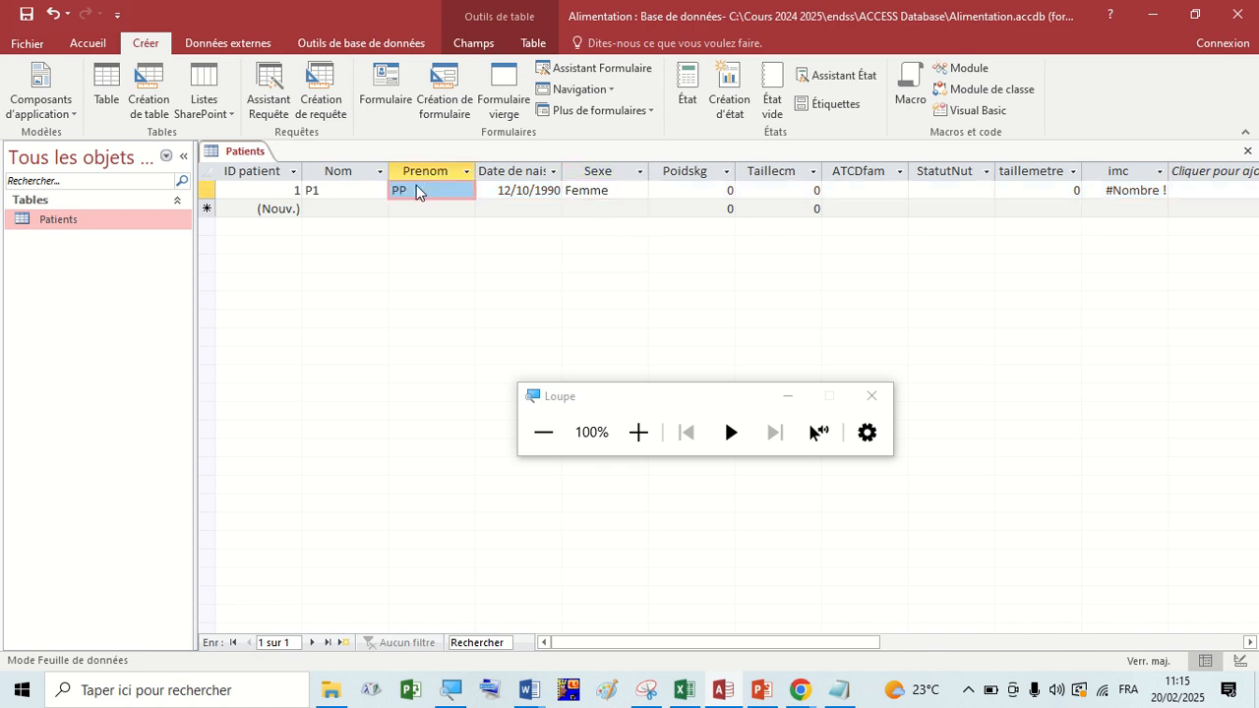
pyautogui.click(409, 191)
pyautogui.press('BackSpace')
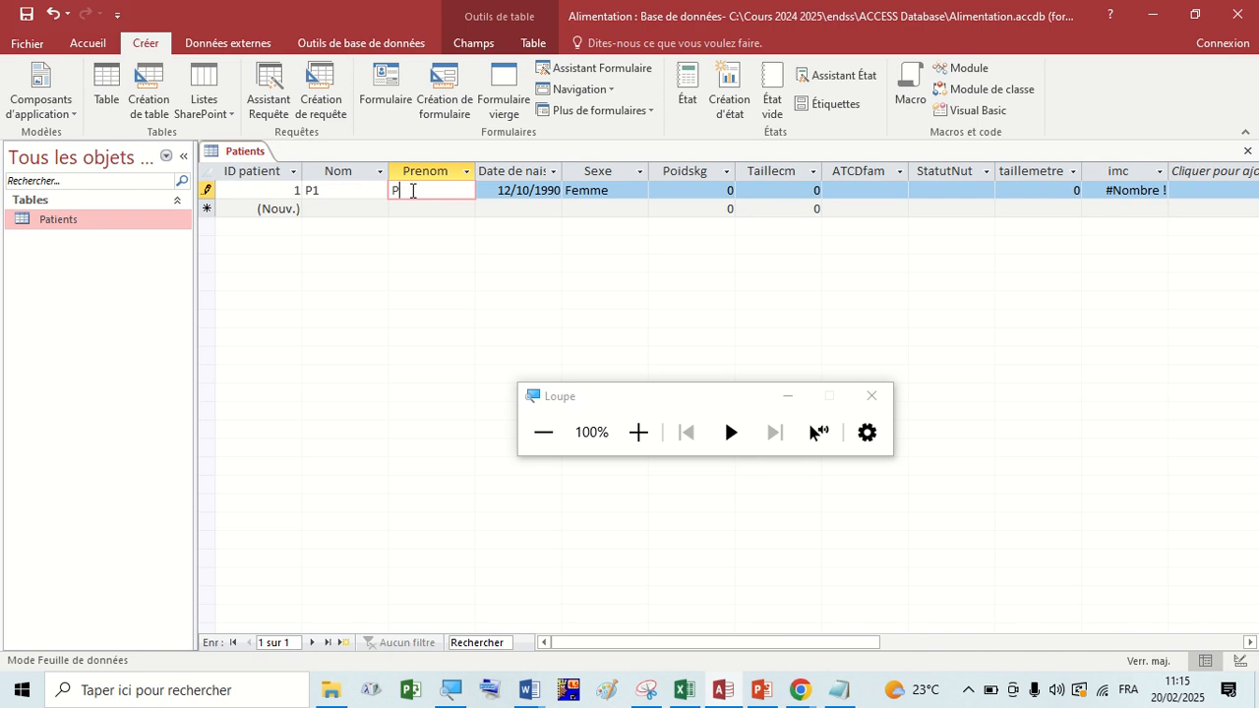
pyautogui.write('ERNELLE')
pyautogui.click(673, 187)
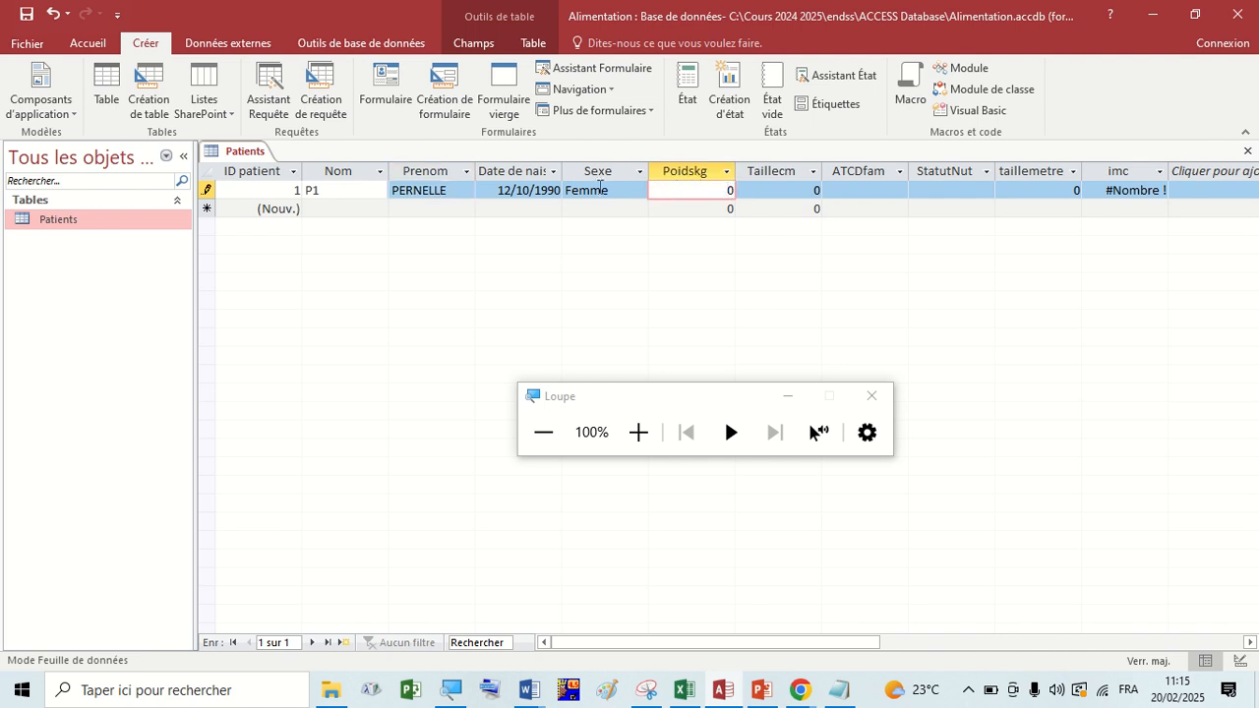
# Close the Patients datasheet, check the table's field list in design view, and close it again.
pyautogui.rightClick(261, 157)
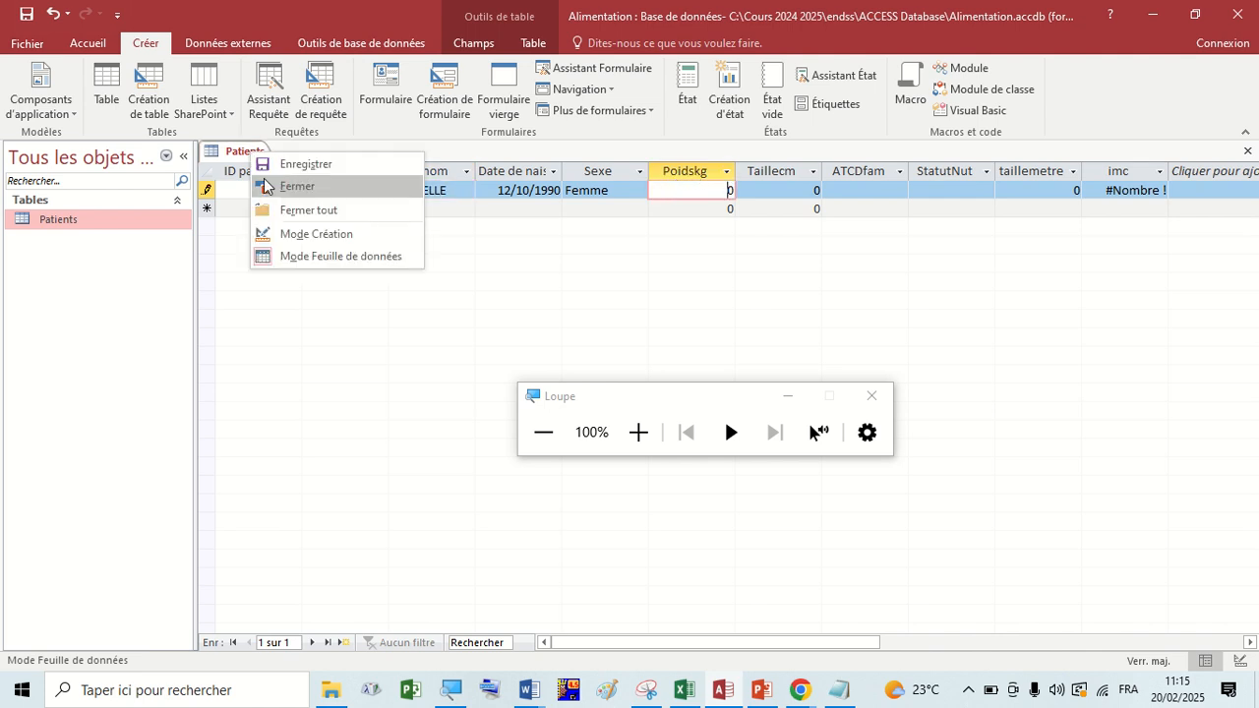
pyautogui.click(271, 188)
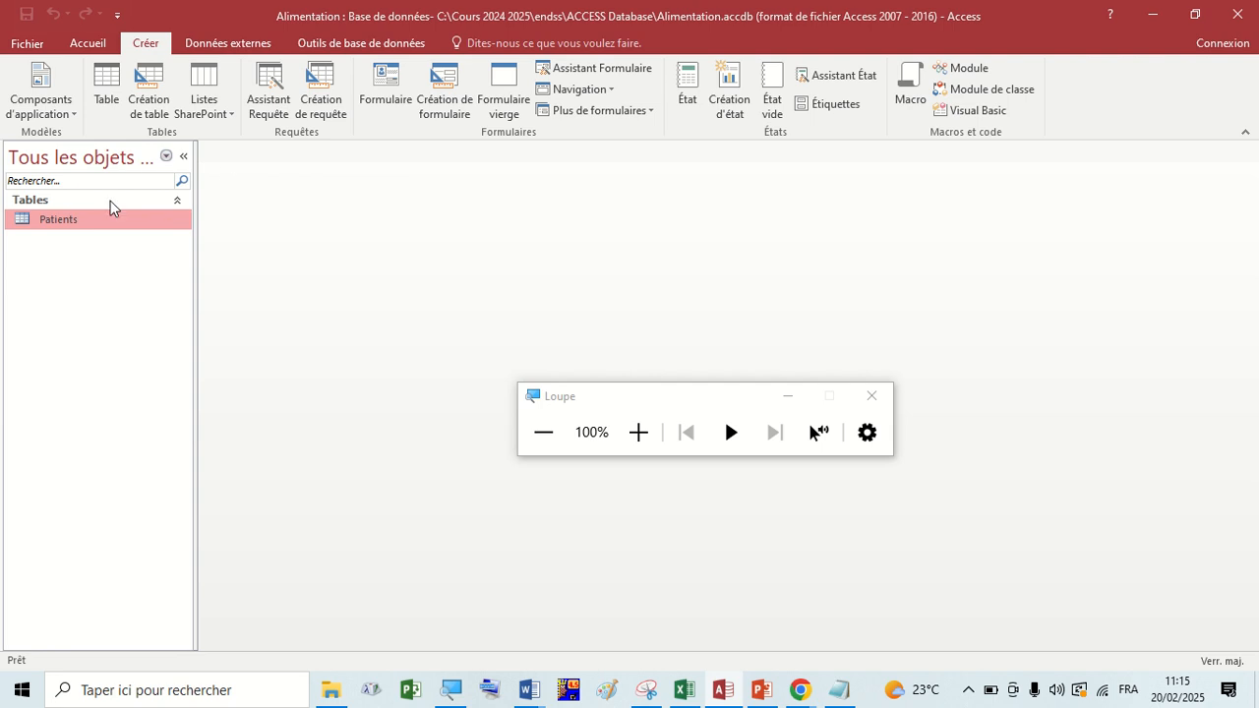
pyautogui.rightClick(85, 218)
pyautogui.click(122, 254)
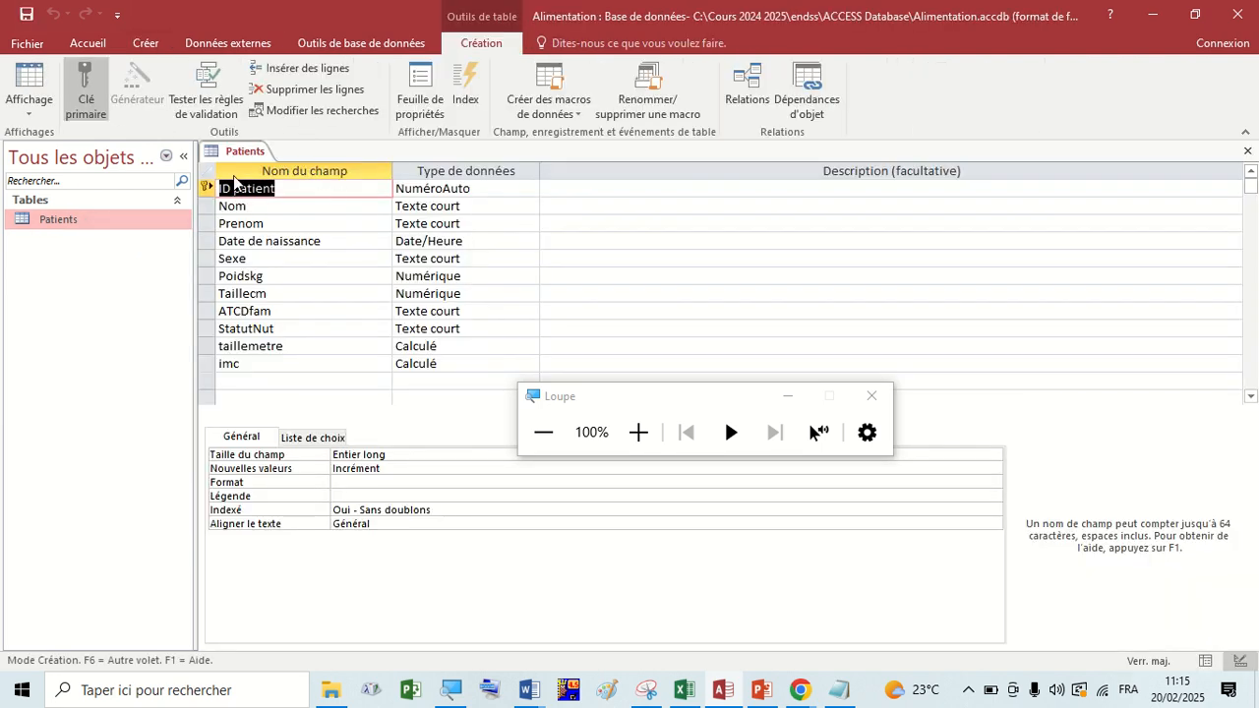
pyautogui.rightClick(240, 155)
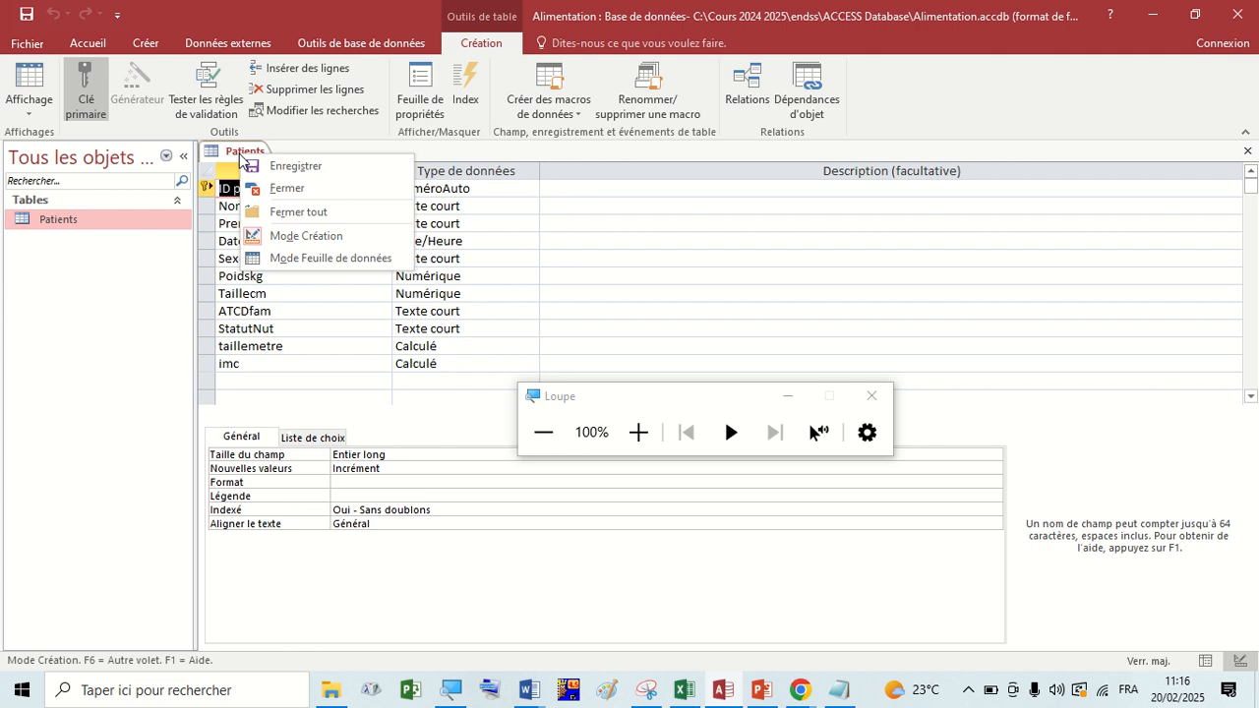
pyautogui.click(1247, 151)
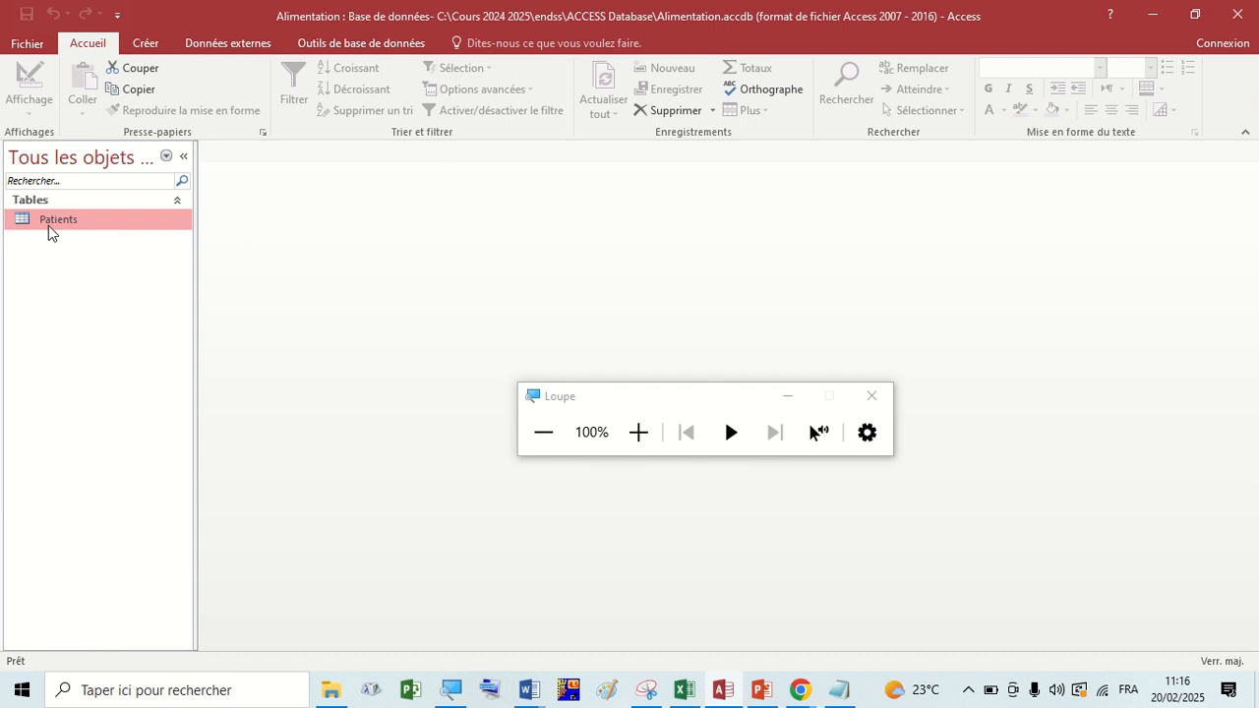
# Reopen the Patients datasheet and set the first patient's Poidskg to 70.
pyautogui.doubleClick(50, 223)
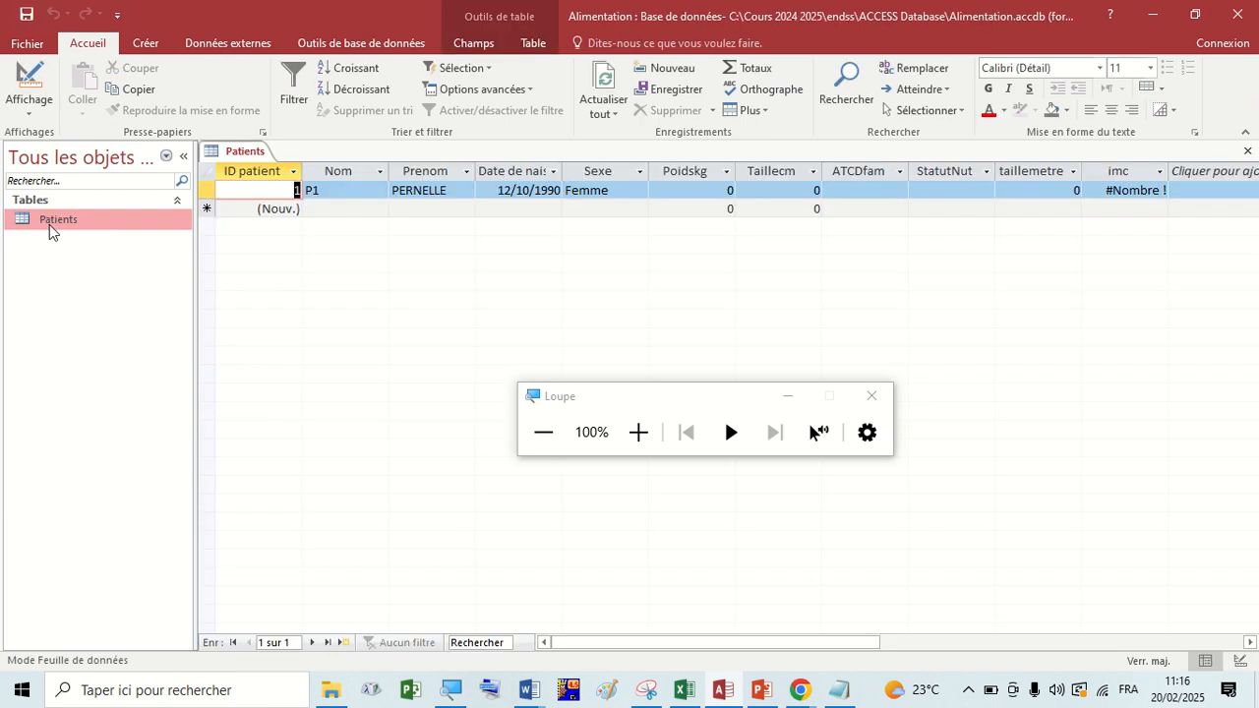
pyautogui.click(664, 186)
pyautogui.moveTo(716, 188); pyautogui.dragTo(749, 195)
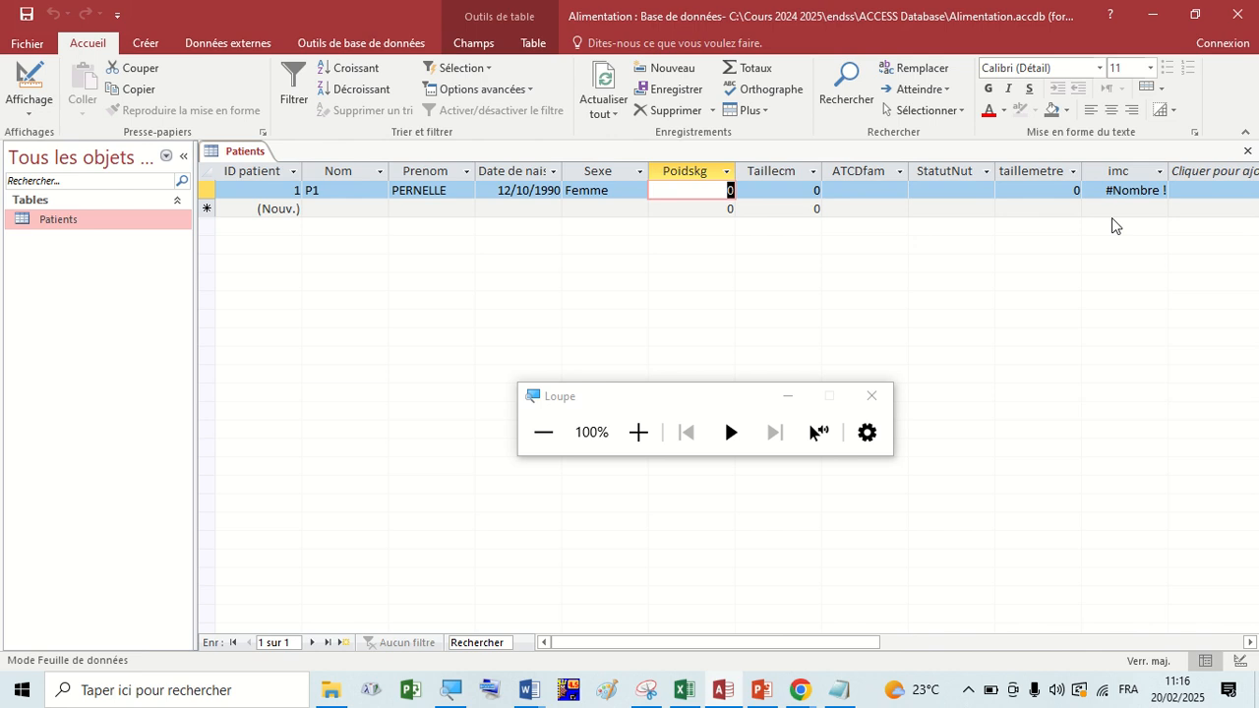
pyautogui.write('70')
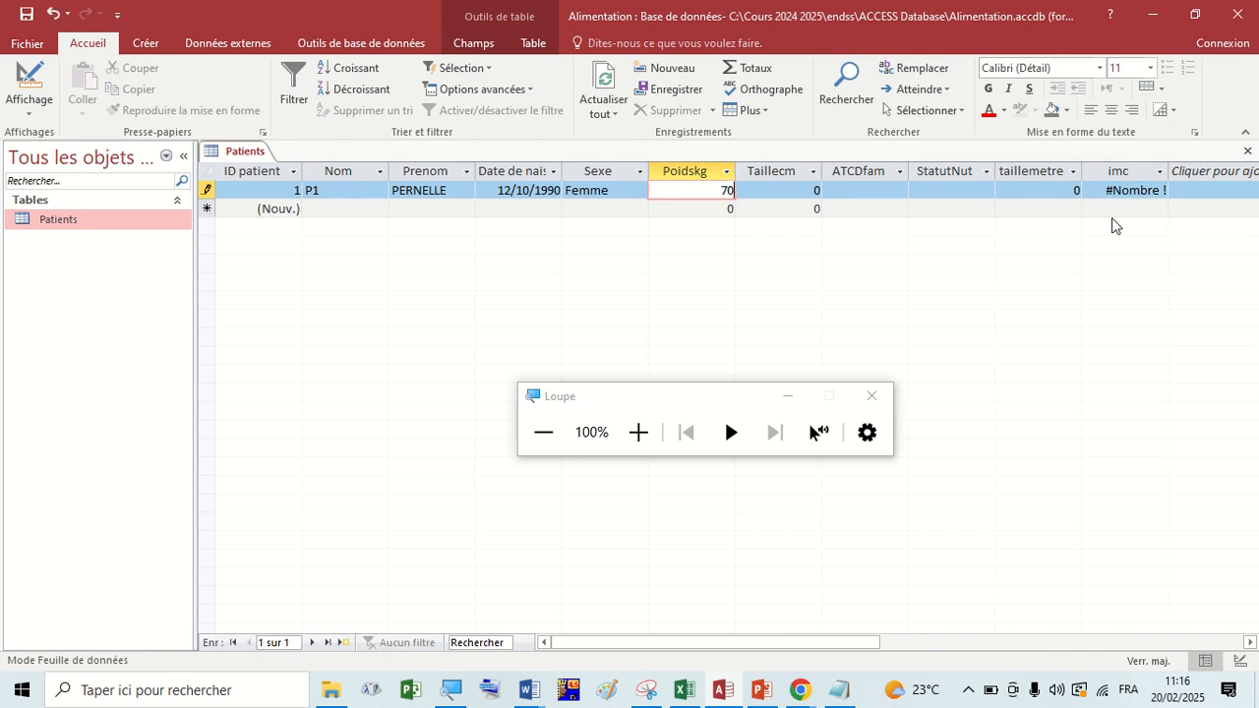
# Enter 1,65 as the Taillecm value of the first patient record.
pyautogui.moveTo(802, 192); pyautogui.dragTo(836, 188)
pyautogui.write('1')
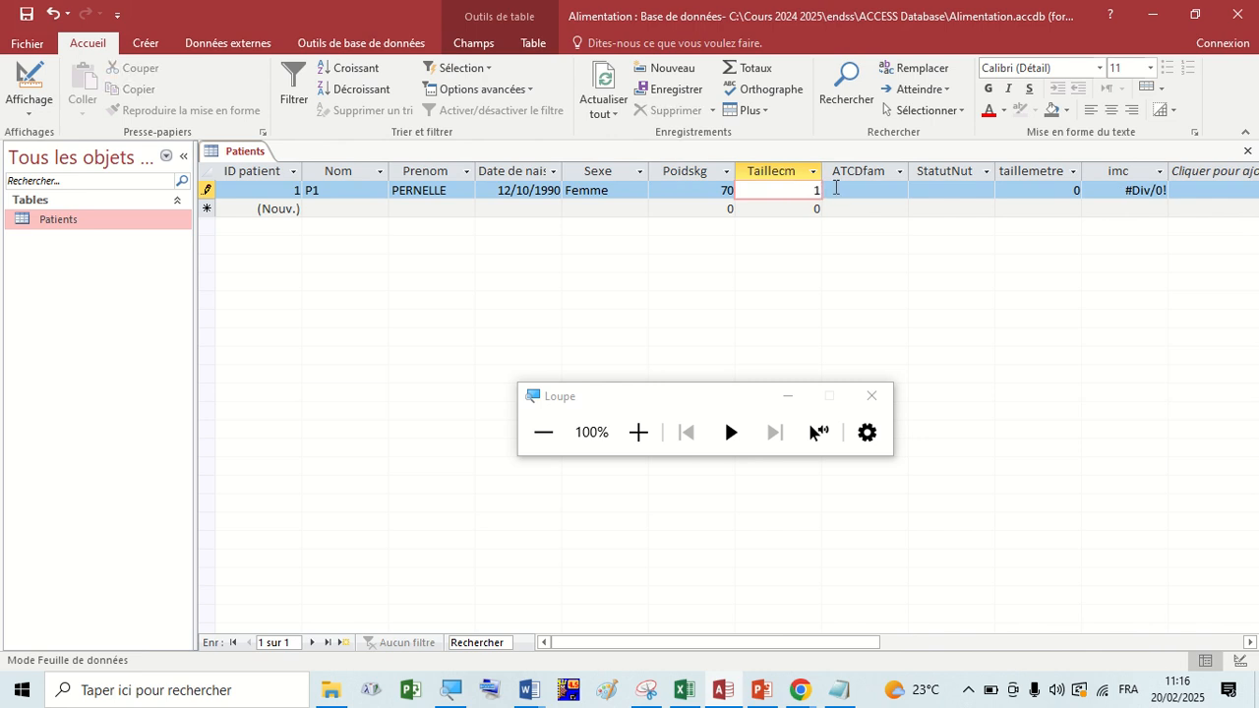
pyautogui.write(',')
pyautogui.press('capslock')
pyautogui.write('65')
pyautogui.click(852, 191)
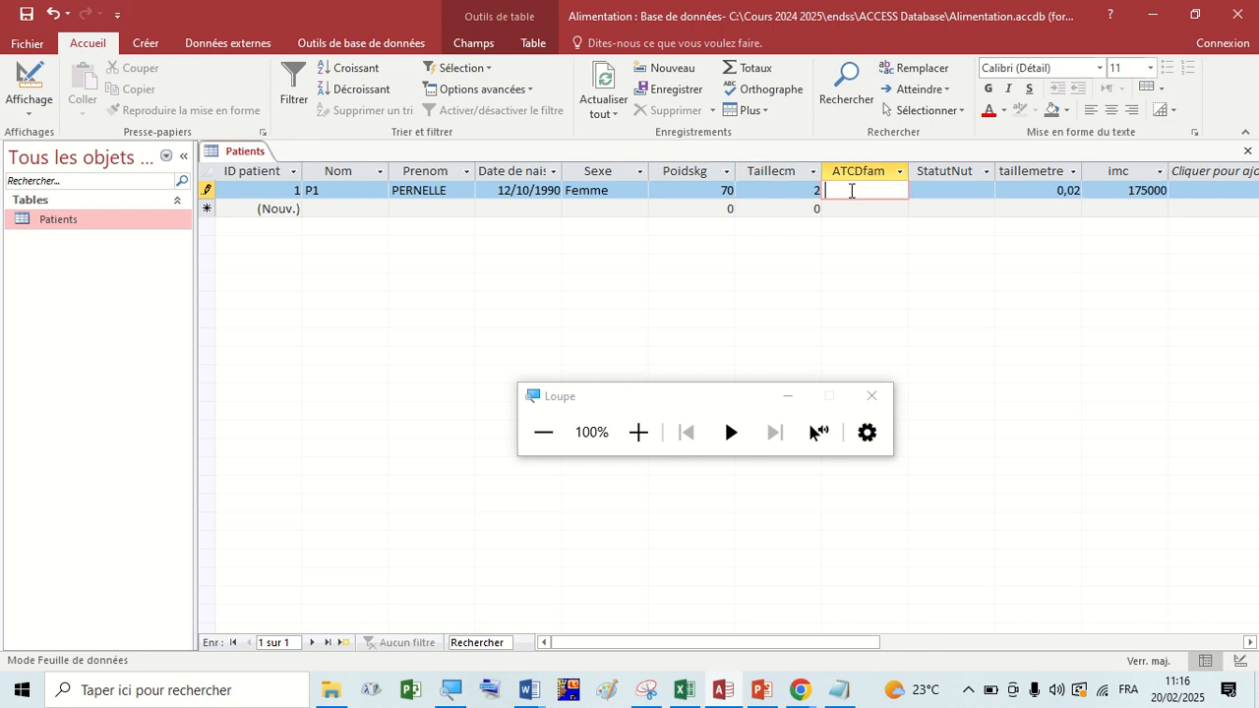
# Check the calculated imc value and the StatutNut and ATCDfam cells of the first patient record.
pyautogui.click(1153, 190)
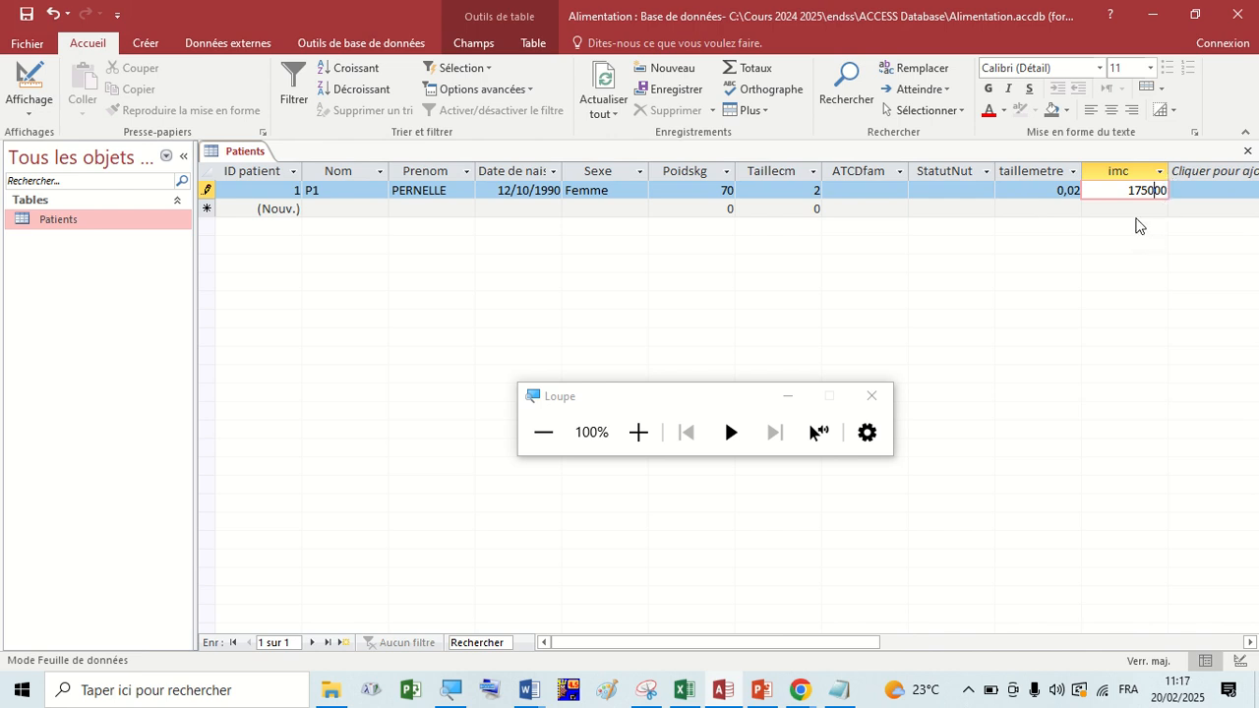
pyautogui.click(961, 190)
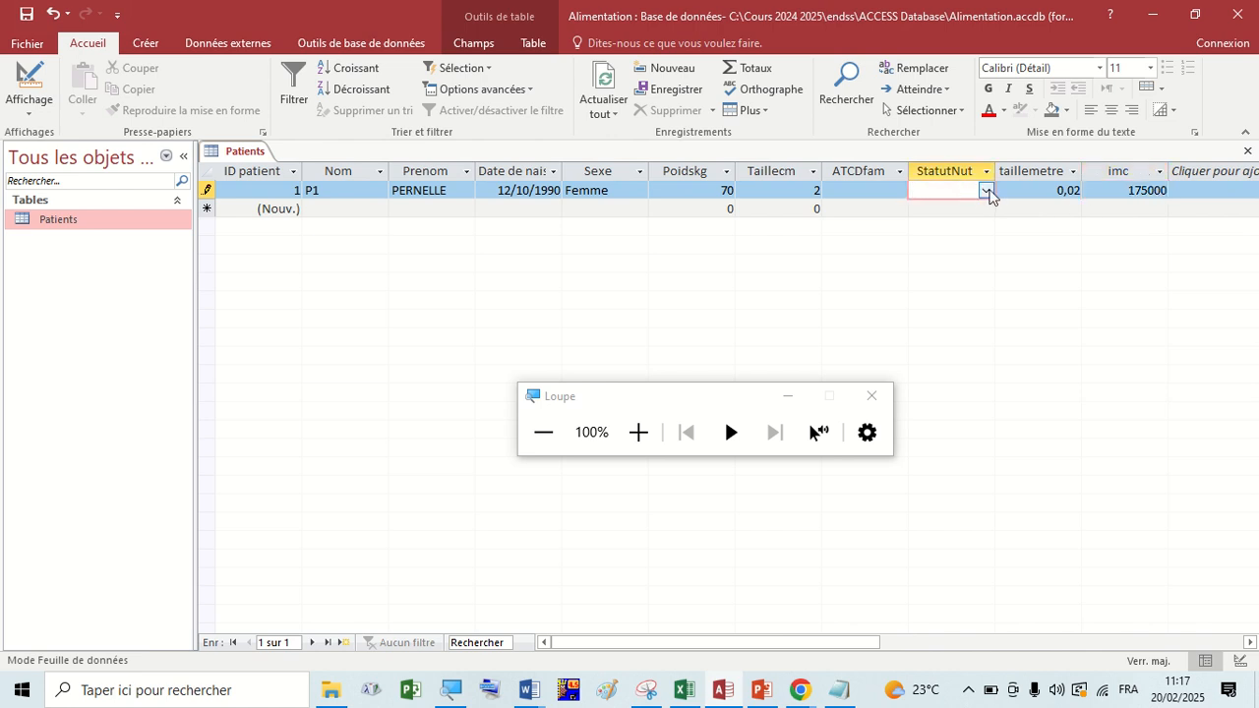
pyautogui.click(877, 189)
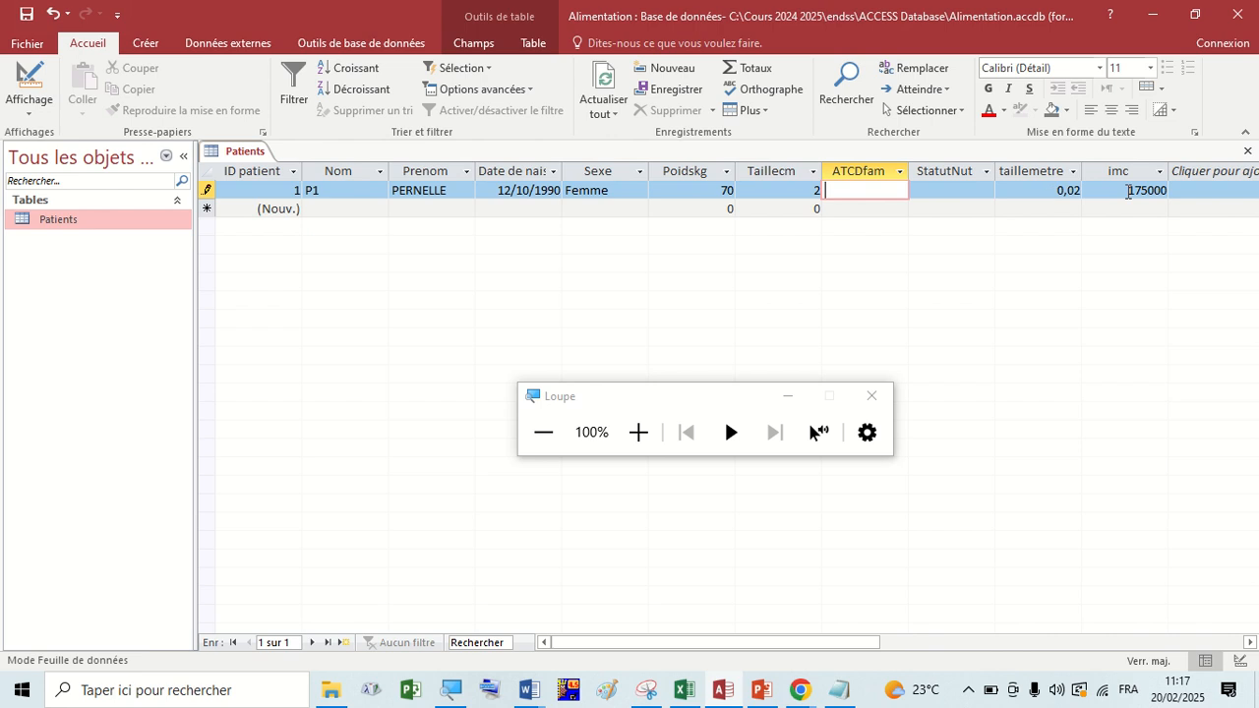
pyautogui.click(1129, 190)
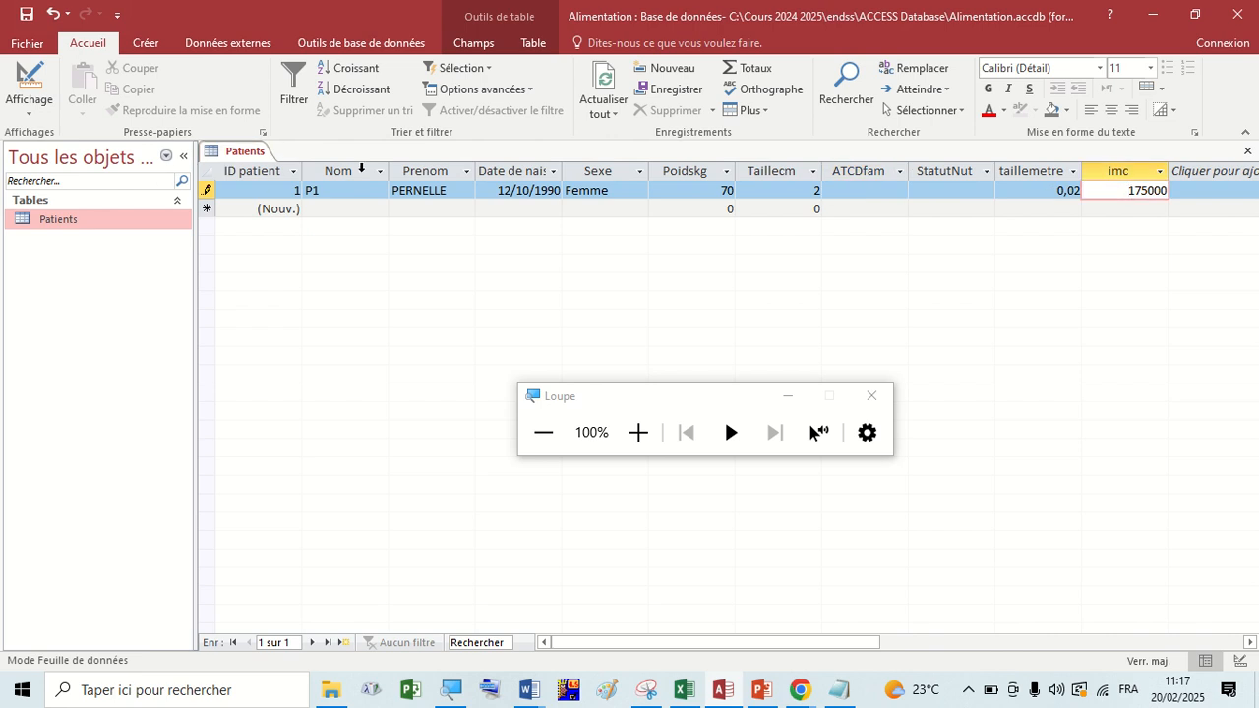
# Switch Patients to design view and examine the expressions of the imc and taillemetre calculated fields.
pyautogui.rightClick(244, 154)
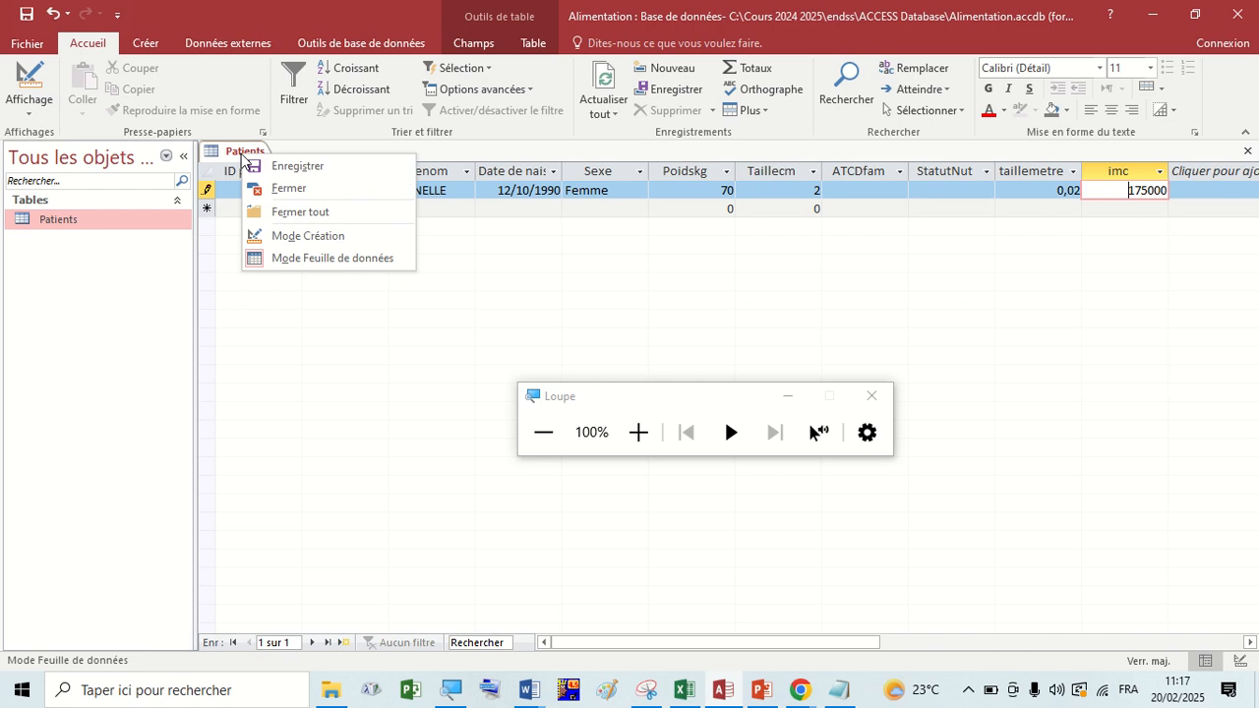
pyautogui.click(269, 236)
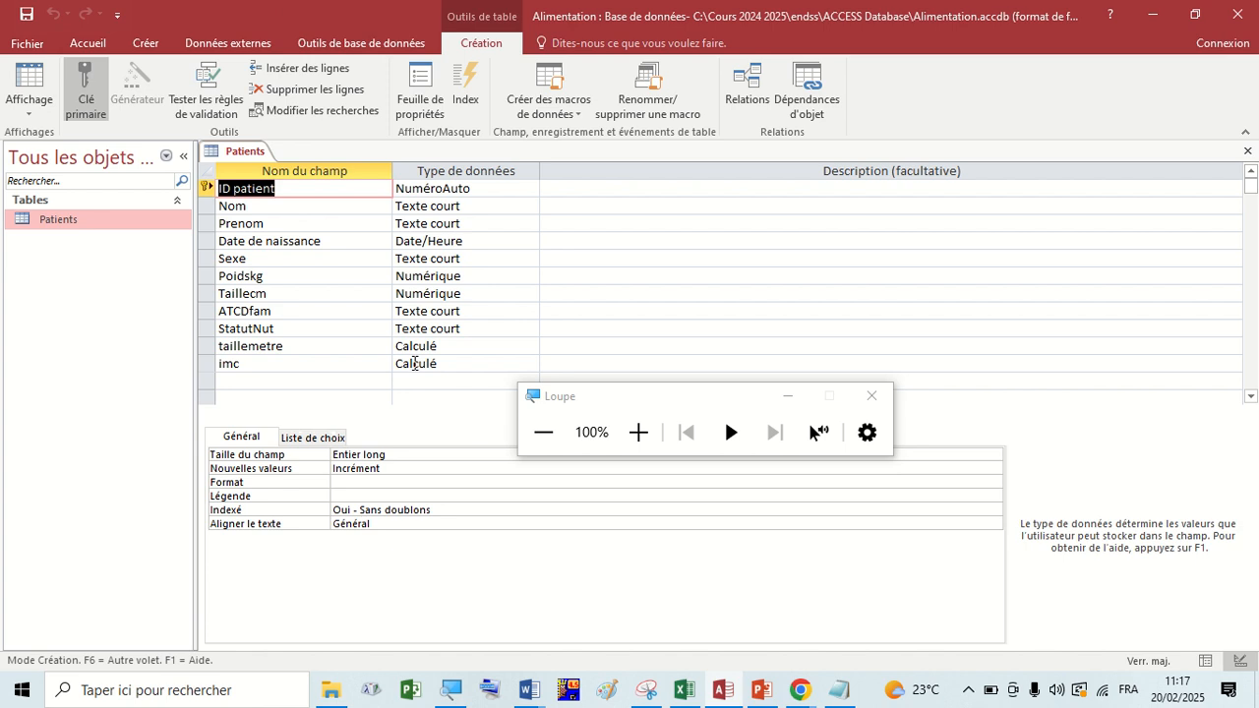
pyautogui.click(412, 363)
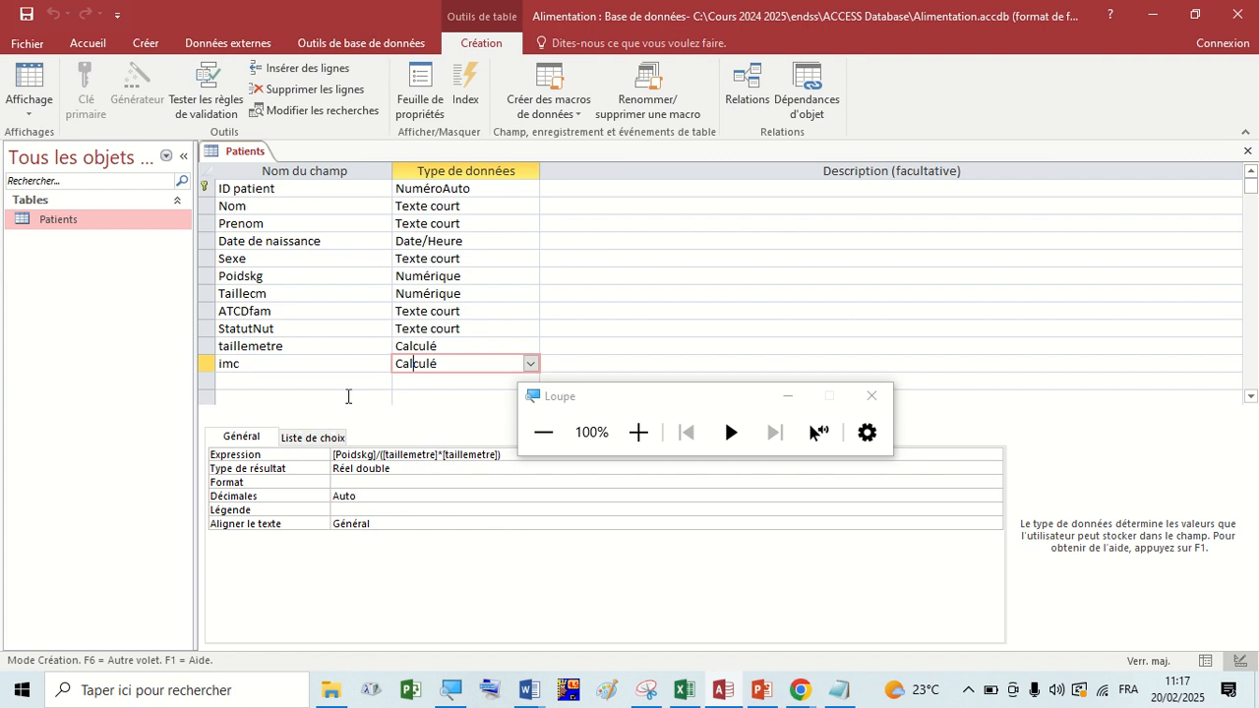
pyautogui.click(308, 346)
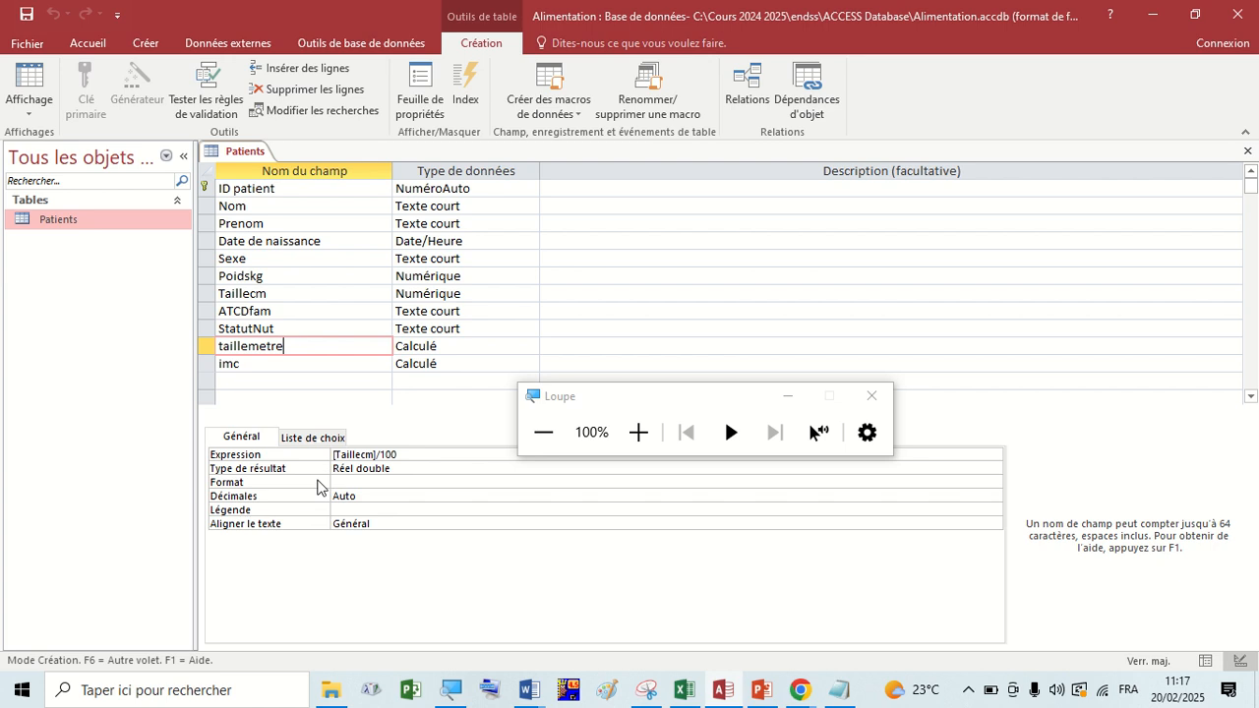
pyautogui.click(325, 365)
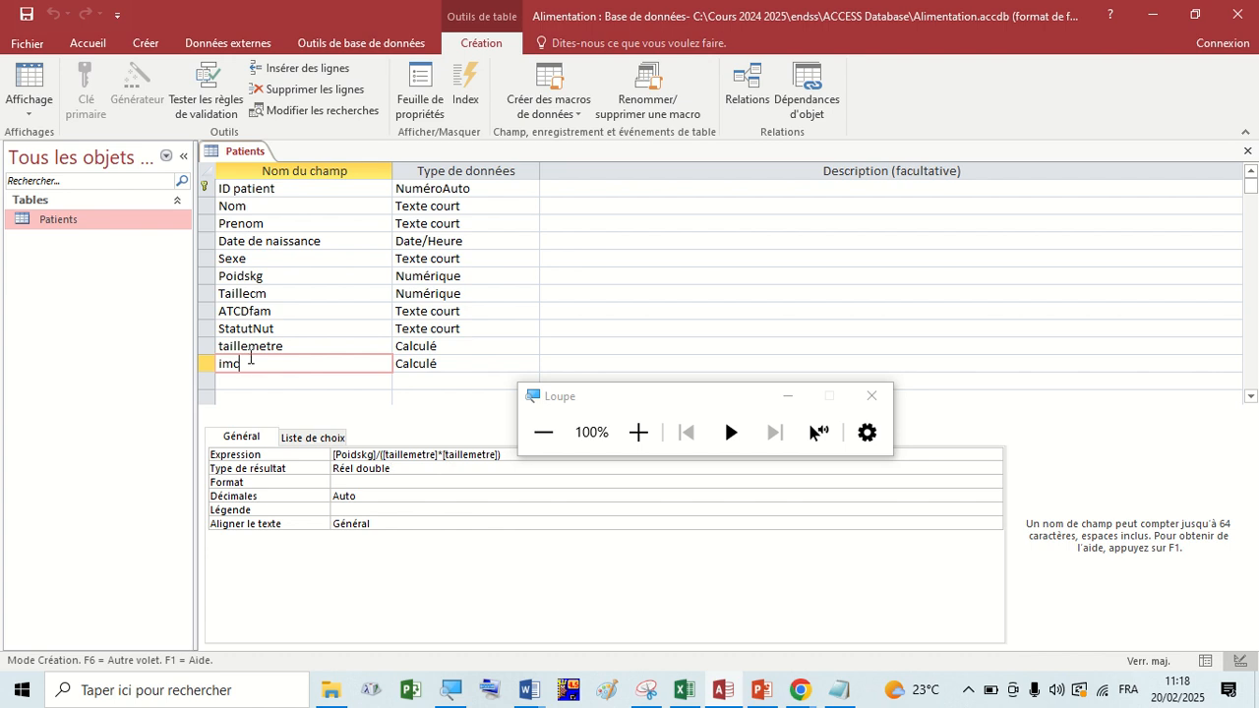
# Close the table design and reopen Patients as a datasheet.
pyautogui.rightClick(236, 150)
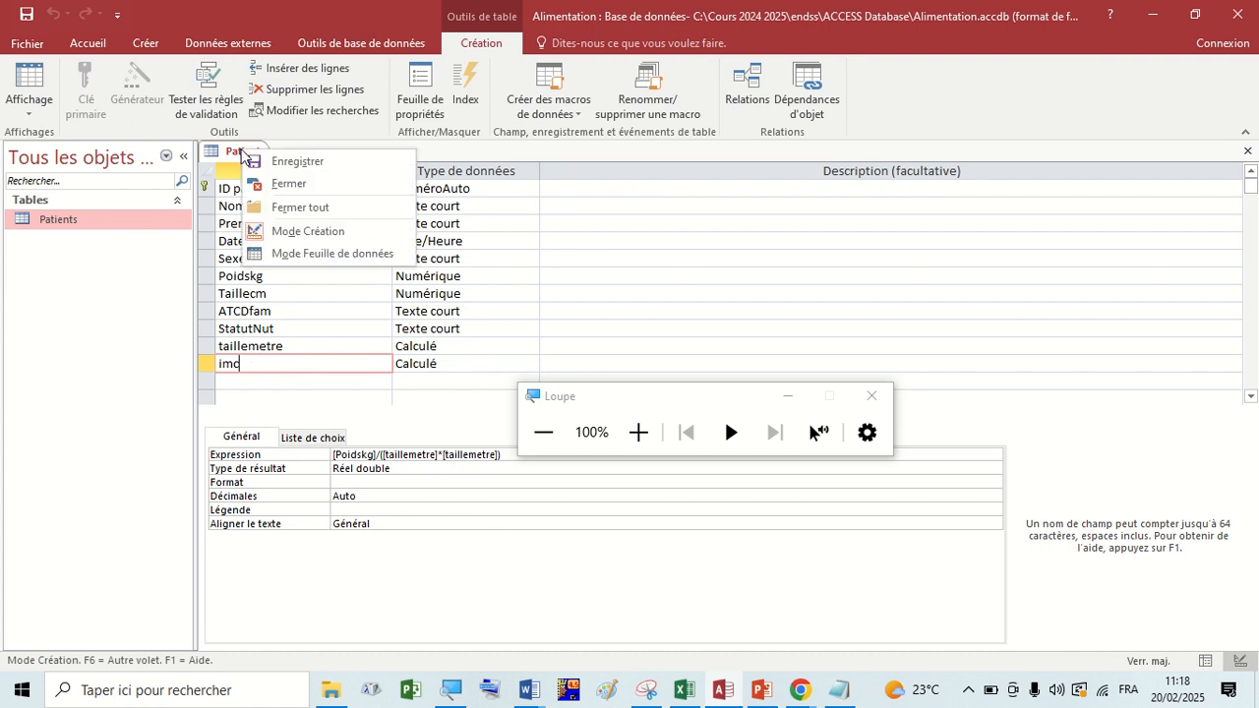
pyautogui.click(281, 183)
pyautogui.doubleClick(110, 221)
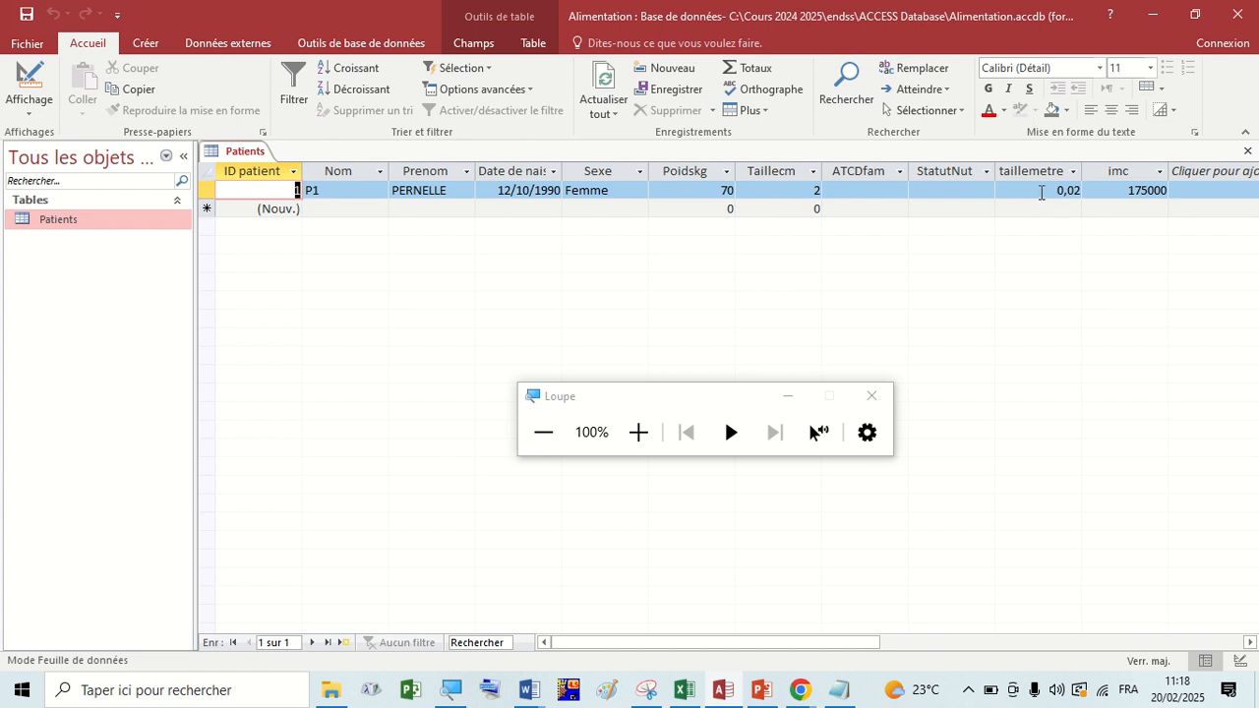
# Check the choices in the first record's Sexe list and pick Femme again.
pyautogui.click(687, 189)
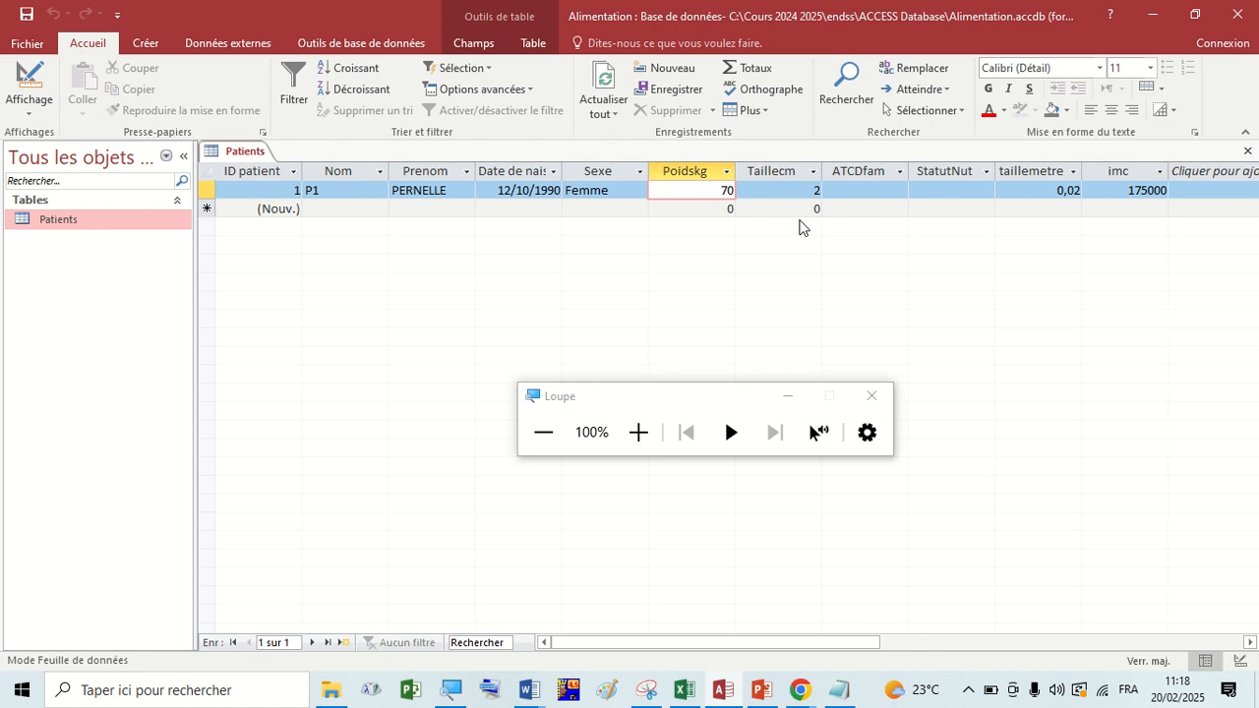
pyautogui.click(637, 191)
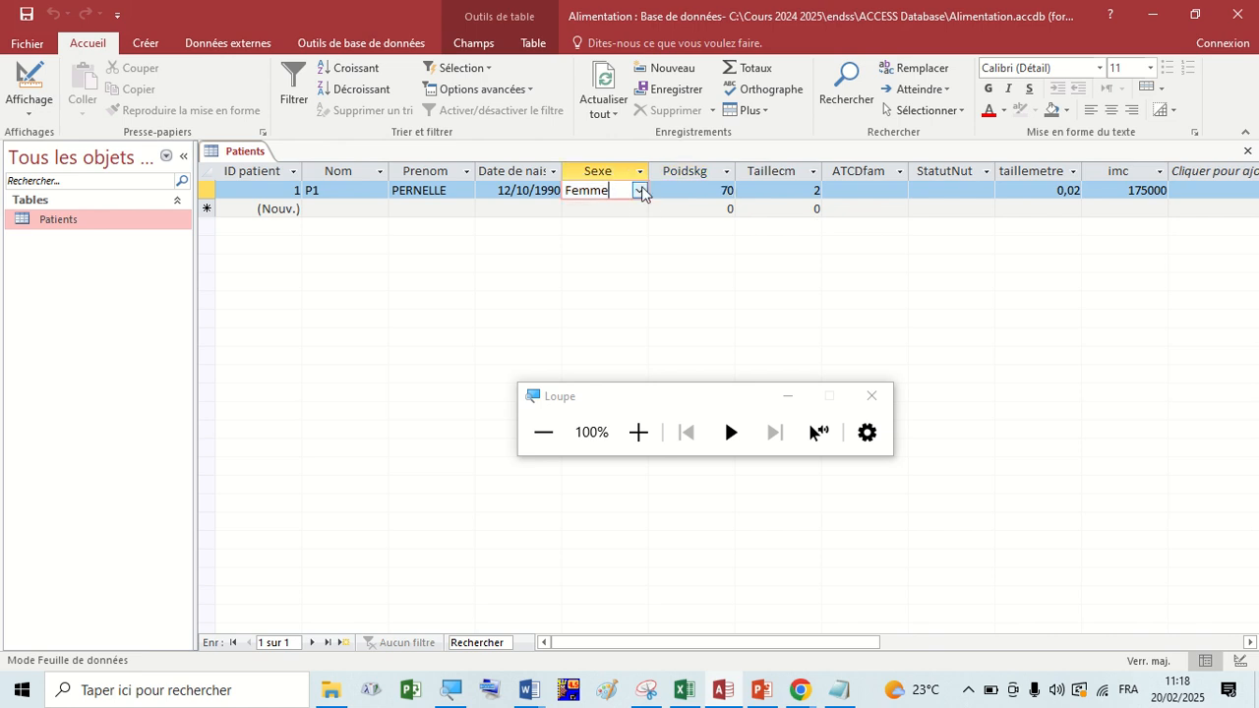
pyautogui.click(641, 190)
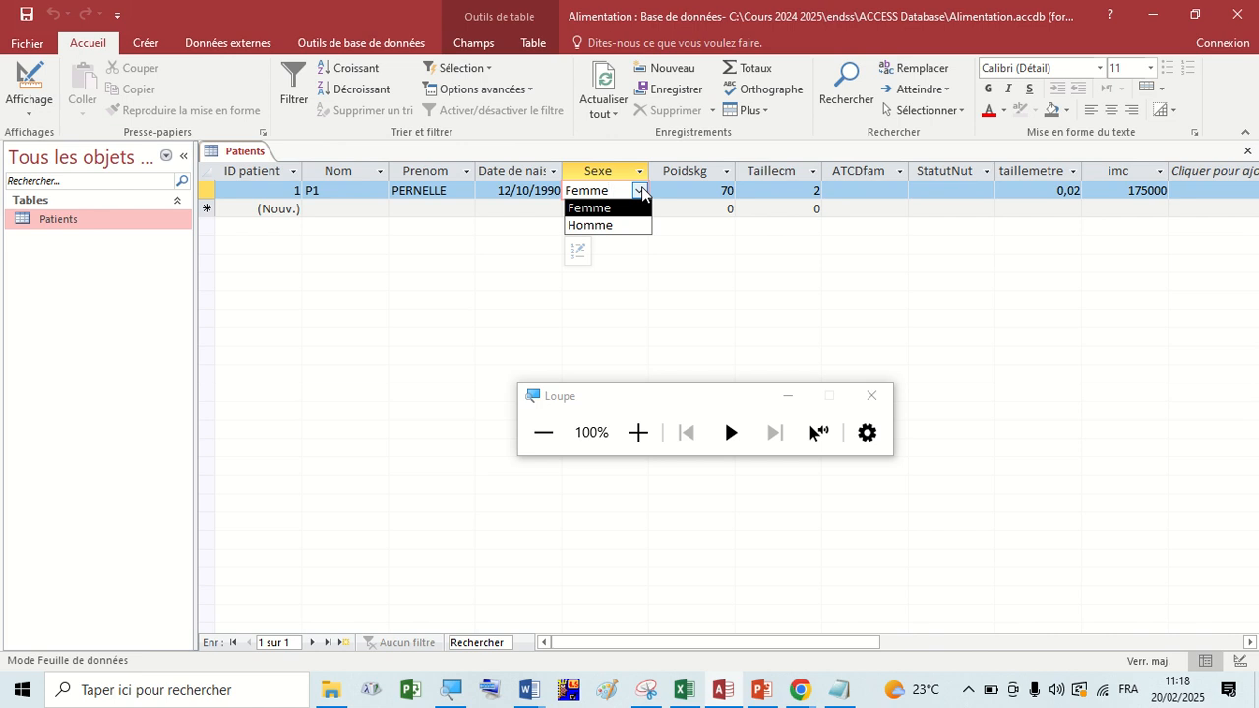
pyautogui.click(641, 190)
pyautogui.click(640, 190)
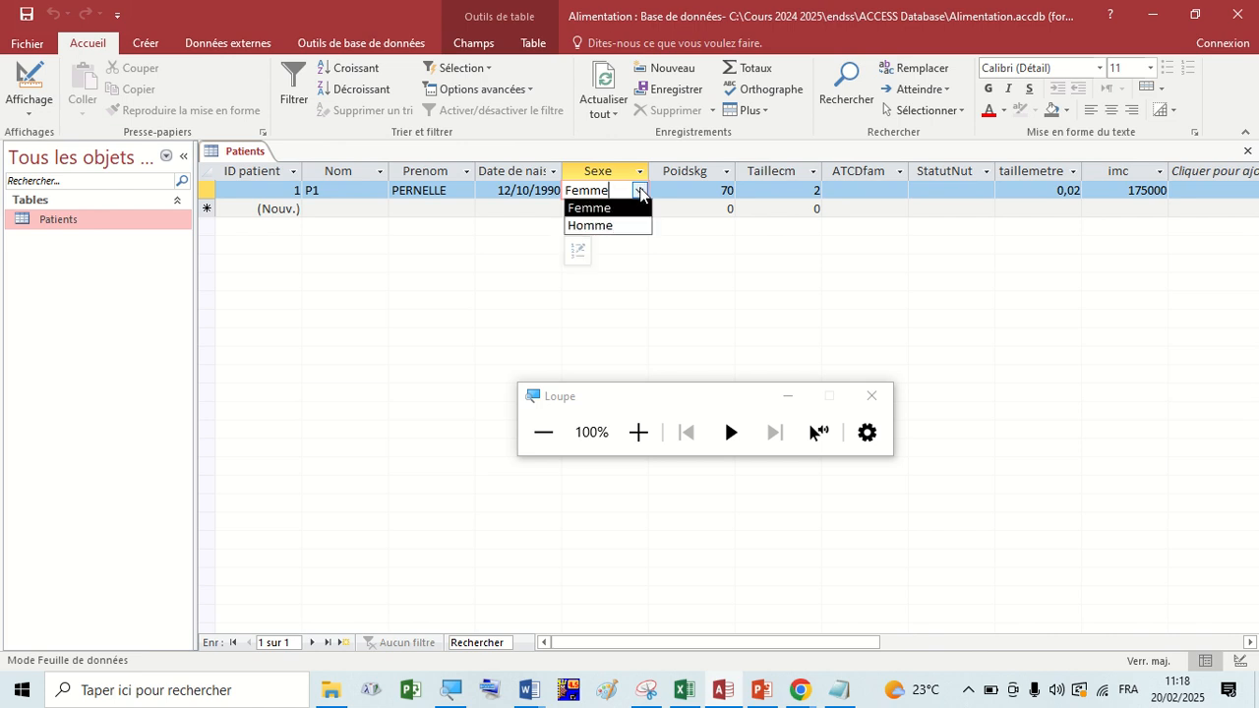
pyautogui.click(594, 209)
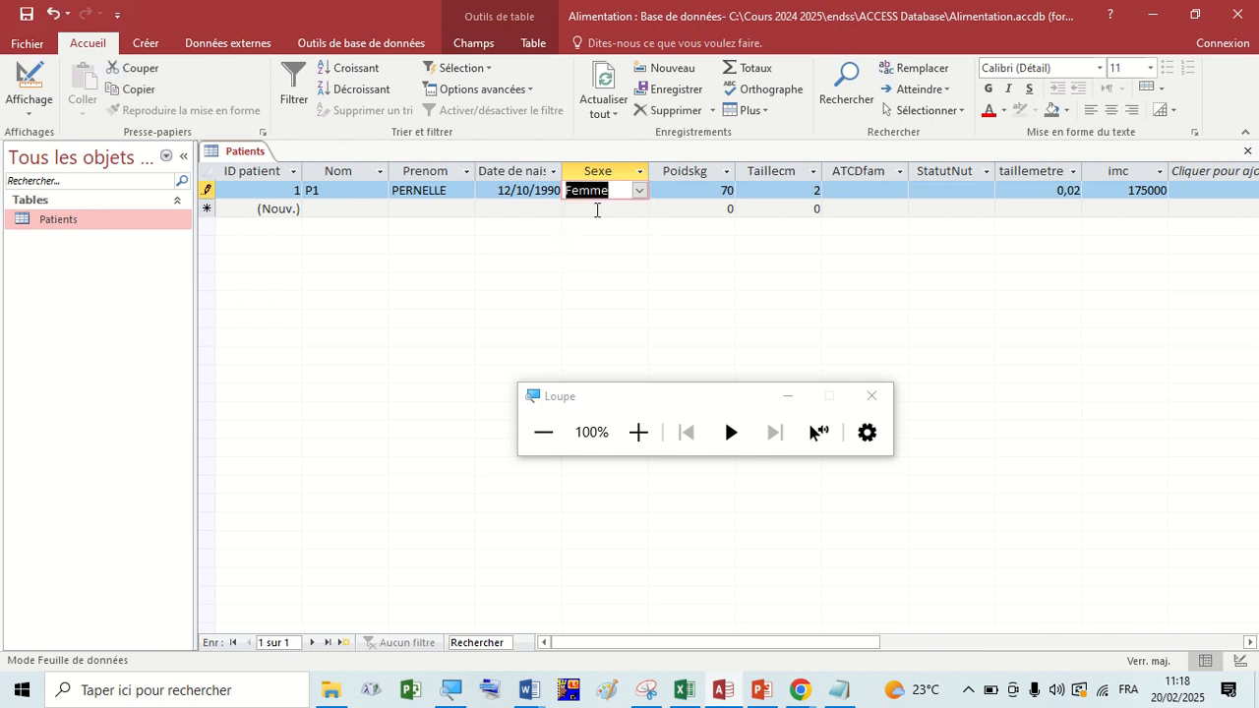
# Review the first record's Poidskg, Taillecm and ATCDfam cells, together with its Sexe and date of birth entries.
pyautogui.click(677, 191)
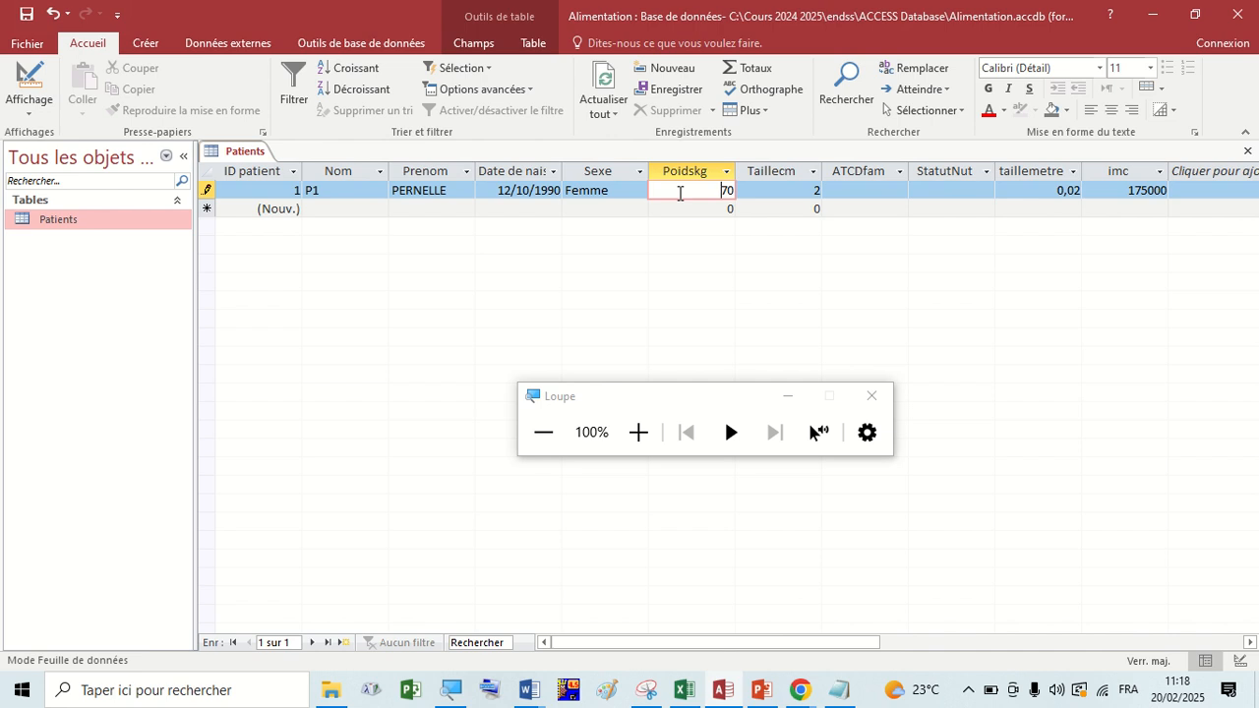
pyautogui.click(771, 190)
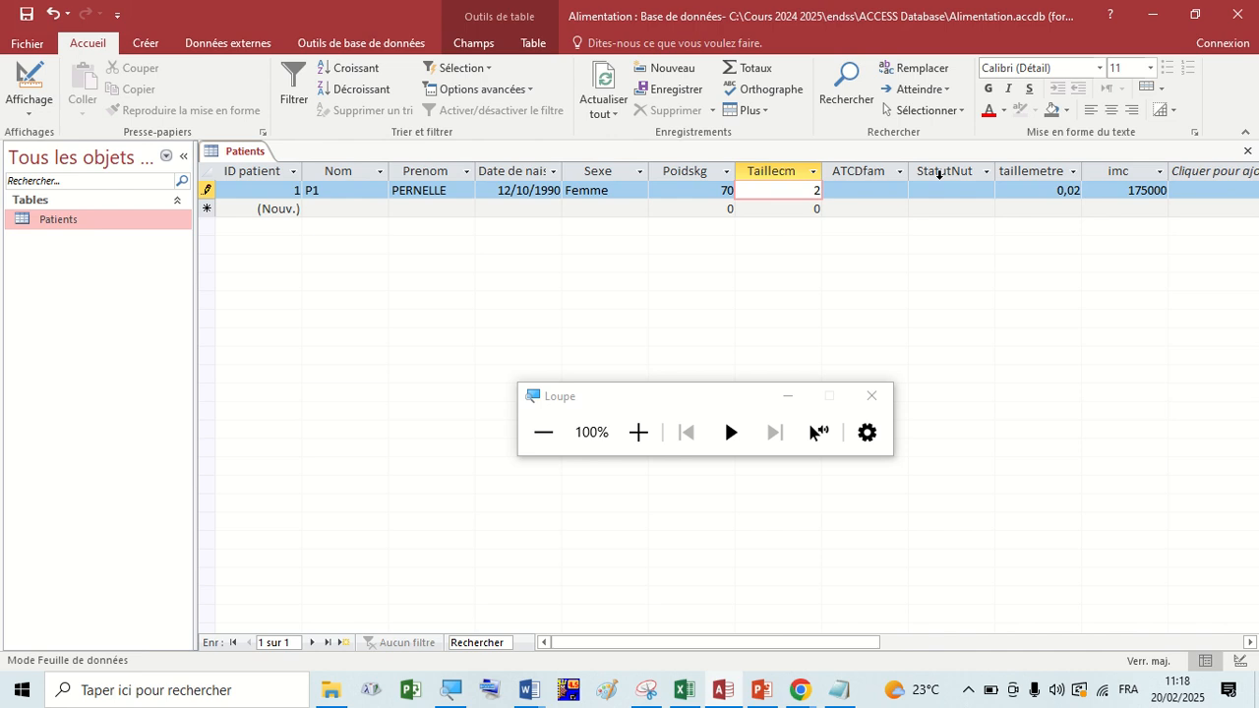
pyautogui.click(1001, 180)
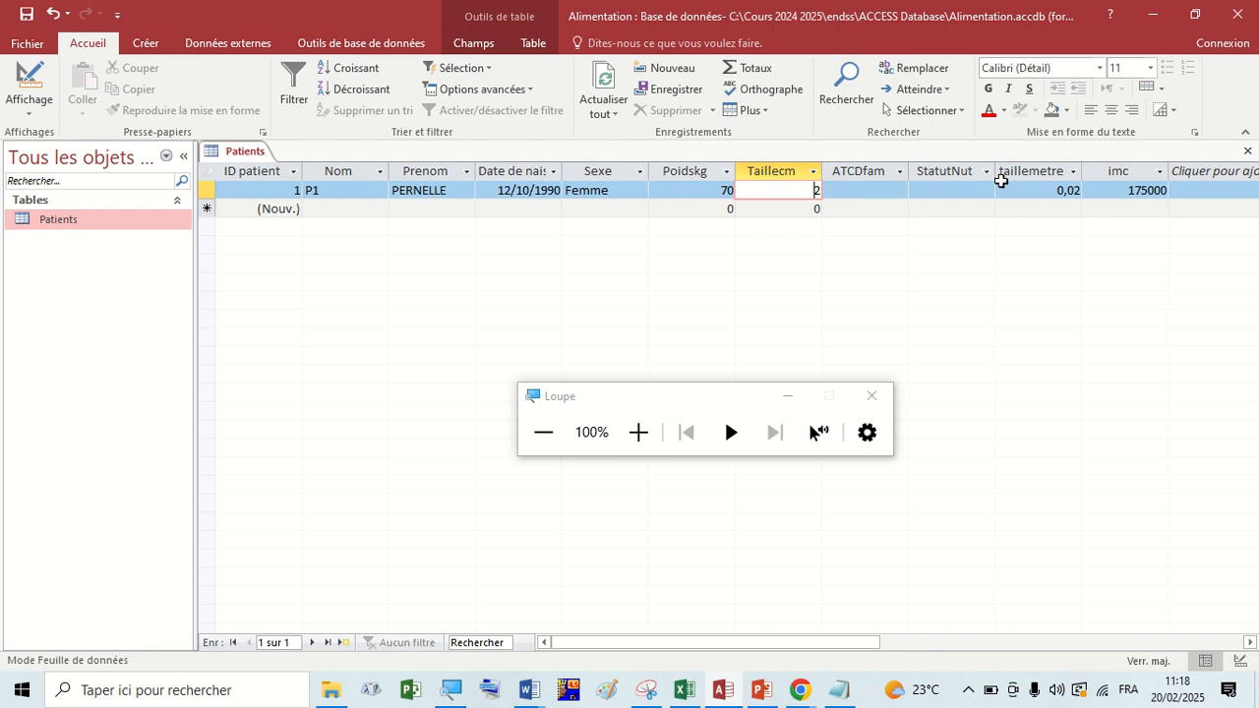
pyautogui.click(708, 196)
pyautogui.click(615, 194)
pyautogui.click(535, 190)
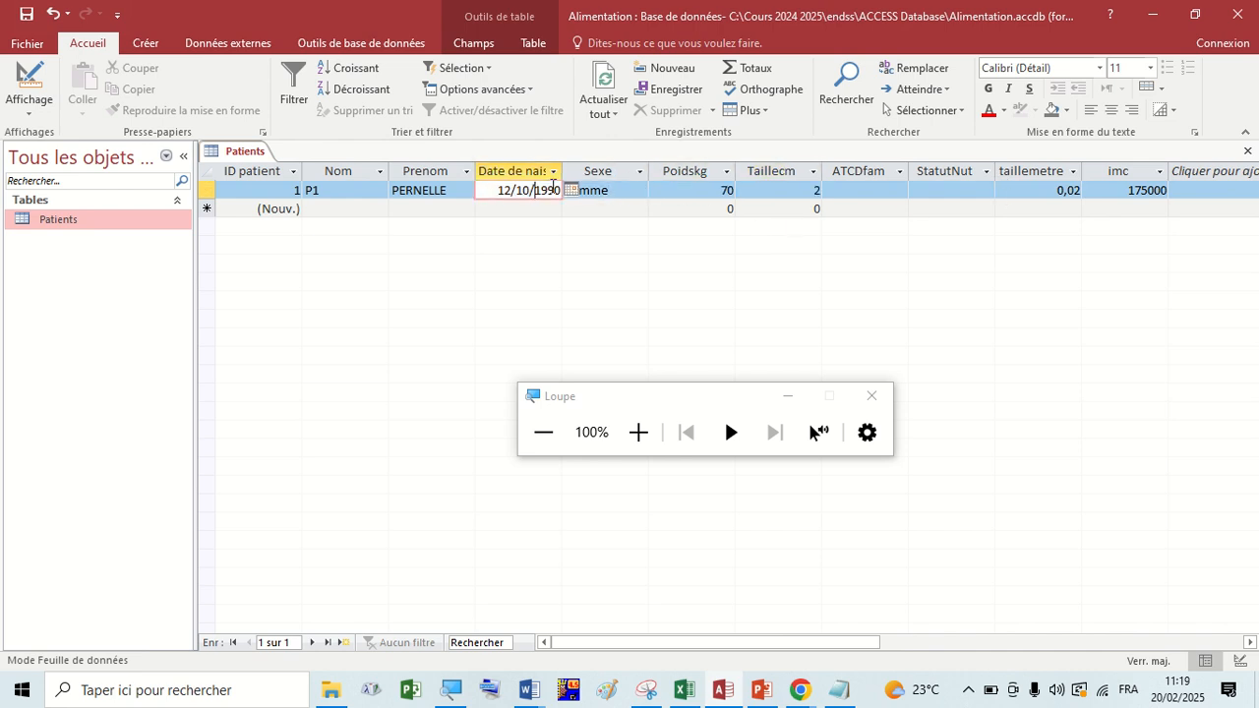
pyautogui.click(788, 190)
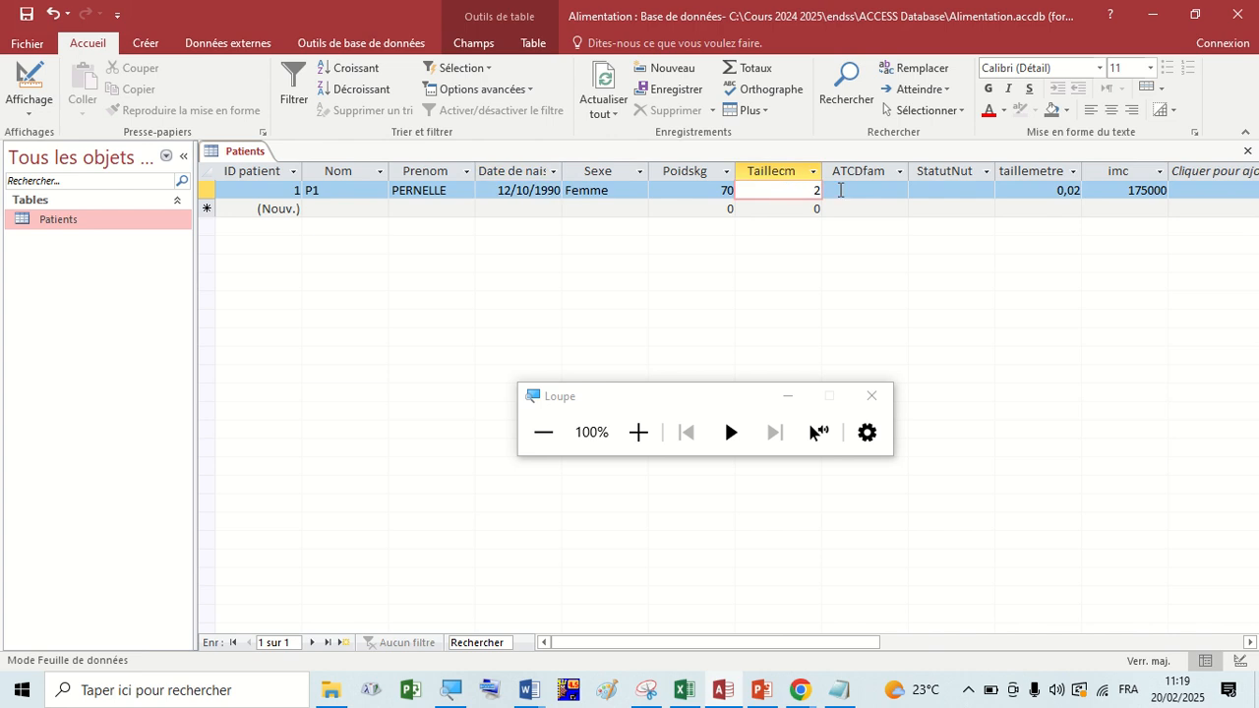
pyautogui.click(865, 187)
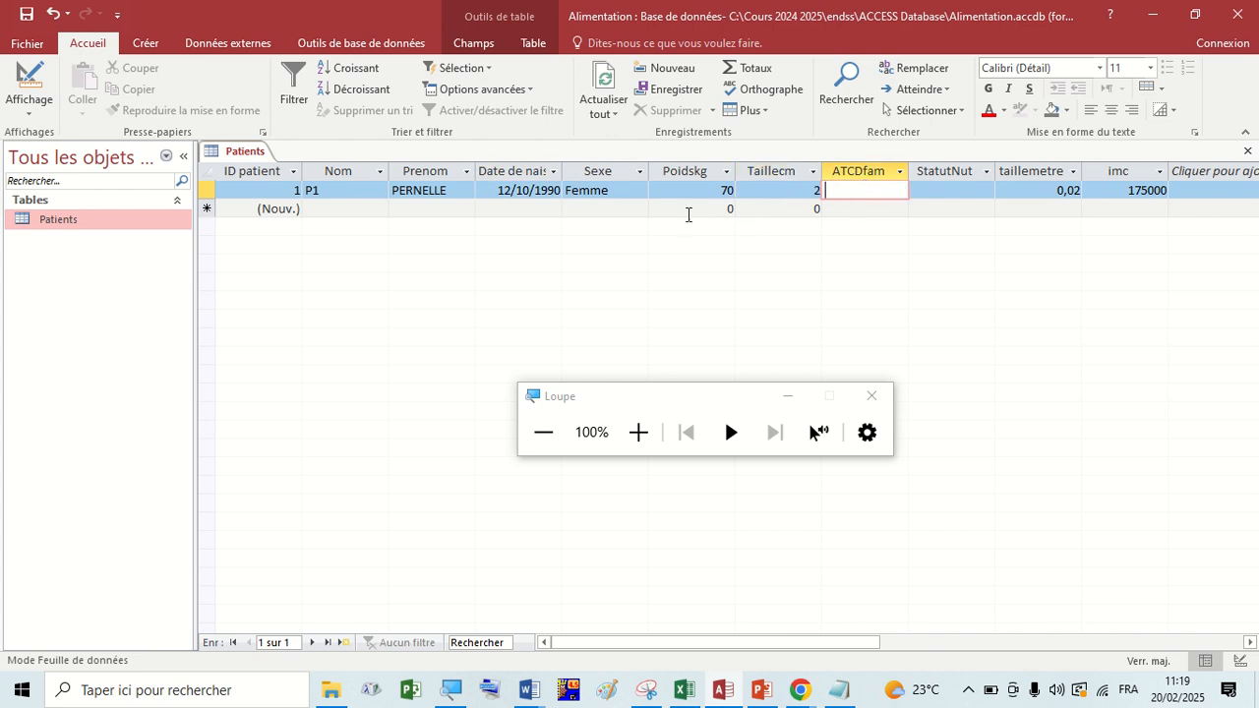
pyautogui.click(764, 189)
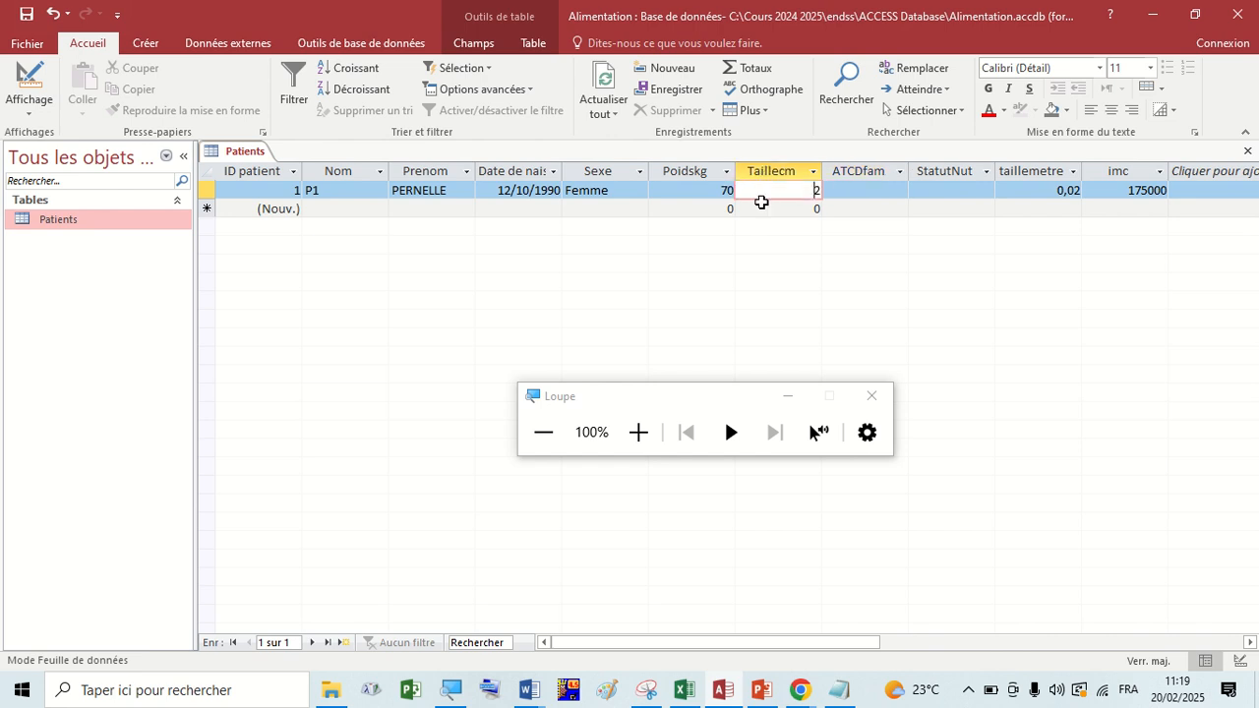
pyautogui.click(855, 190)
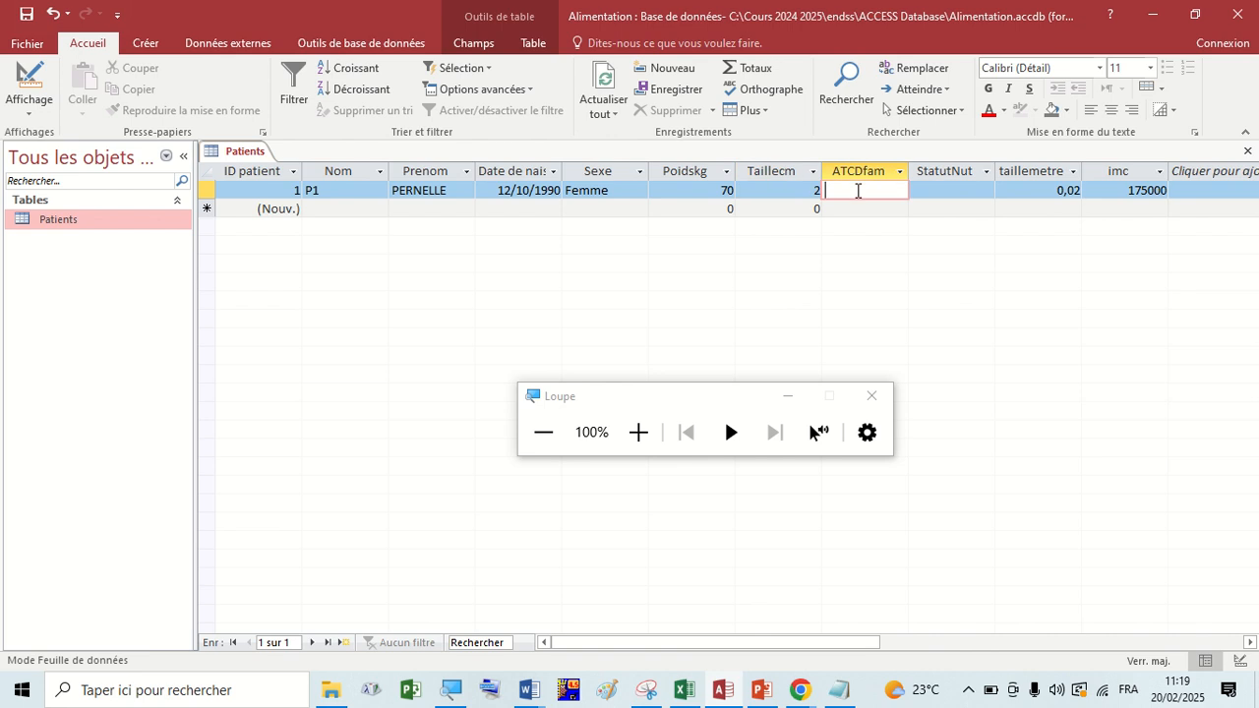
pyautogui.click(789, 189)
pyautogui.click(868, 189)
# Check the first record's date of birth, Sexe choices, Poidskg and calculated imc value.
pyautogui.click(523, 191)
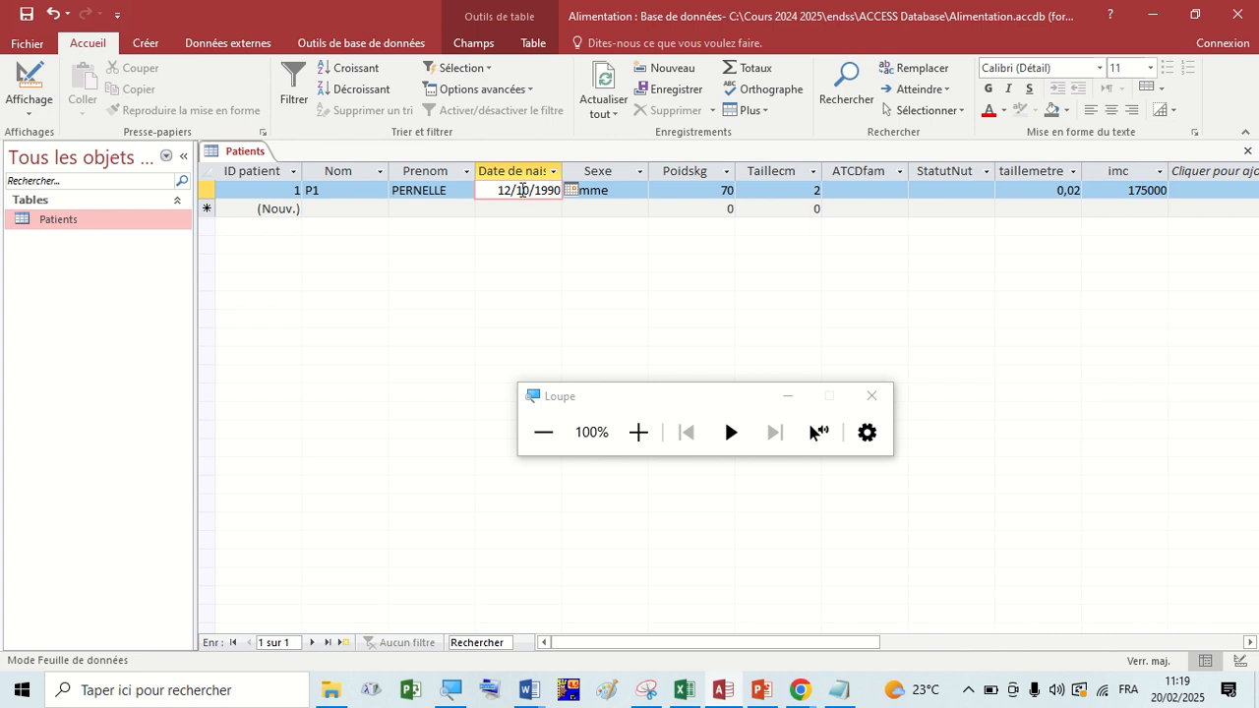
pyautogui.click(638, 190)
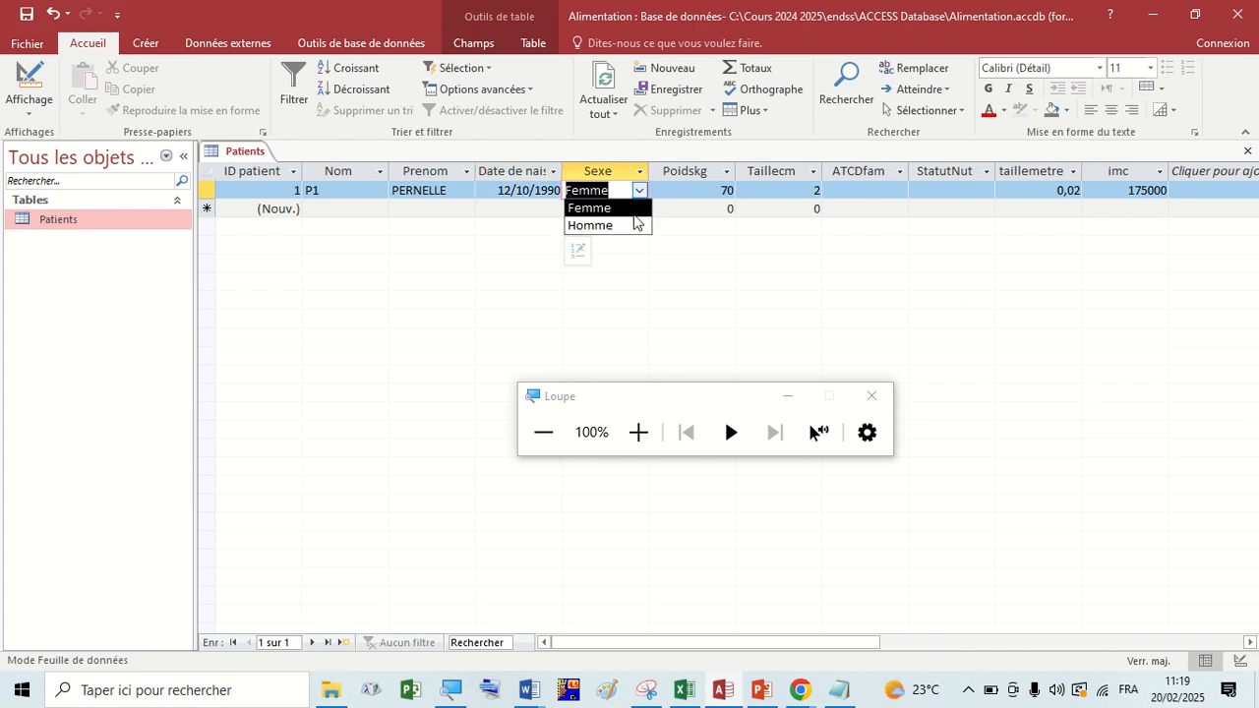
pyautogui.click(640, 192)
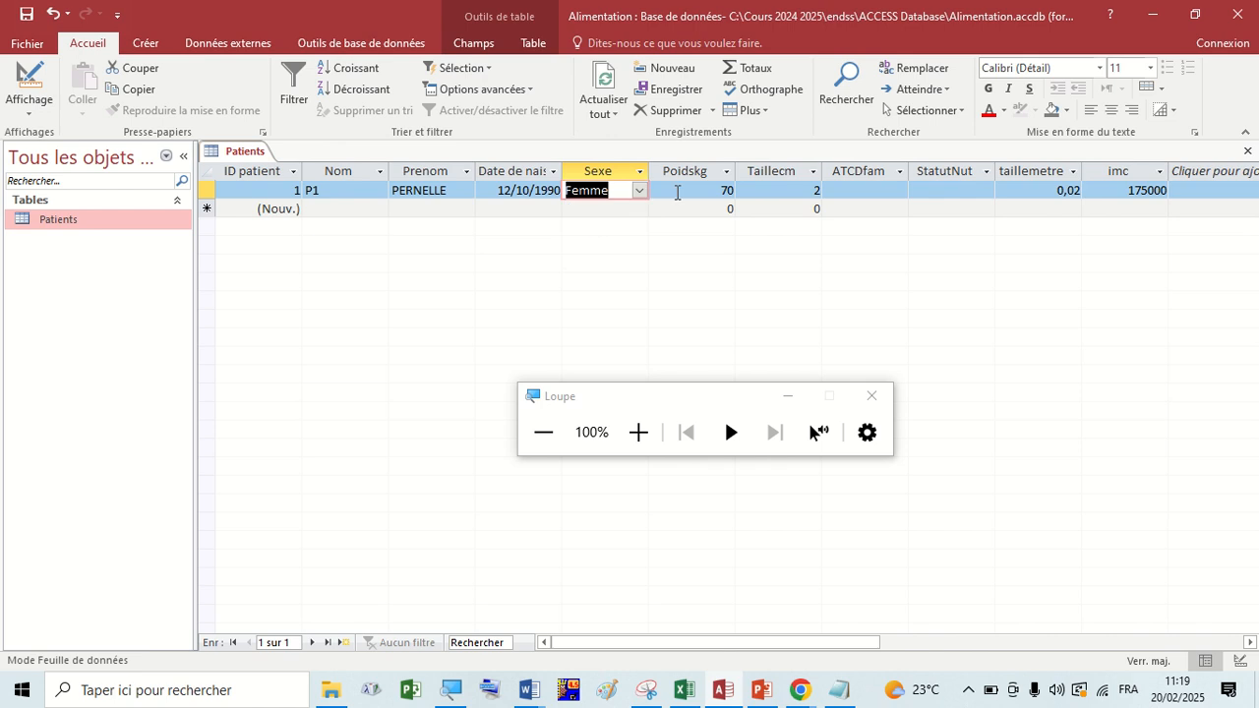
pyautogui.click(678, 190)
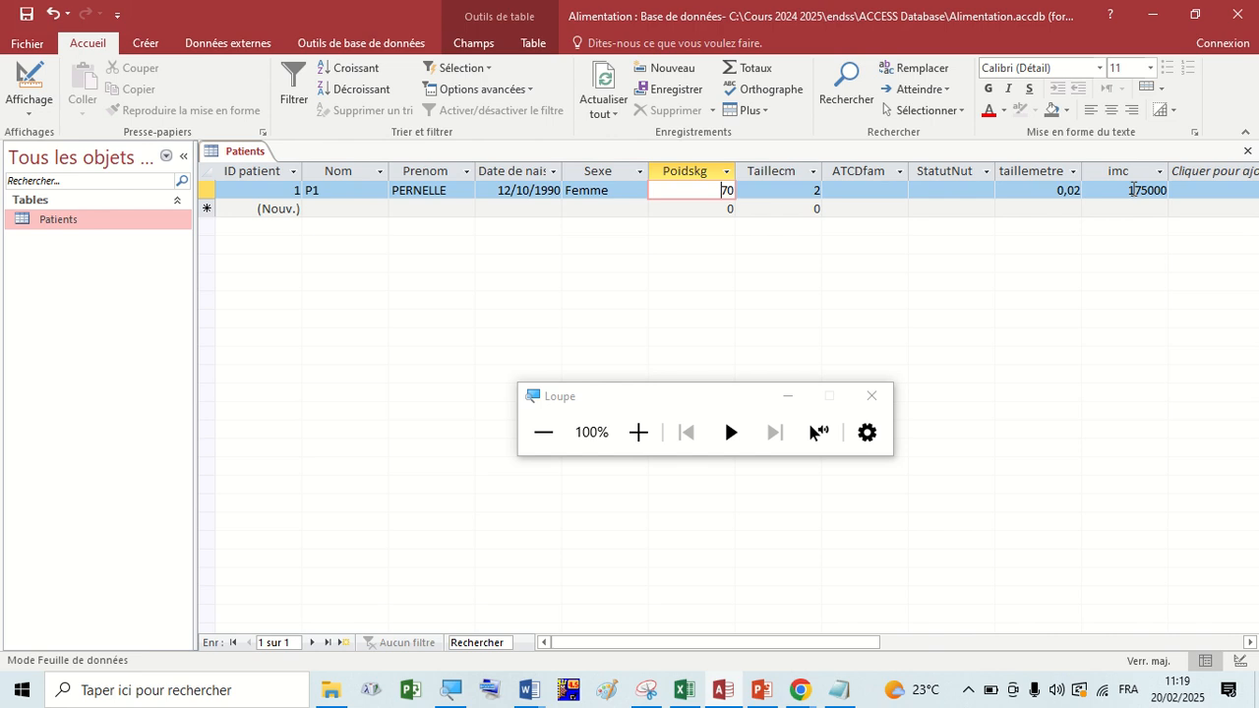
pyautogui.click(1134, 190)
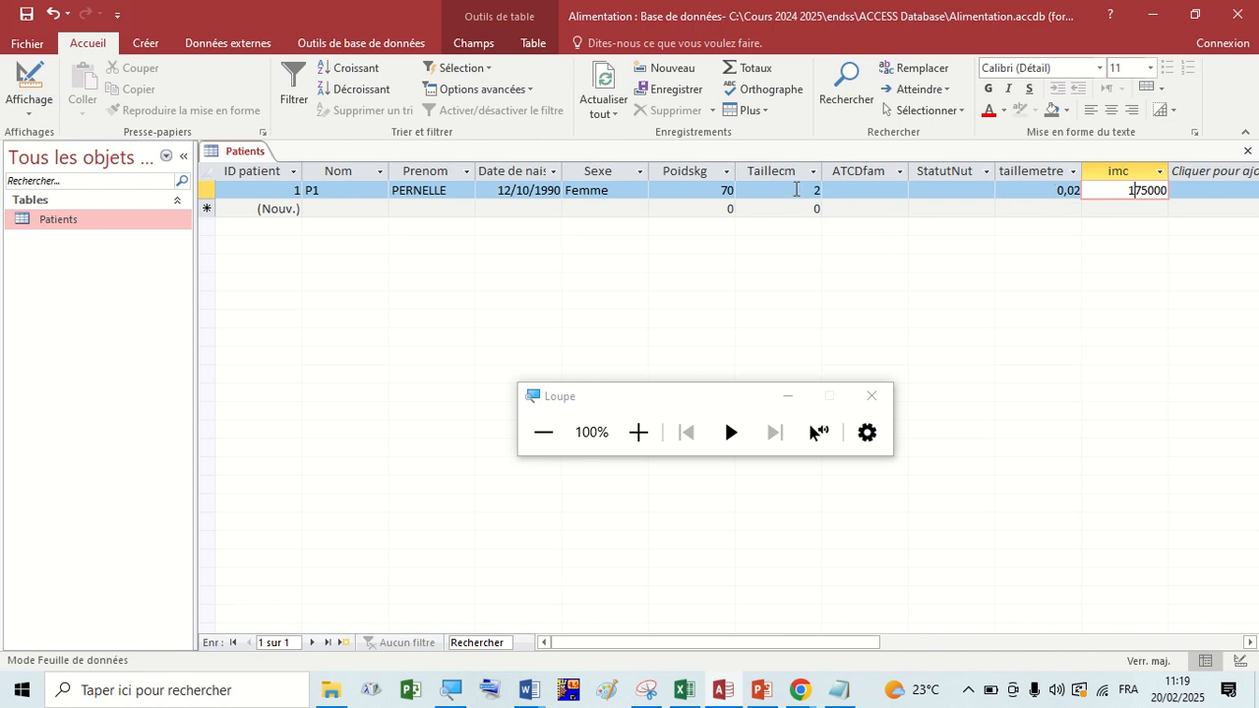
# Set the first record's Taillecm to 167 and widen the imc column to fit its contents.
pyautogui.moveTo(797, 189); pyautogui.dragTo(843, 190)
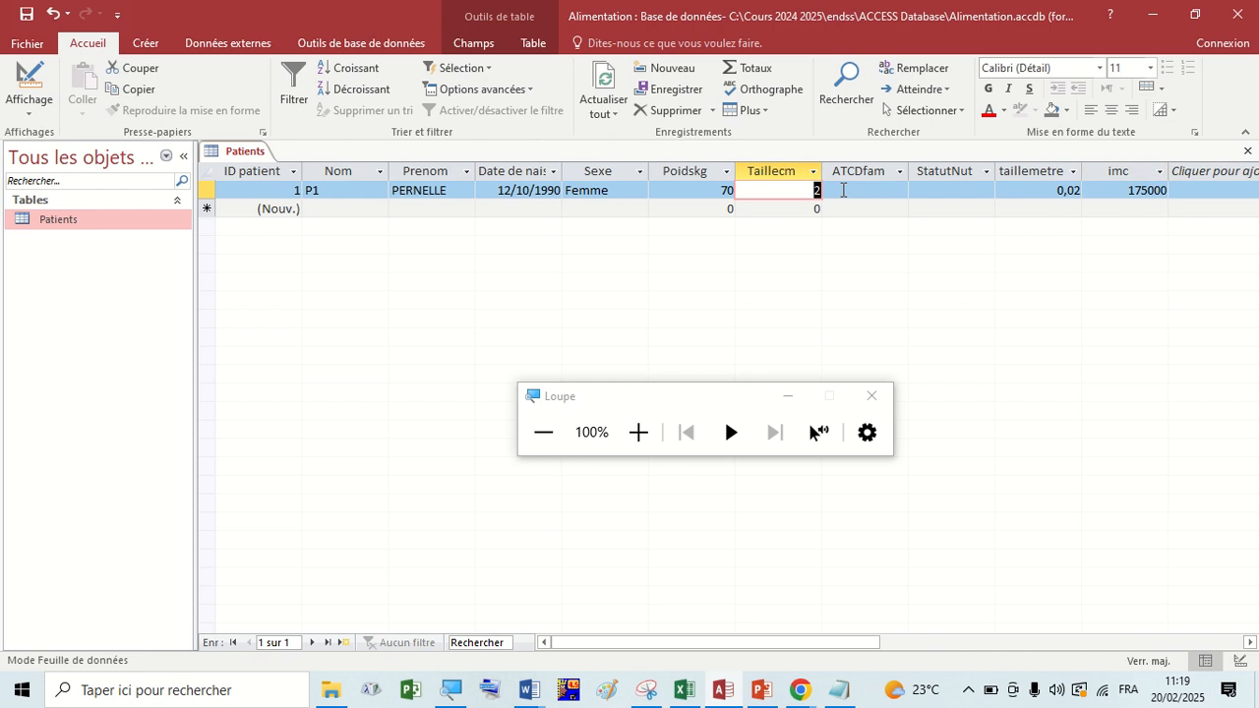
pyautogui.write('167')
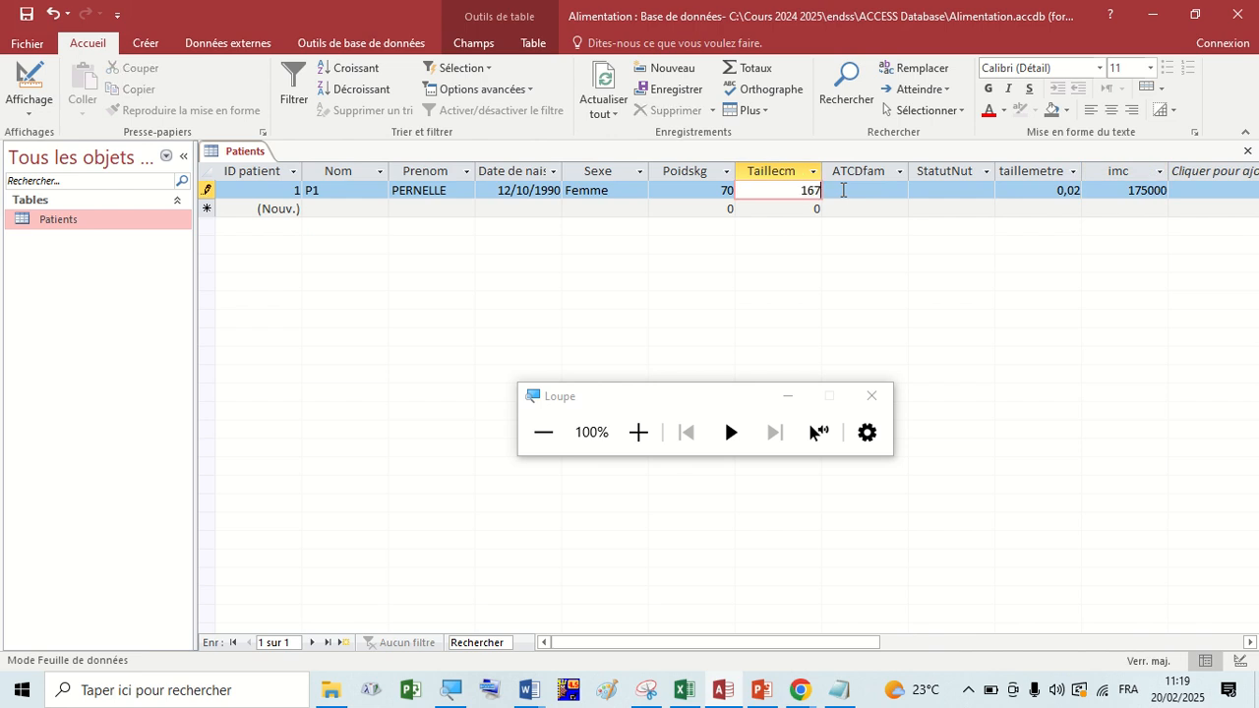
pyautogui.click(853, 188)
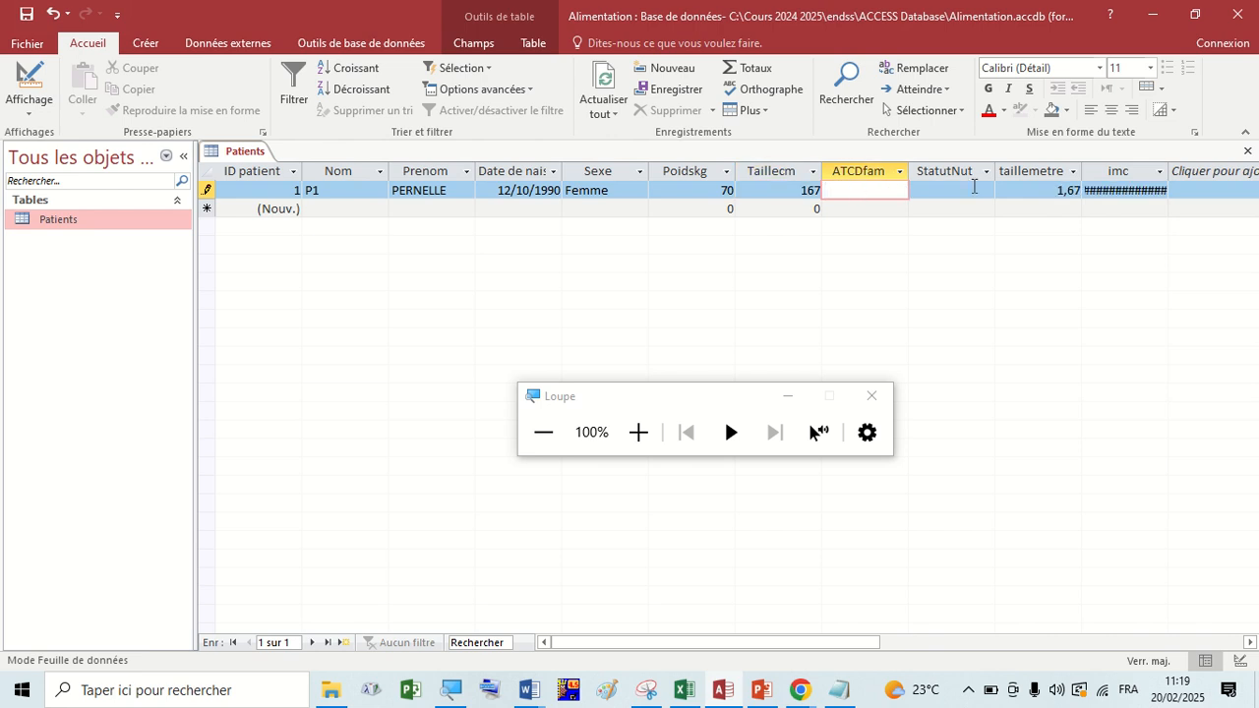
pyautogui.doubleClick(1169, 171)
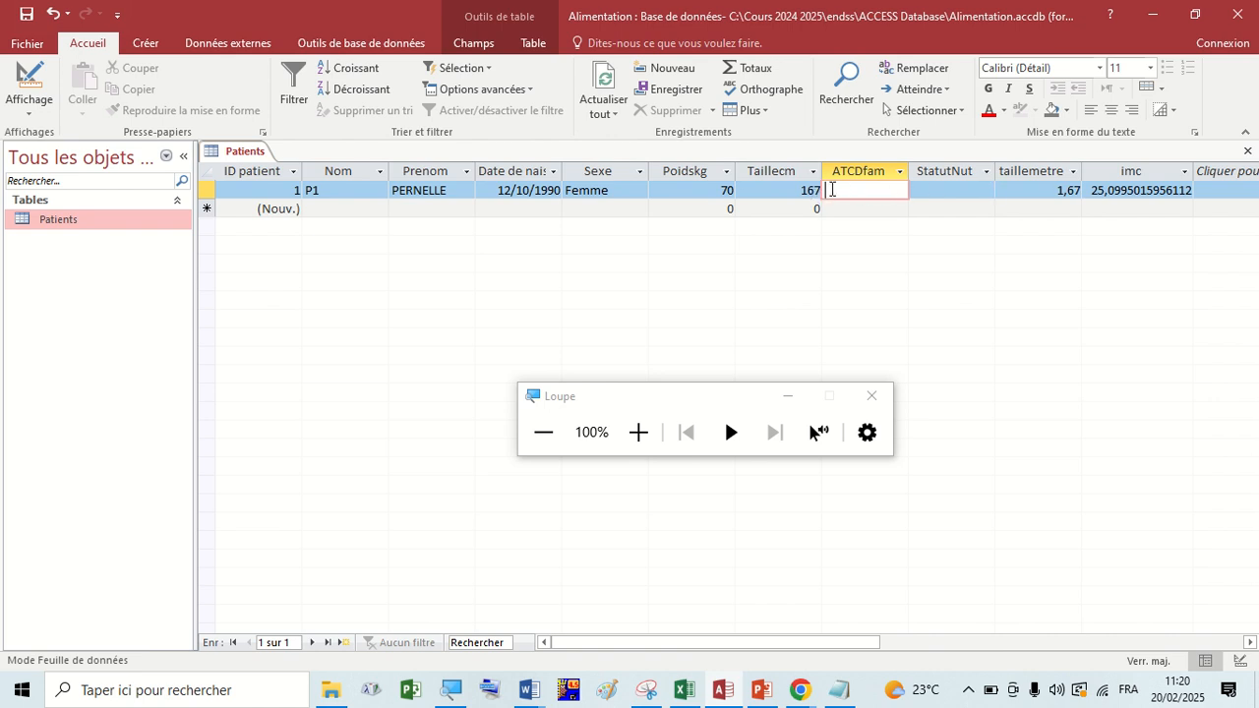
# Set the first record's Taillecm to 170 and check the recalculated taillemetre and imc values.
pyautogui.click(724, 190)
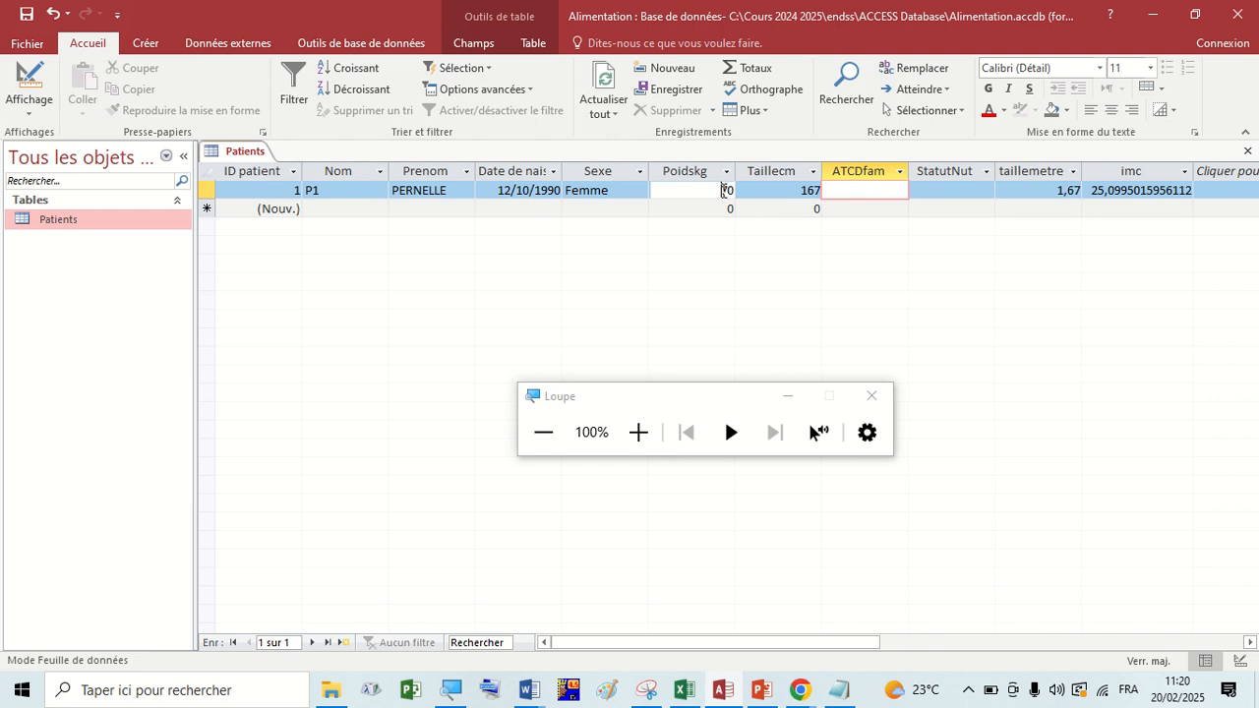
pyautogui.doubleClick(813, 190)
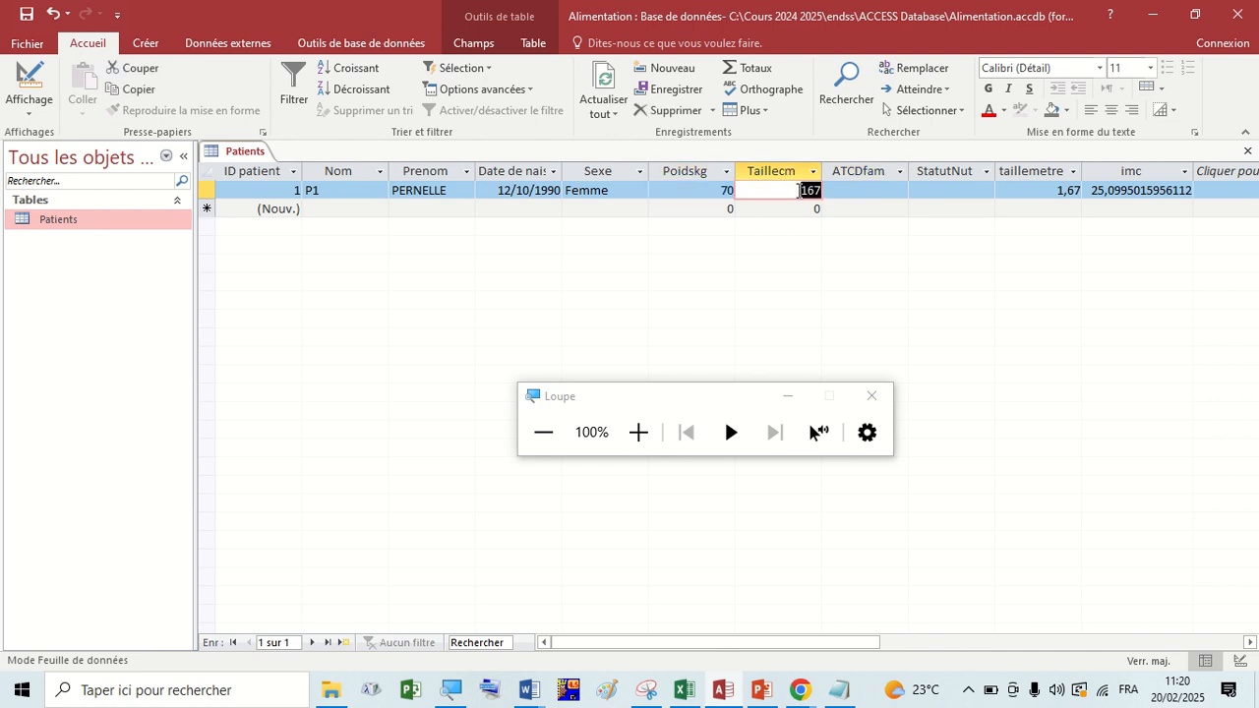
pyautogui.write('17')
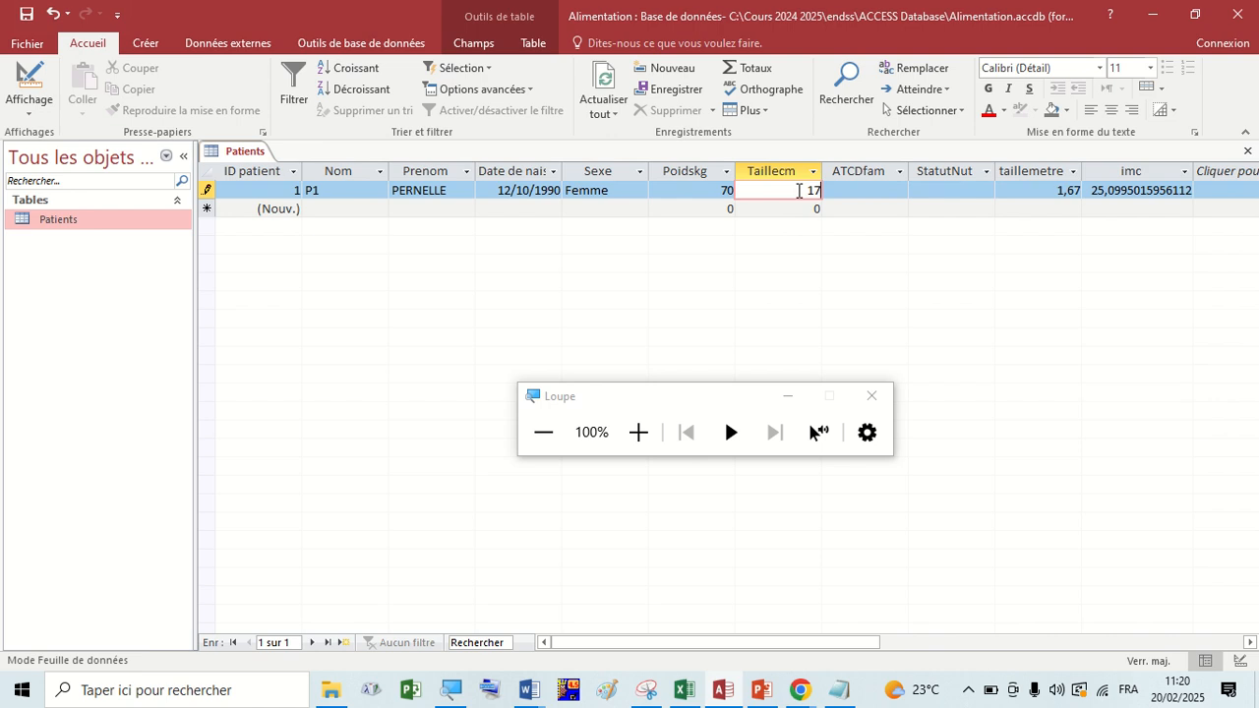
pyautogui.write('0')
pyautogui.click(719, 191)
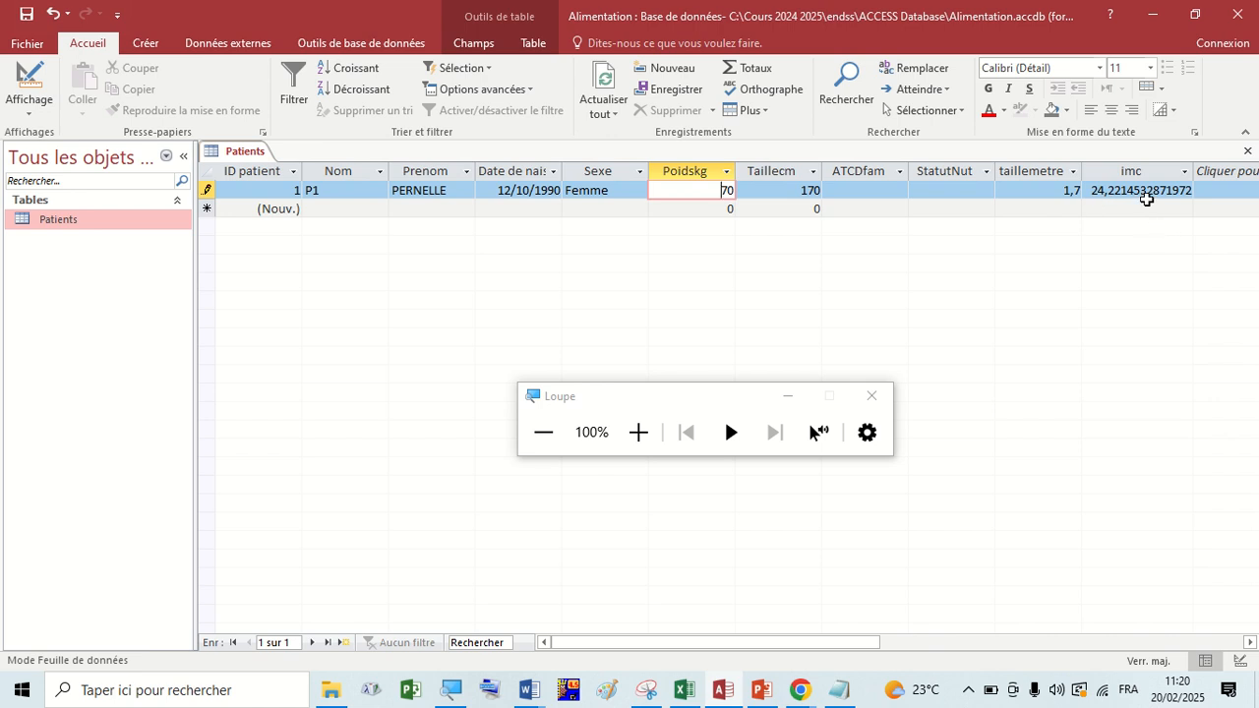
pyautogui.click(878, 192)
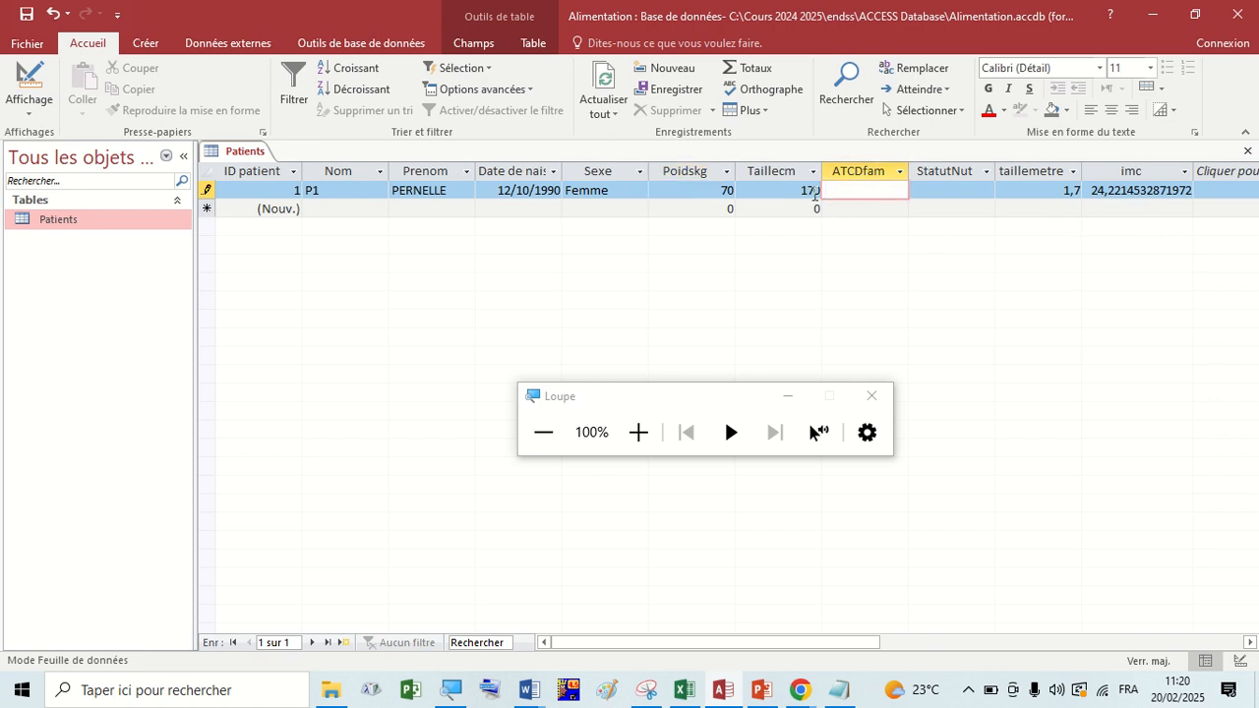
pyautogui.click(792, 192)
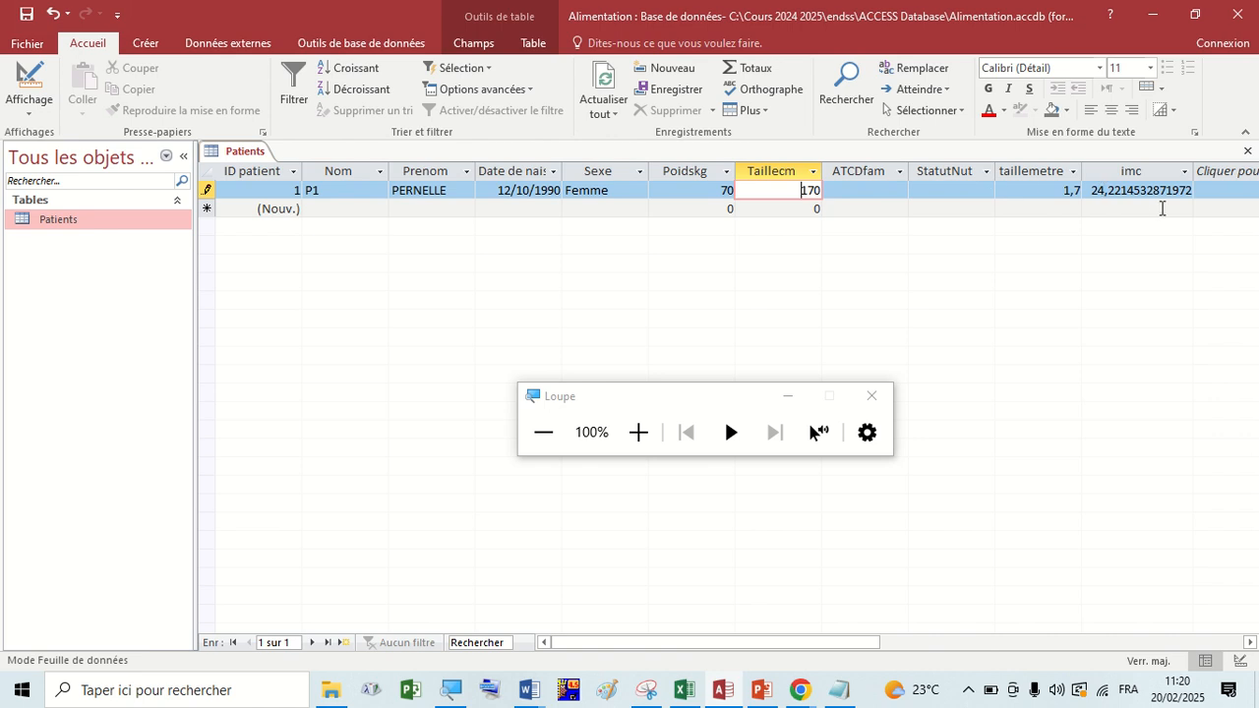
# Start a second patient record with Nom P3 and enter the patient's first name in Prenom.
pyautogui.click(352, 209)
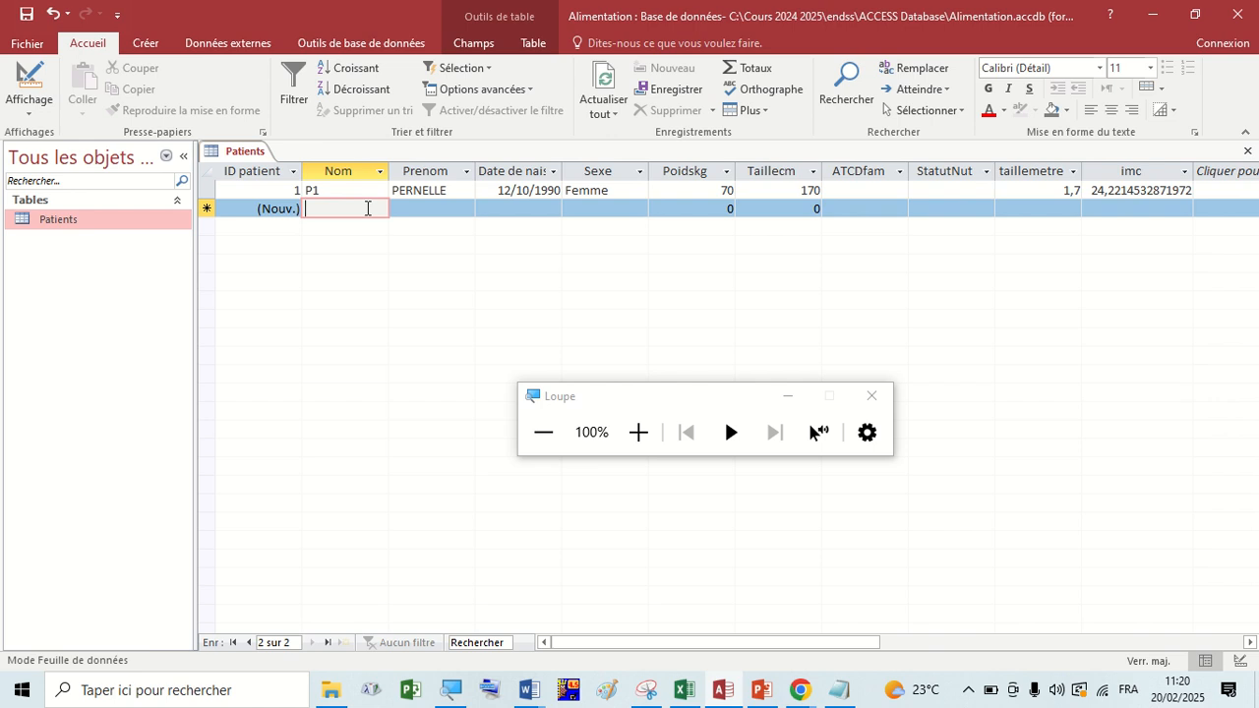
pyautogui.write('P')
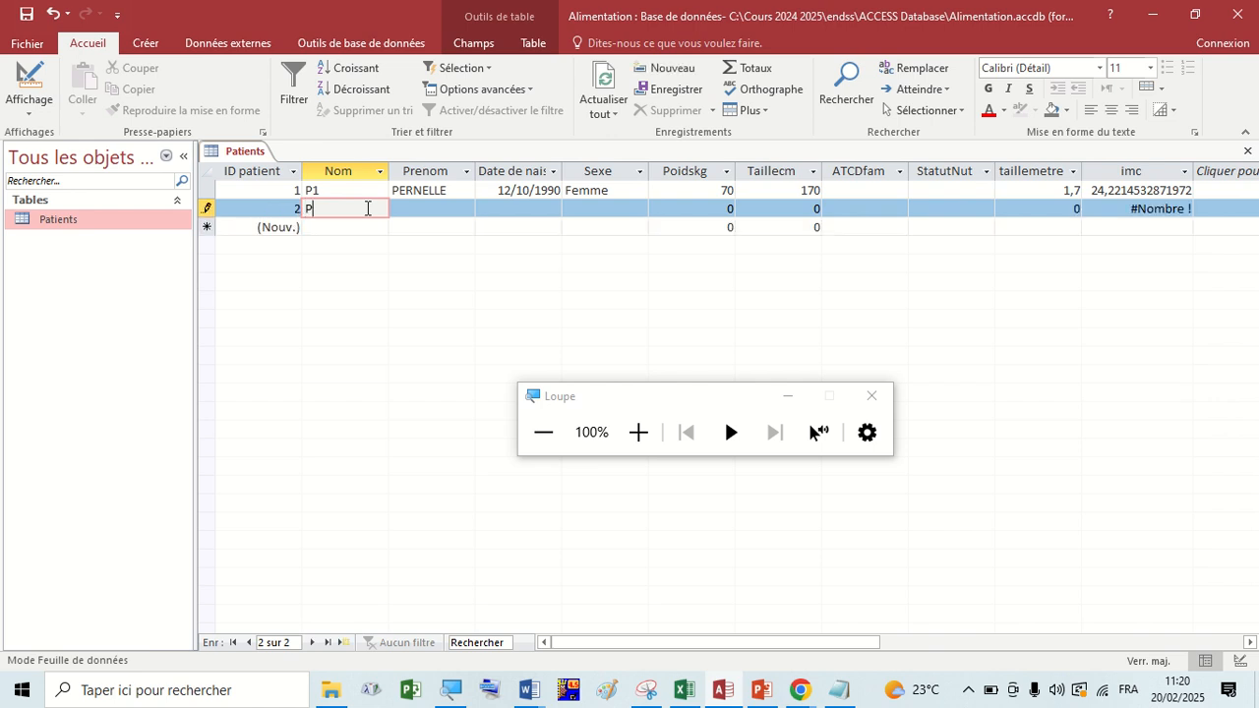
pyautogui.write('3')
pyautogui.click(432, 205)
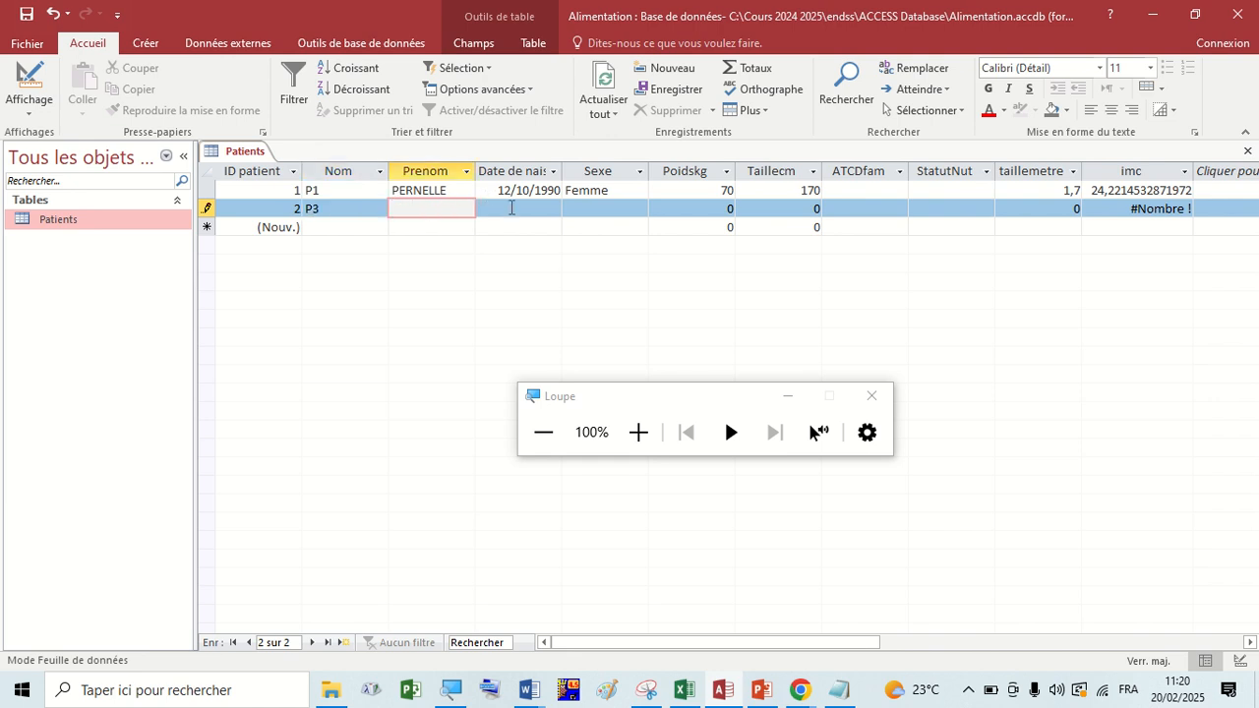
pyautogui.click(491, 217)
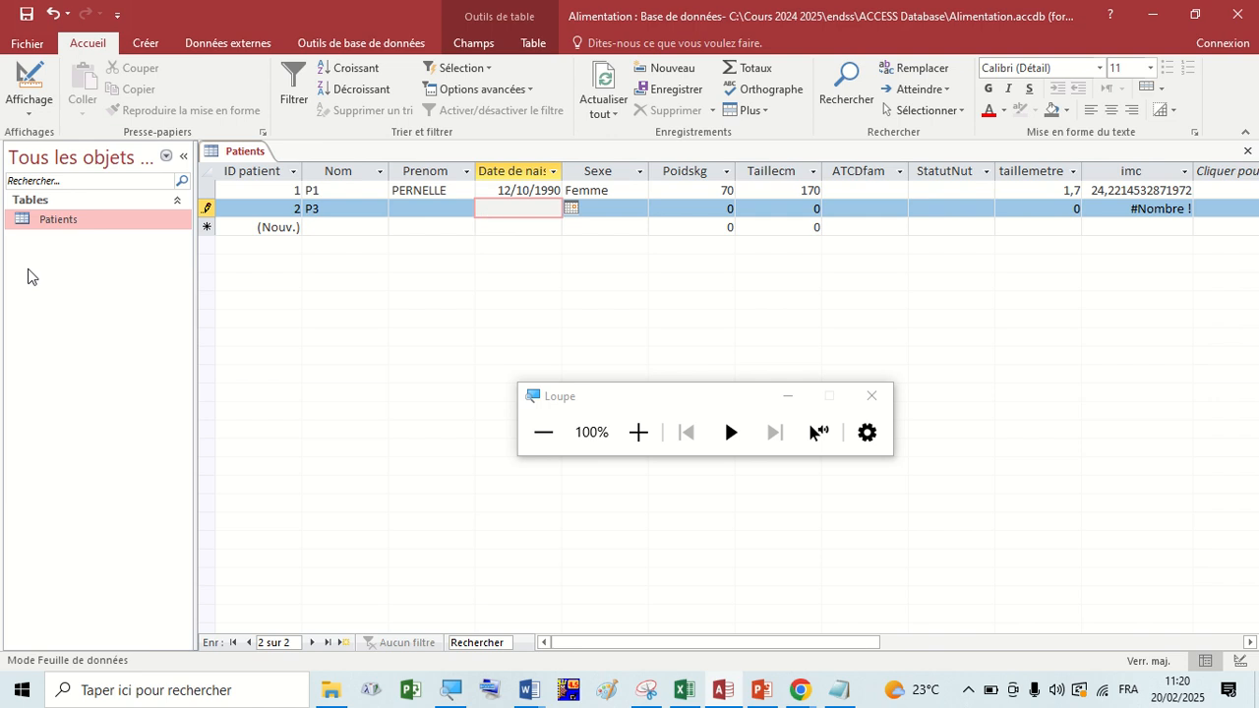
pyautogui.click(437, 213)
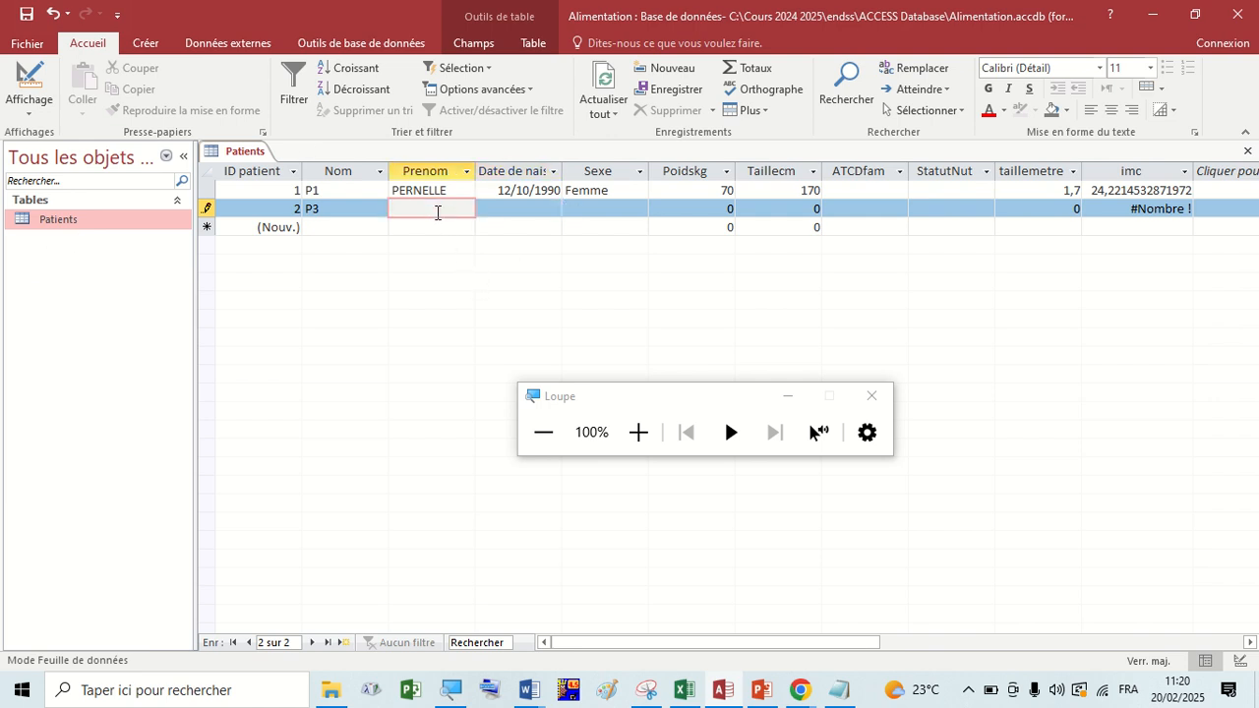
pyautogui.write('LY')
pyautogui.click(519, 210)
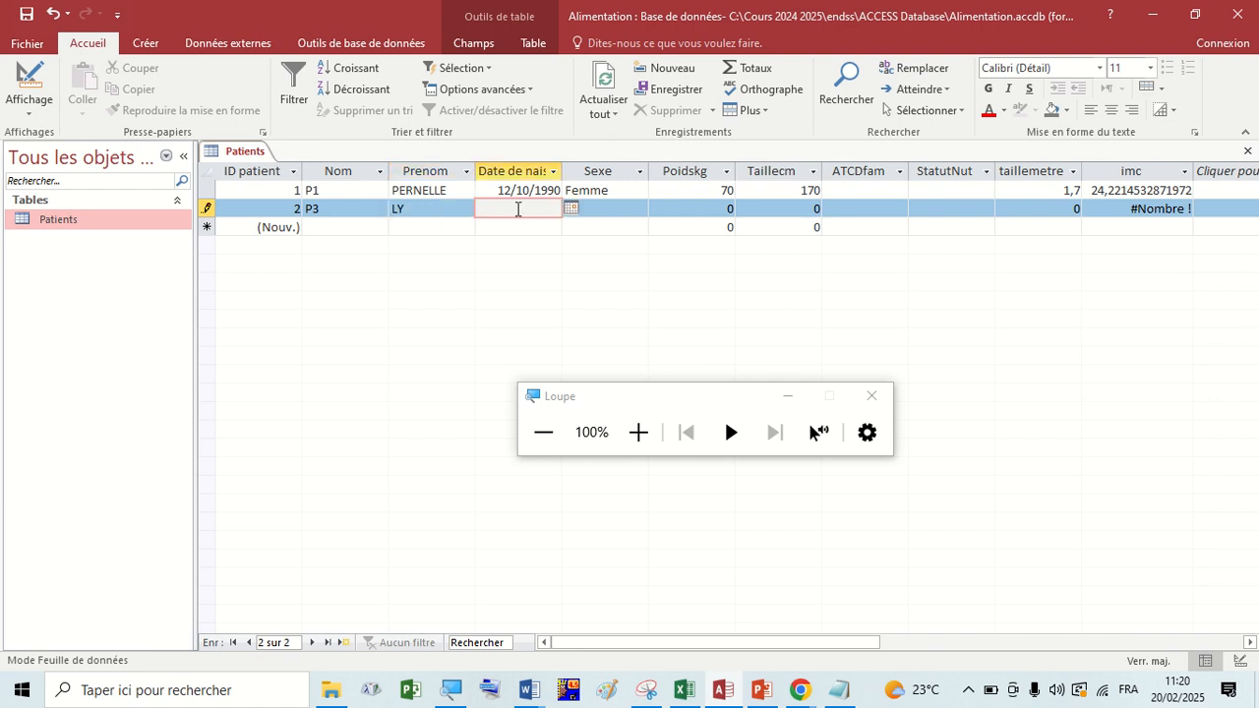
# Check the first record's Taillecm and Poidskg, and set the second record's Poidskg to 90.
pyautogui.click(785, 190)
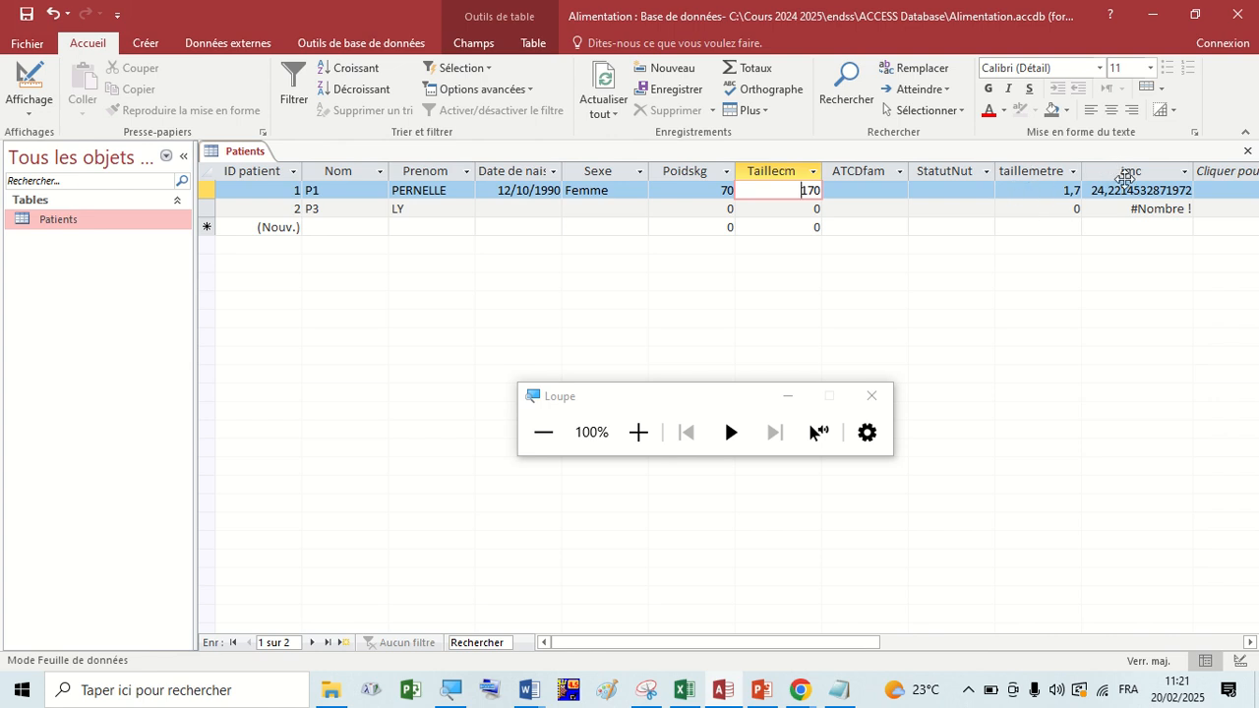
pyautogui.click(685, 194)
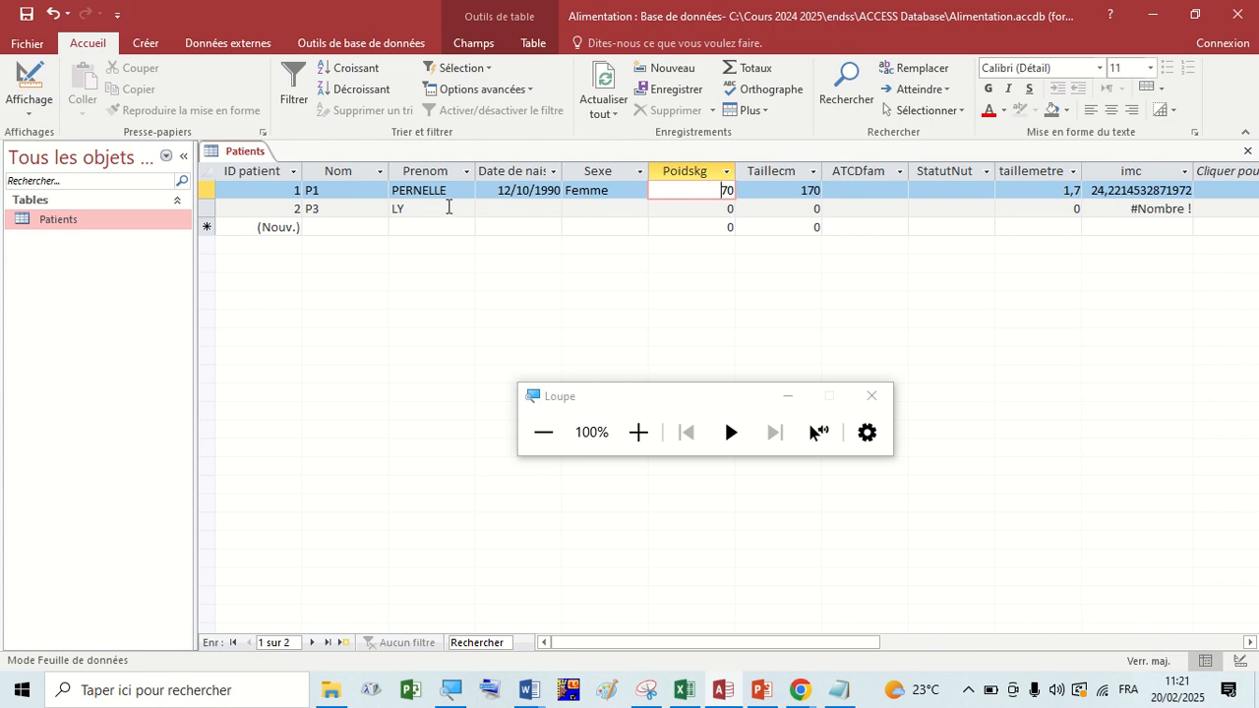
pyautogui.click(497, 208)
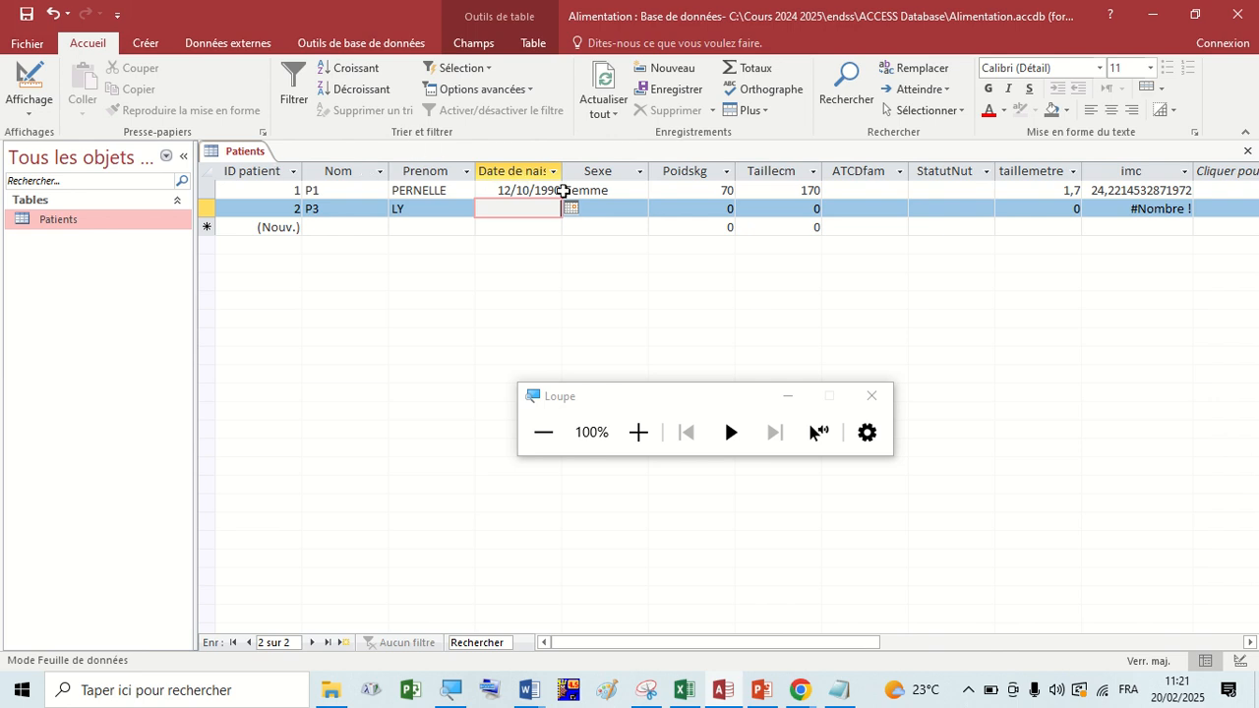
pyautogui.click(439, 209)
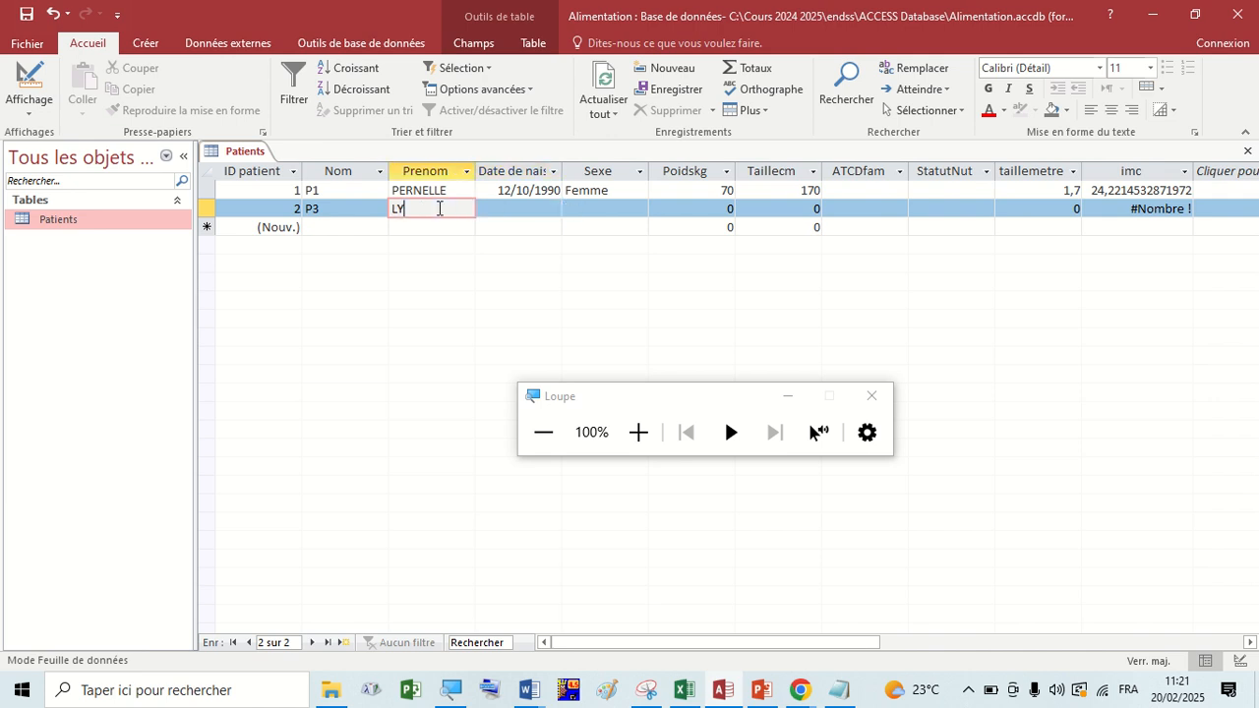
pyautogui.click(533, 208)
pyautogui.click(608, 205)
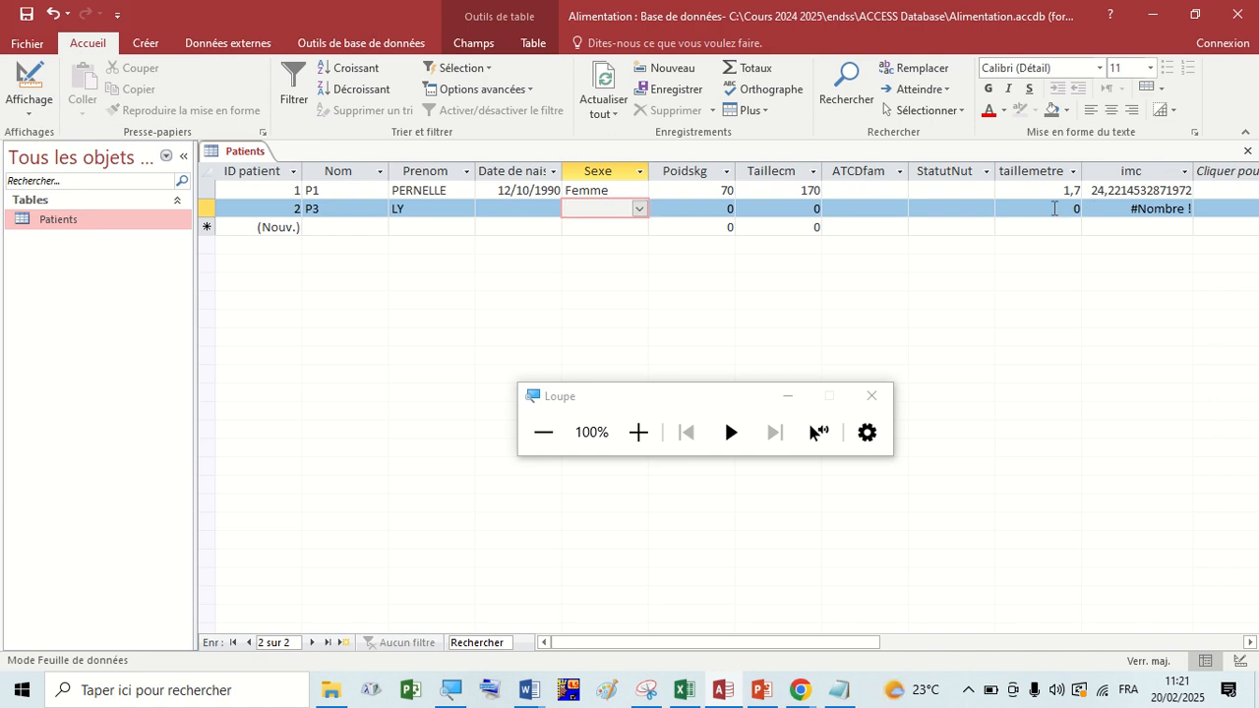
pyautogui.click(733, 211)
pyautogui.write('90')
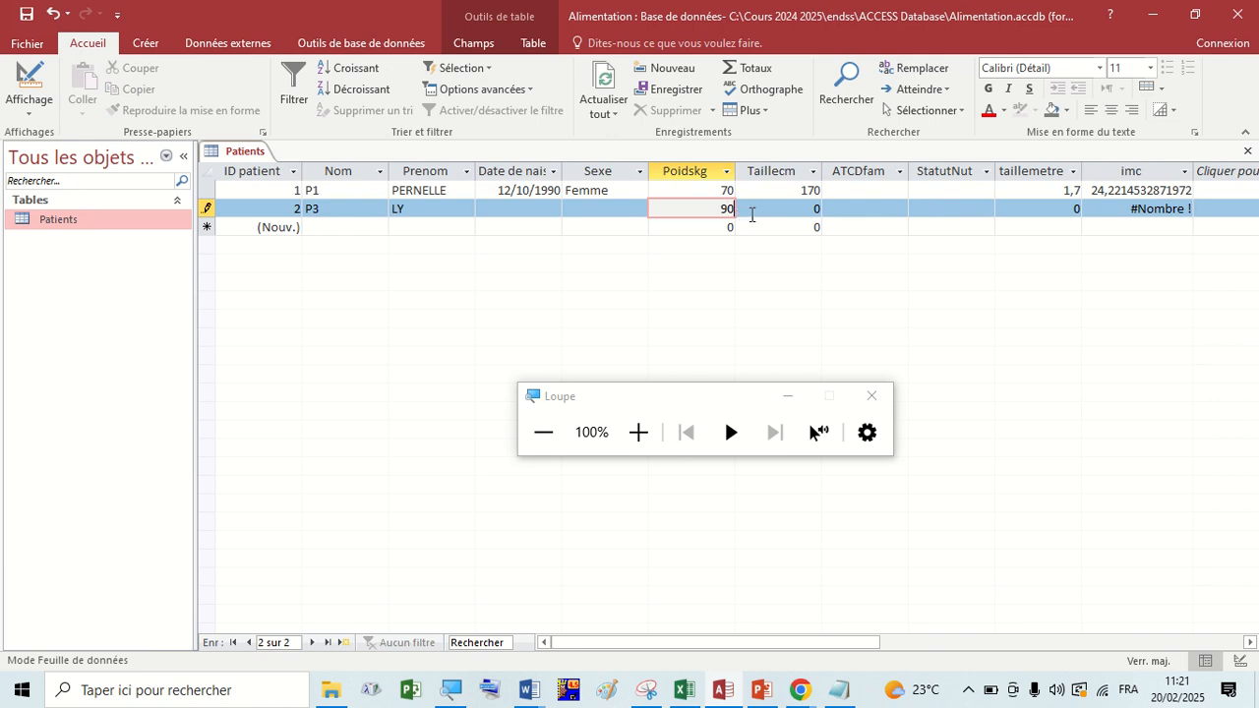
pyautogui.click(759, 211)
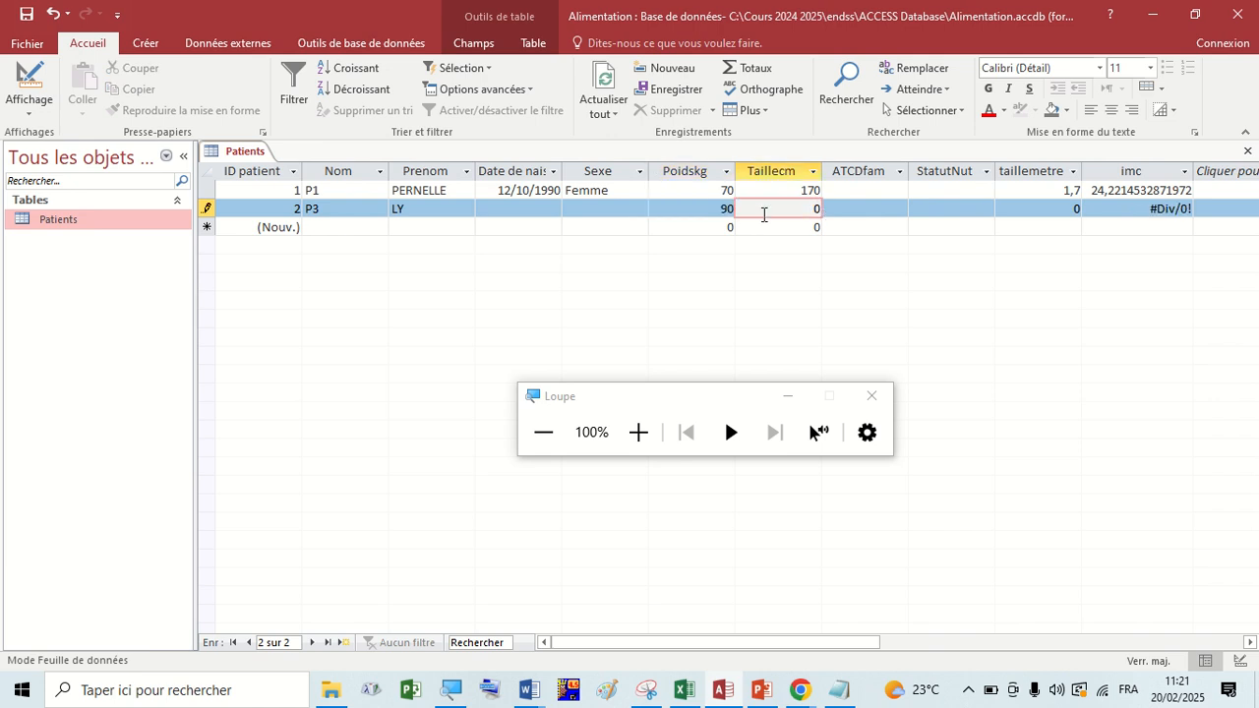
# Set the second record's Taillecm to 167.
pyautogui.moveTo(805, 213); pyautogui.dragTo(821, 209)
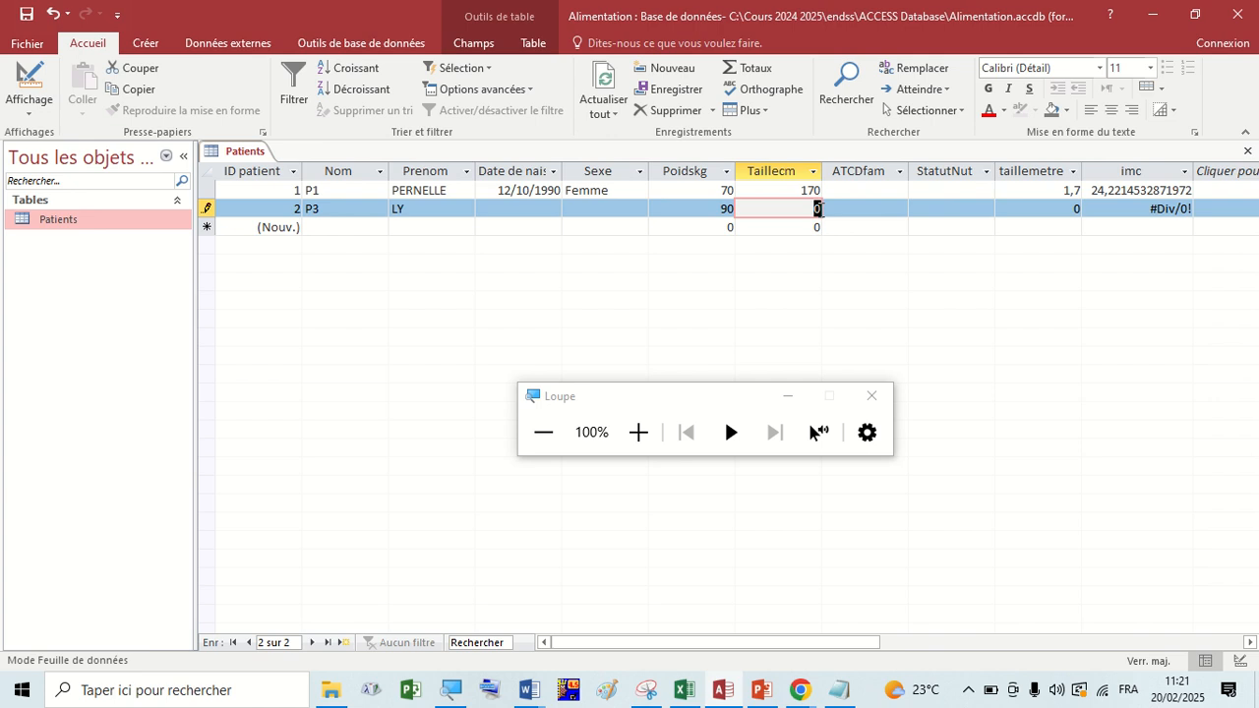
pyautogui.write('1')
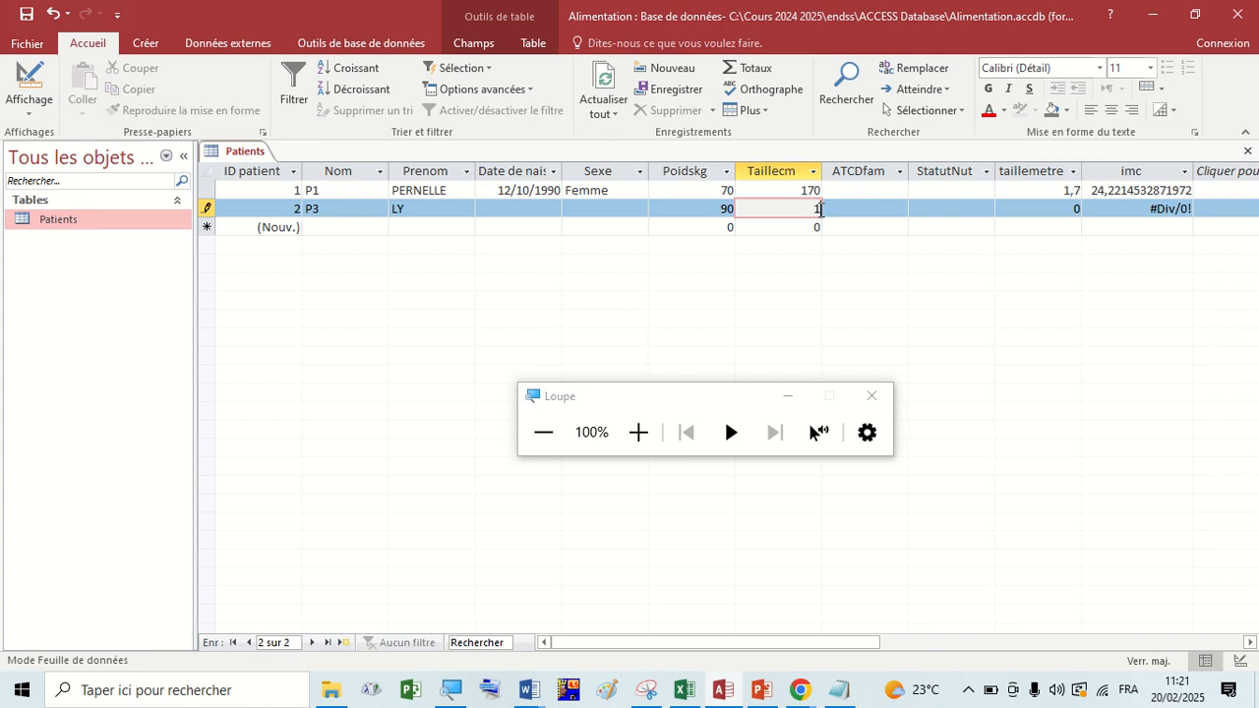
pyautogui.write('67')
pyautogui.click(842, 211)
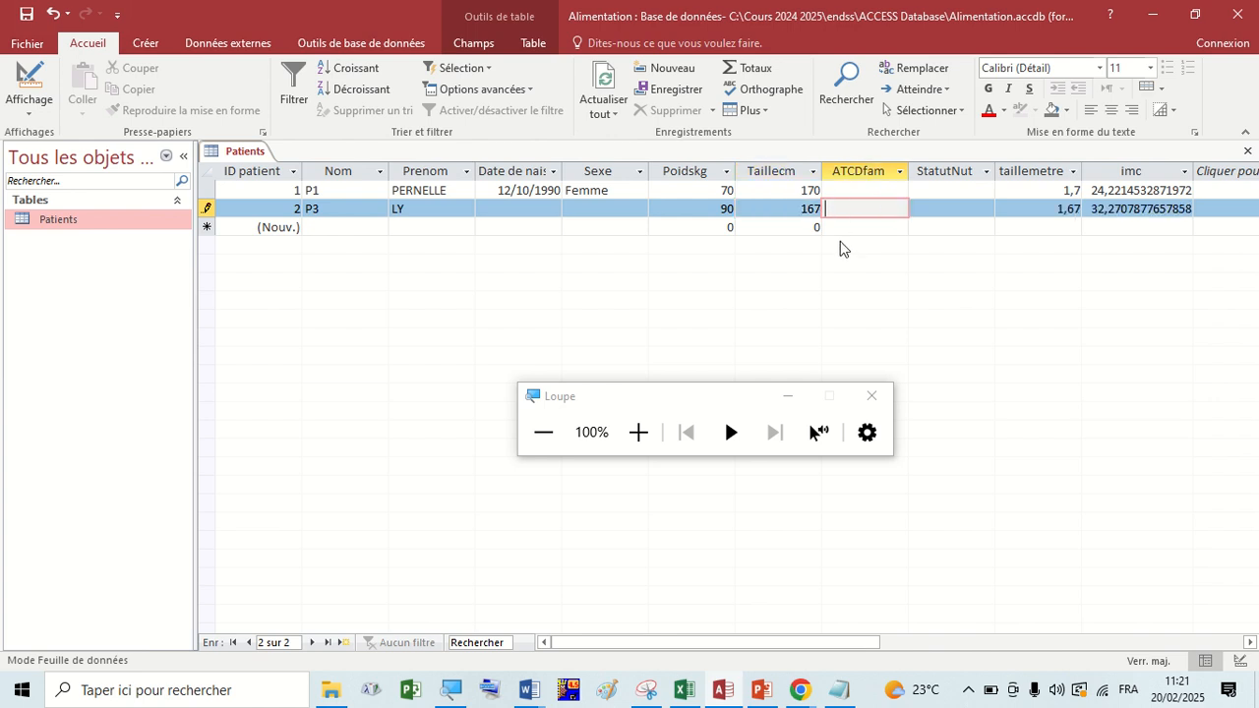
# Set StatutNut to Surpoids for the second record and to Normal for the first record.
pyautogui.click(948, 208)
pyautogui.click(986, 212)
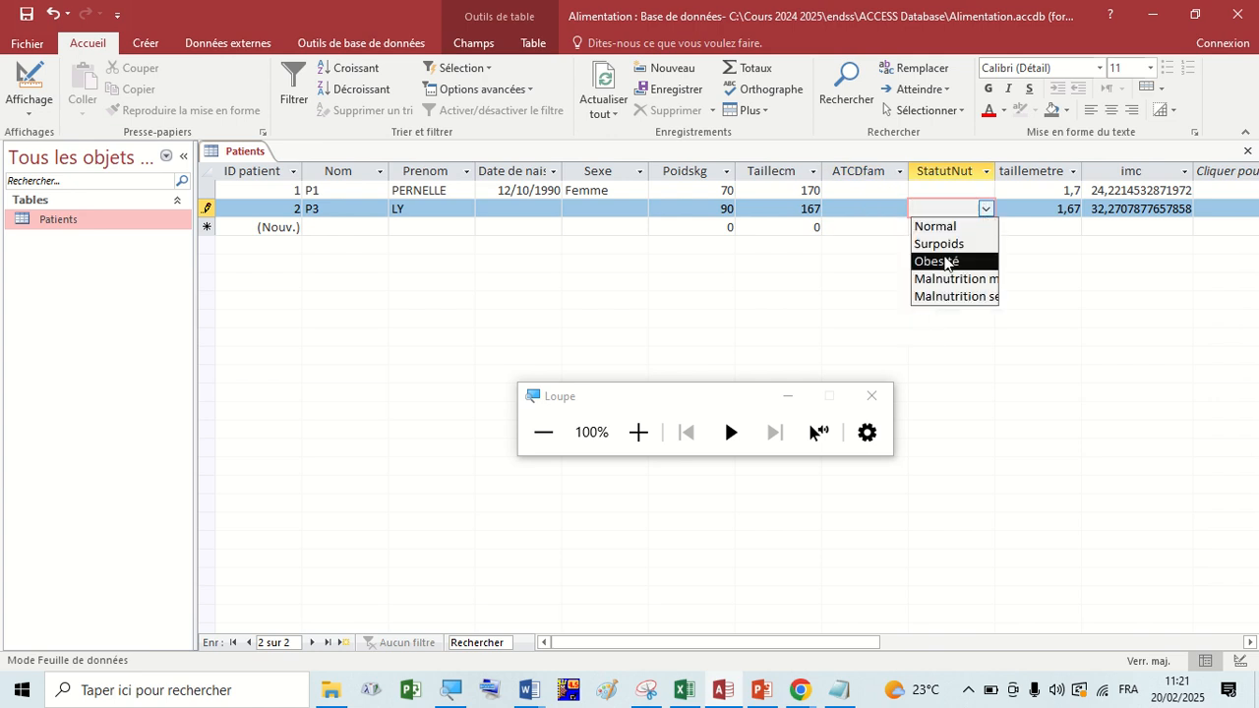
pyautogui.click(942, 246)
pyautogui.click(950, 189)
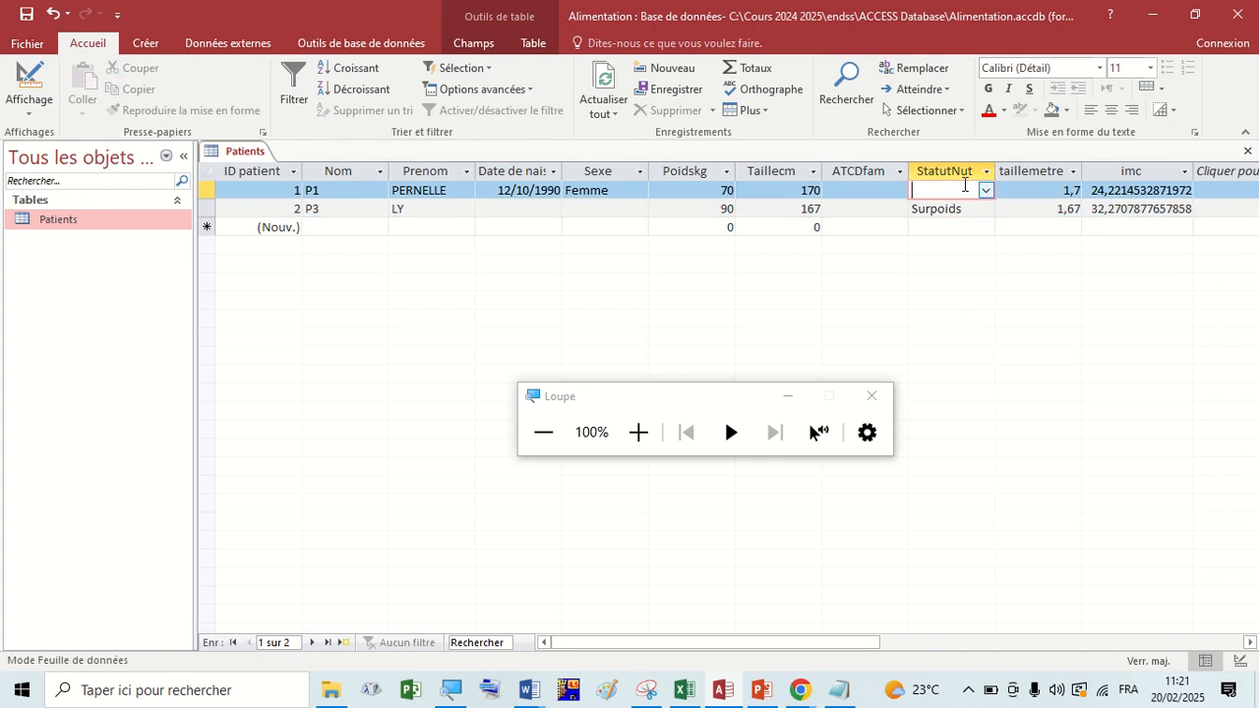
pyautogui.click(985, 190)
pyautogui.click(959, 209)
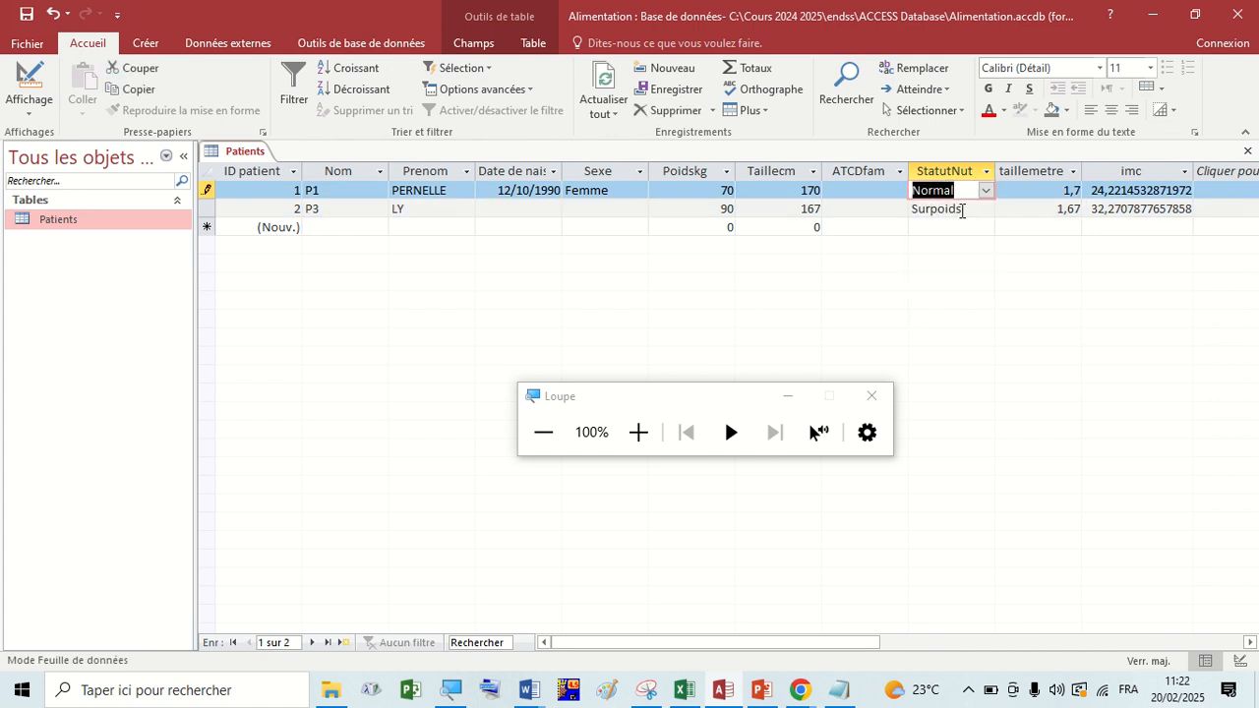
pyautogui.click(867, 188)
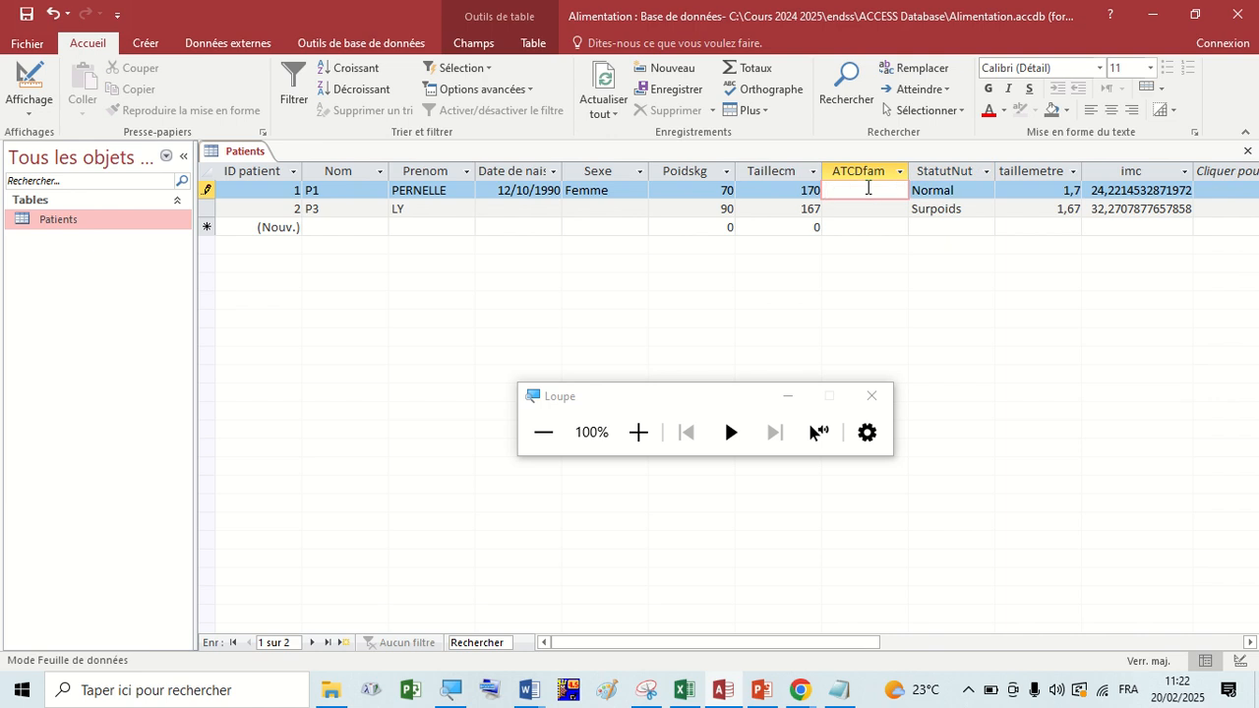
# Review the second record's Nom, the empty new record, and the first record's Taillecm, Poidskg and imc.
pyautogui.click(342, 210)
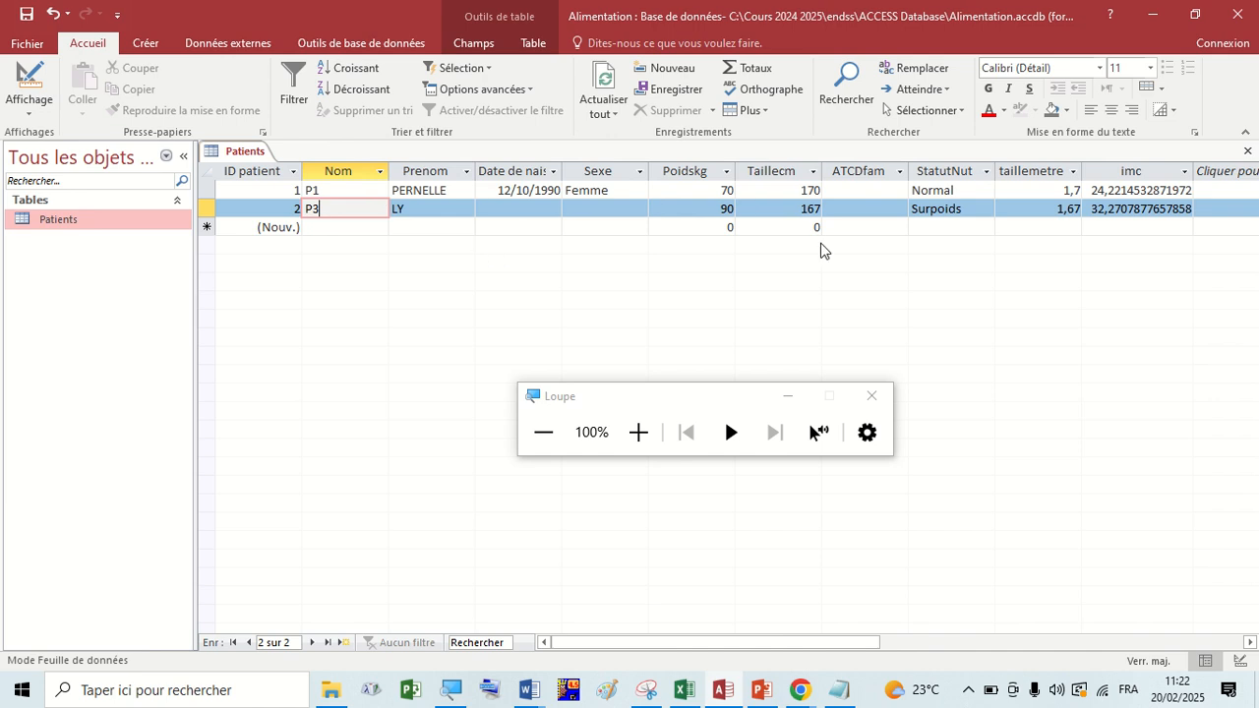
pyautogui.click(441, 226)
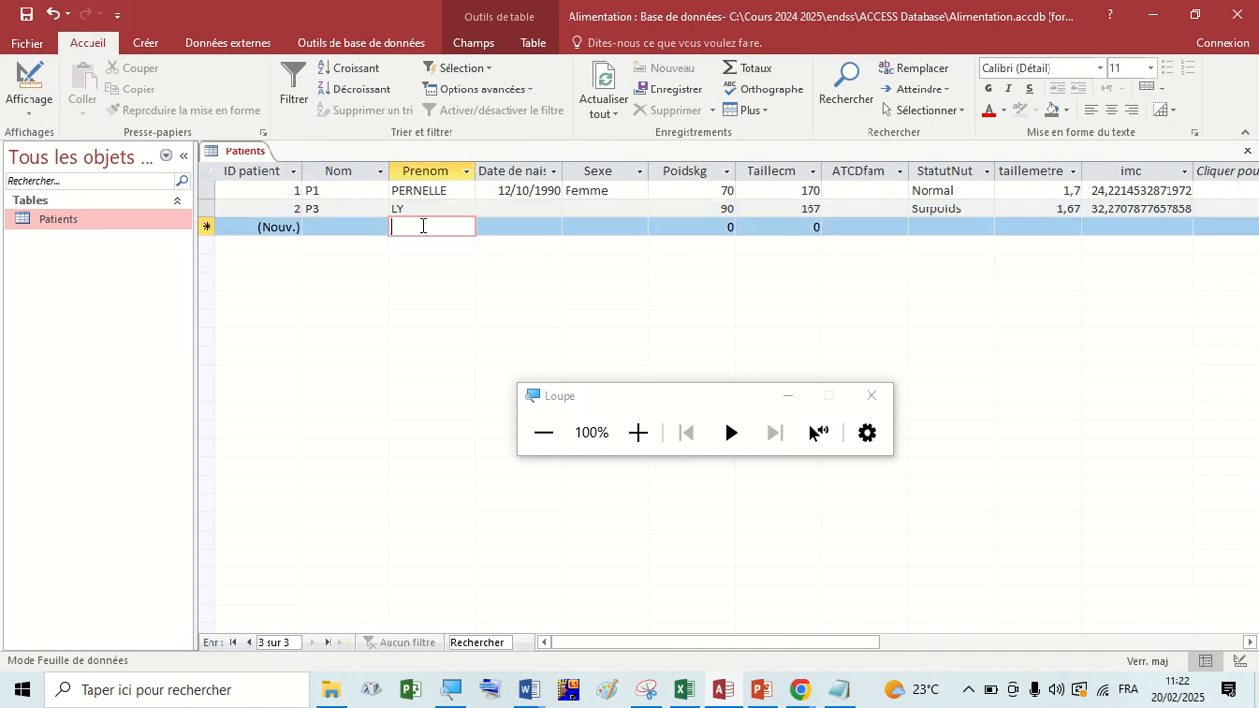
pyautogui.click(361, 226)
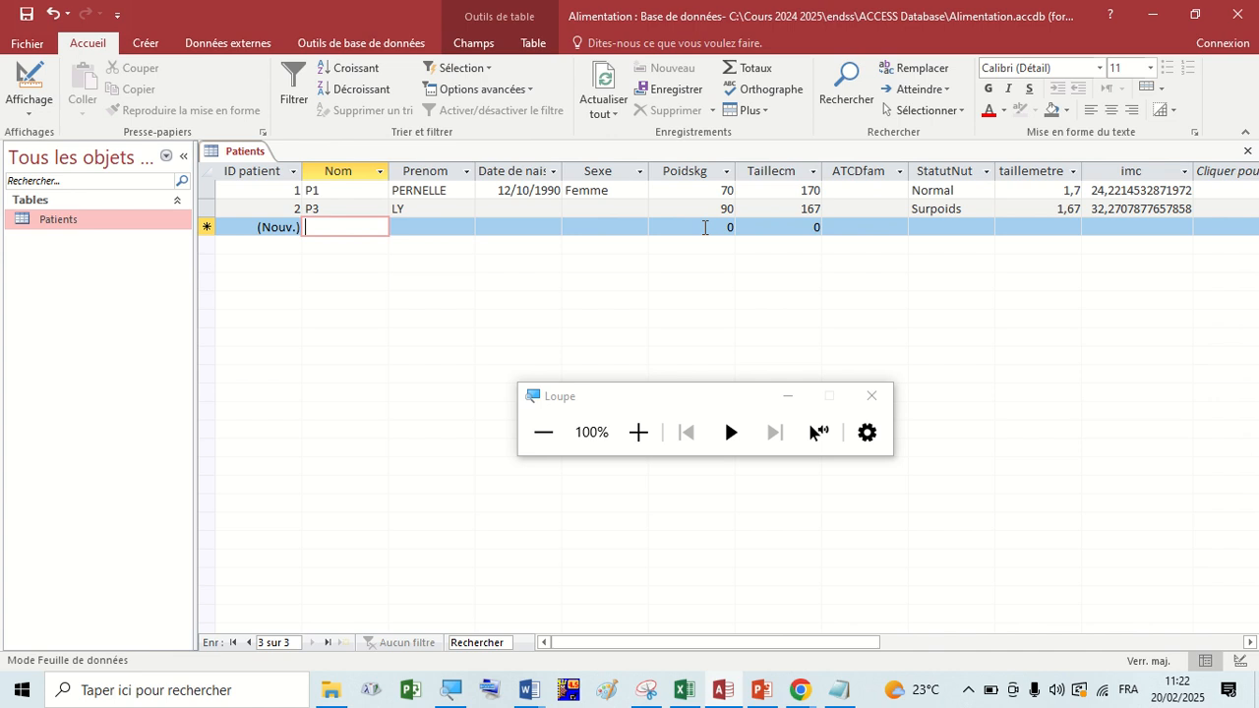
pyautogui.moveTo(822, 2)
pyautogui.click(782, 190)
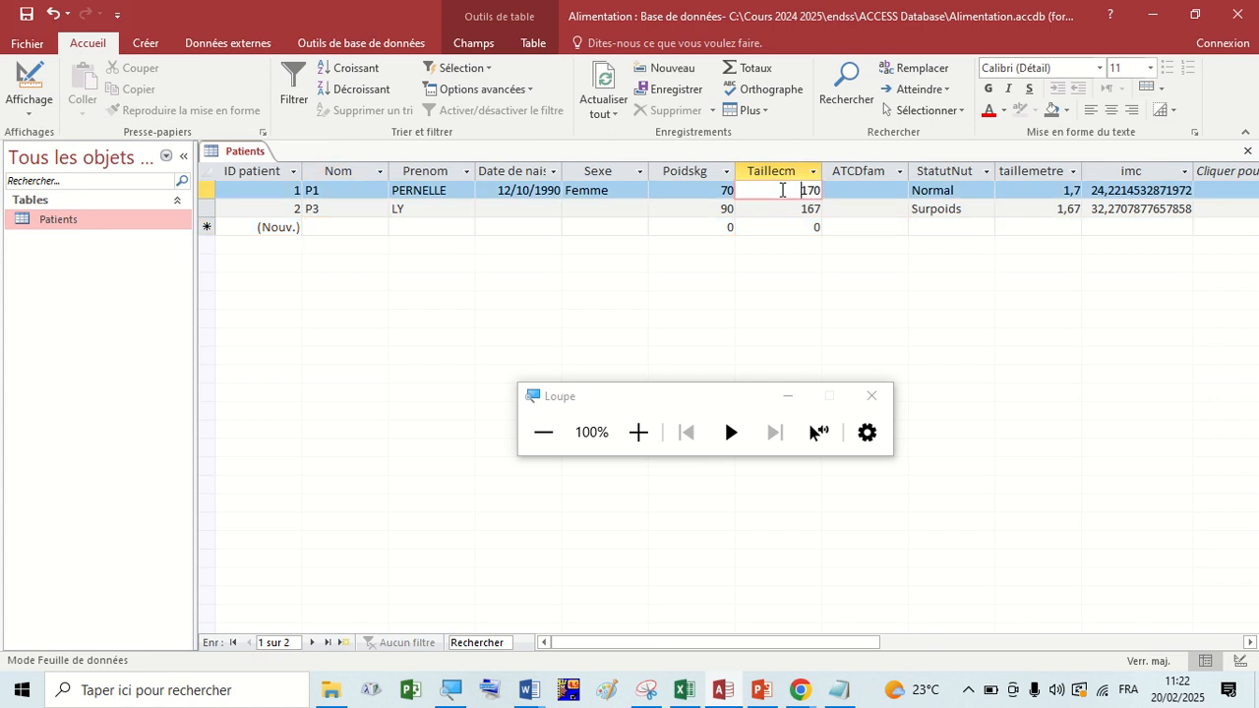
pyautogui.click(716, 191)
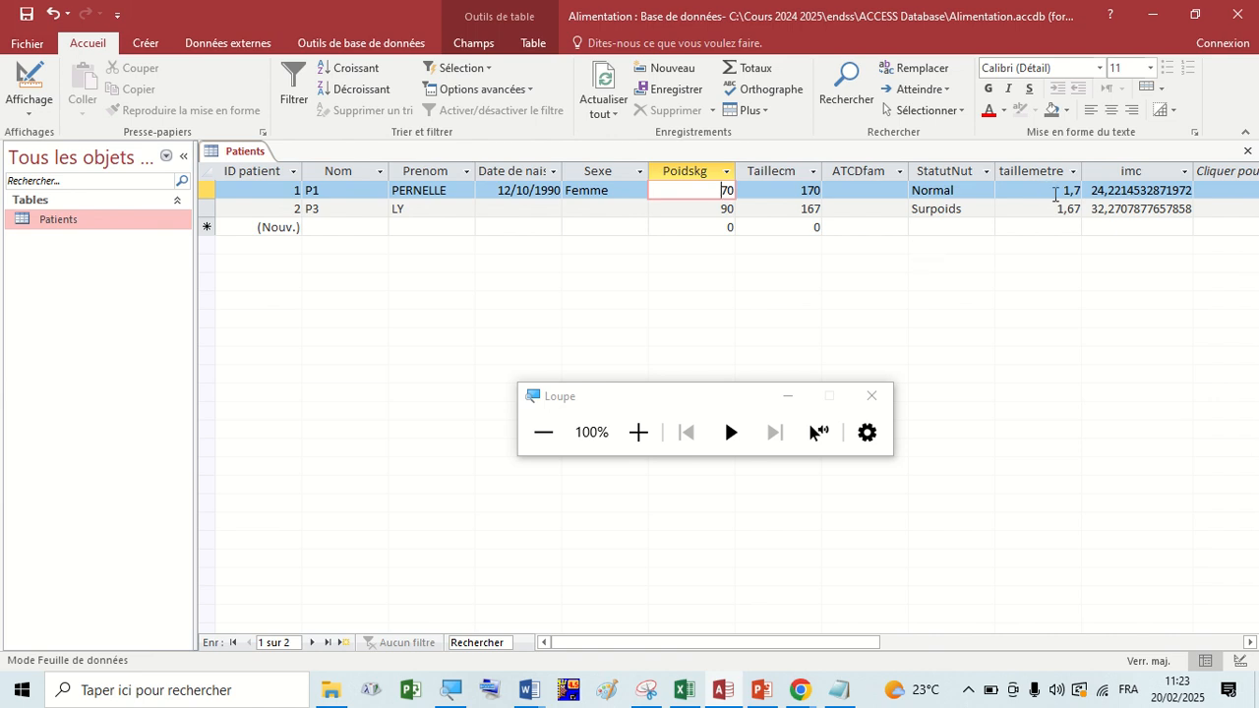
pyautogui.click(1125, 190)
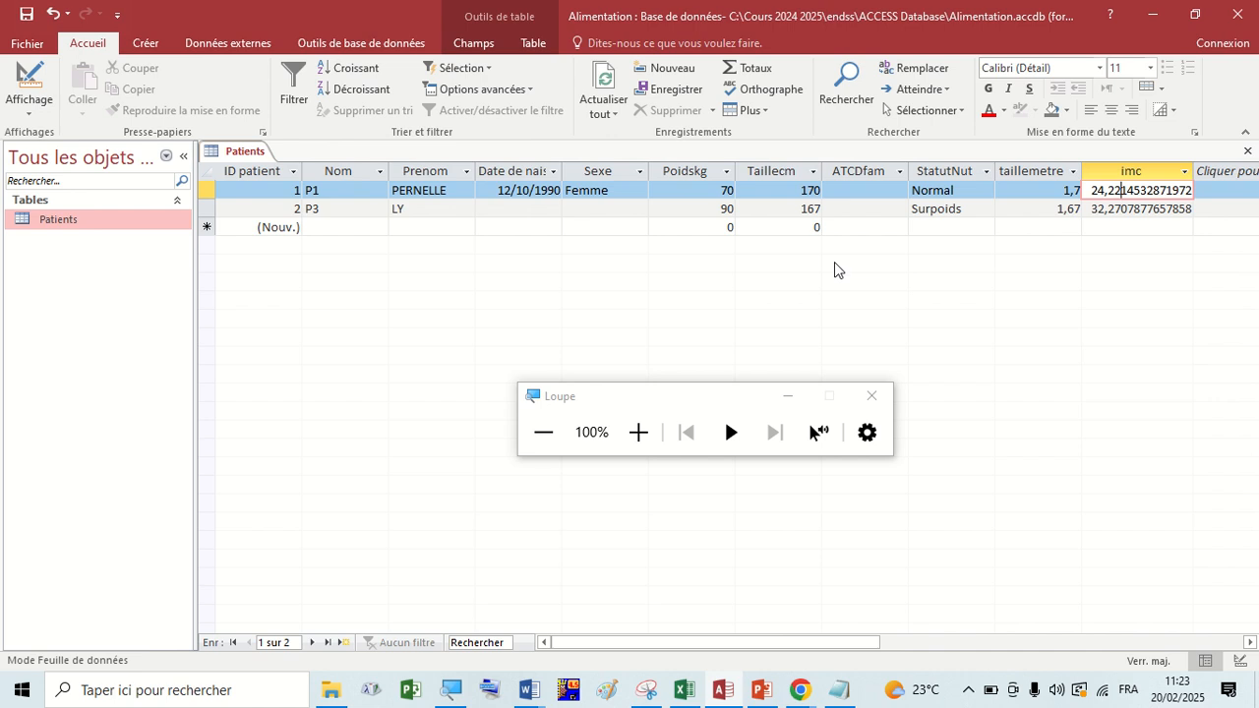
# Open the Patients table in design view and examine the imc field's expression, moving the magnifier window clear of the field rows.
pyautogui.rightClick(241, 153)
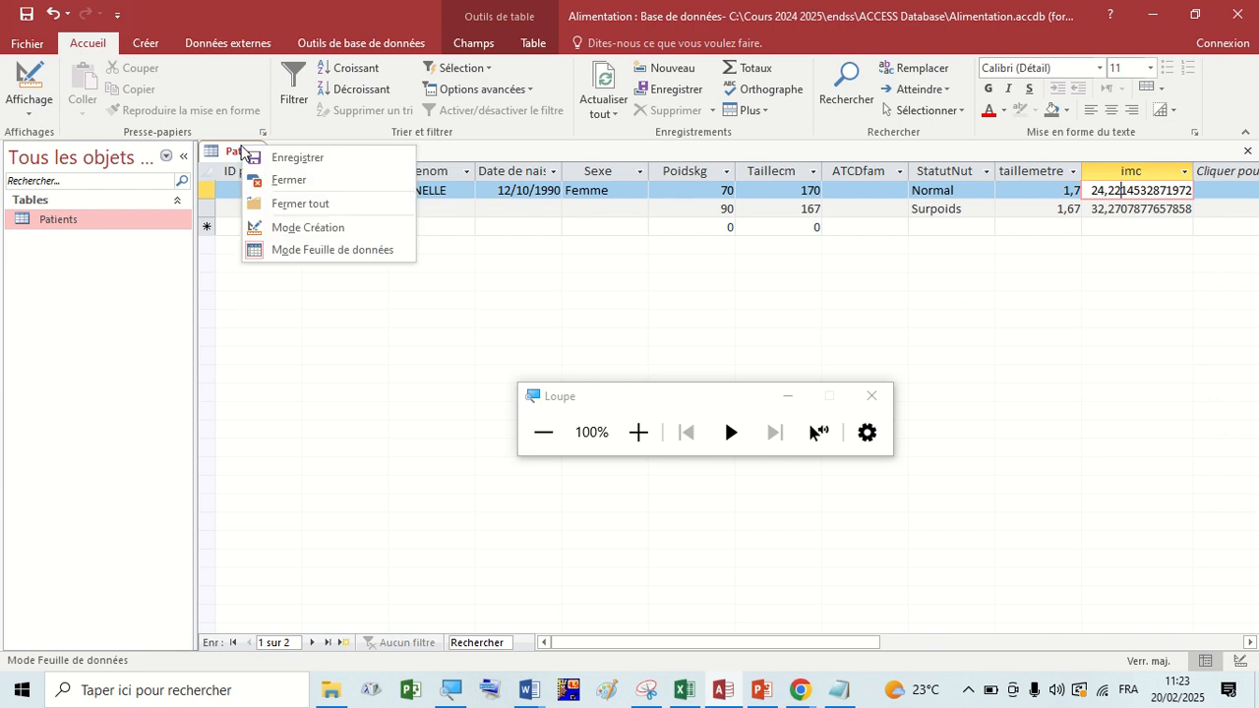
pyautogui.click(305, 229)
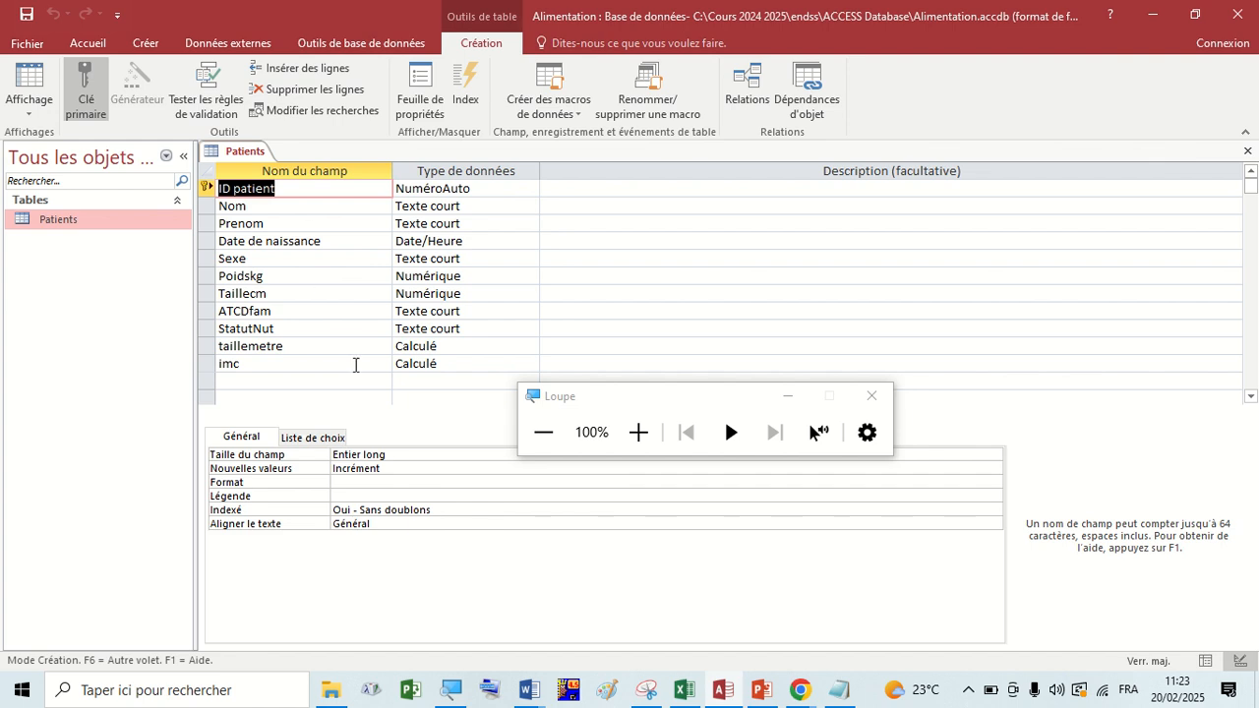
pyautogui.click(419, 363)
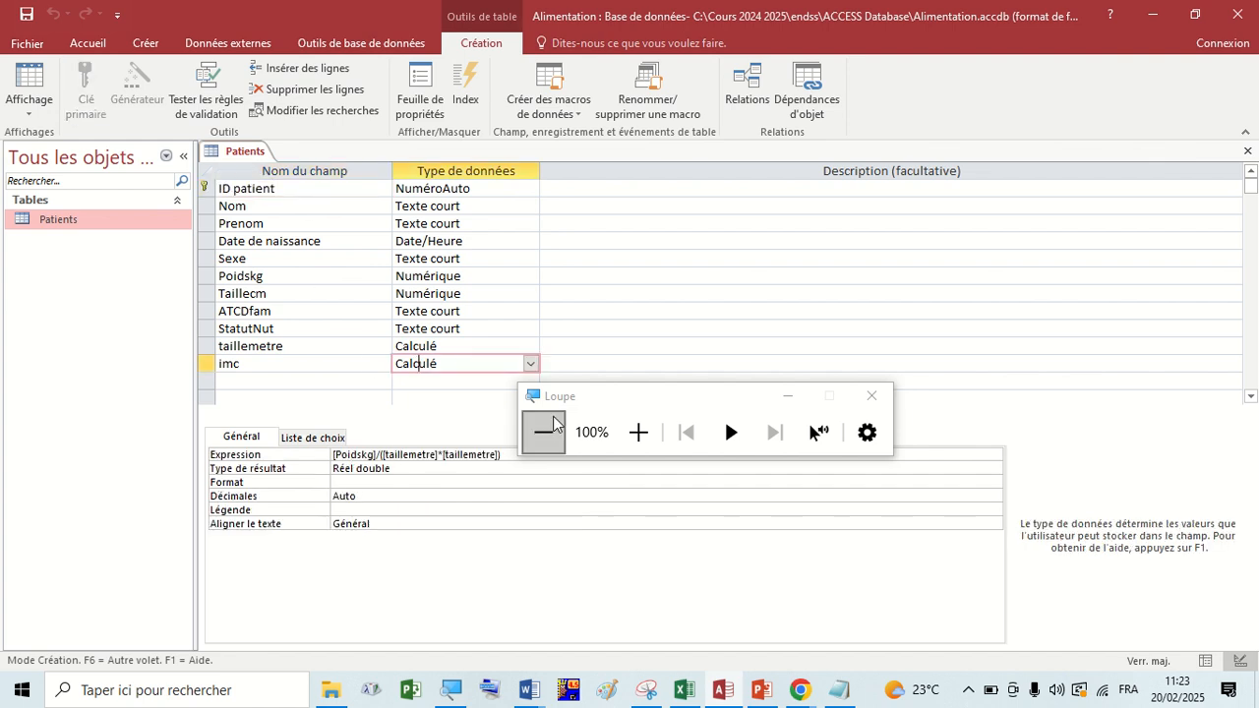
pyautogui.moveTo(585, 394); pyautogui.dragTo(908, 498)
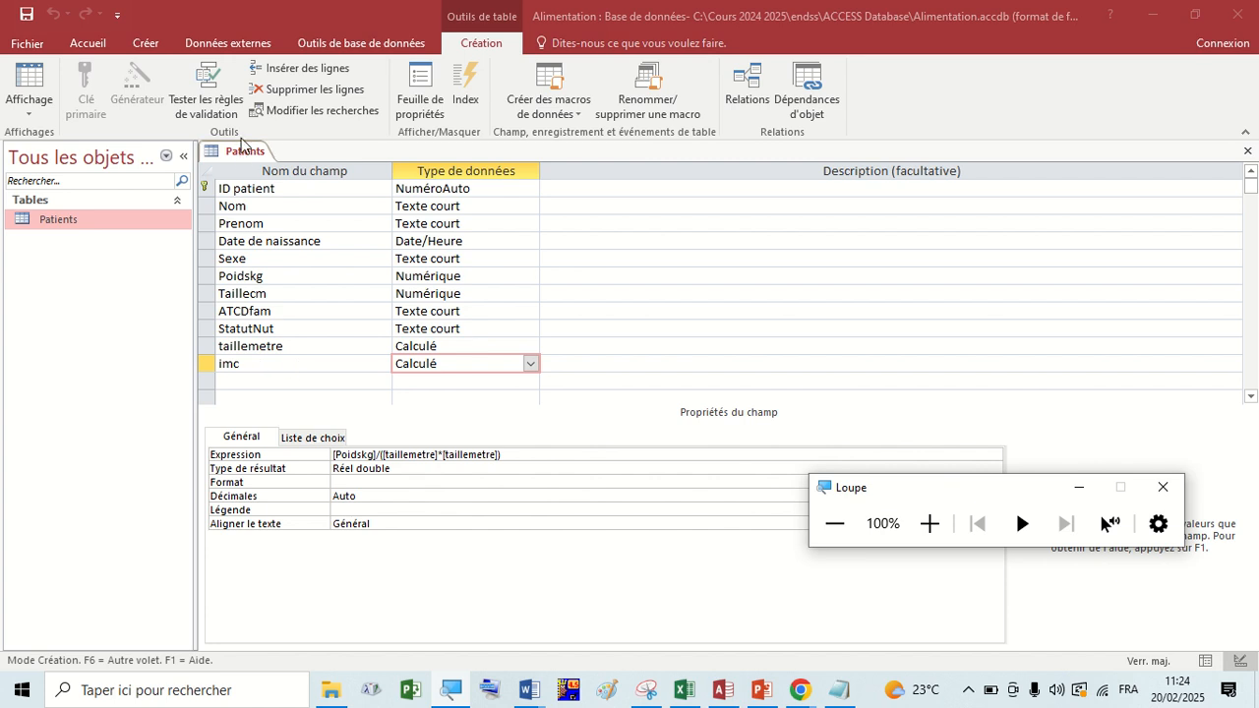
# Check the Patients records in datasheet view, and return to design view to review the imc field's general and lookup properties.
pyautogui.click(29, 79)
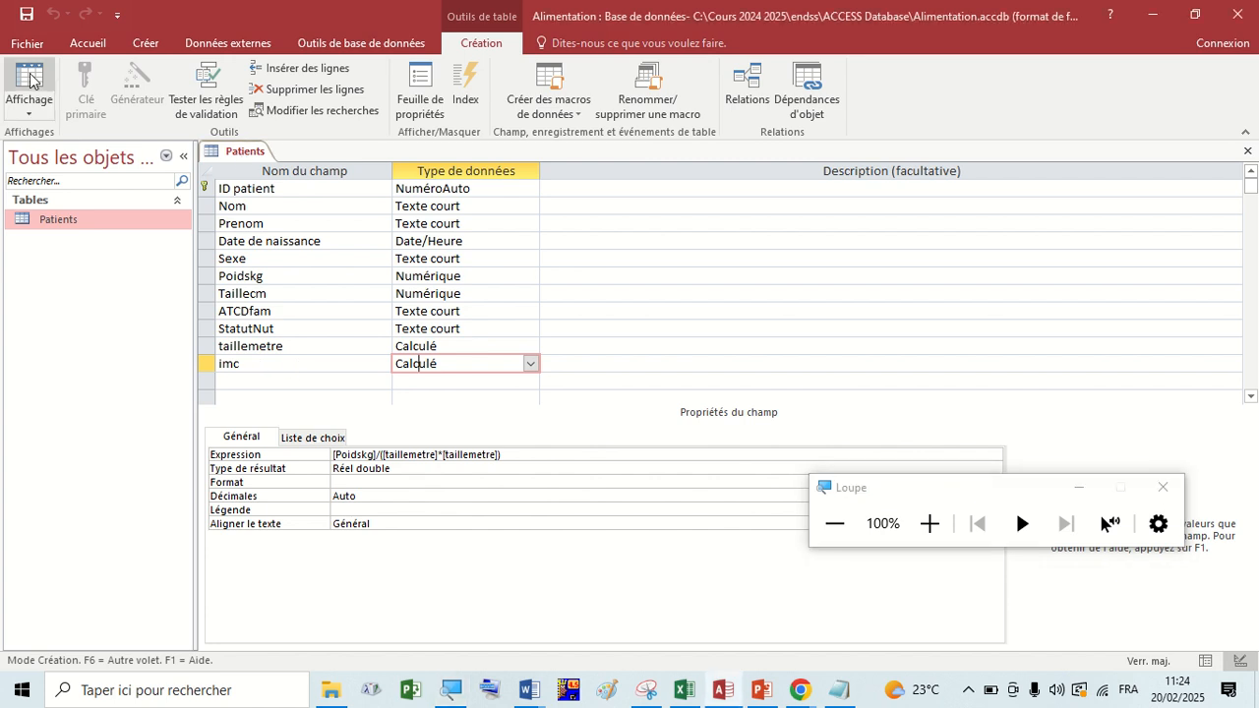
pyautogui.click(30, 79)
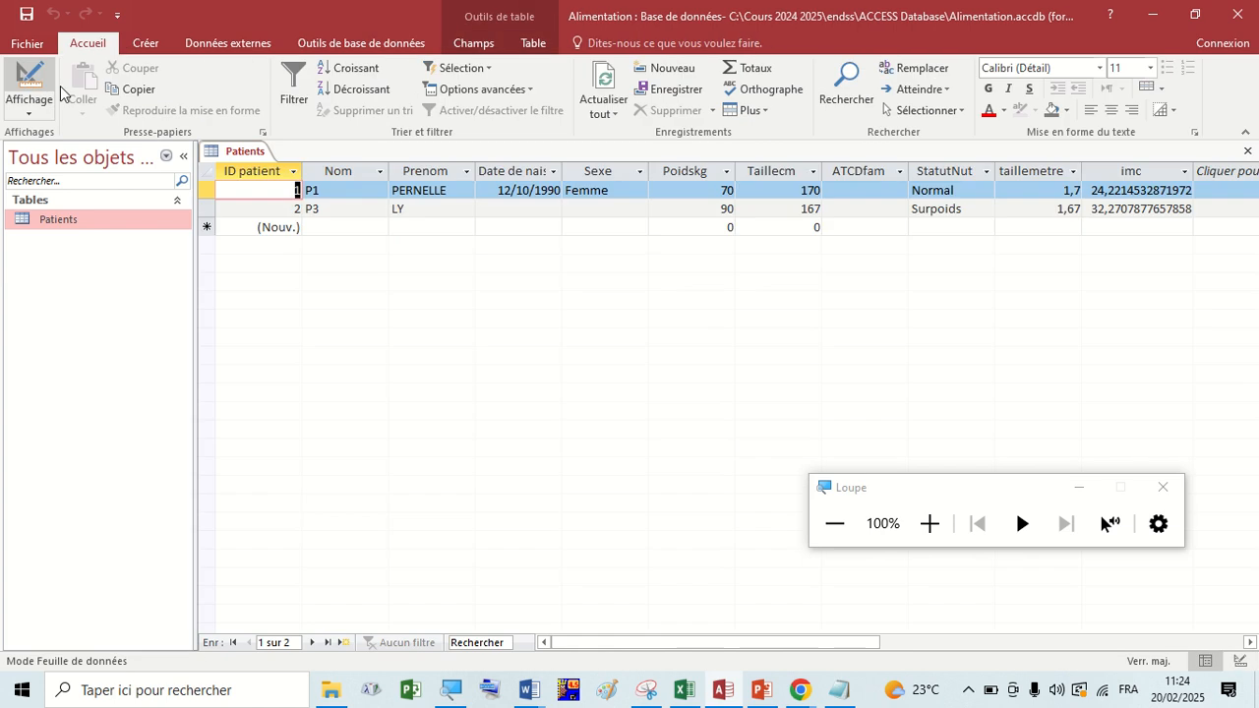
pyautogui.rightClick(241, 158)
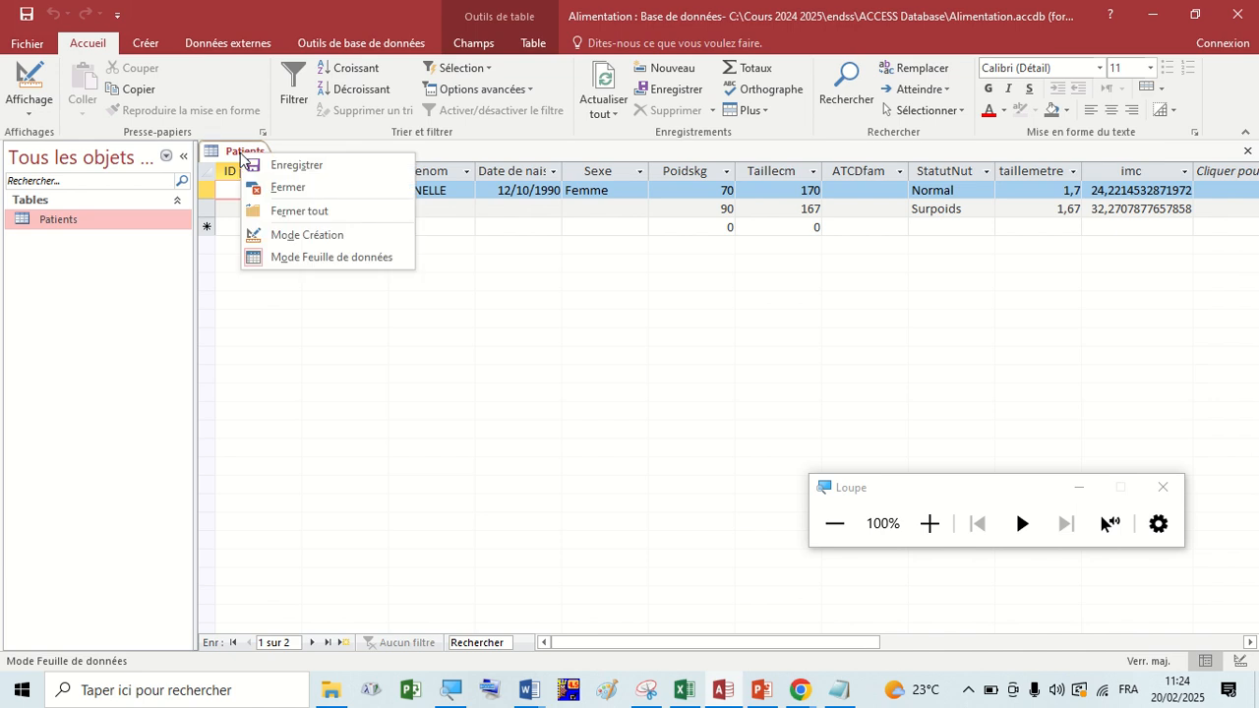
pyautogui.click(285, 236)
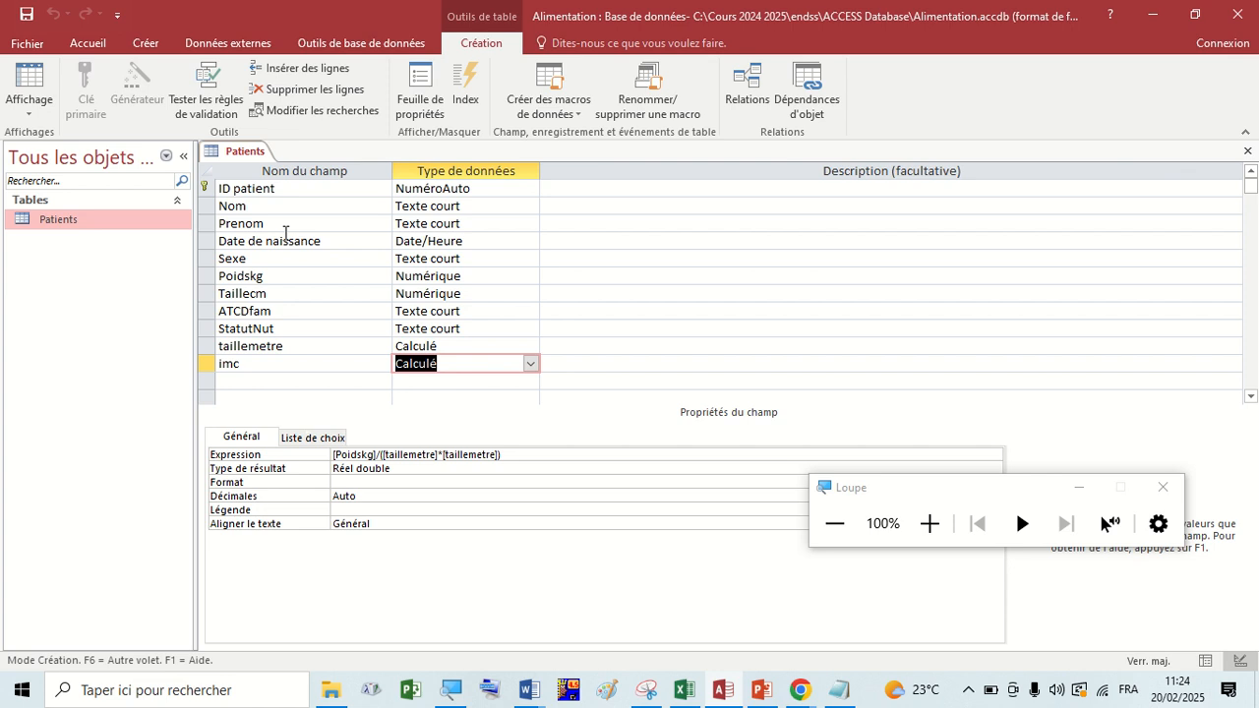
pyautogui.click(313, 365)
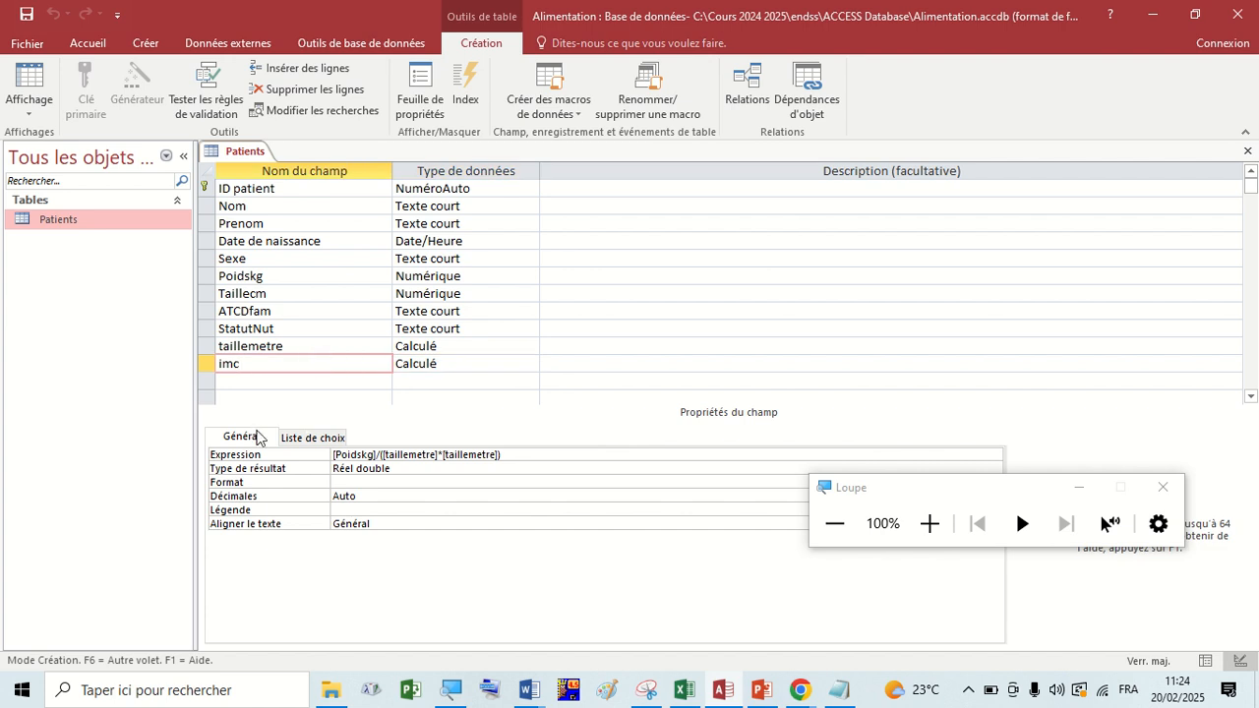
pyautogui.click(305, 438)
pyautogui.click(254, 443)
pyautogui.click(930, 524)
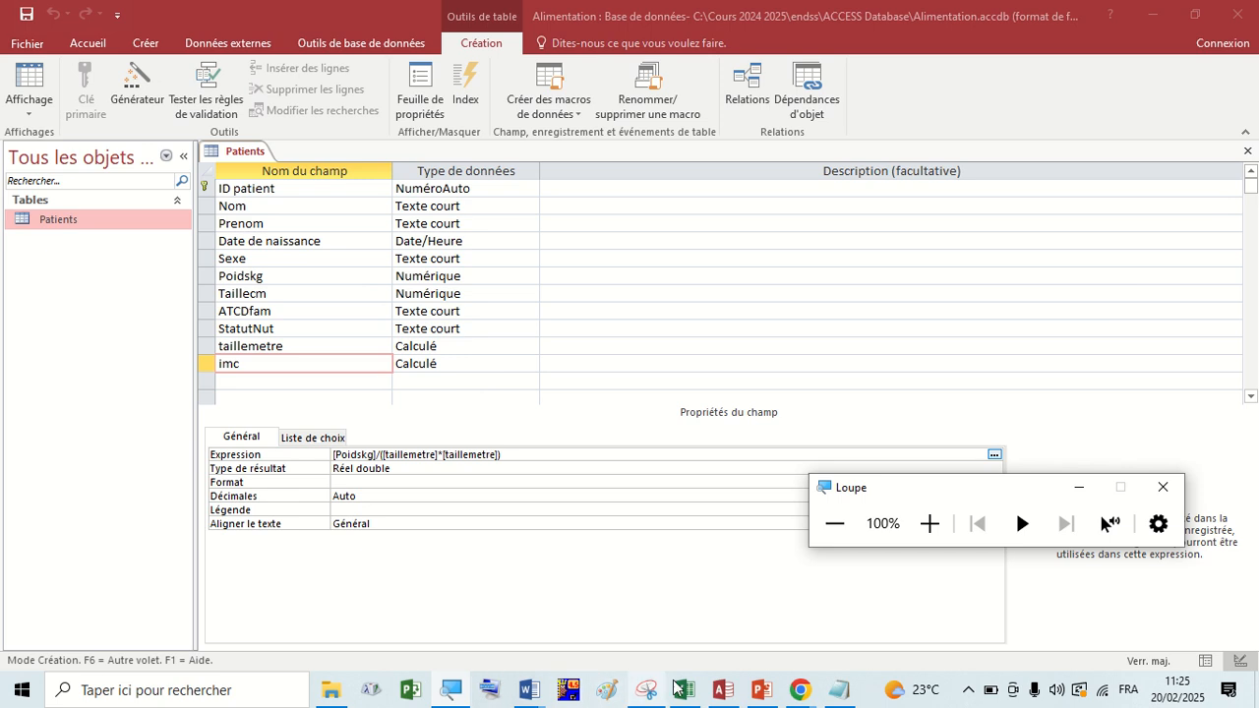
# Switch to the Google Meet call in Chrome to check it, and return to the Patients table design in Access.
pyautogui.moveTo(796, 694)
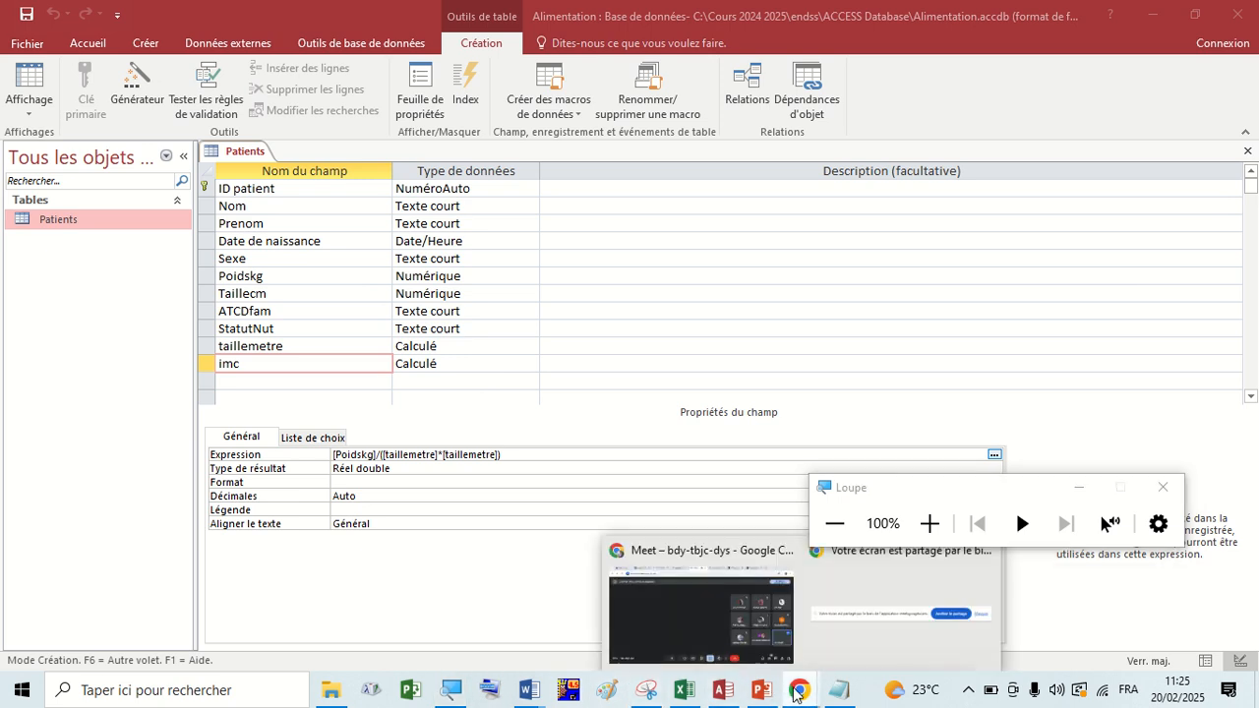
pyautogui.click(723, 637)
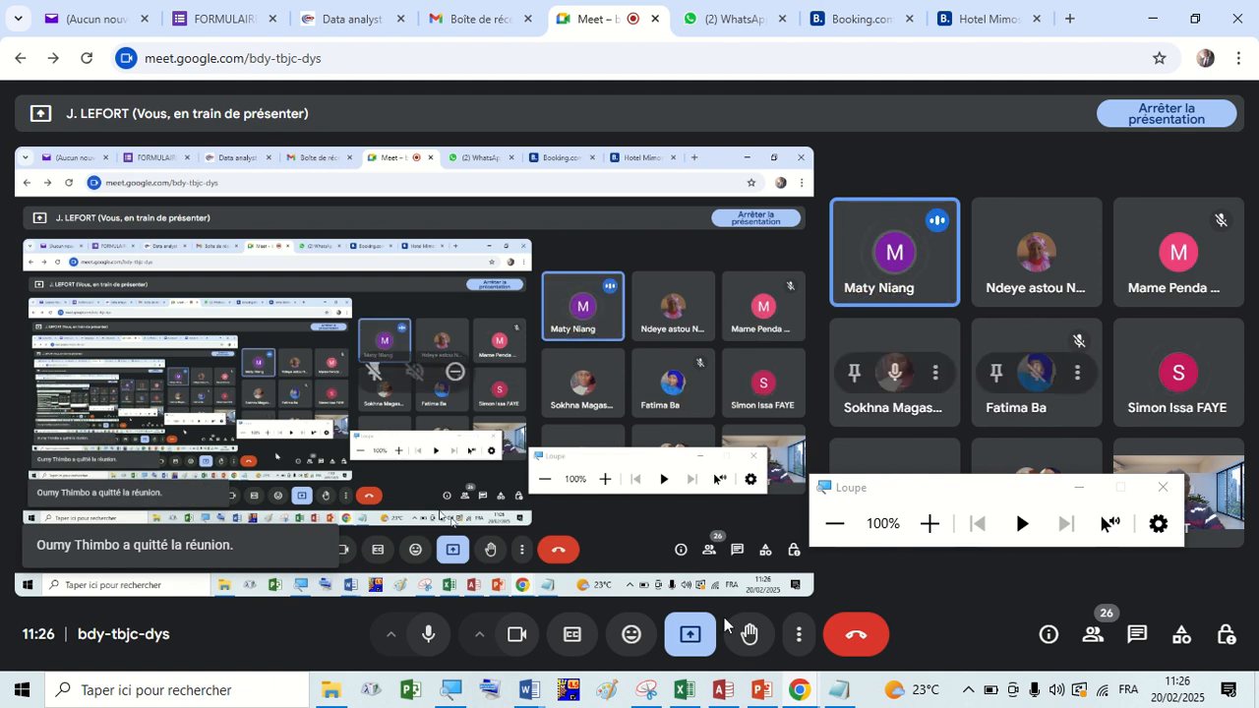
pyautogui.click(726, 690)
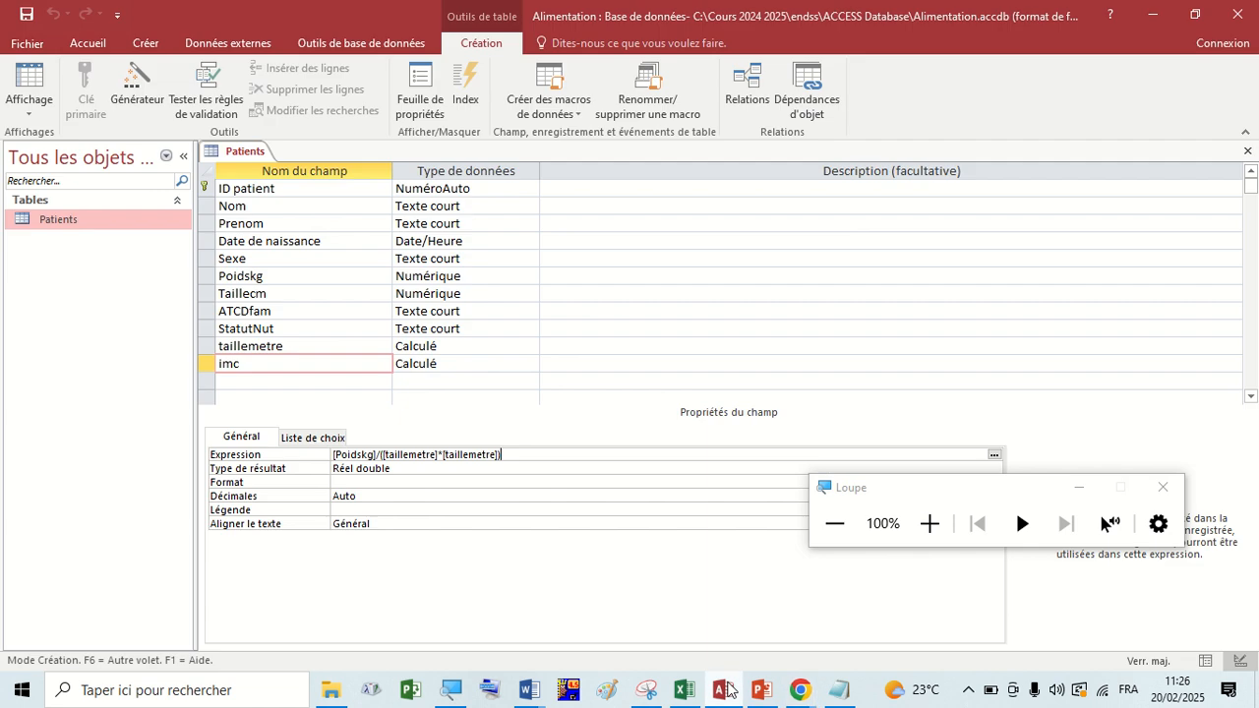
# Show the Patients table in datasheet view and narrow the imc column until its values no longer fit.
pyautogui.rightClick(232, 156)
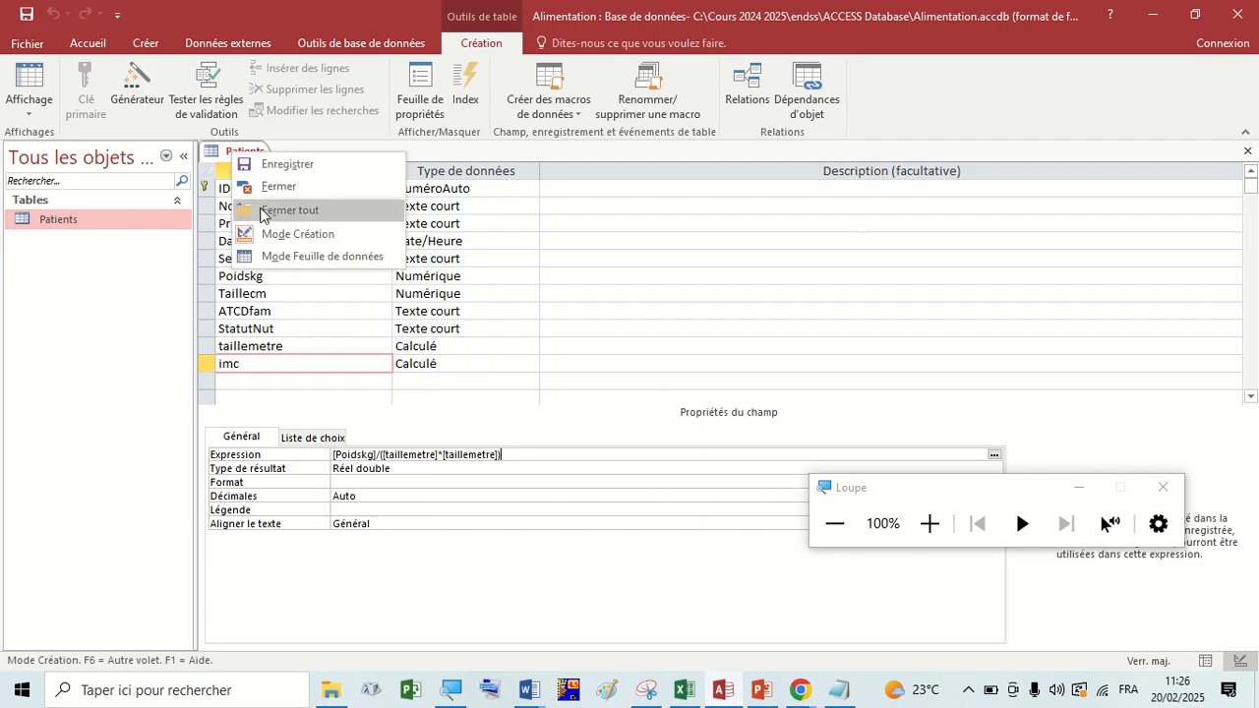
pyautogui.click(279, 257)
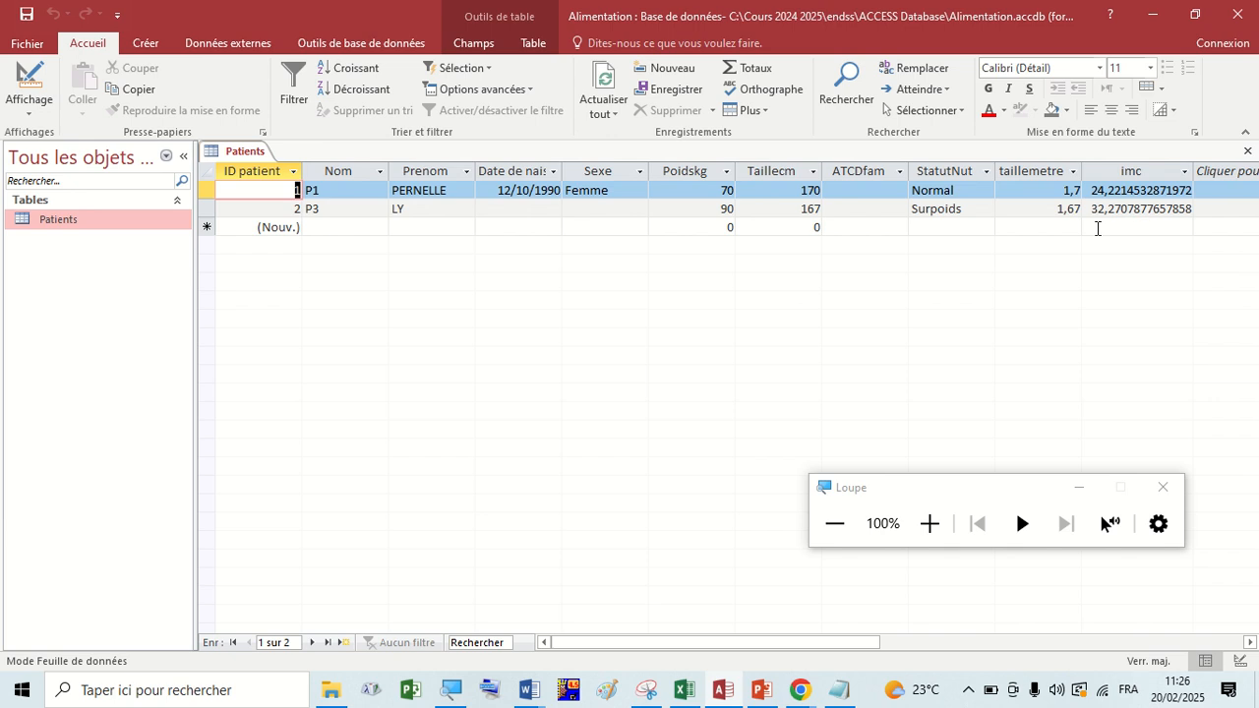
pyautogui.moveTo(1192, 172); pyautogui.dragTo(1129, 184)
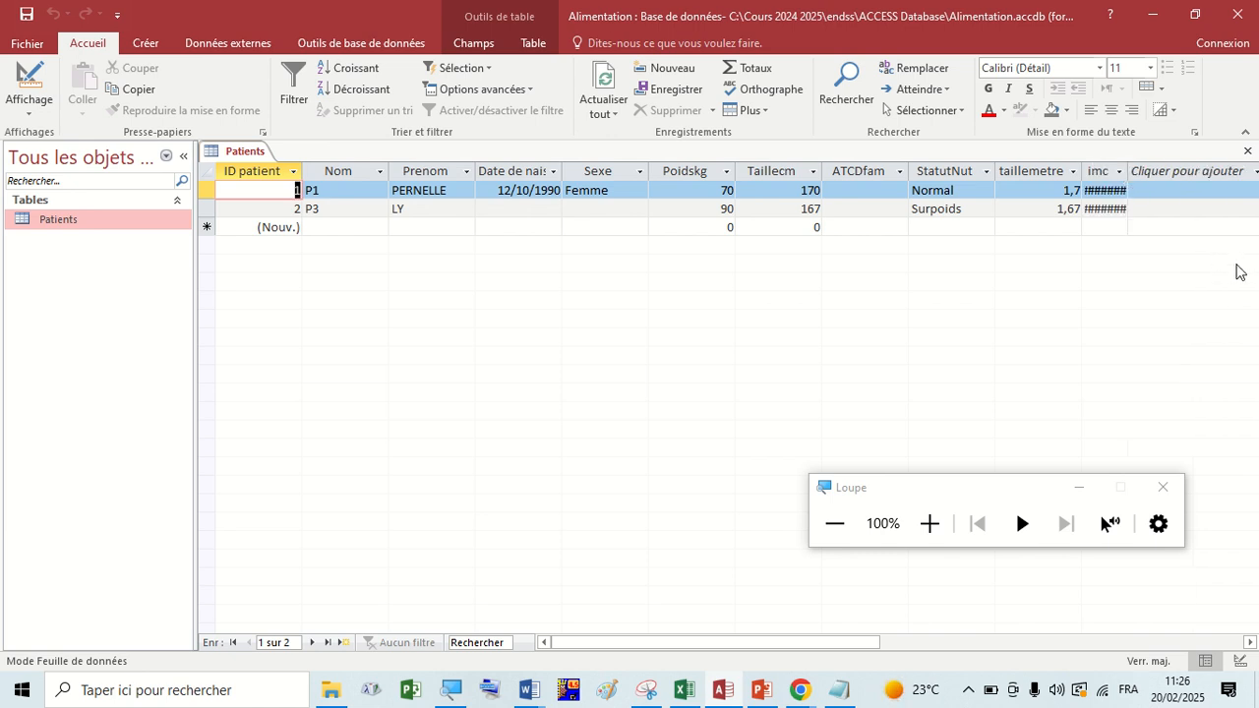
# Magnify the screen and widen the imc column again from its border with the add-field column.
pyautogui.click(930, 524)
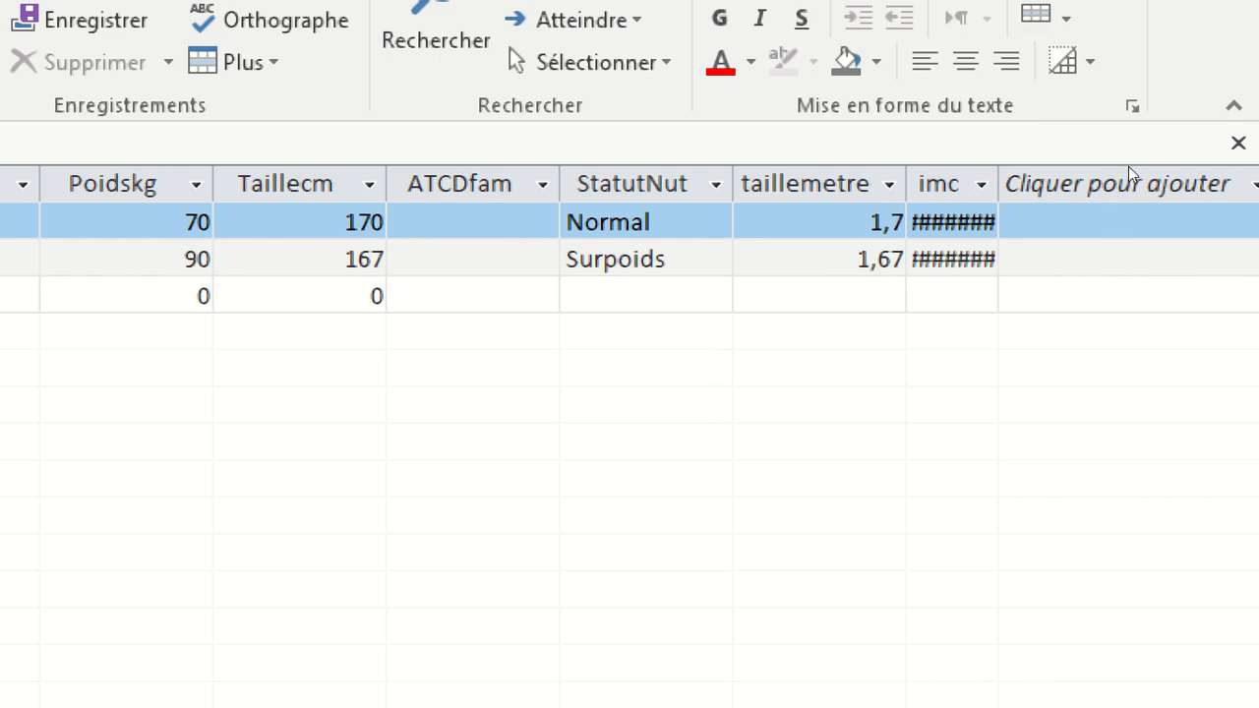
pyautogui.click(1120, 193)
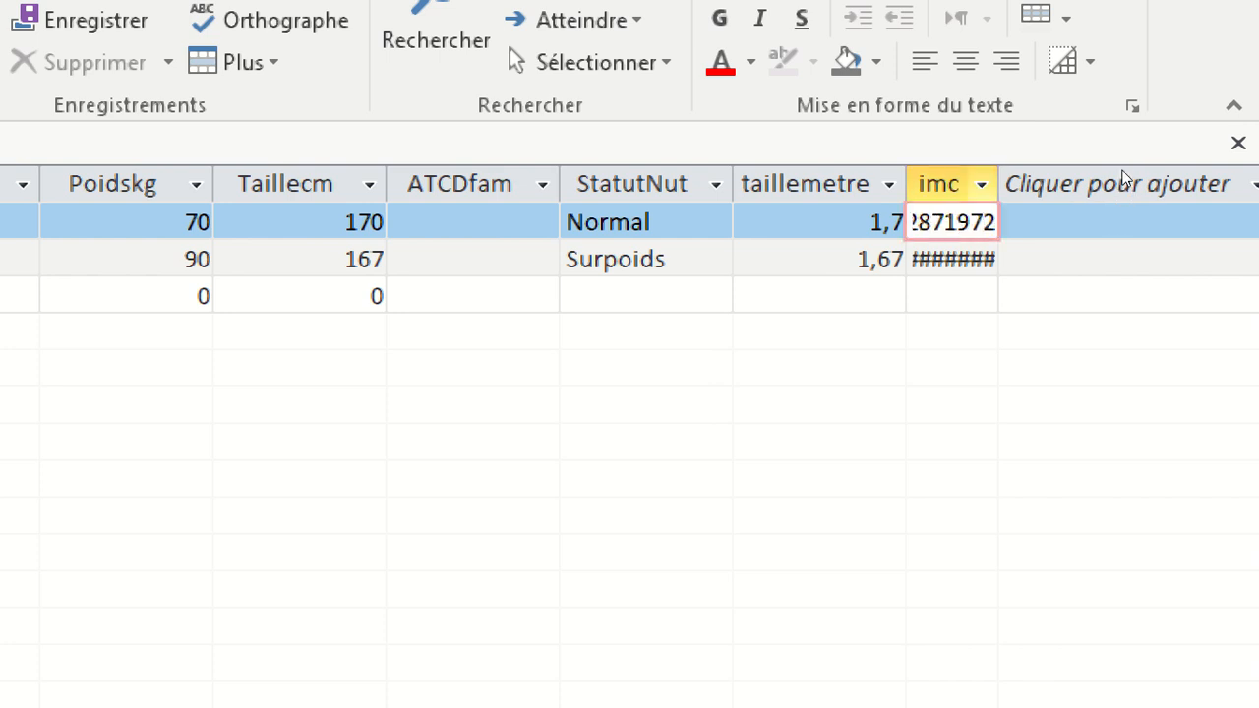
pyautogui.click(1024, 214)
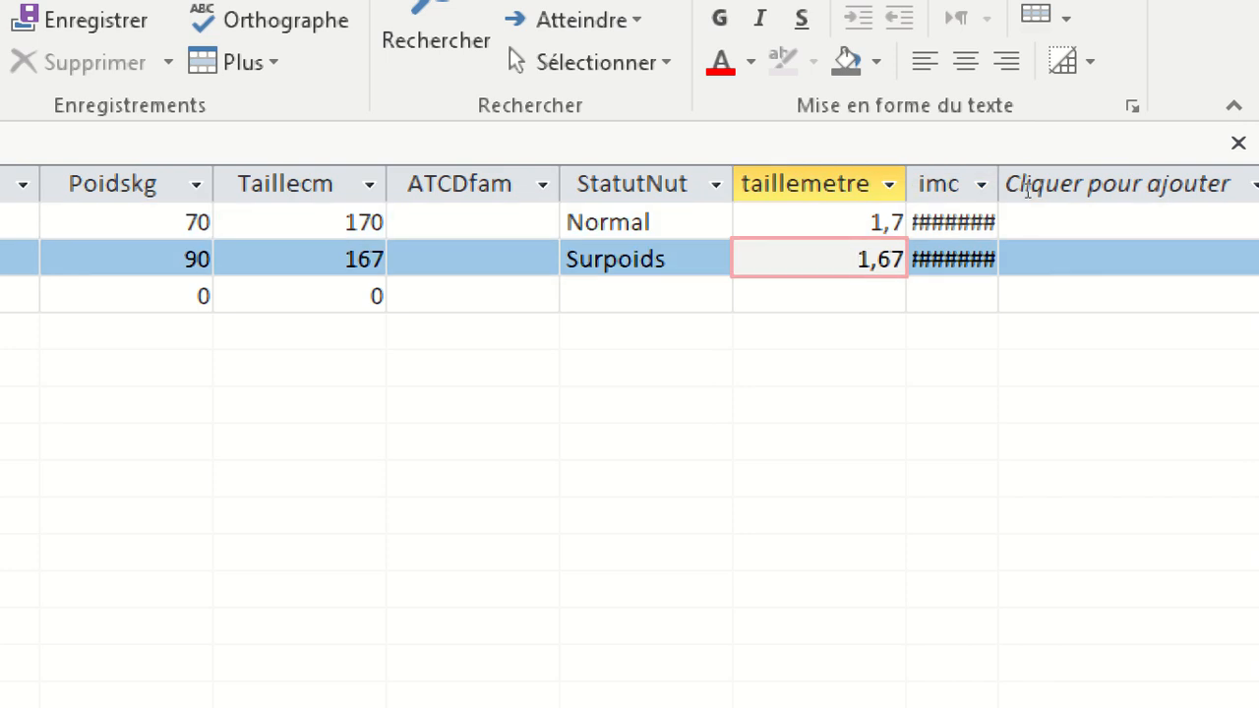
pyautogui.click(1024, 186)
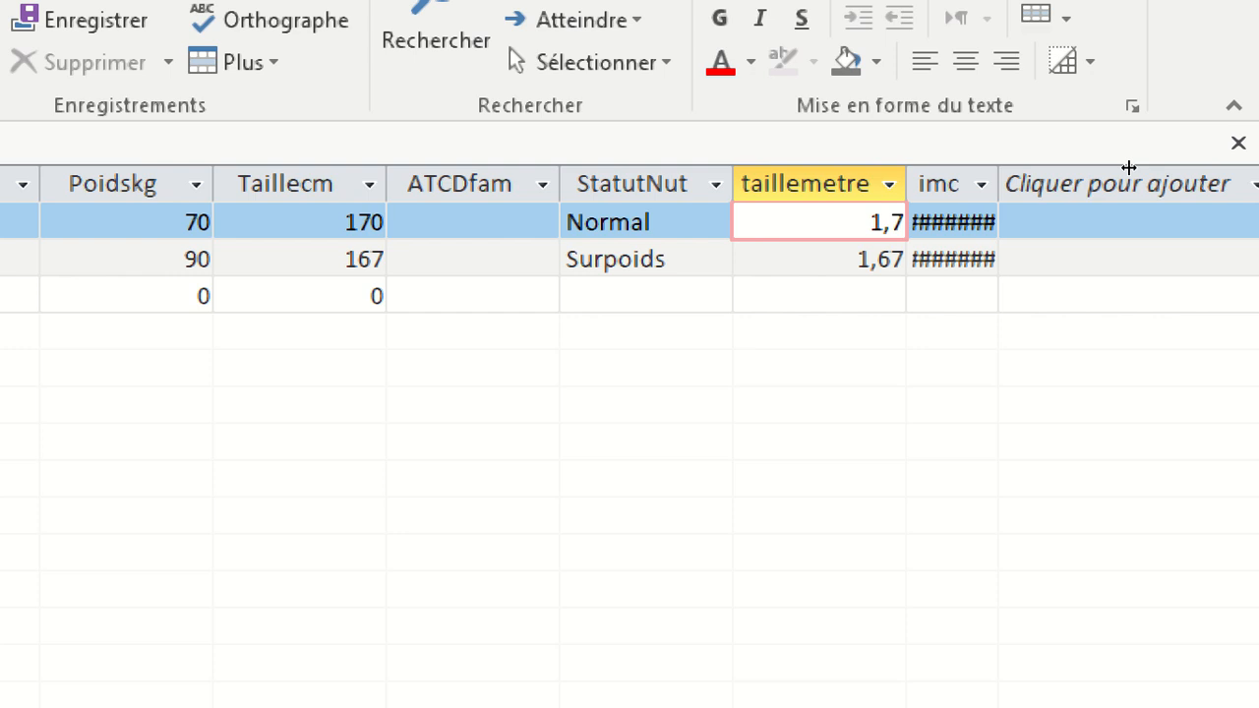
pyautogui.moveTo(1129, 168); pyautogui.dragTo(1169, 168)
pyautogui.click(1117, 185)
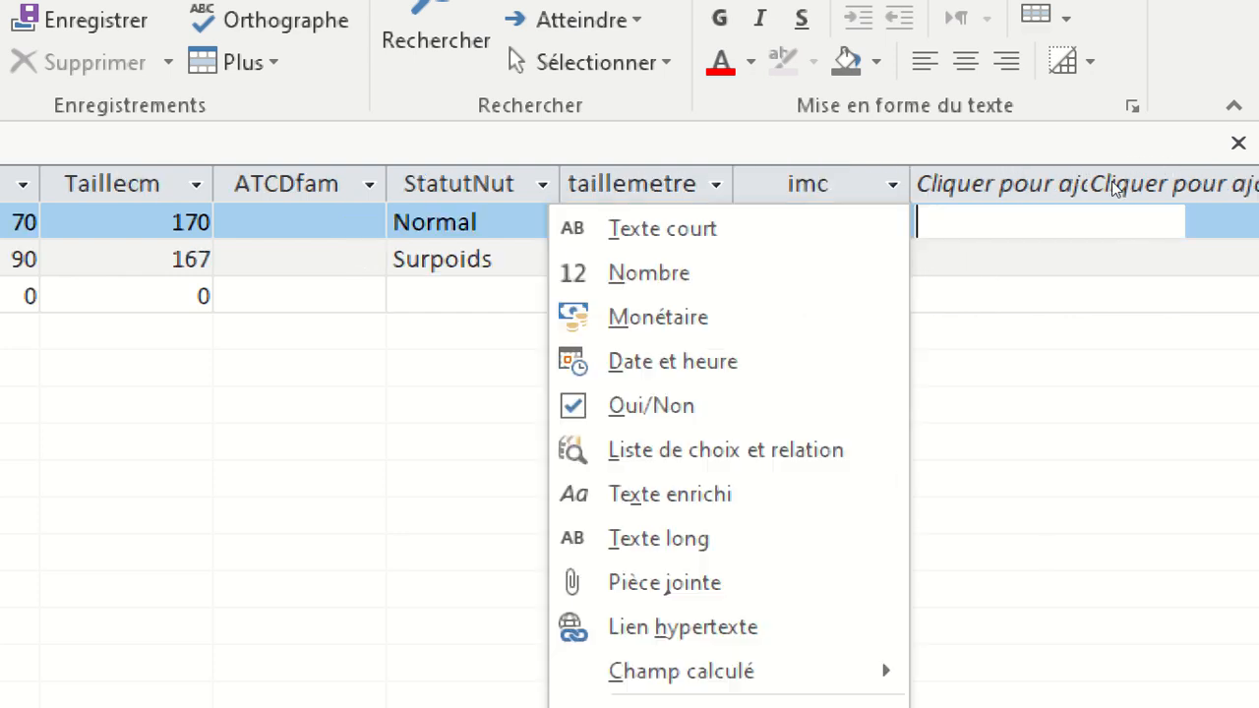
# Widen the imc column enough to display its values in full, and dismiss the list of types for adding a field.
pyautogui.click(1078, 181)
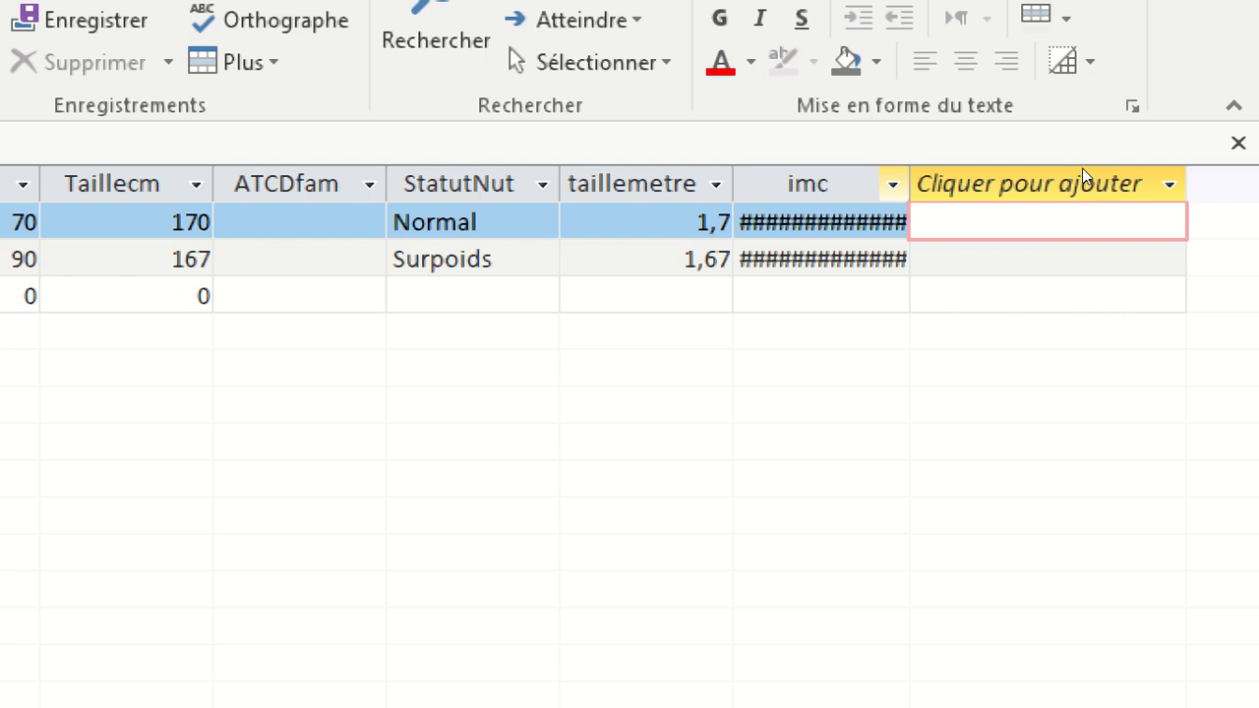
pyautogui.moveTo(1085, 168); pyautogui.dragTo(1130, 165)
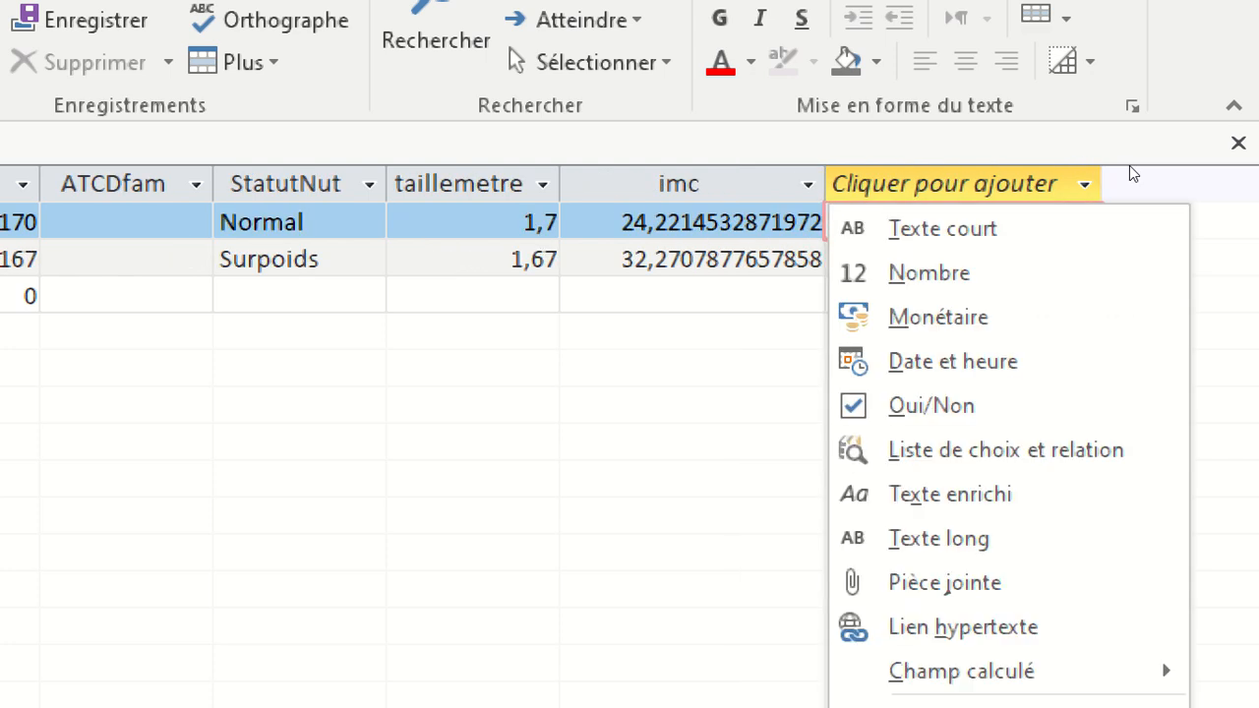
pyautogui.press('Escape')
pyautogui.press('Escape')
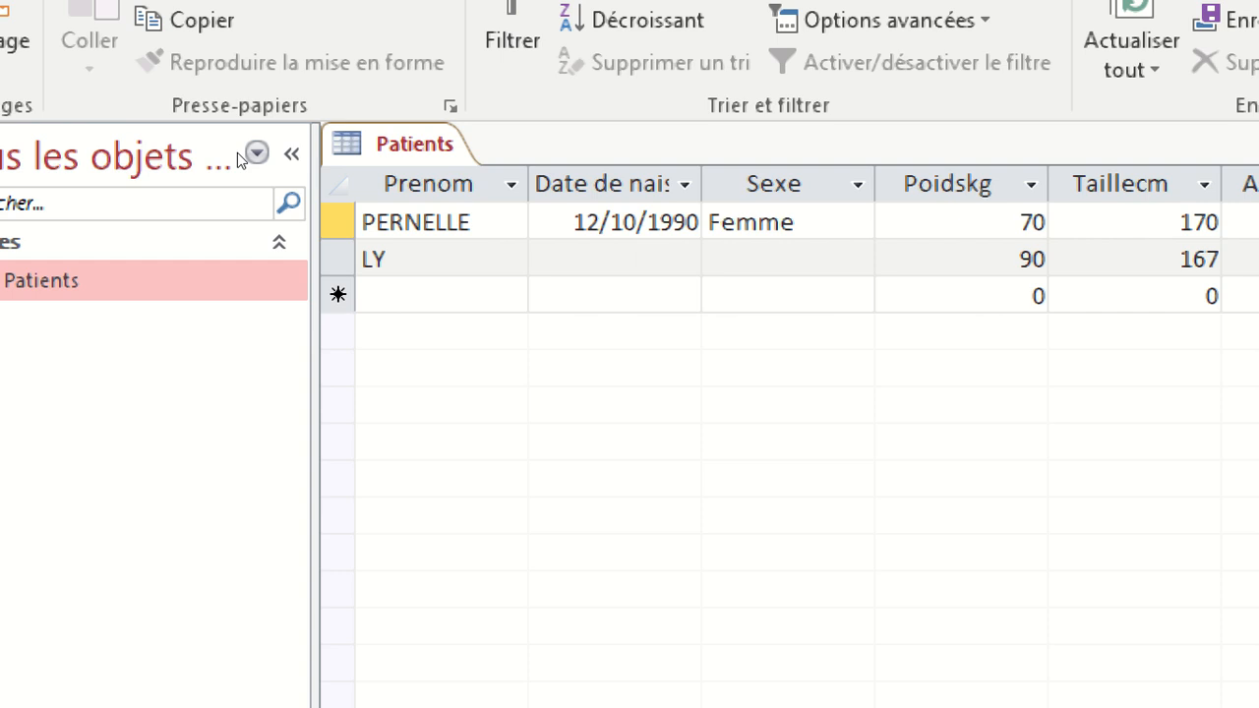
# Return the Patients table to design view, set the imc field's Décimales to 2, and reset the screen magnification to 100%.
pyautogui.rightClick(401, 147)
pyautogui.click(511, 311)
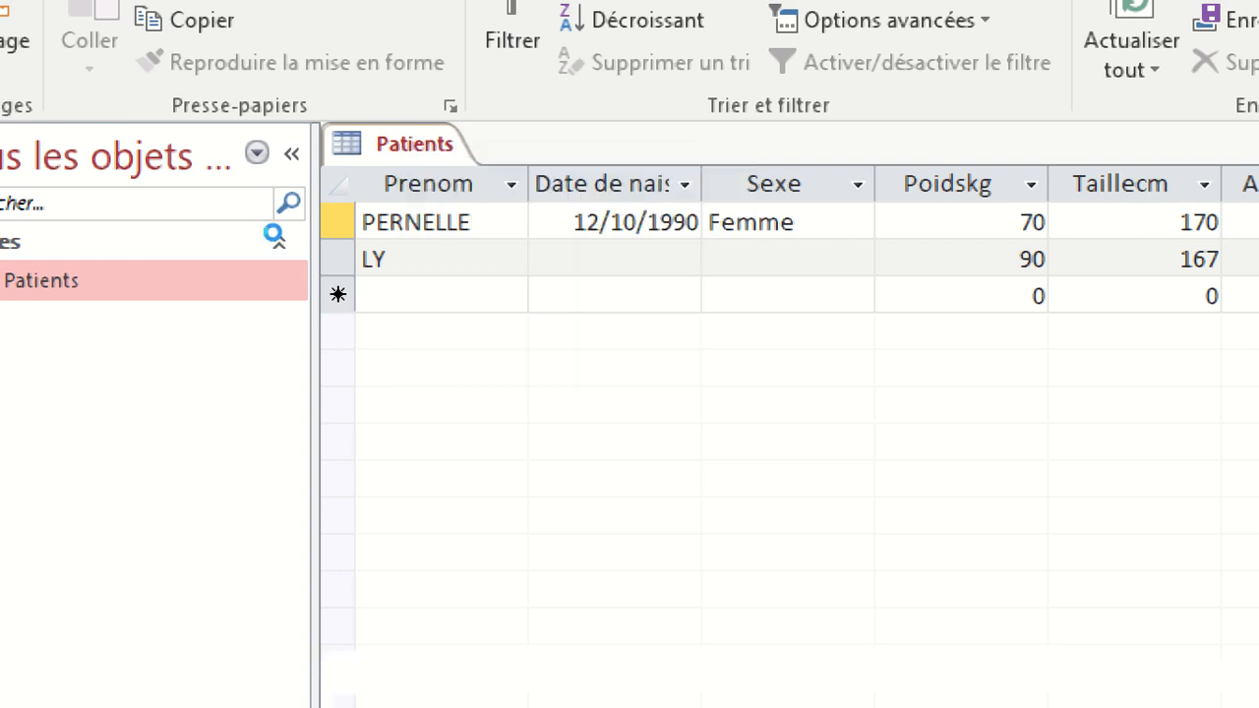
pyautogui.scroll(-3, 512, 285)
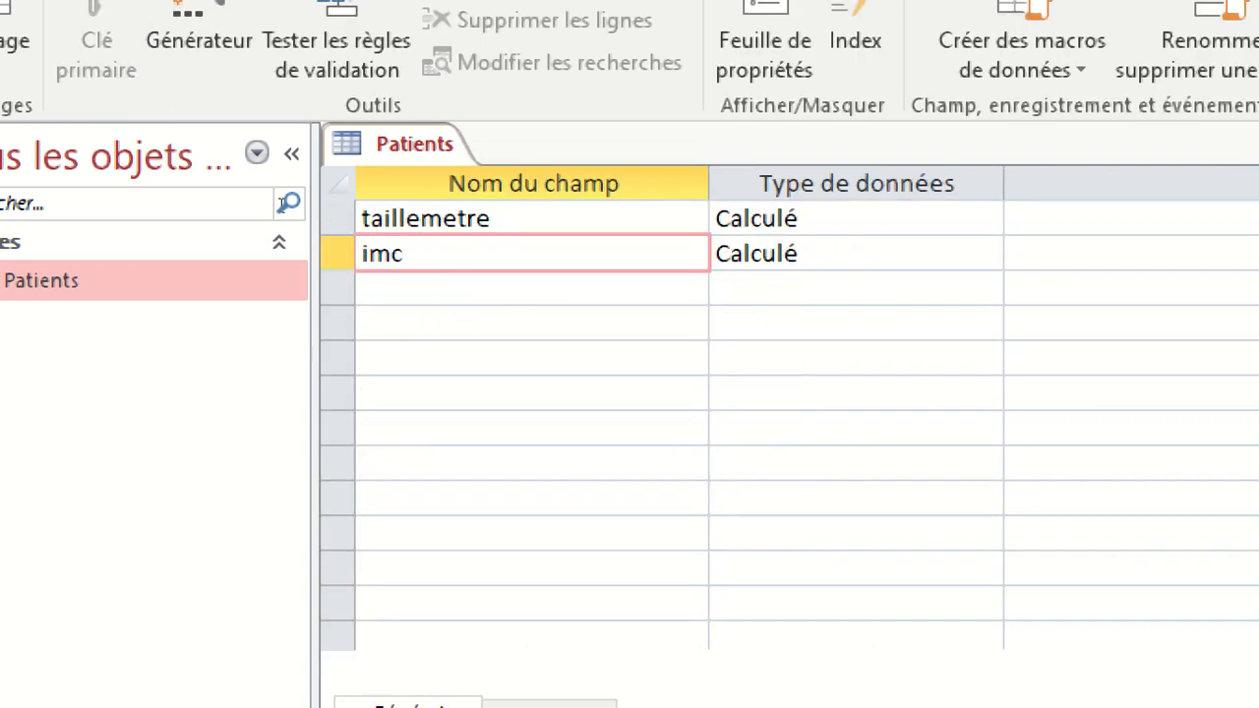
pyautogui.click(778, 254)
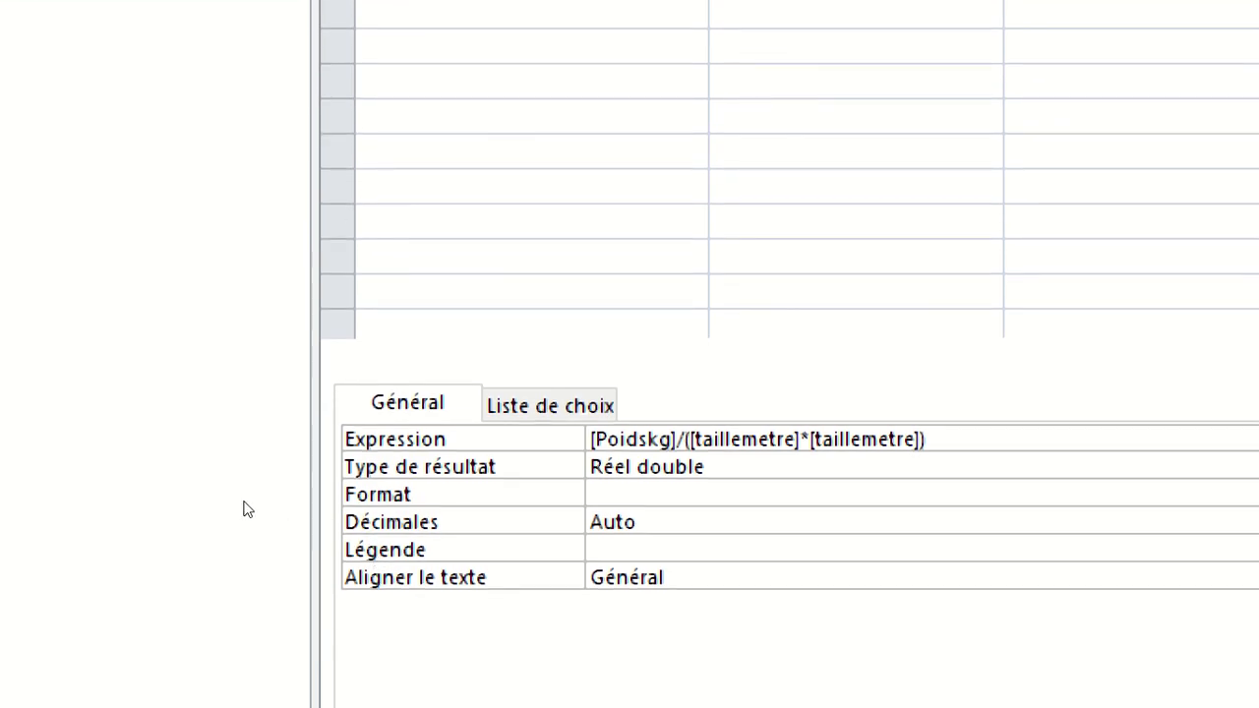
pyautogui.click(363, 500)
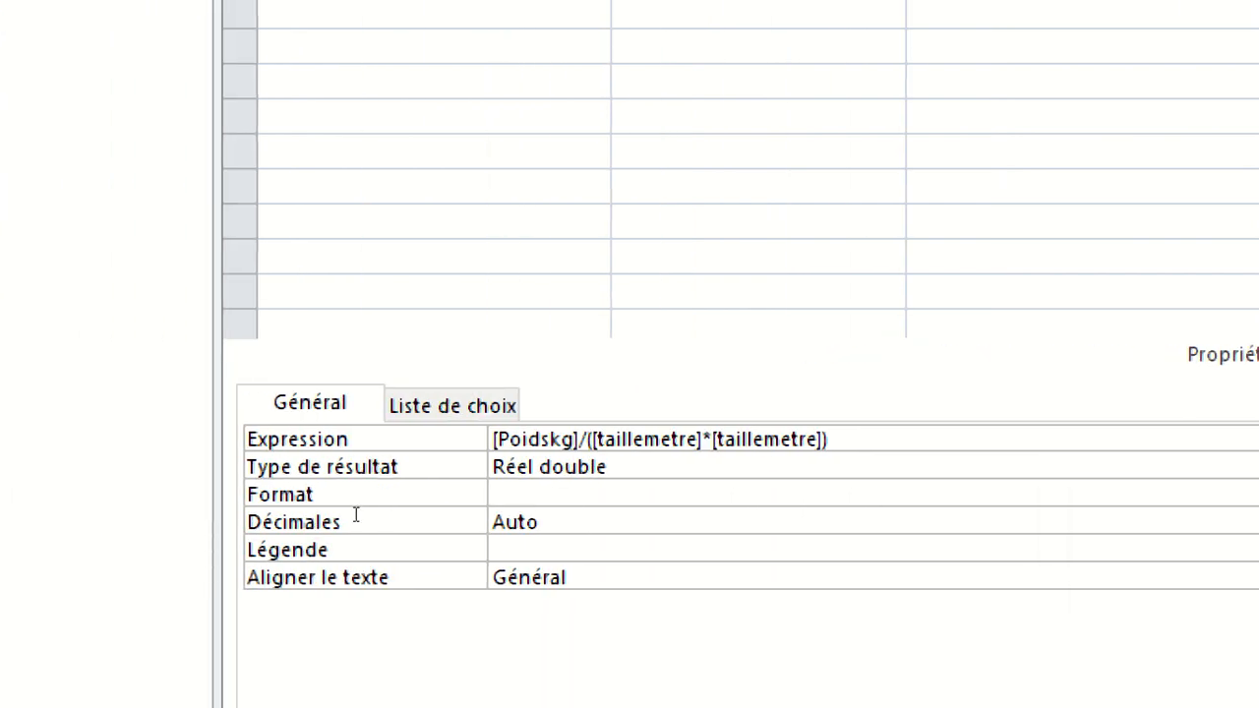
pyautogui.moveTo(356, 497); pyautogui.dragTo(303, 499)
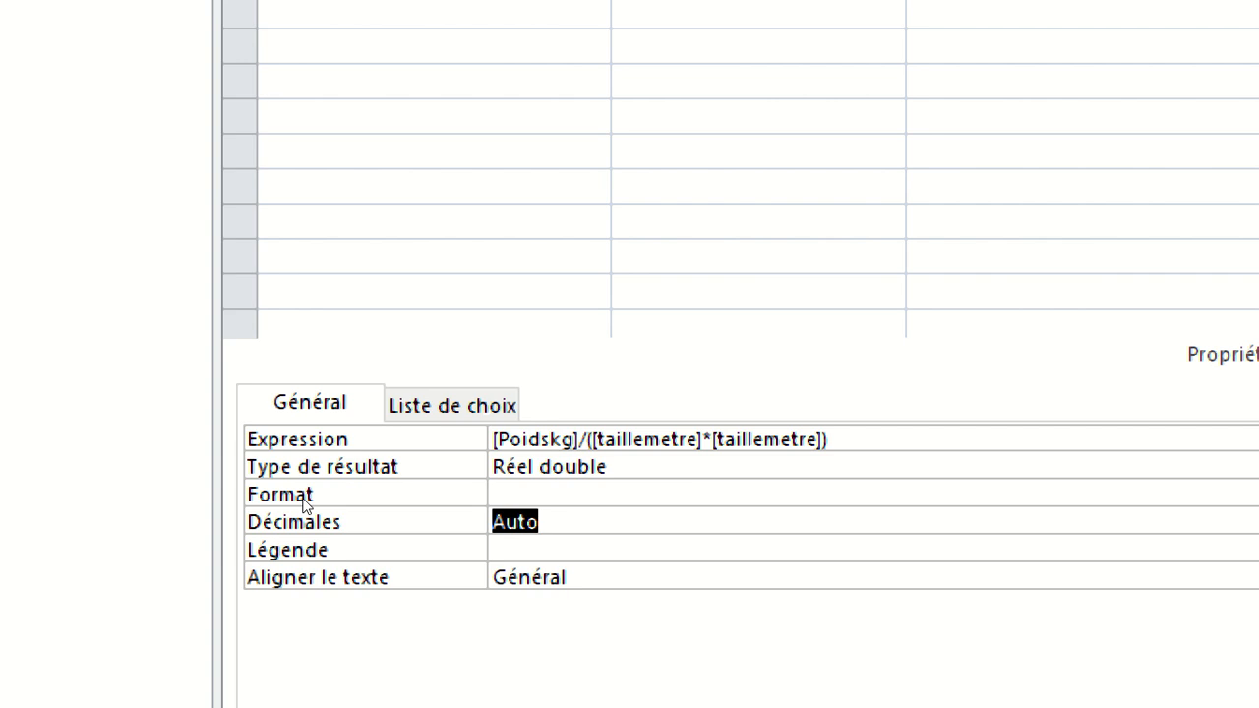
pyautogui.write('2')
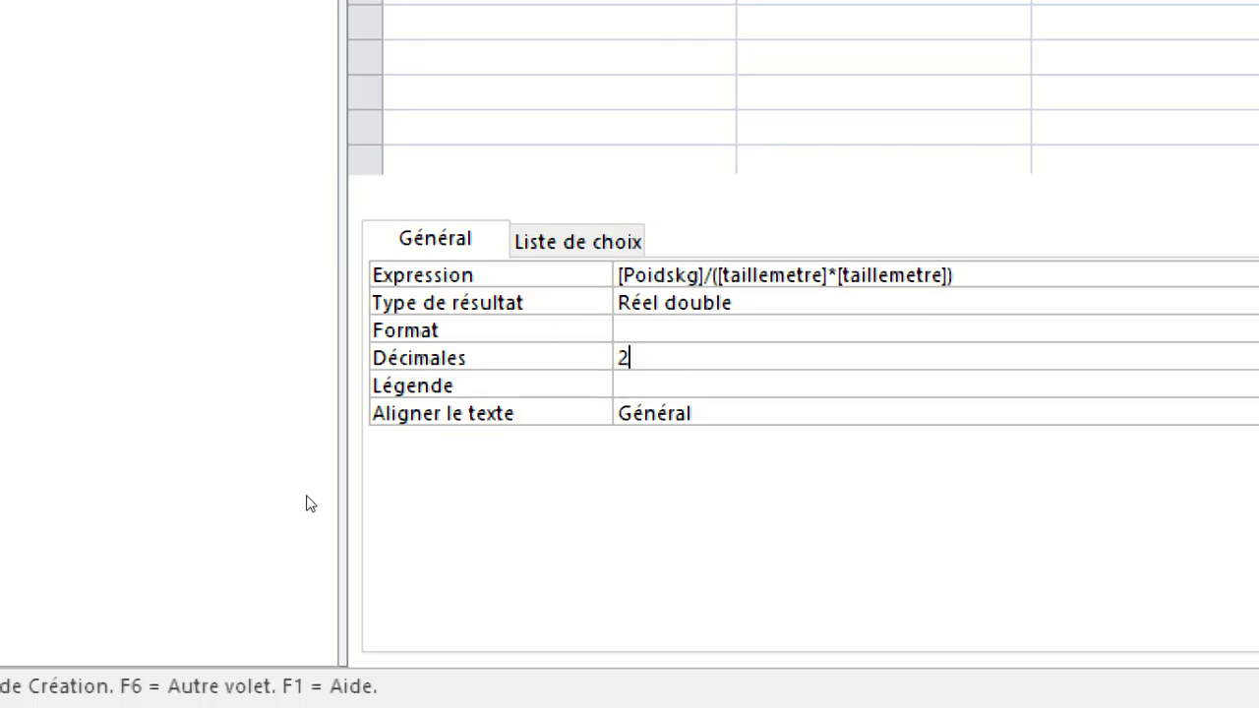
pyautogui.press('Return')
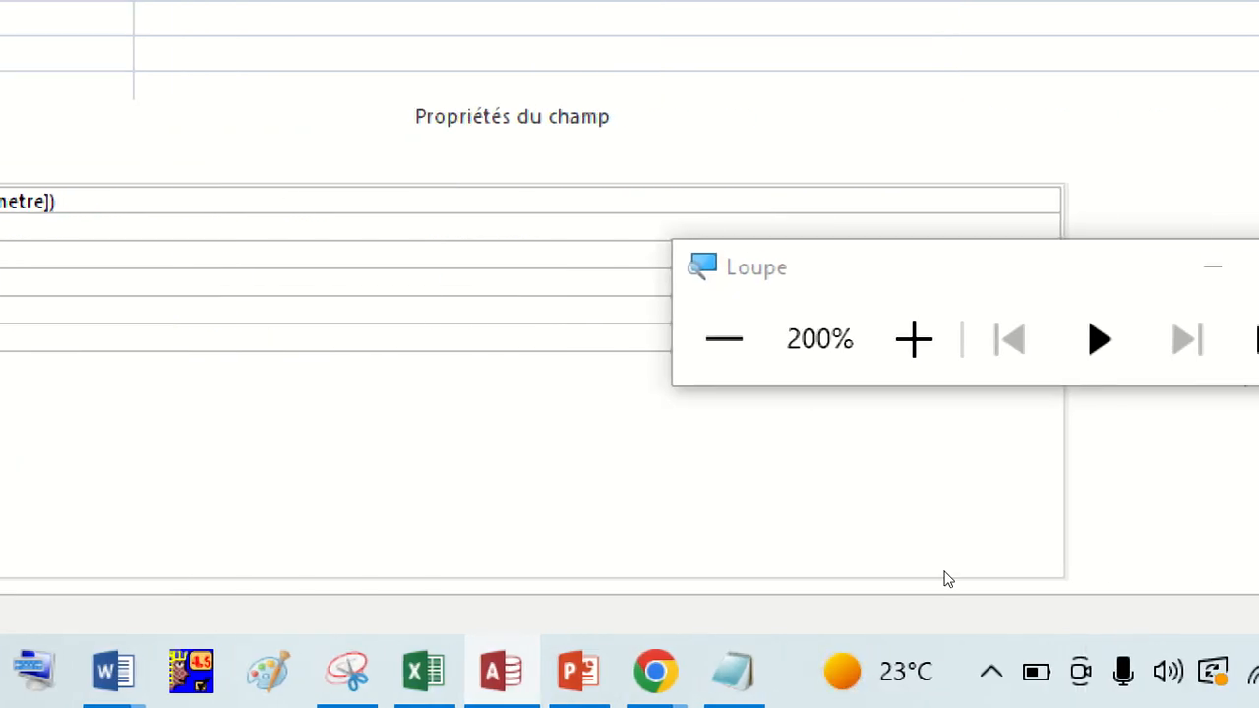
pyautogui.click(837, 524)
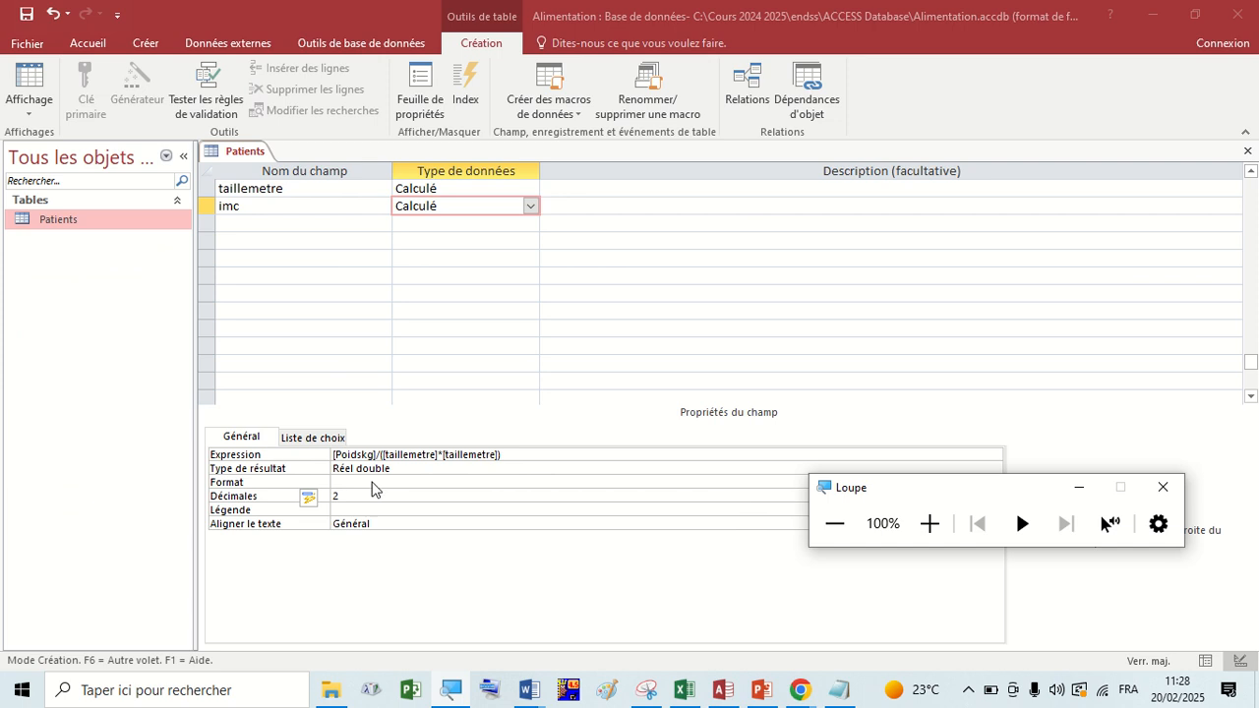
# Save the Patients table design and check the first record's imc value in datasheet view.
pyautogui.click(371, 483)
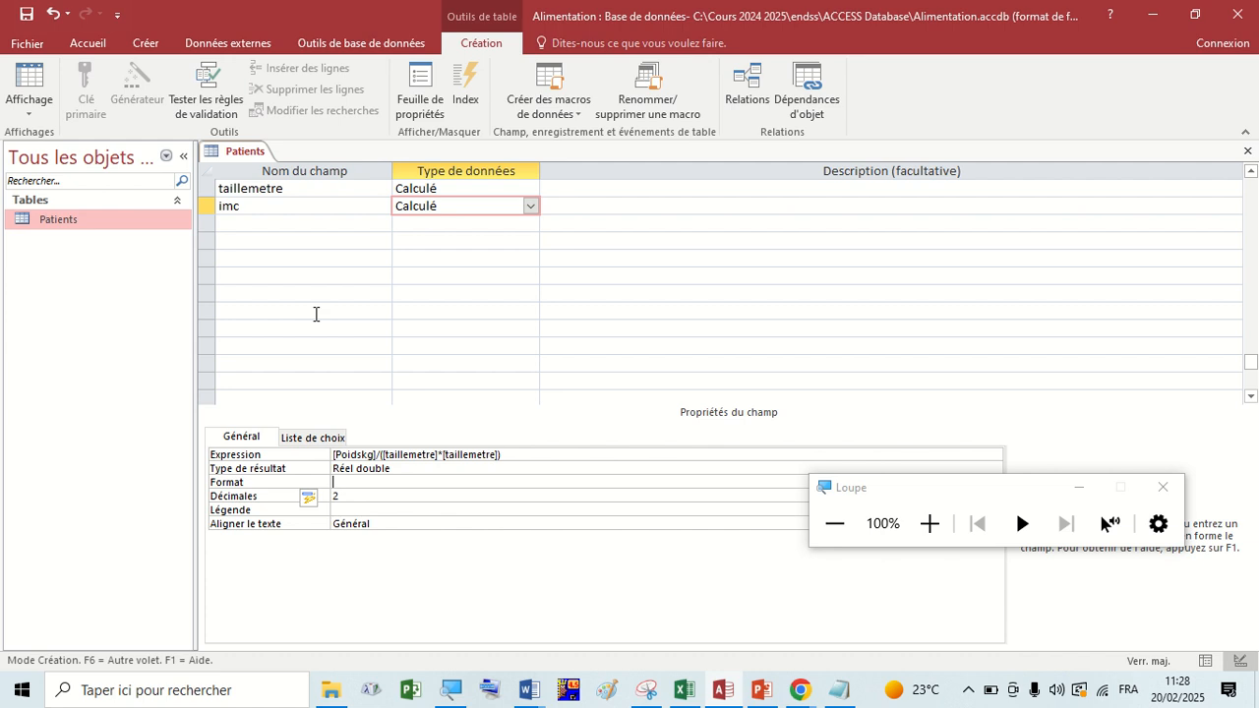
pyautogui.click(28, 18)
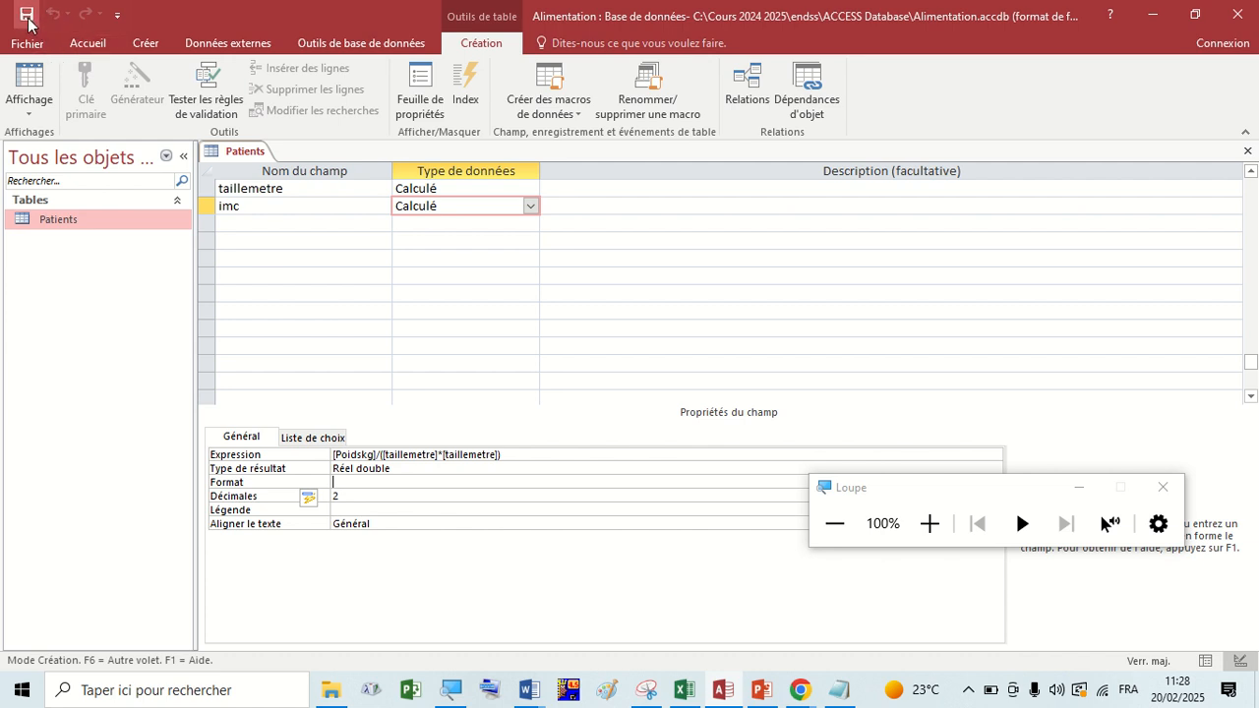
pyautogui.rightClick(224, 156)
pyautogui.click(280, 255)
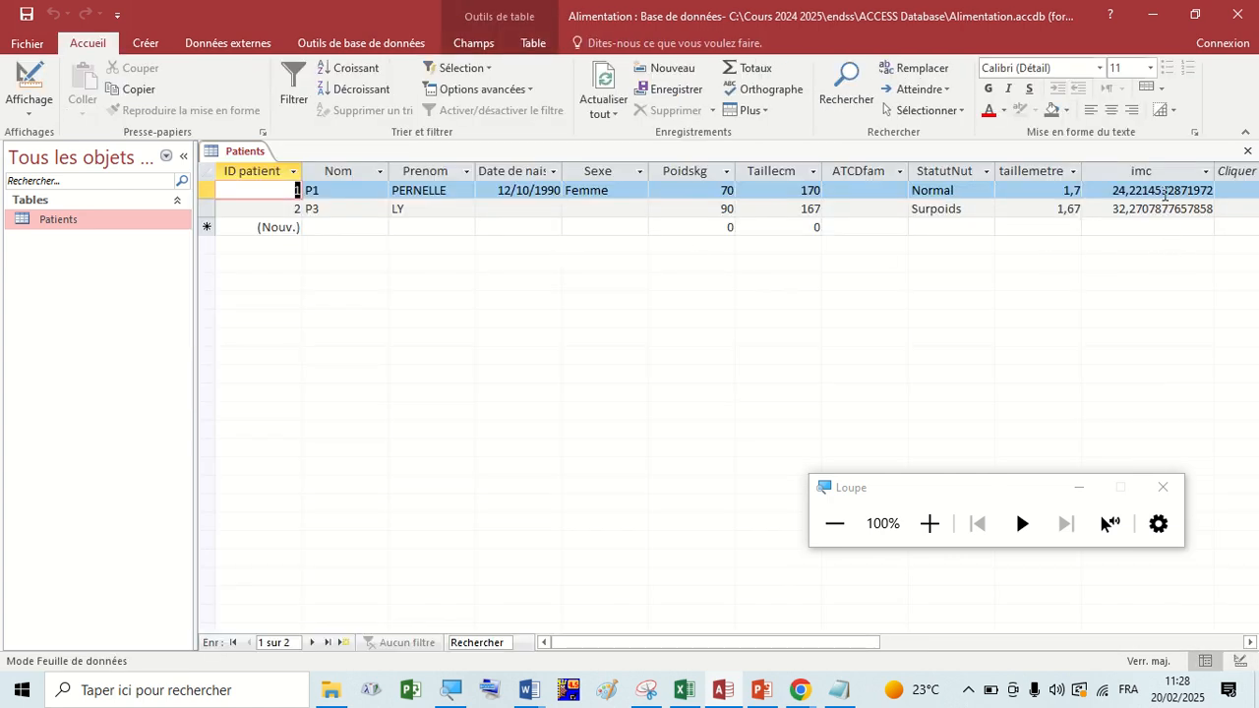
pyautogui.click(1165, 191)
# Return to design view and set the imc field's Format to Nombre général, moving the magnifier window out of the way.
pyautogui.click(27, 84)
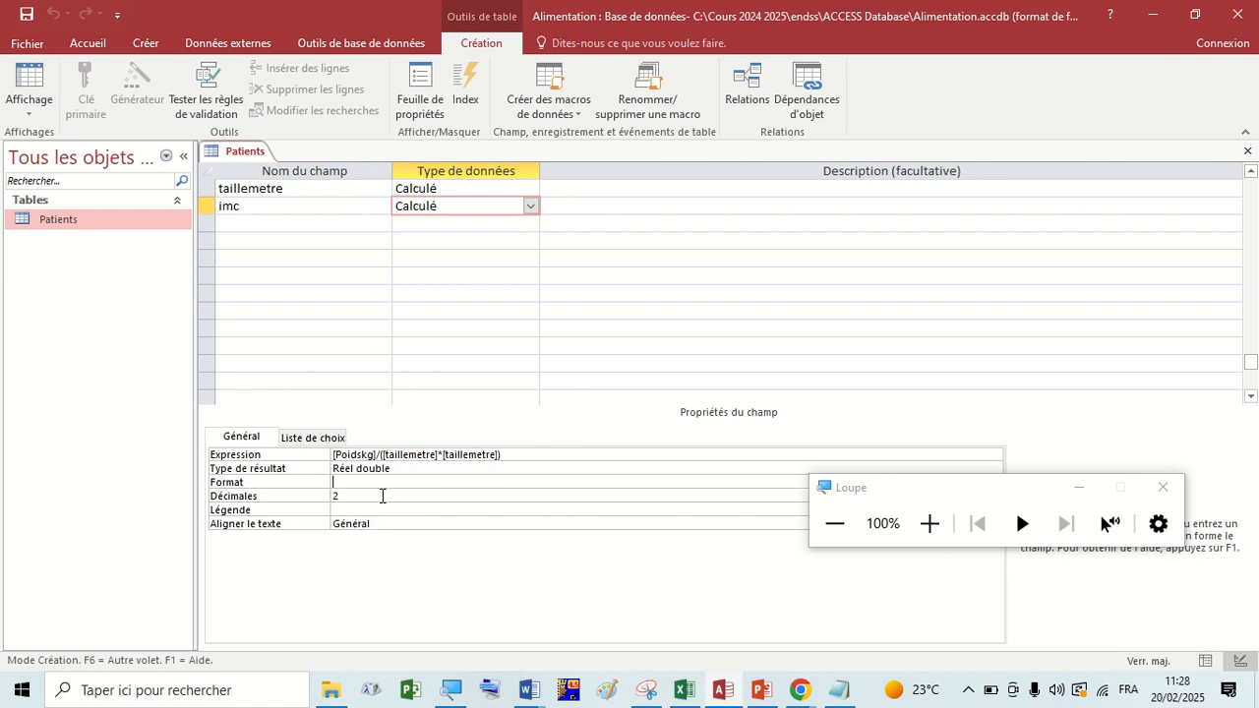
pyautogui.click(372, 497)
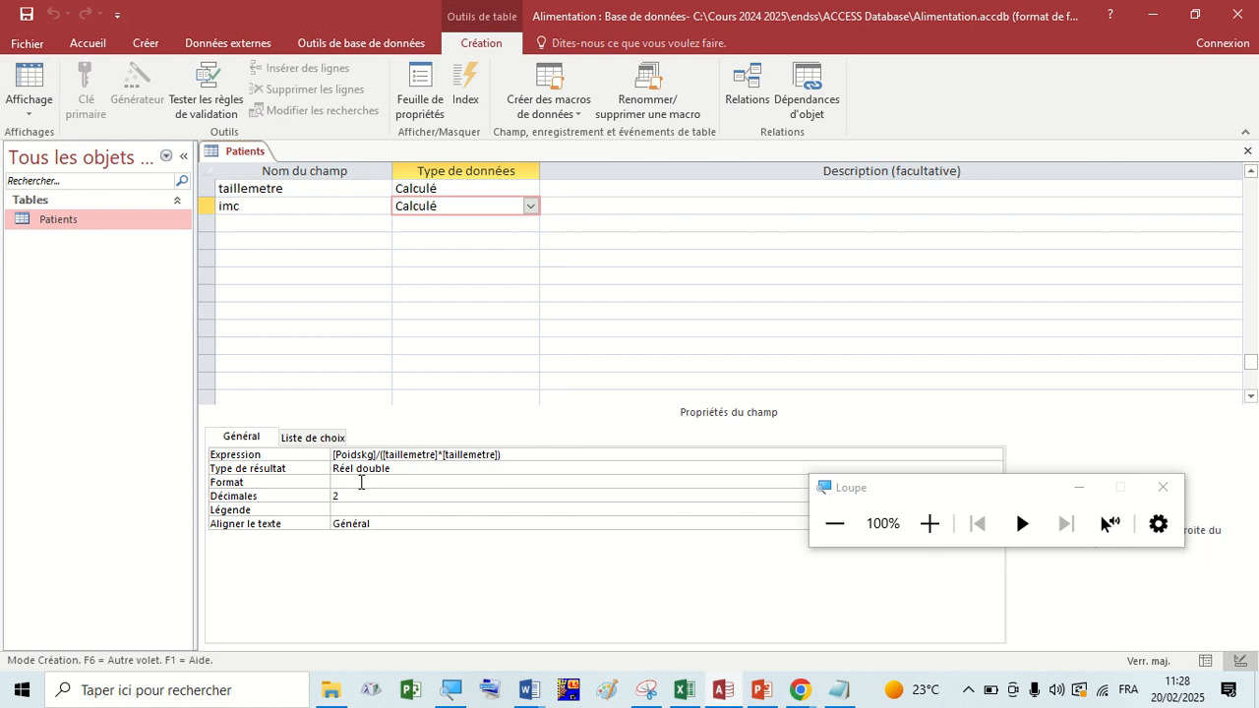
pyautogui.click(360, 482)
pyautogui.moveTo(906, 484); pyautogui.dragTo(925, 573)
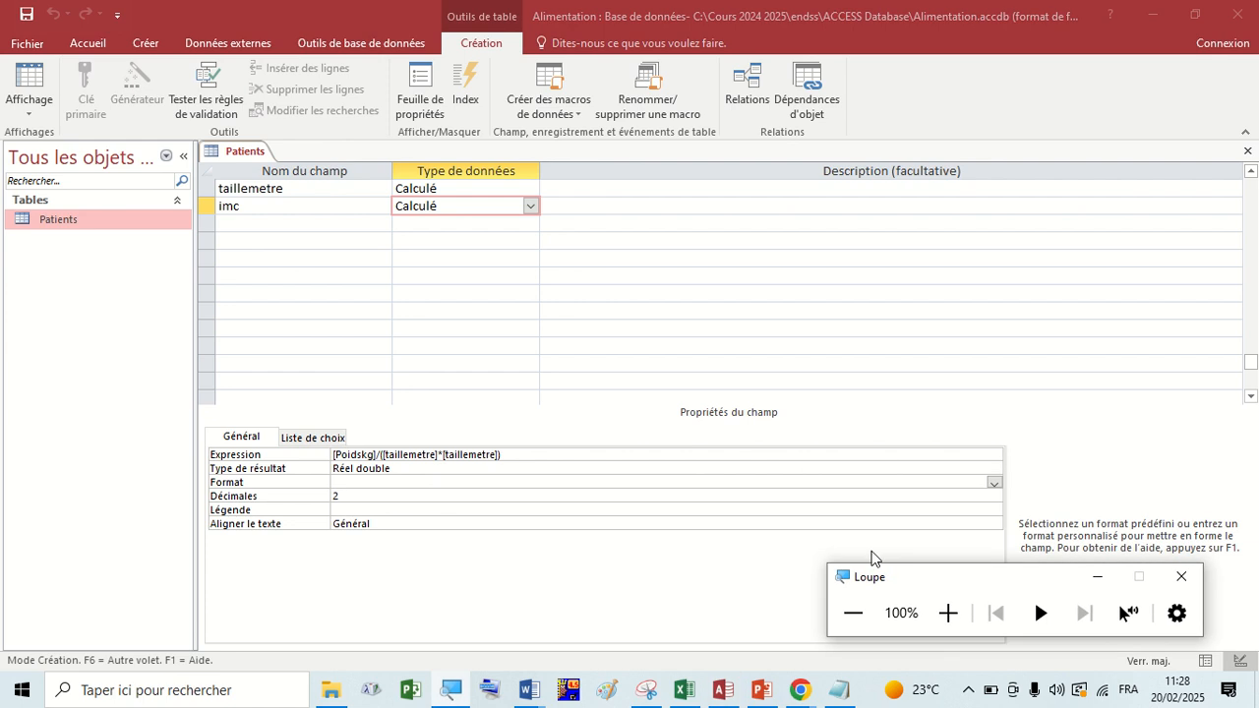
pyautogui.click(994, 482)
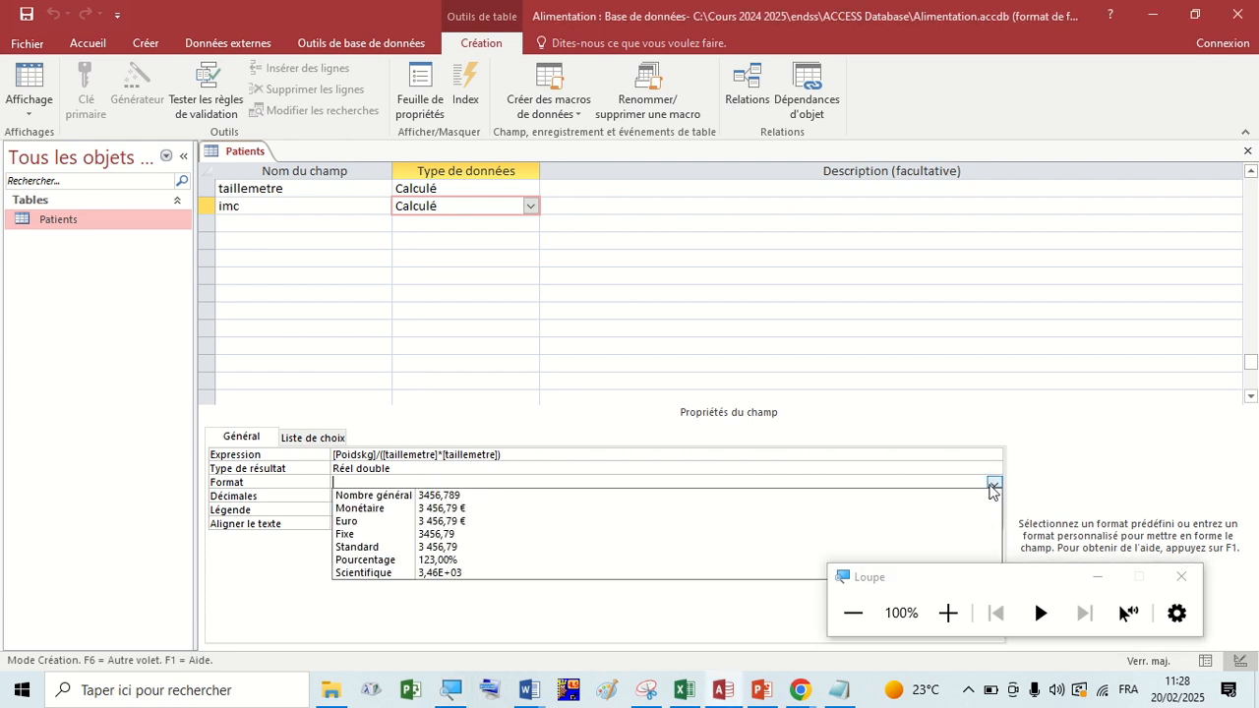
pyautogui.click(370, 497)
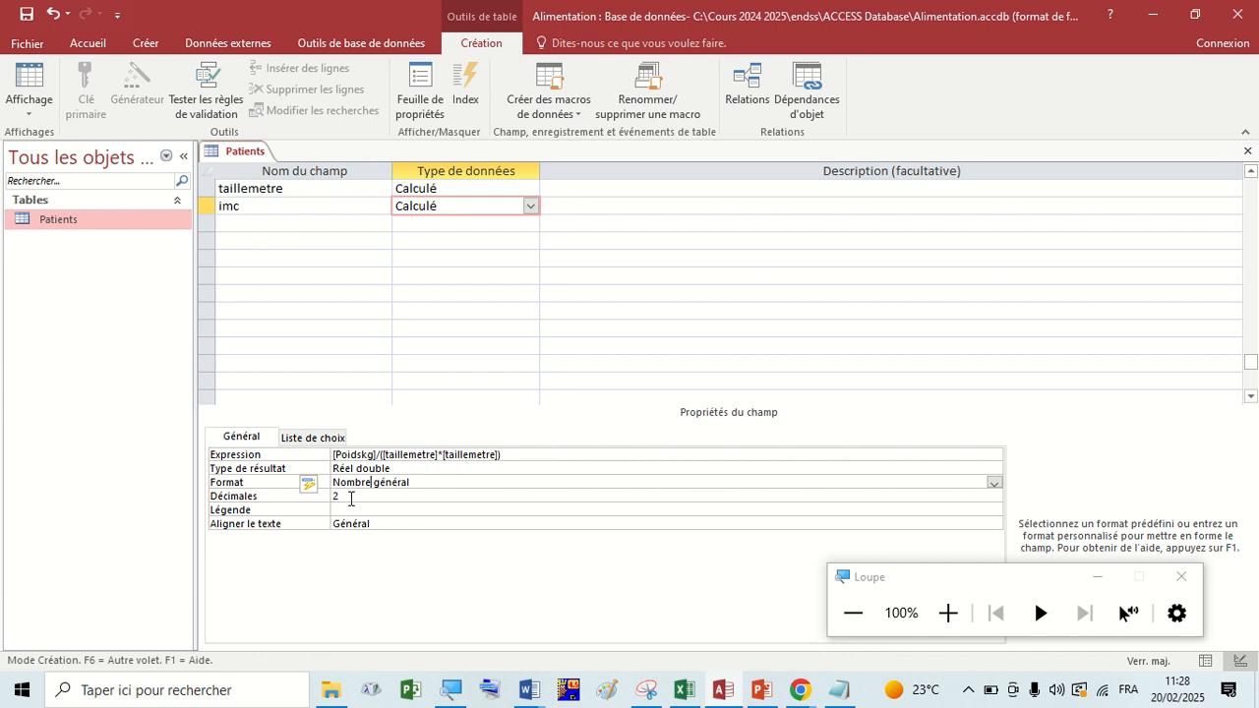
pyautogui.click(350, 498)
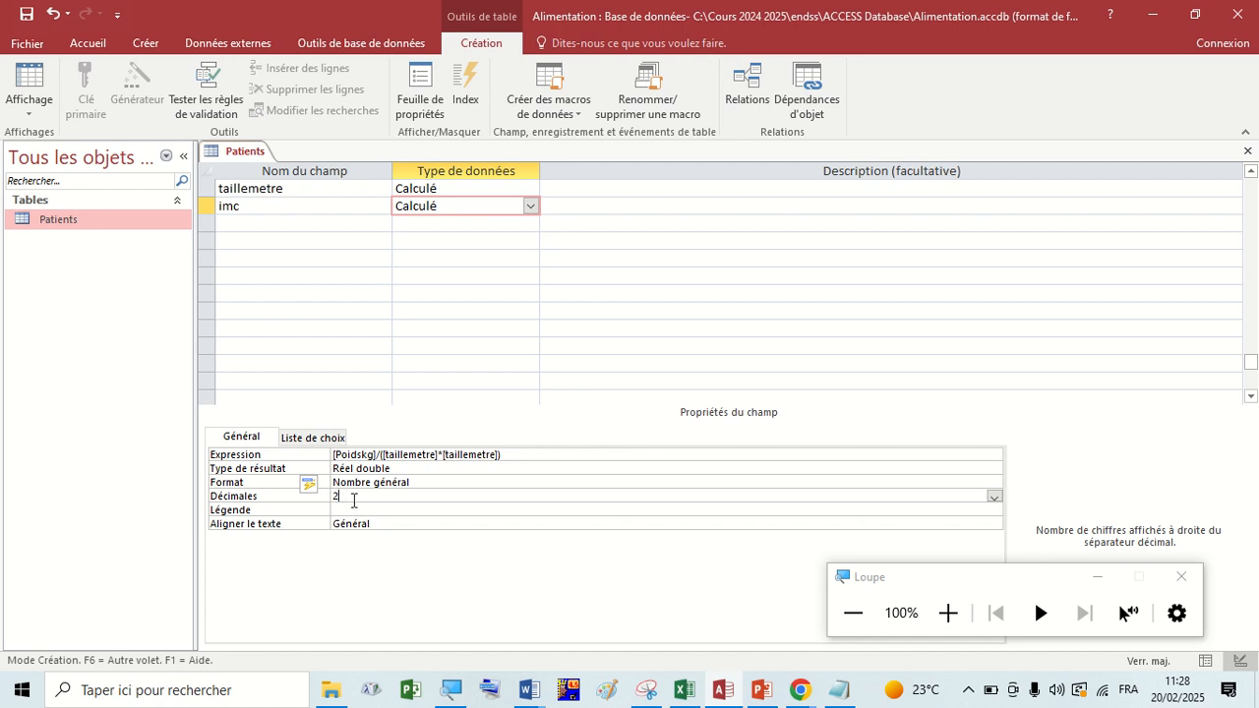
# Save the format change and compare the imc and taillemetre values in datasheet view.
pyautogui.click(26, 13)
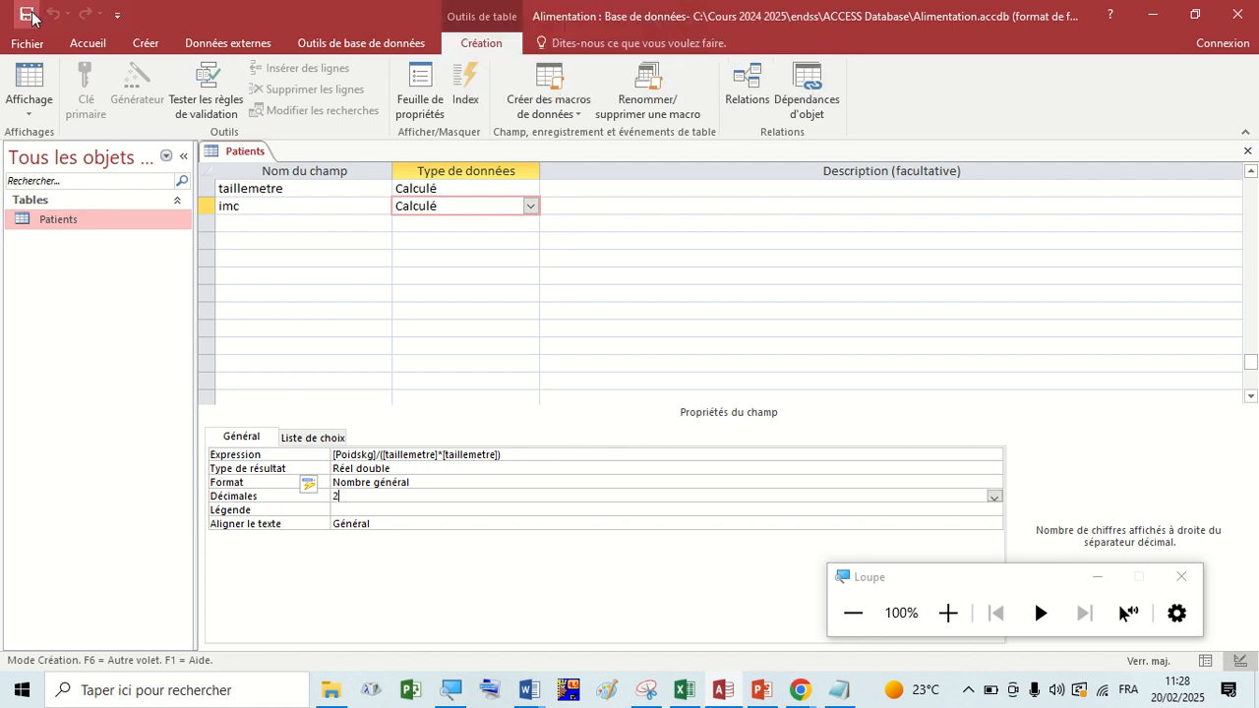
pyautogui.rightClick(249, 150)
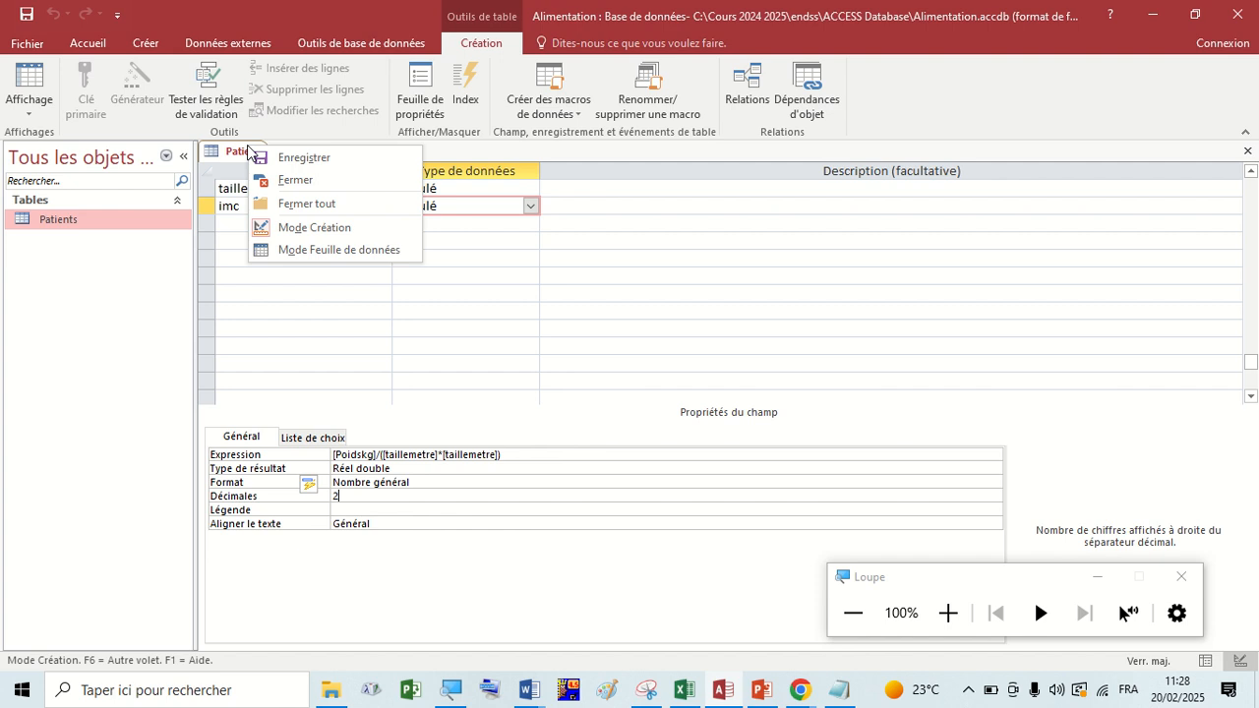
pyautogui.click(301, 250)
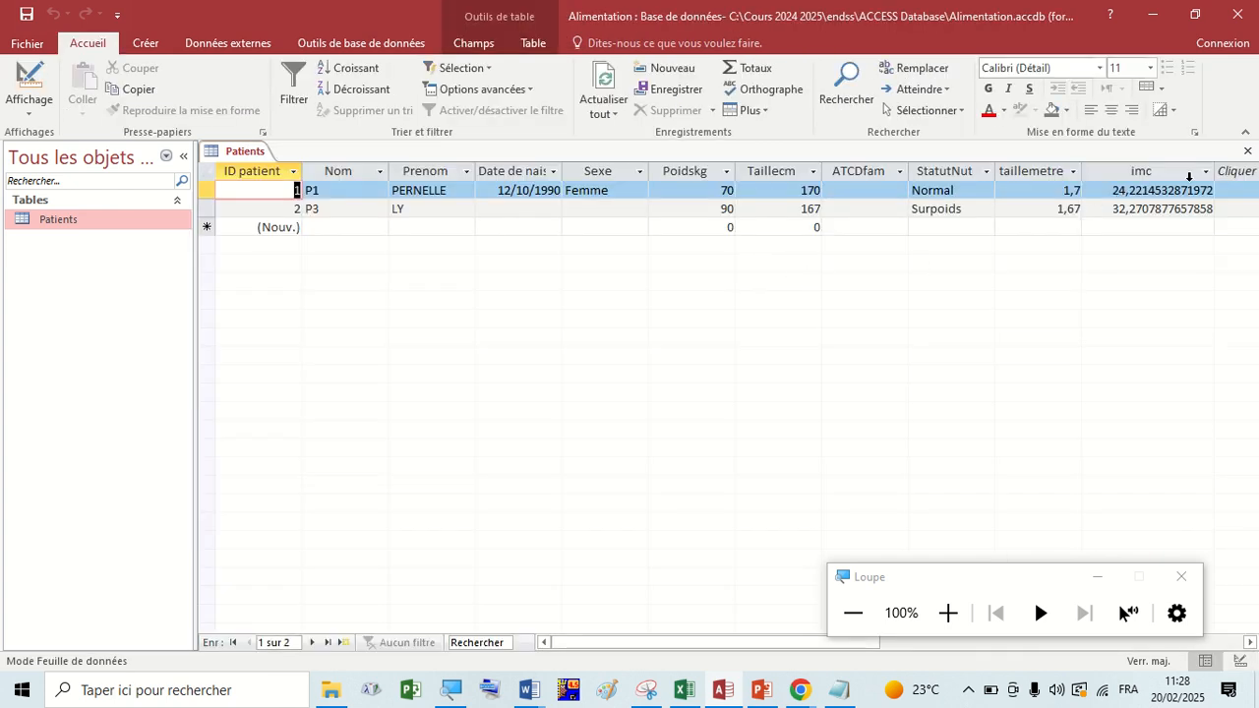
pyautogui.click(1163, 192)
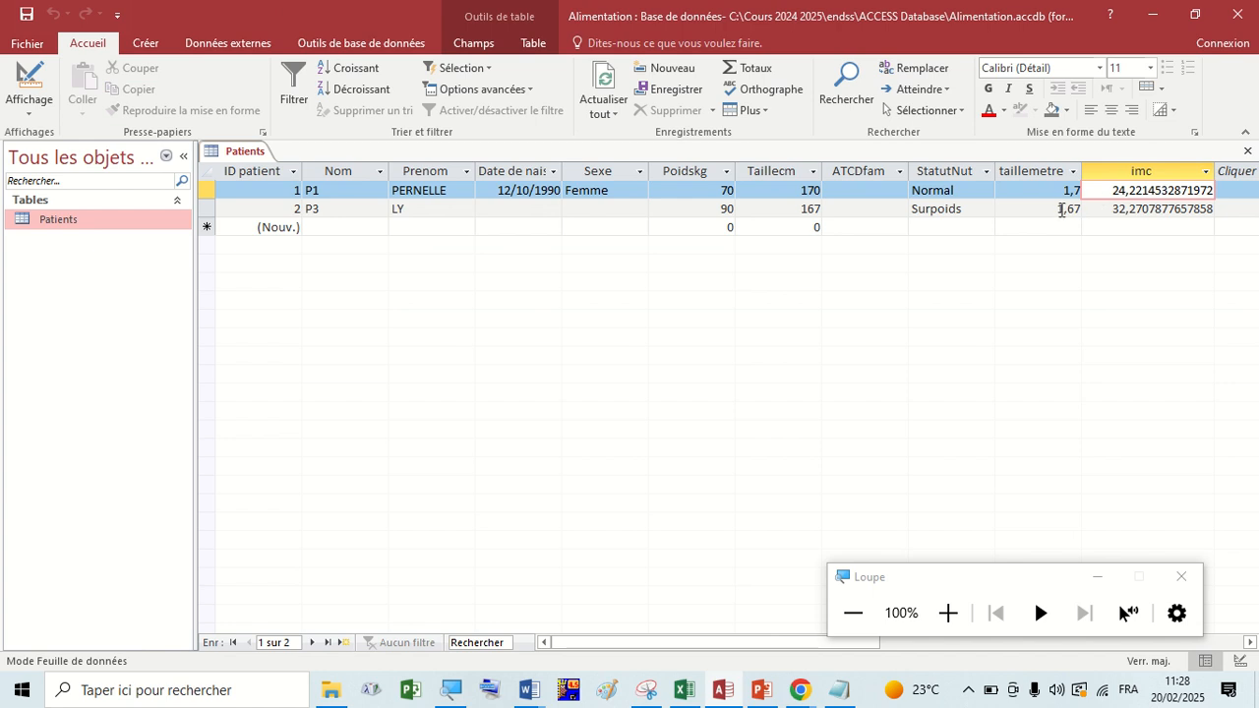
pyautogui.click(1062, 210)
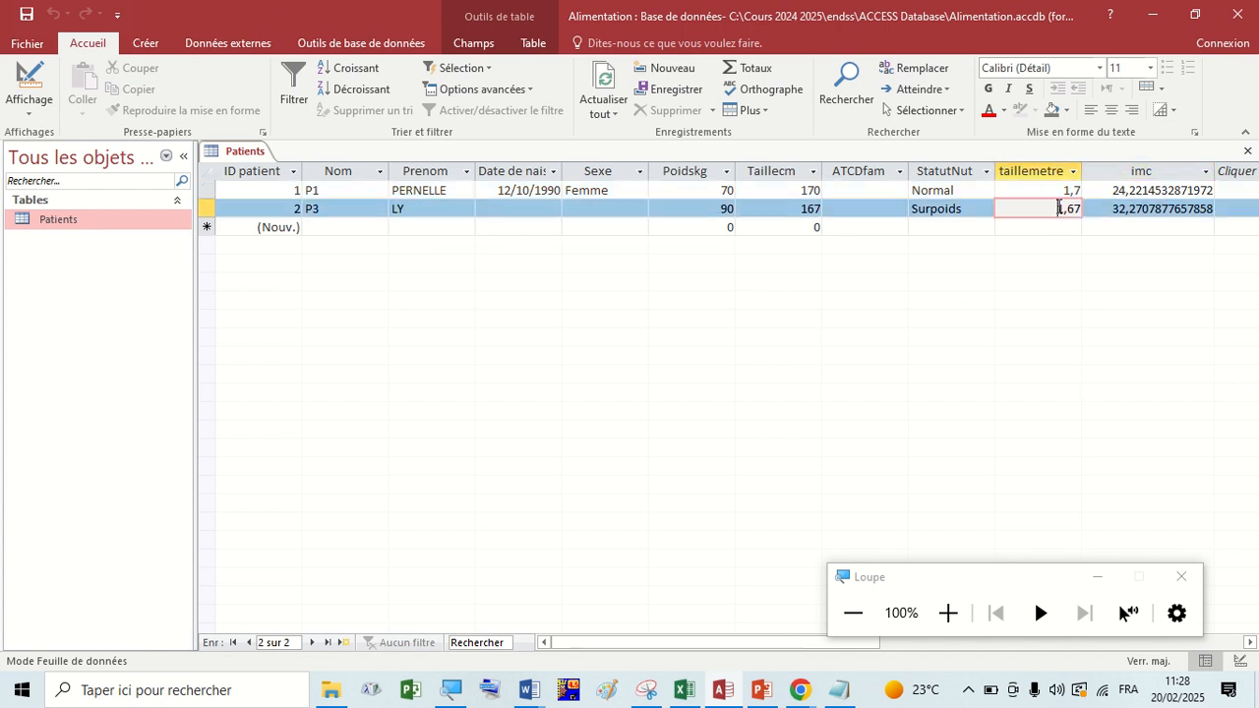
# Return to design view and examine the taillemetre field's general properties, particularly its Décimales setting.
pyautogui.click(47, 98)
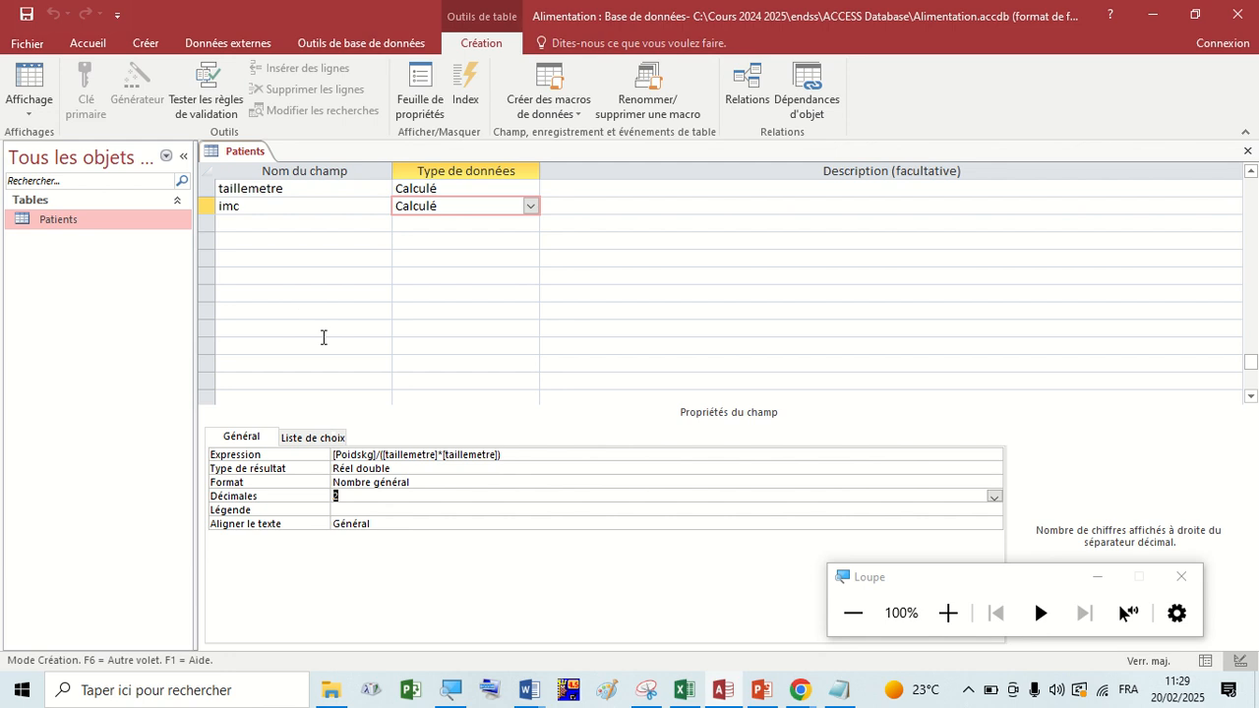
pyautogui.scroll(-2, 322, 337)
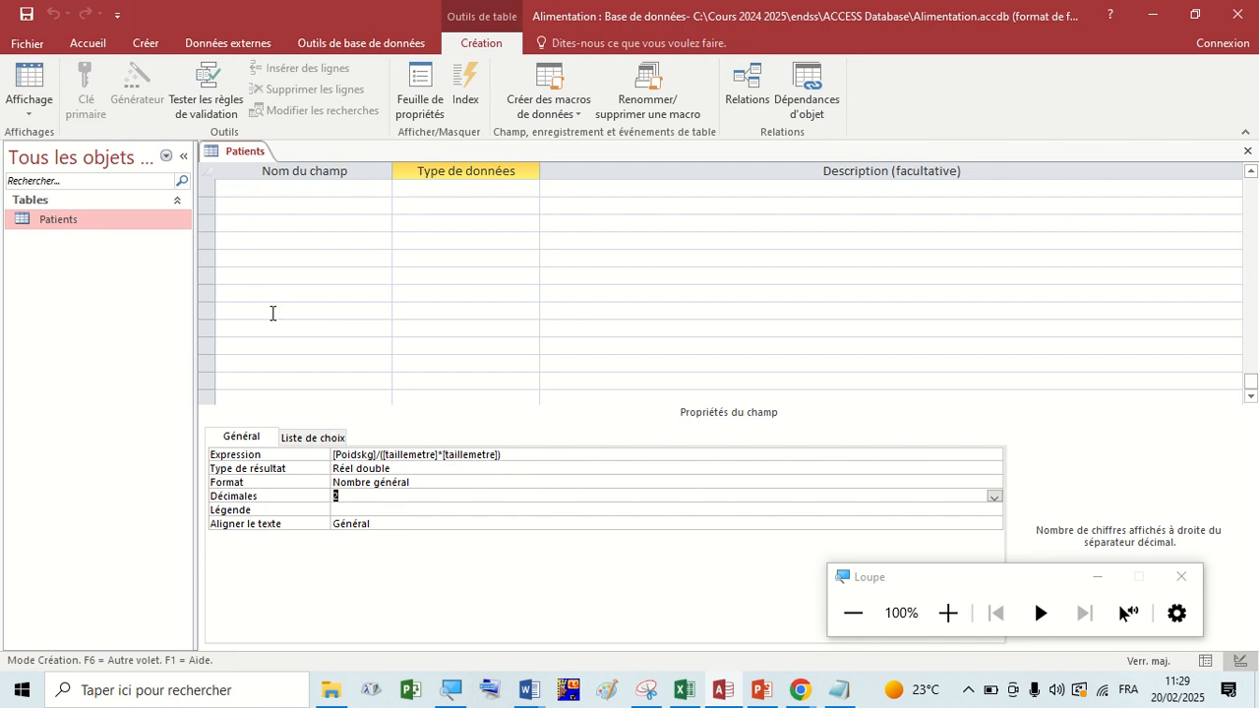
pyautogui.scroll(3, 347, 264)
pyautogui.scroll(-1, 349, 261)
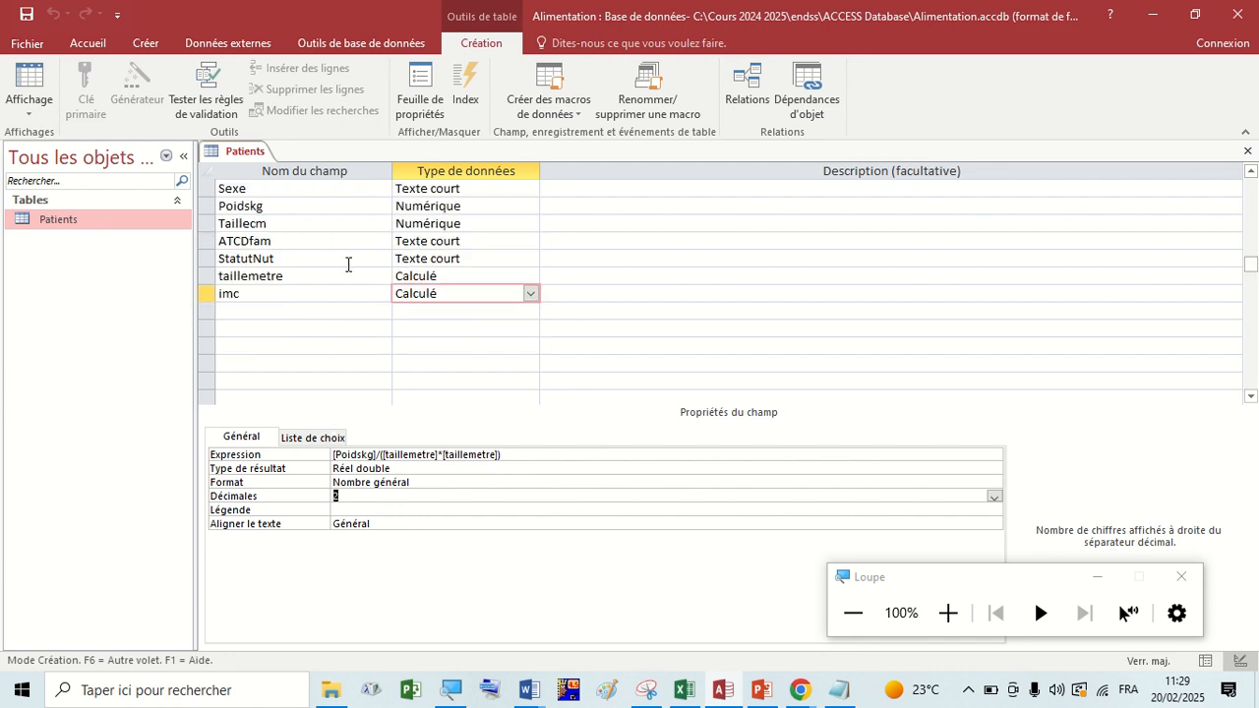
pyautogui.click(427, 277)
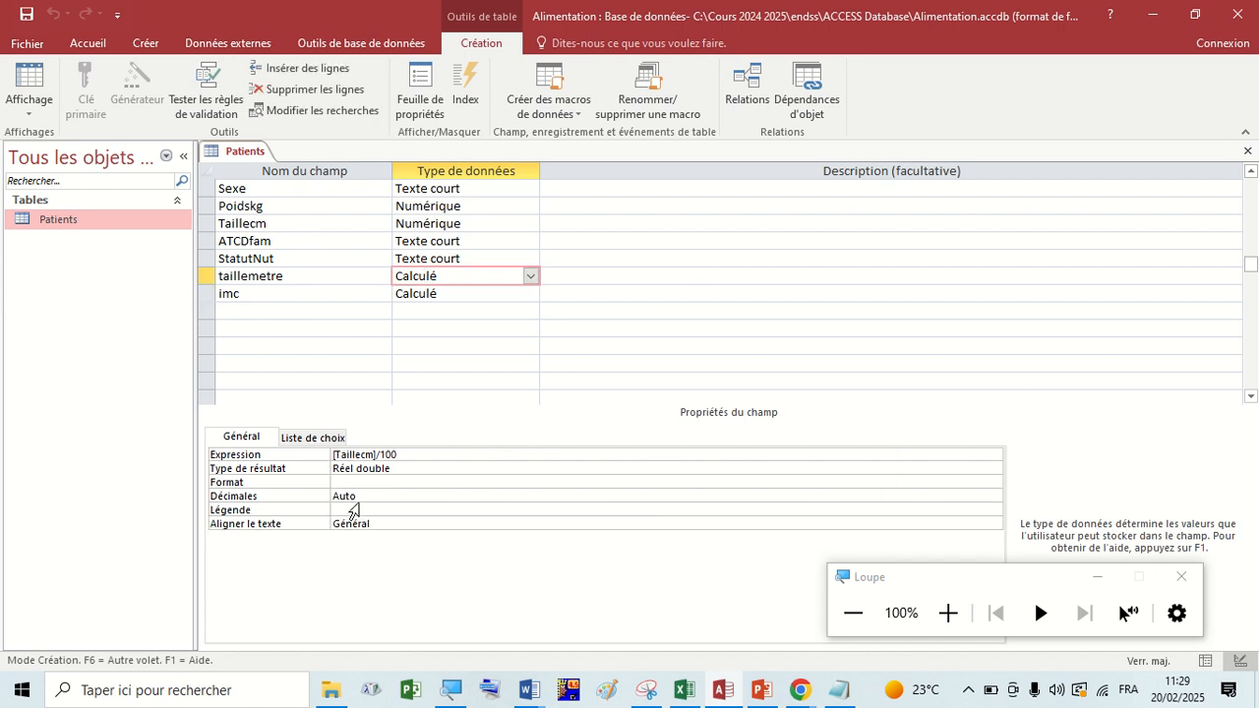
pyautogui.click(360, 499)
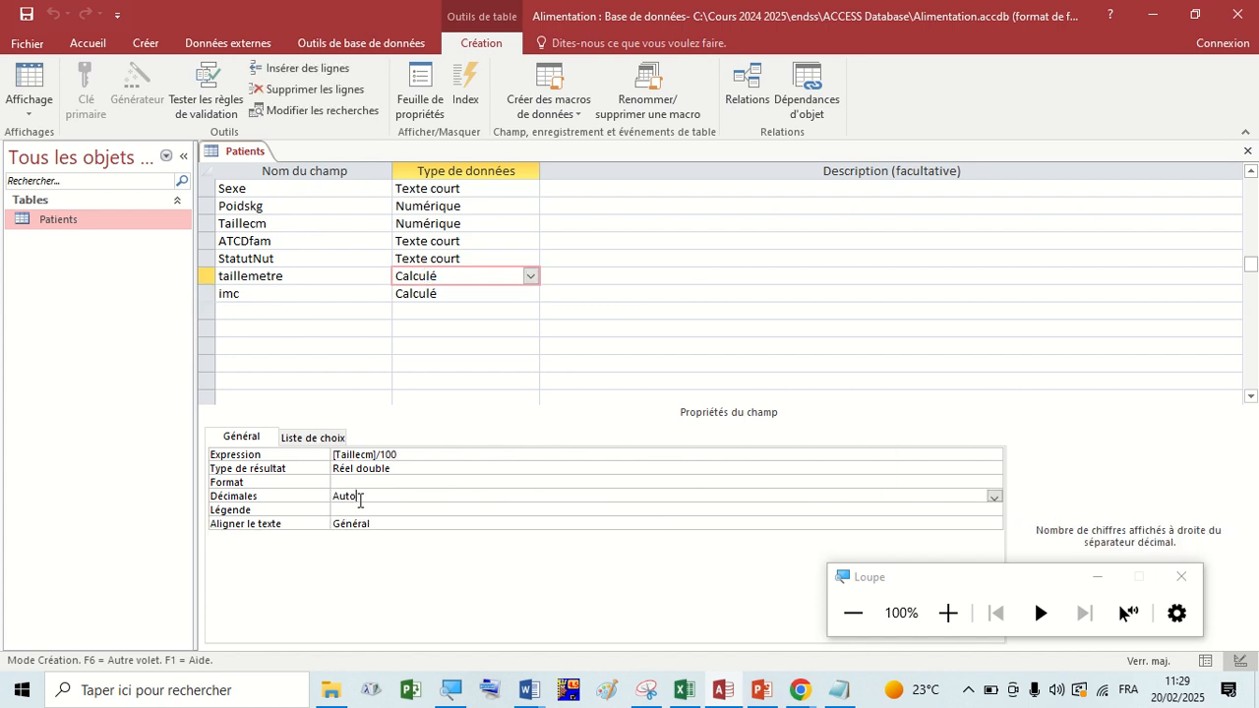
# Set the imc field's Type de résultat to Réel simple.
pyautogui.click(427, 295)
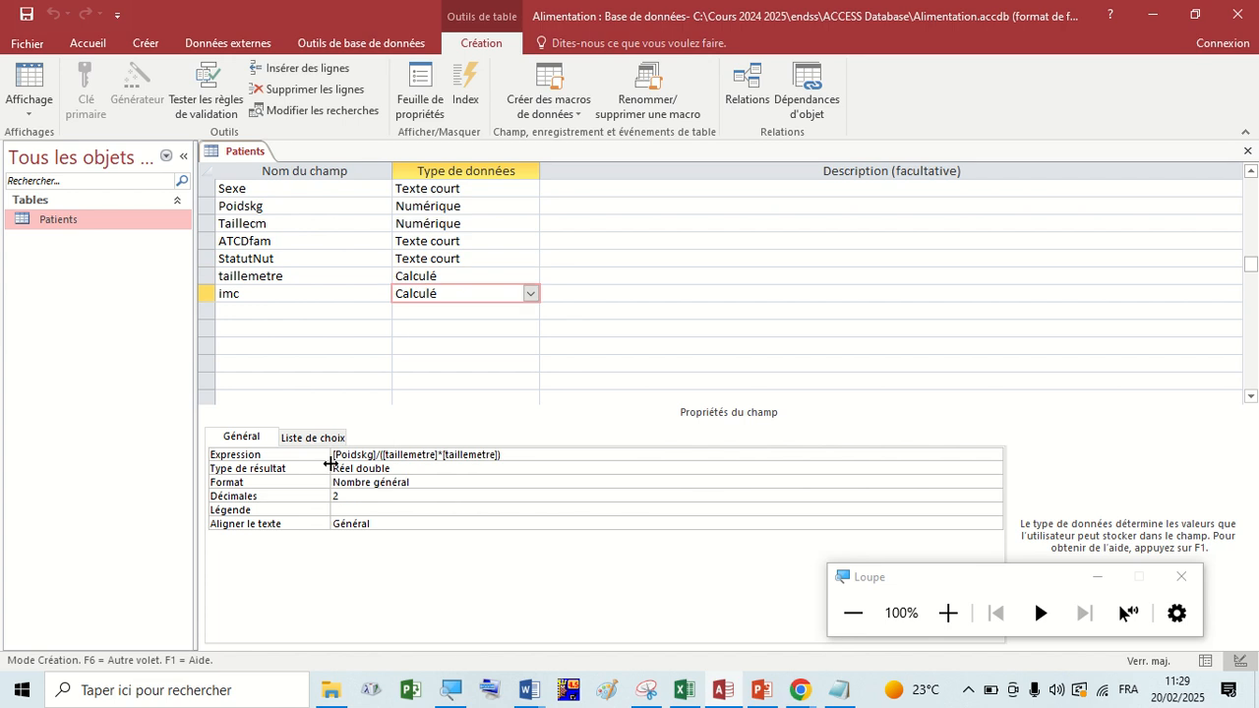
pyautogui.click(413, 468)
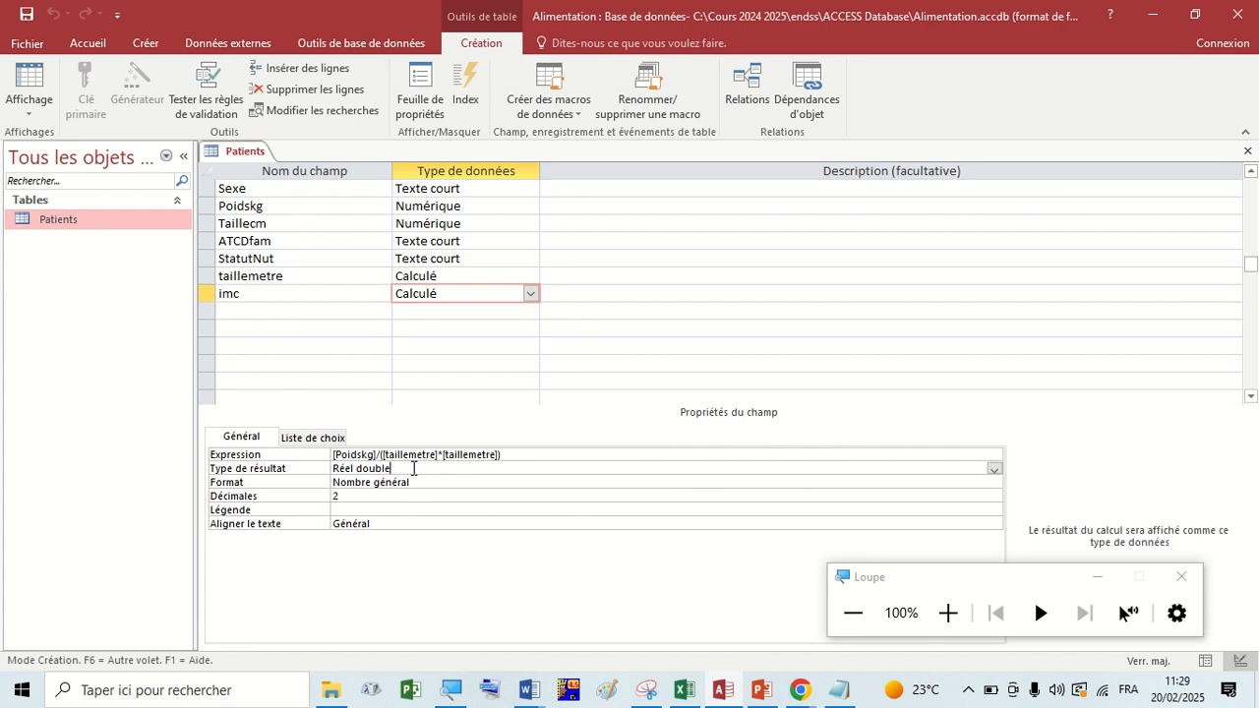
pyautogui.click(994, 469)
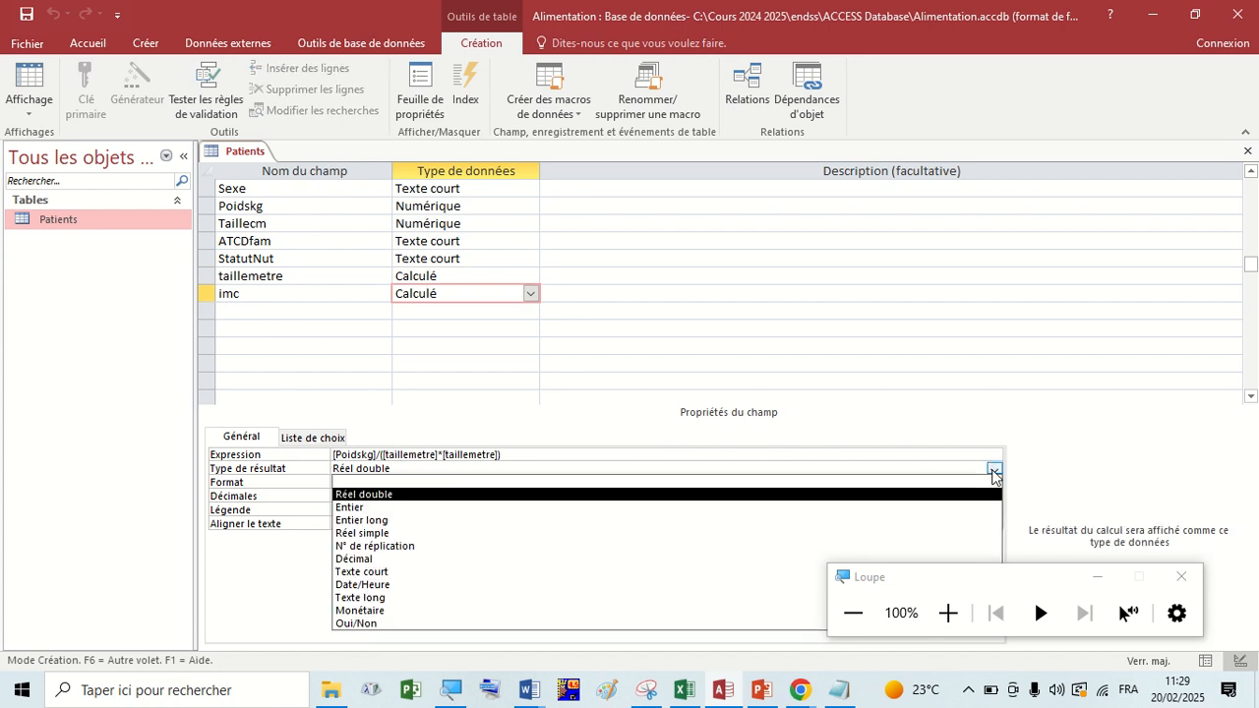
pyautogui.click(368, 533)
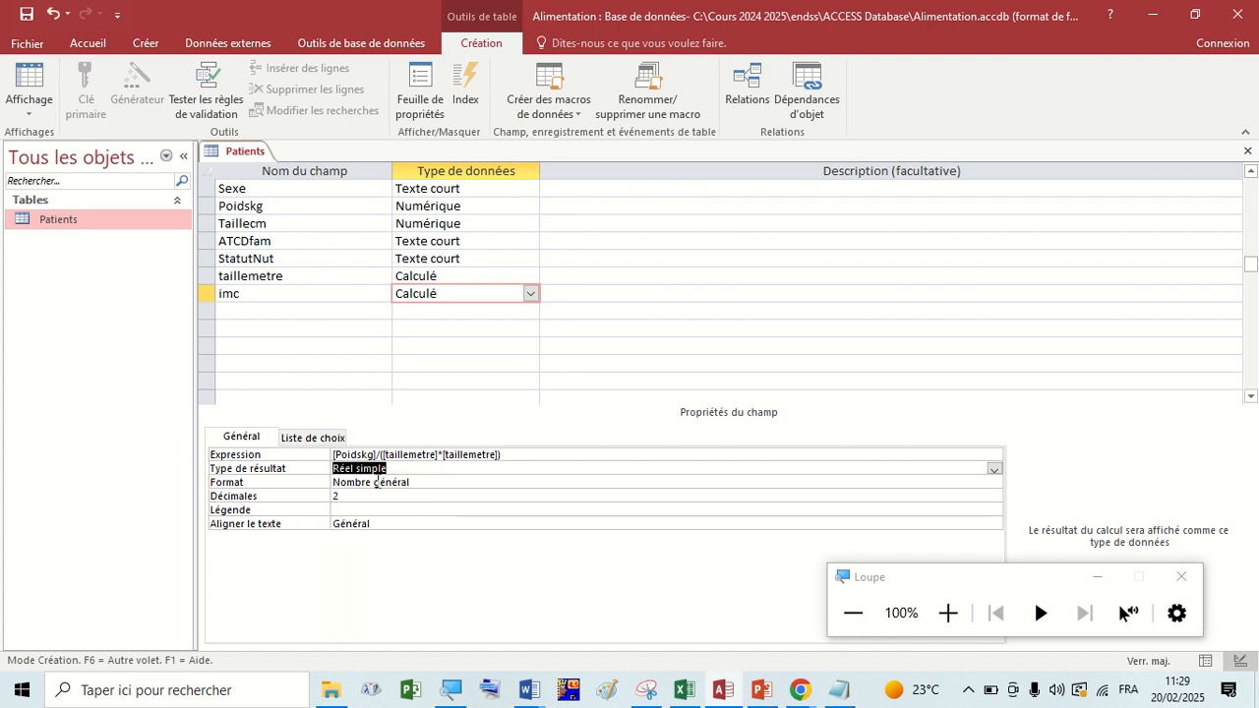
# Save the imc result type change and check the imc values of both records in datasheet view.
pyautogui.click(27, 14)
pyautogui.rightClick(245, 151)
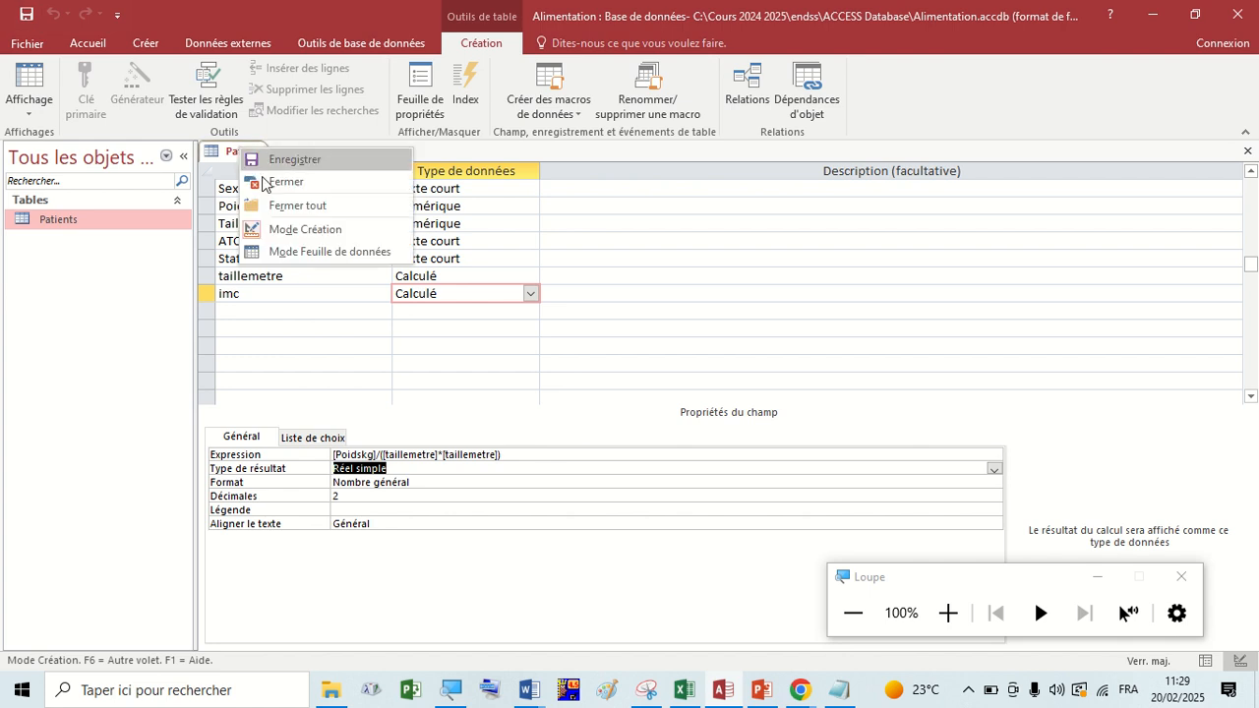
pyautogui.click(292, 254)
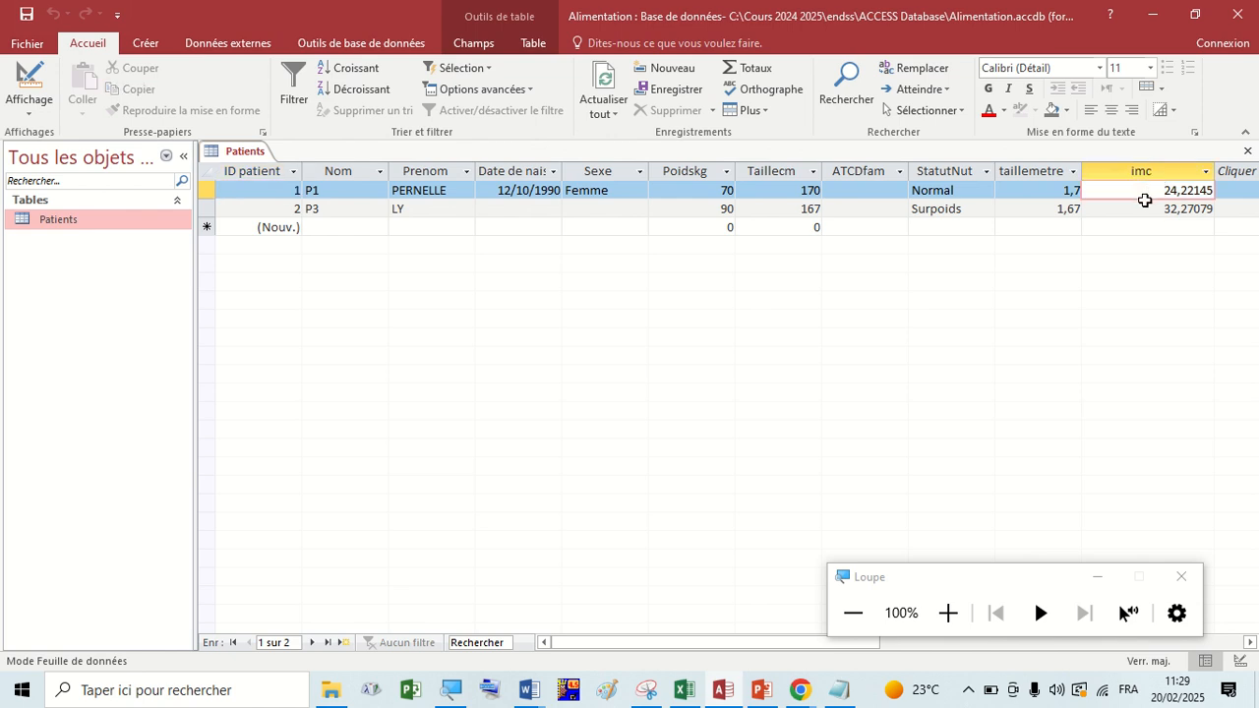
pyautogui.click(1161, 207)
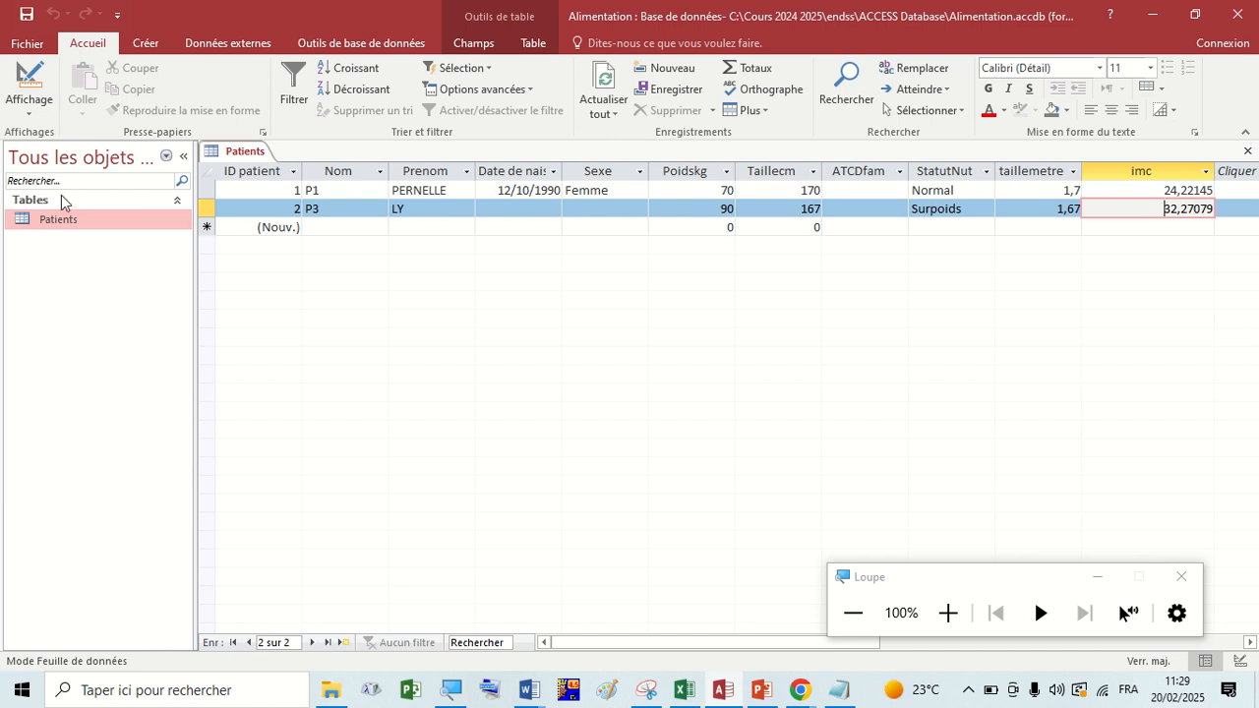
# Return to design view and set the imc field's Format to Standard.
pyautogui.click(28, 81)
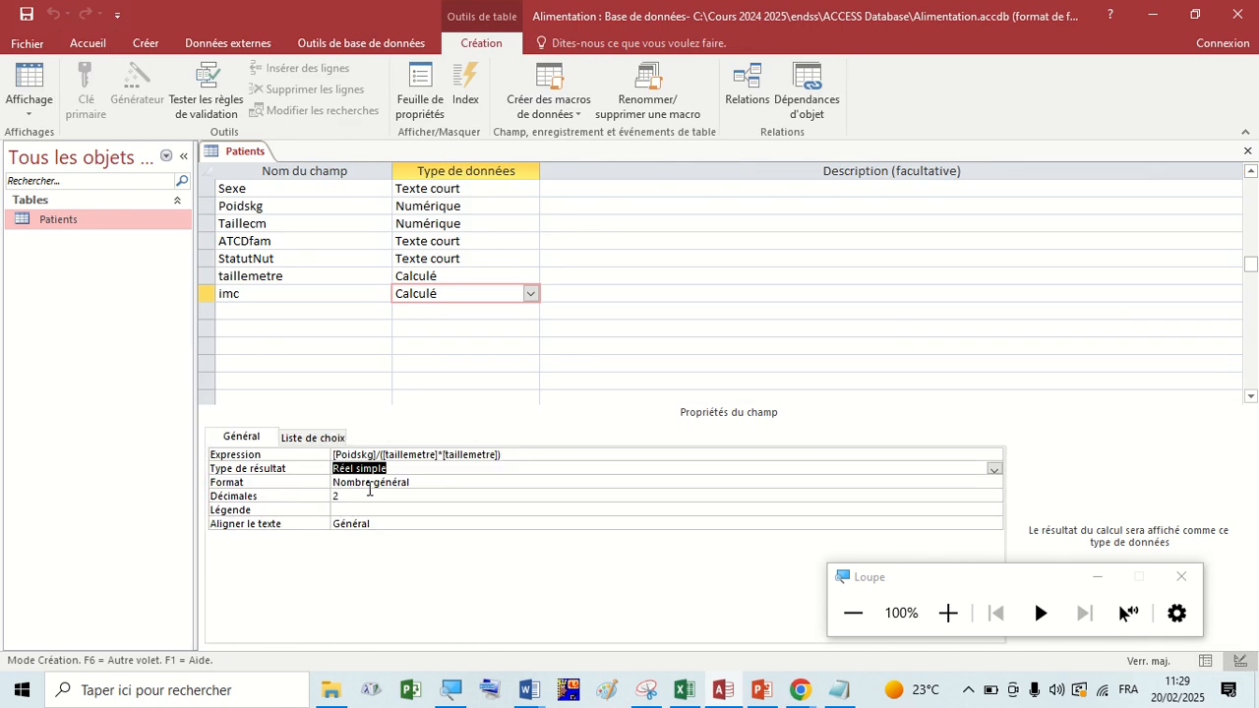
pyautogui.click(374, 482)
pyautogui.click(994, 483)
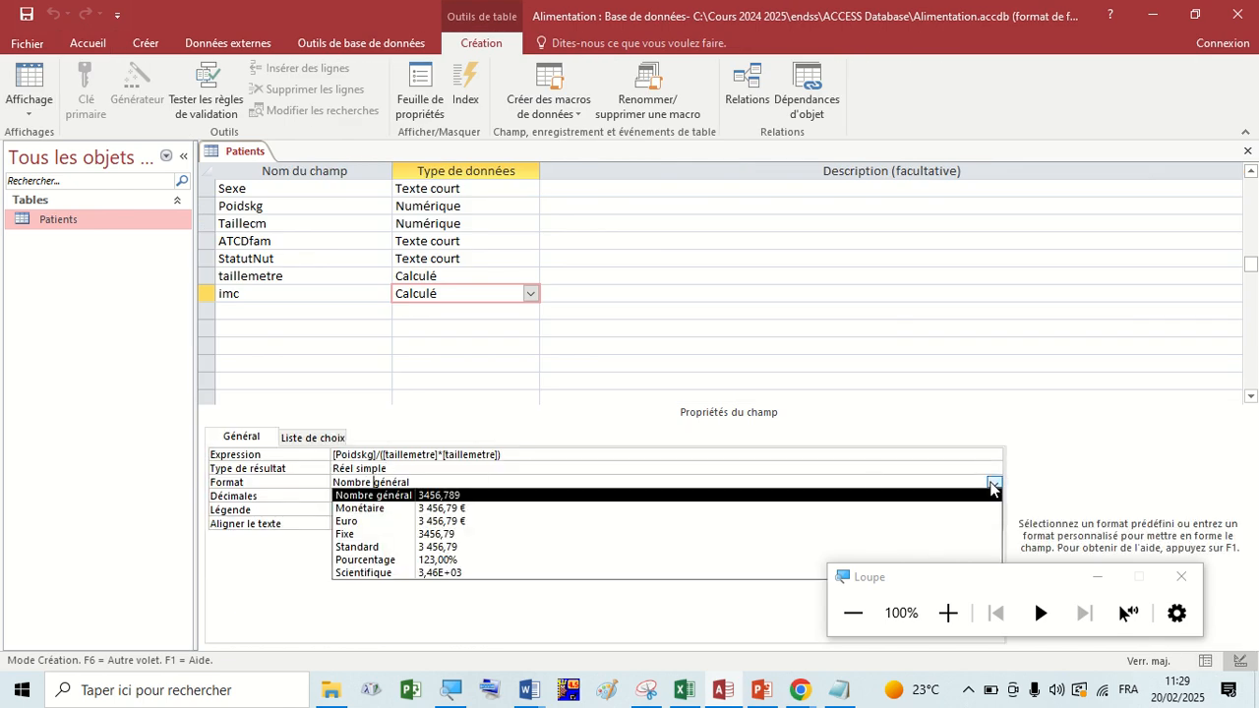
pyautogui.click(403, 547)
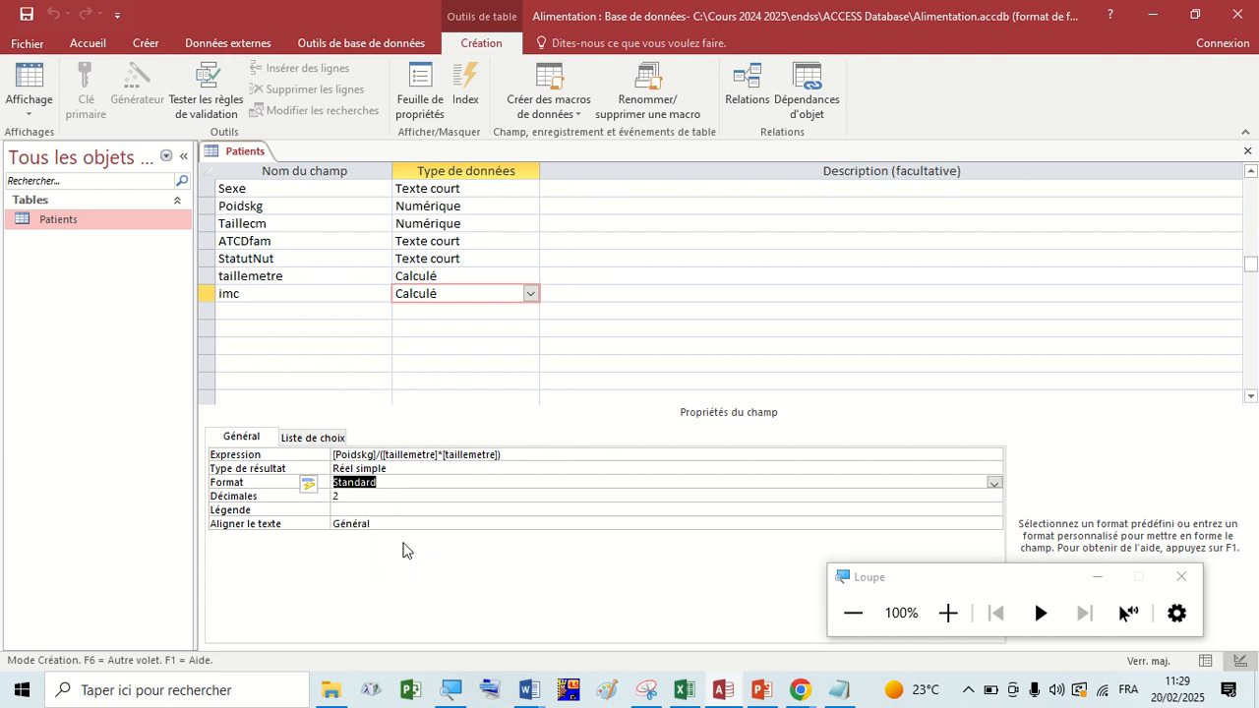
# Magnify the field properties and set the imc field's Décimales to 3.
pyautogui.click(353, 498)
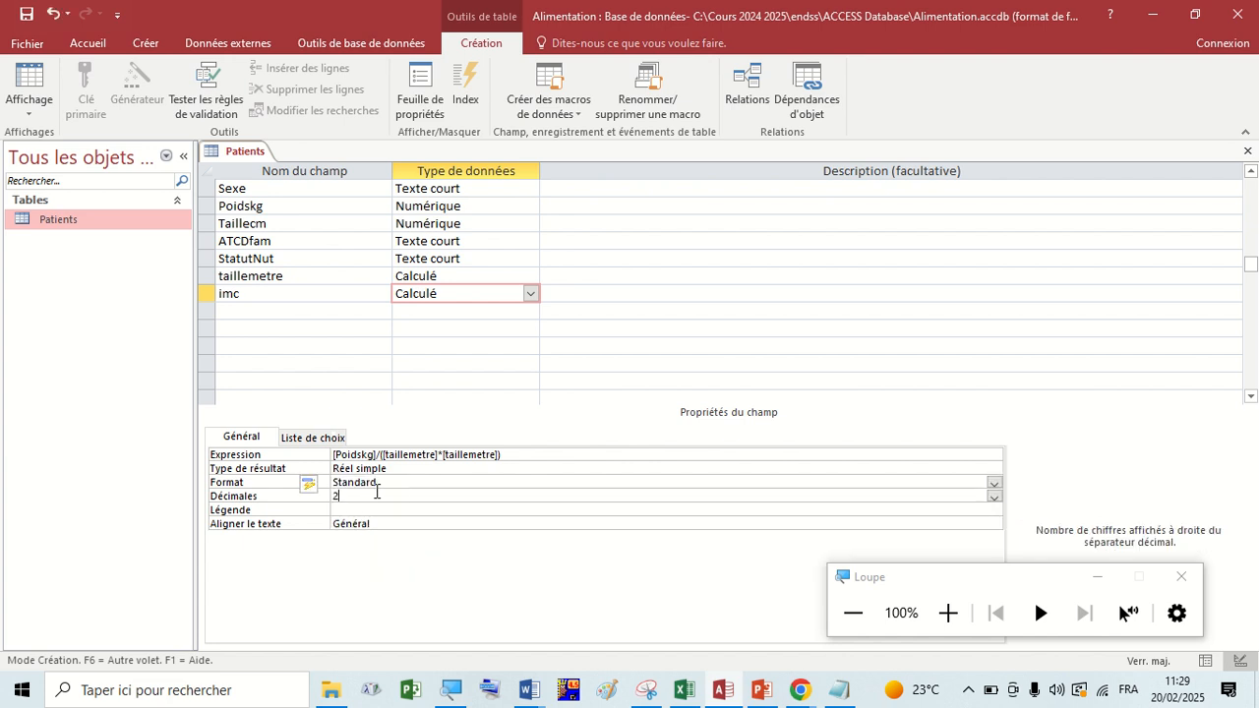
pyautogui.click(948, 612)
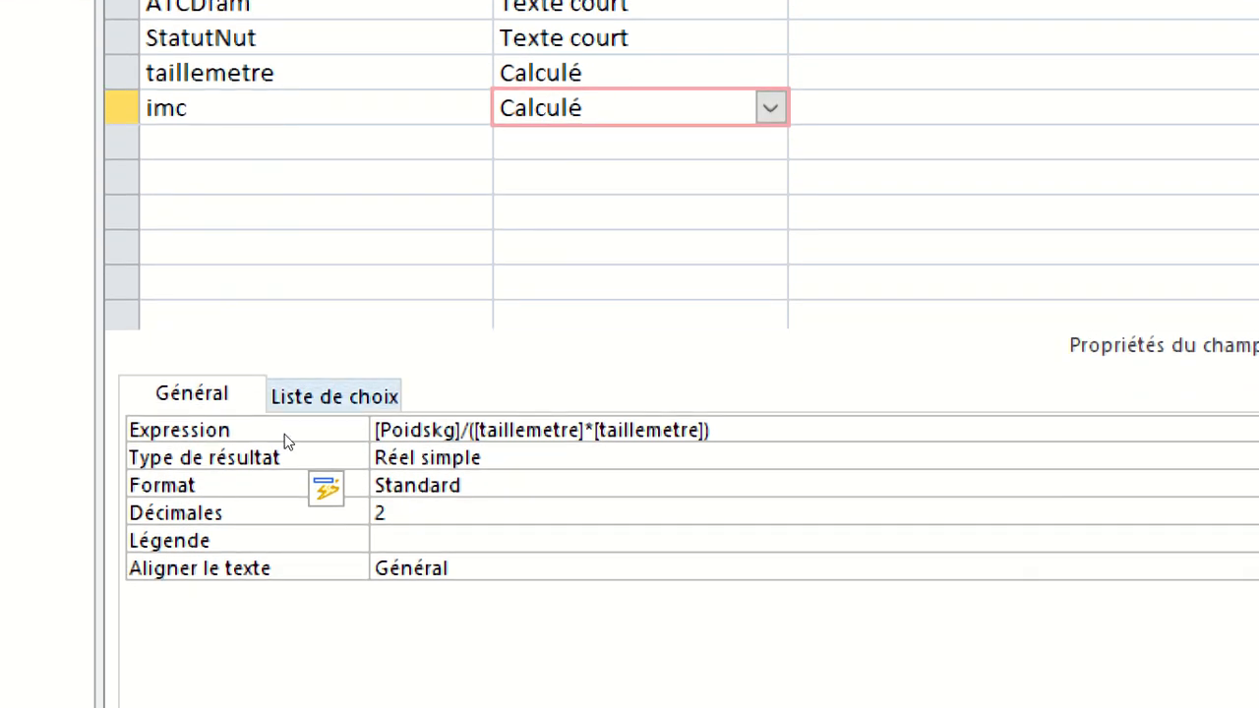
pyautogui.click(352, 504)
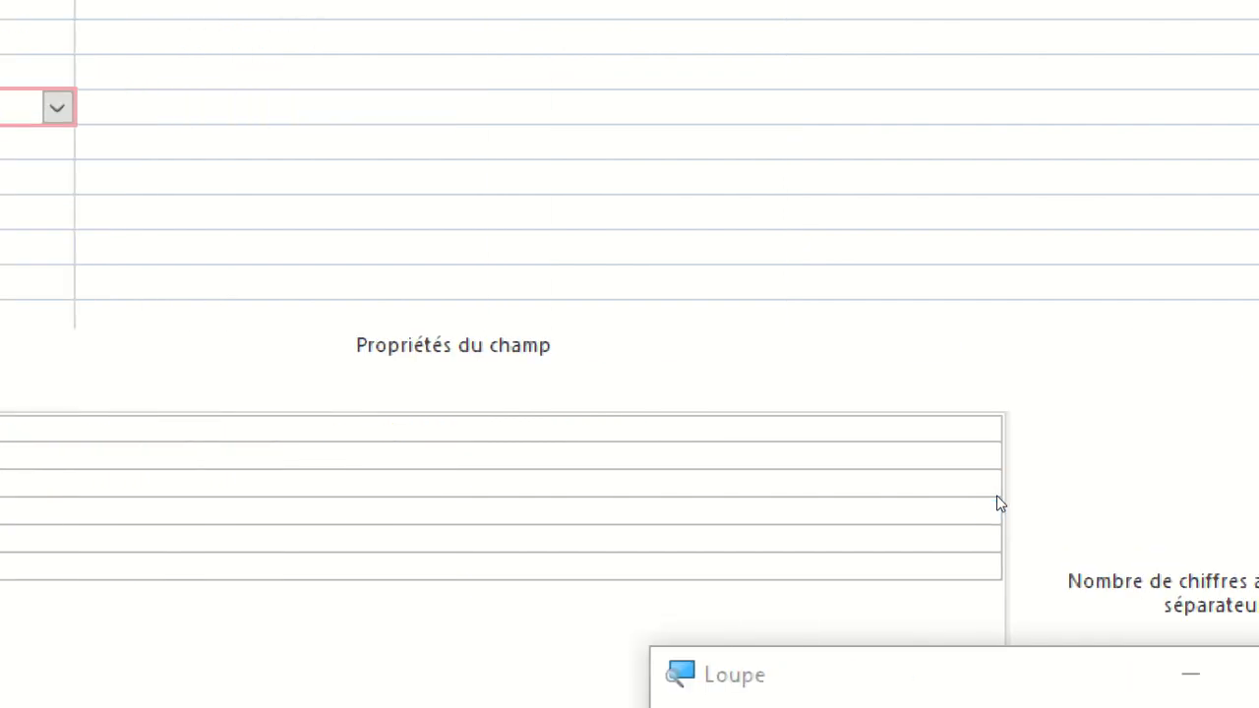
pyautogui.click(985, 512)
pyautogui.press('Down')
pyautogui.press('Down')
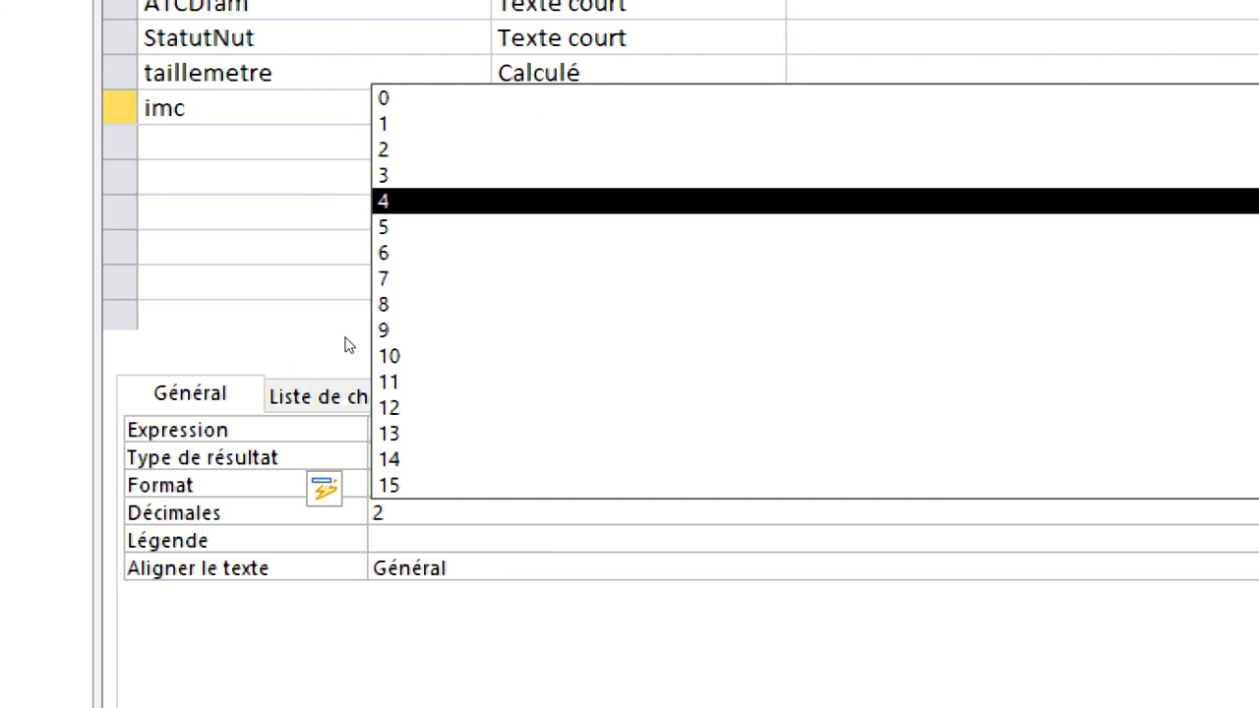
pyautogui.press('Up')
pyautogui.press('Return')
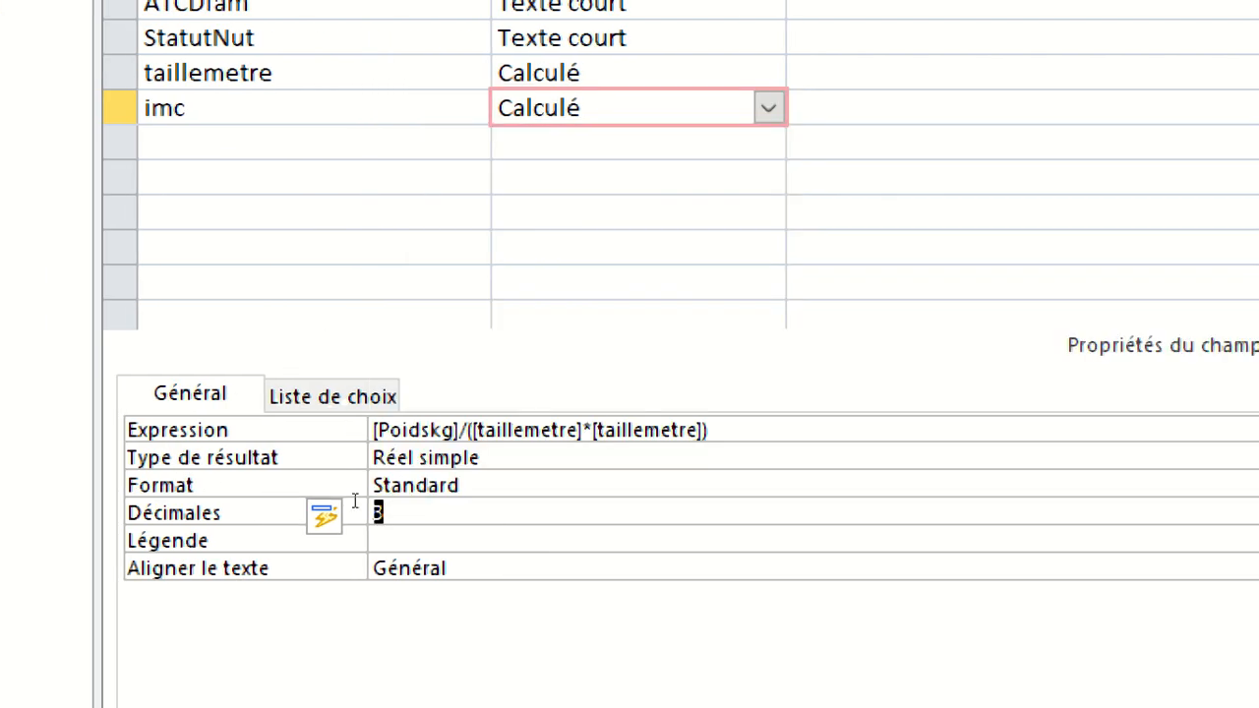
# Review the Type de résultat options for the imc field, keeping Réel simple selected.
pyautogui.click(355, 500)
pyautogui.click(402, 485)
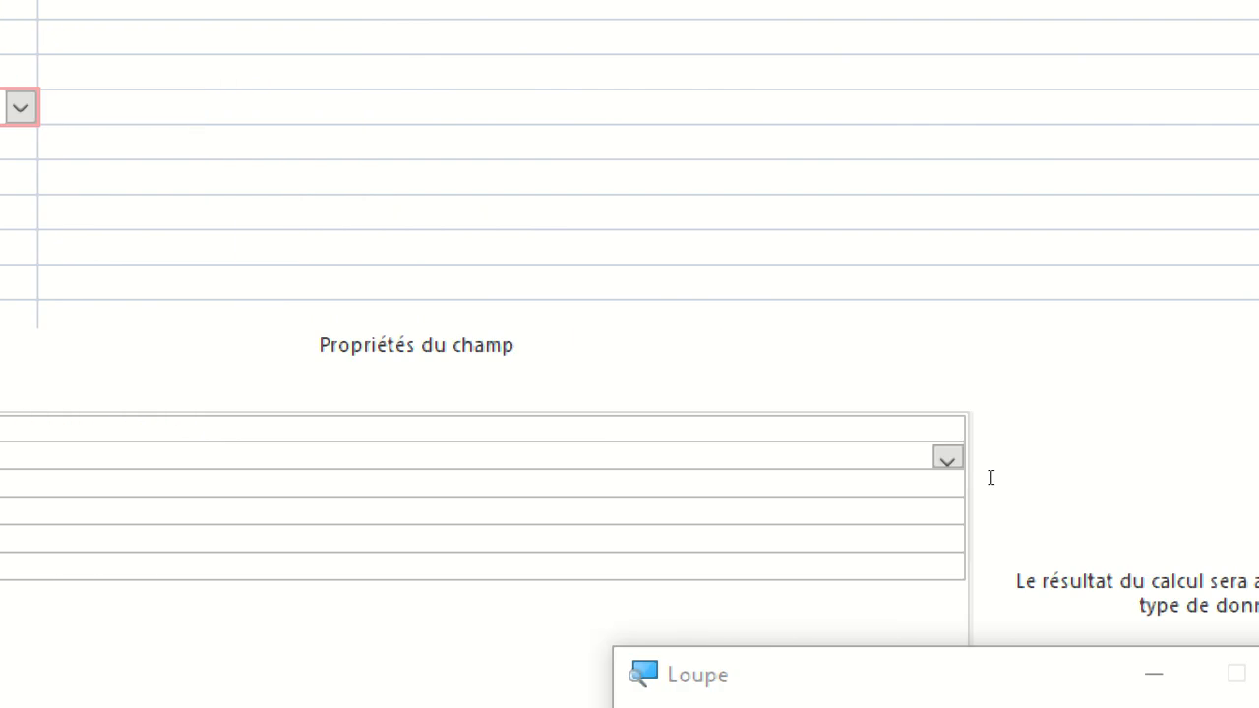
pyautogui.click(947, 459)
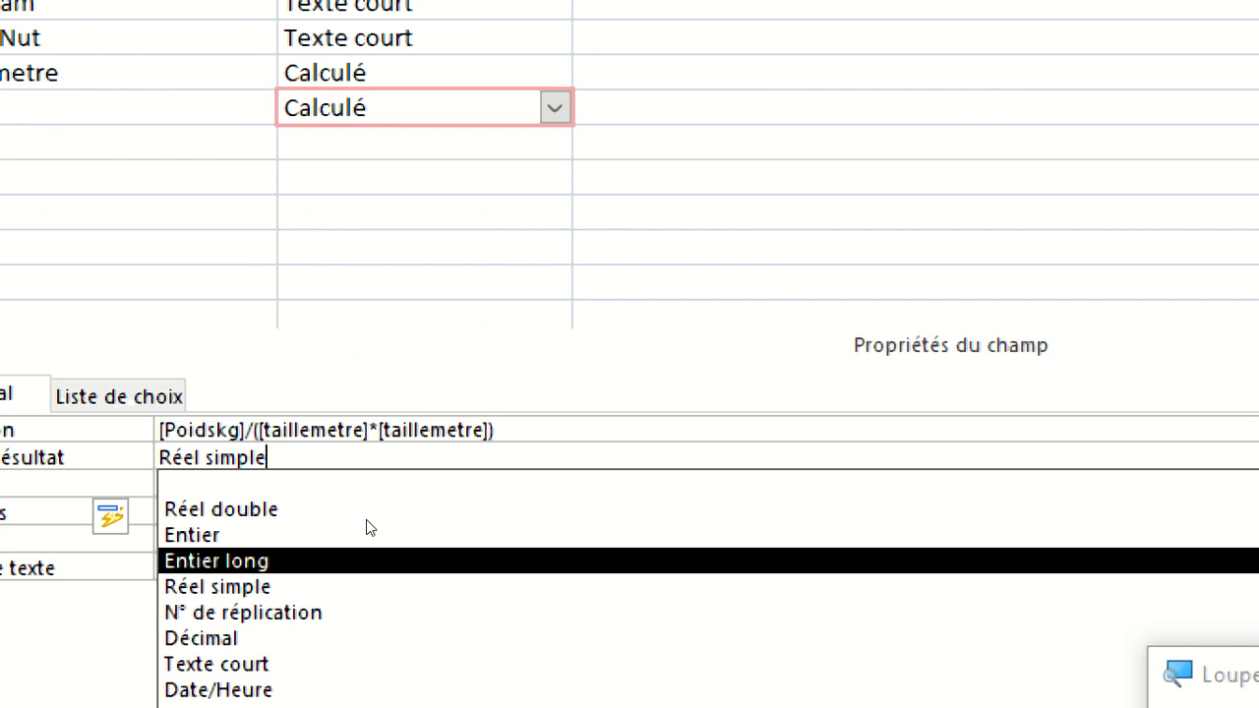
pyautogui.press('Down')
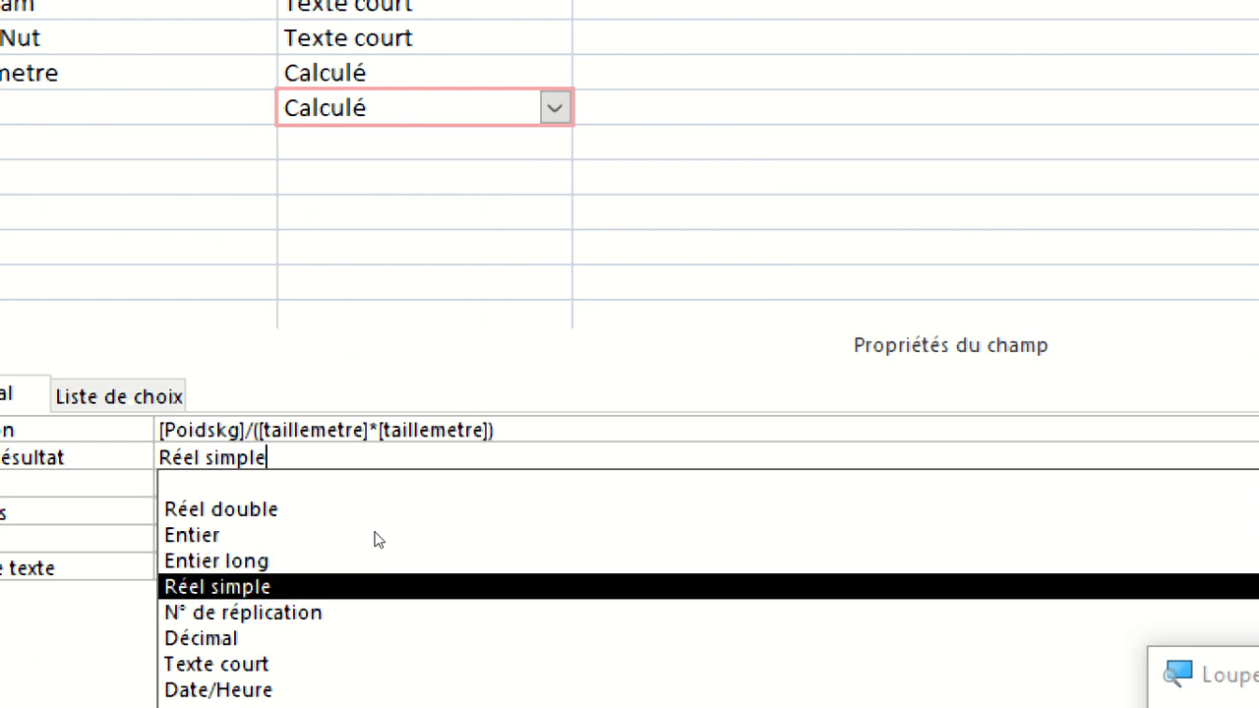
pyautogui.press('Return')
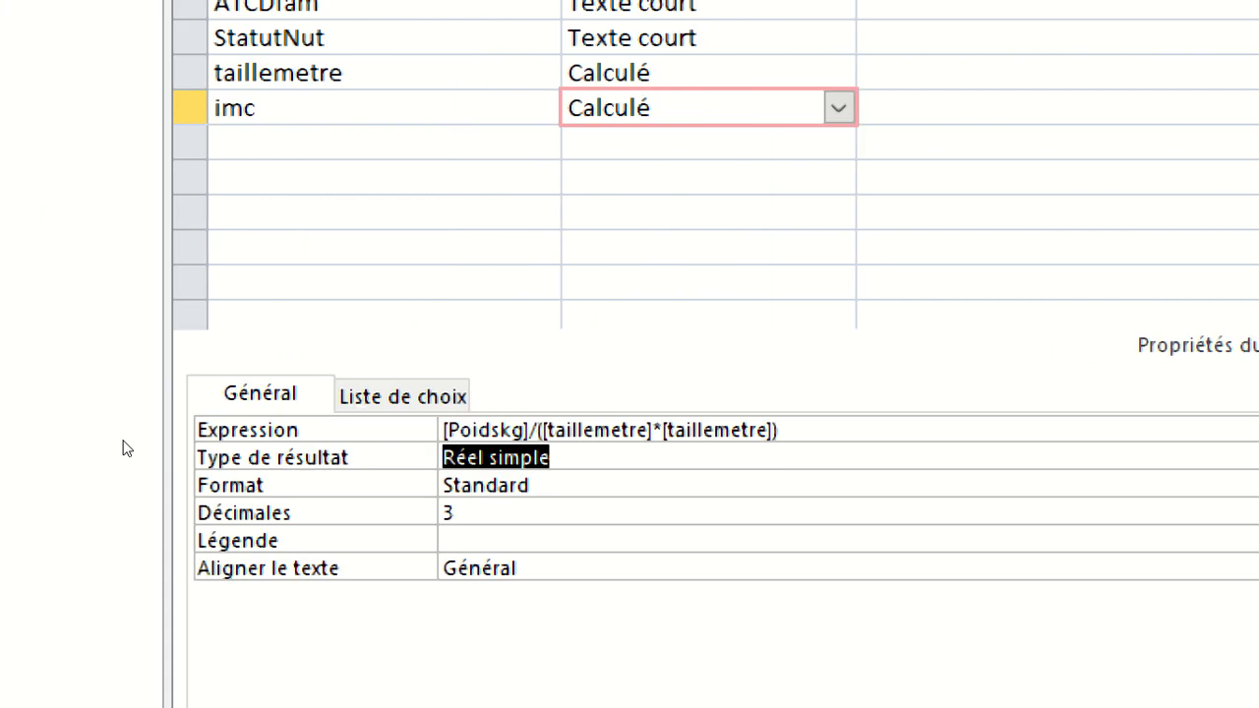
pyautogui.click(405, 468)
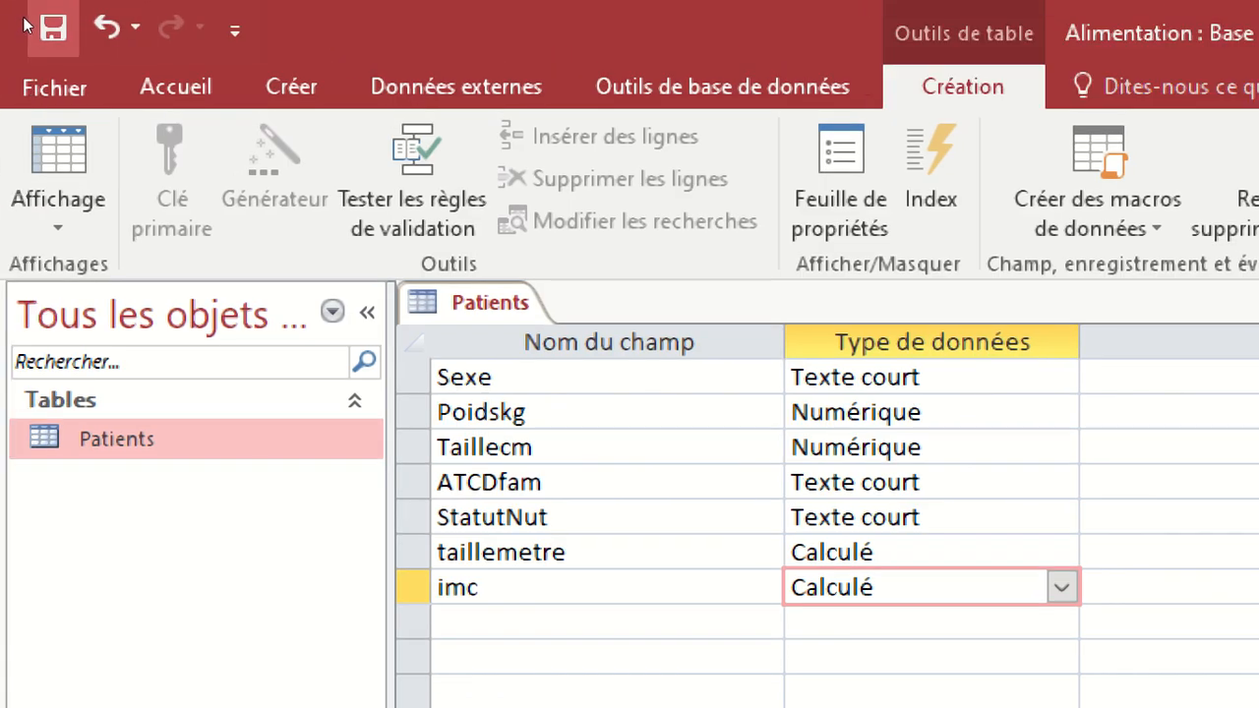
# Save and close the Patients table and reopen it in datasheet view.
pyautogui.click(41, 28)
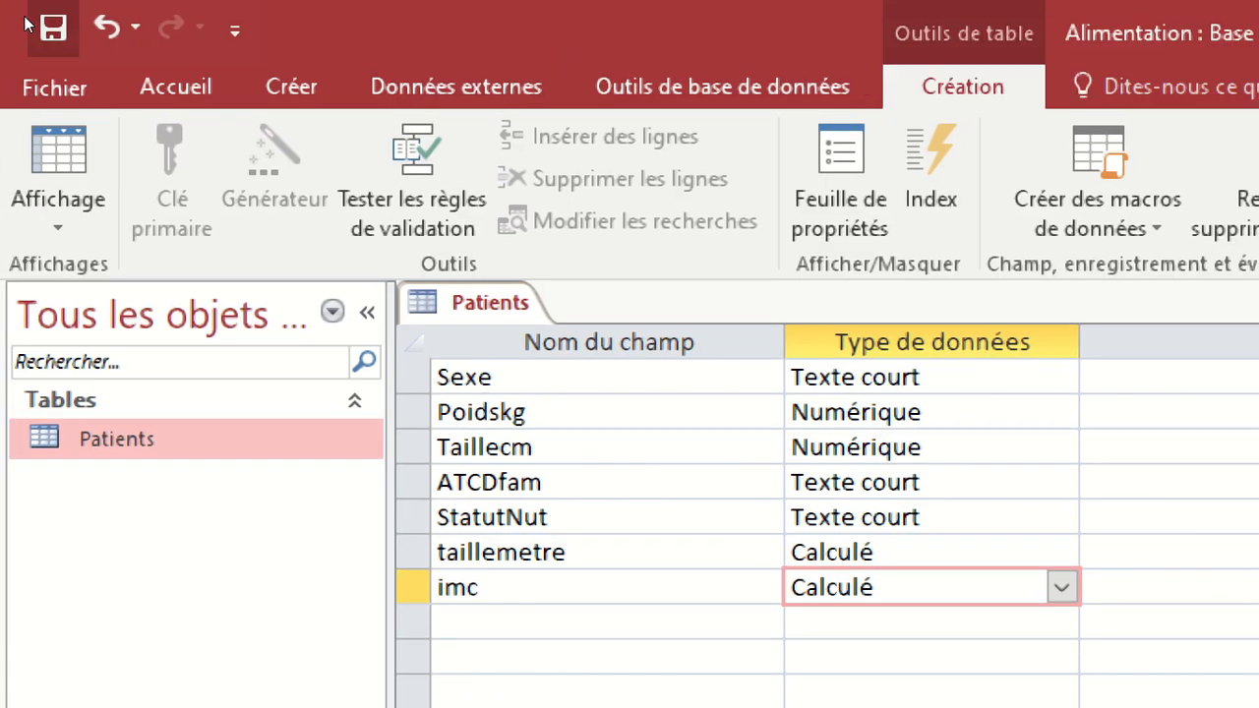
pyautogui.rightClick(512, 302)
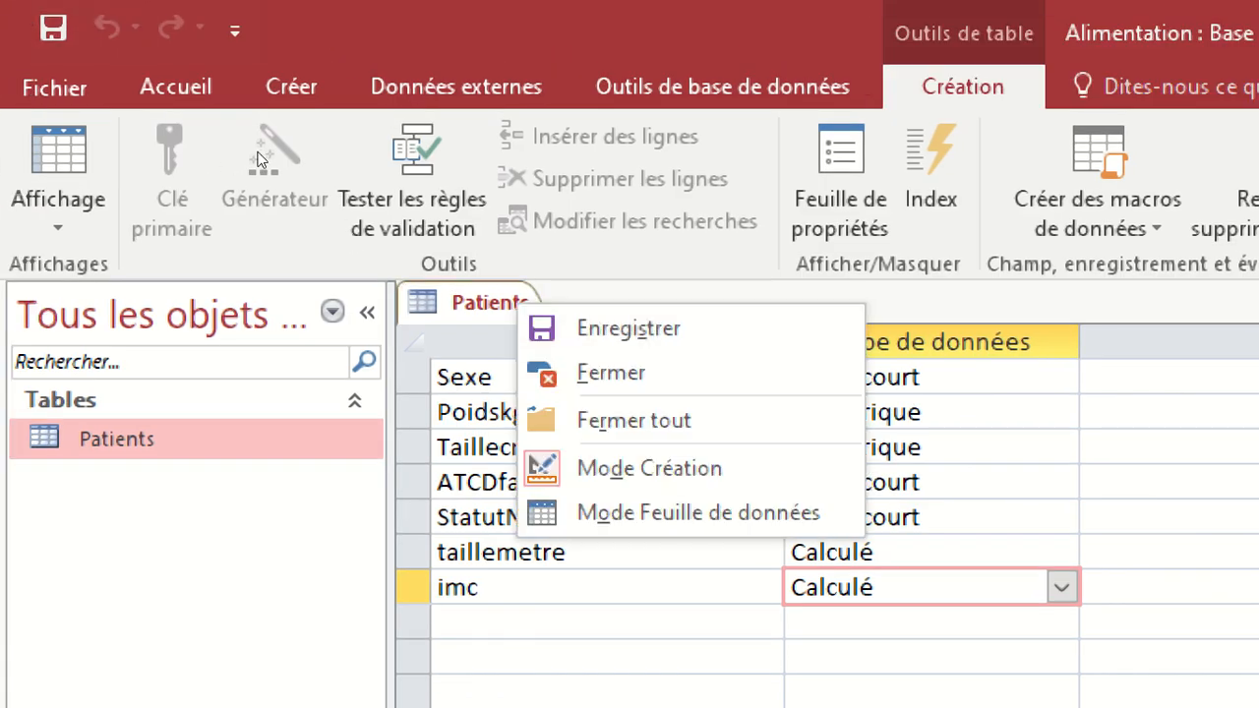
pyautogui.click(605, 367)
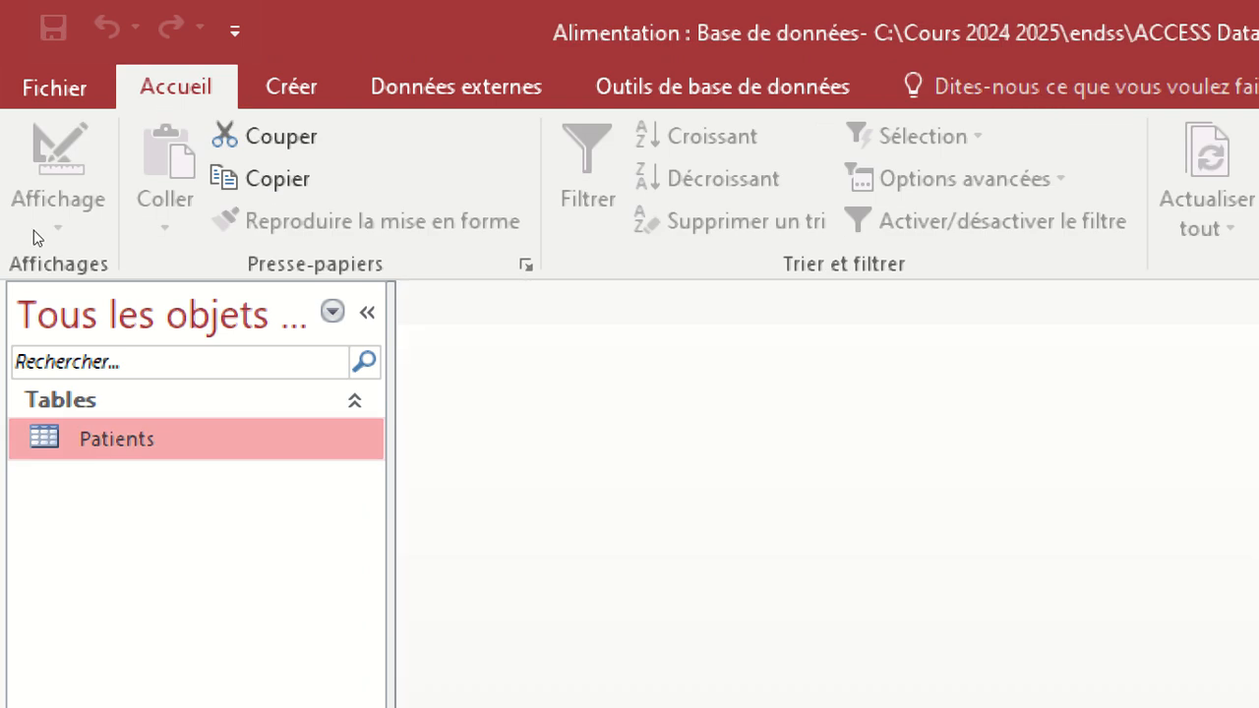
pyautogui.press('Return')
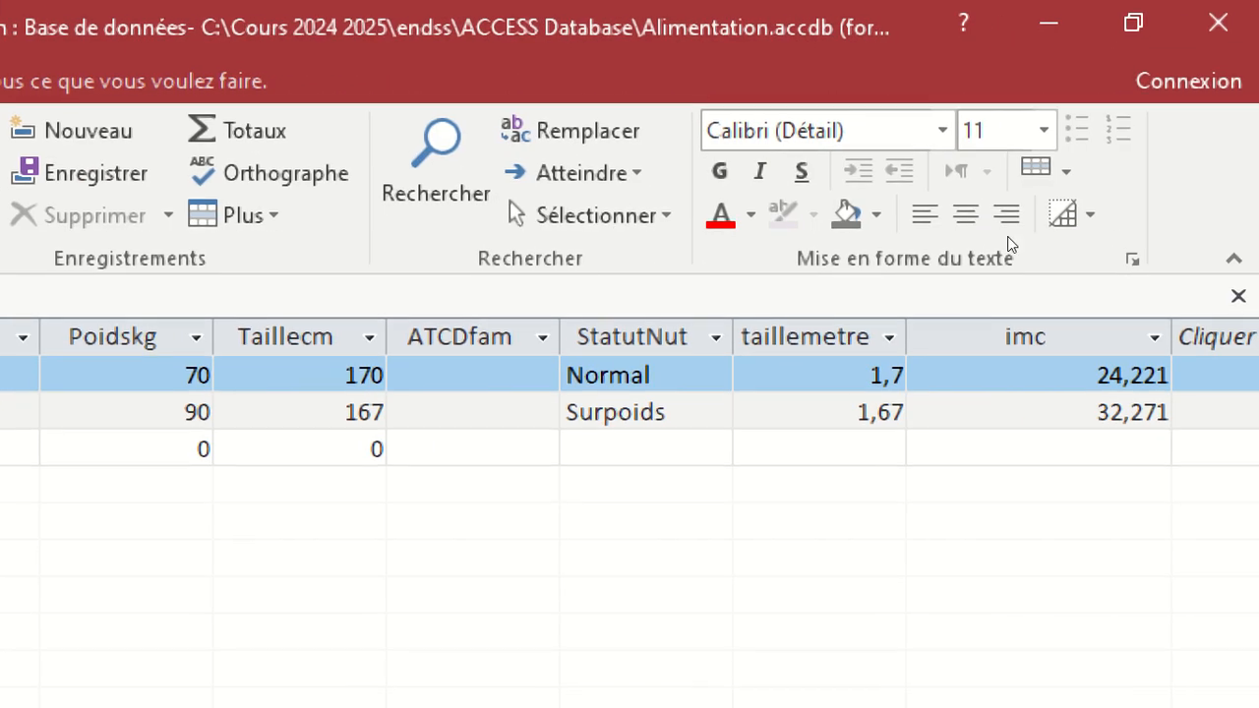
# Narrow the imc, Poidskg, Taillecm and ATCDfam columns, keeping Taillecm wide enough to show its full header.
pyautogui.moveTo(1215, 169); pyautogui.dragTo(1152, 175)
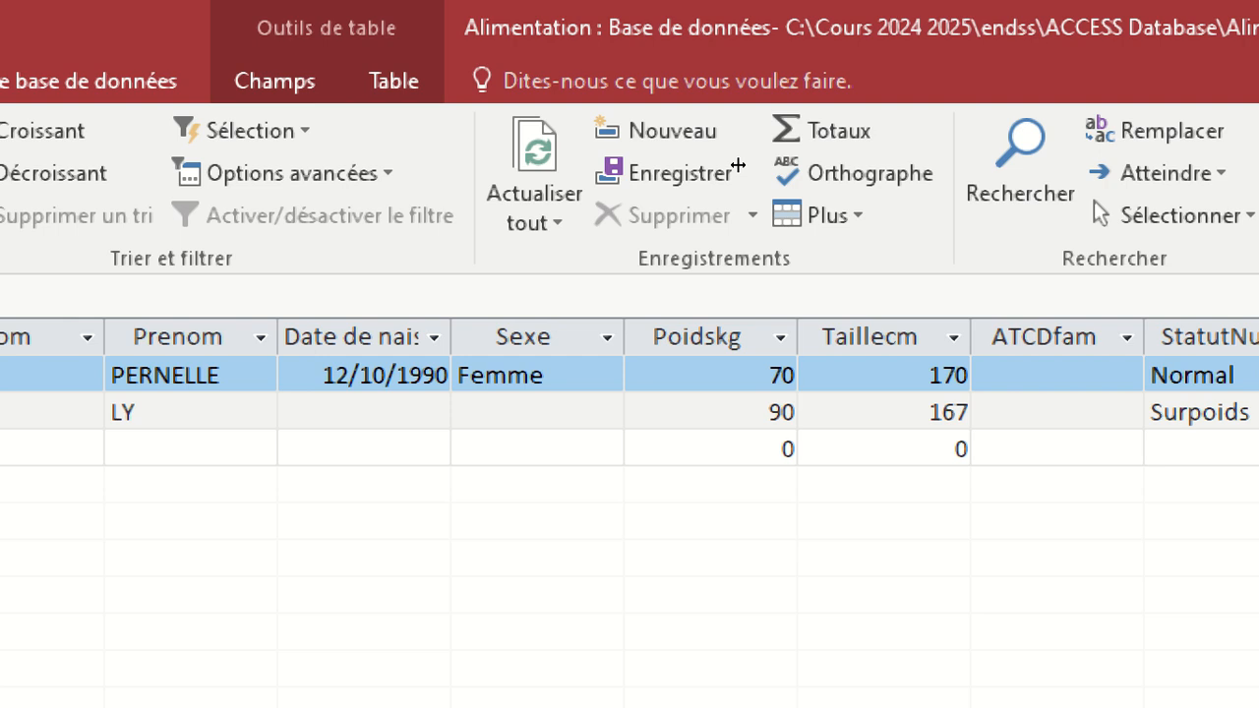
pyautogui.moveTo(797, 336); pyautogui.dragTo(741, 337)
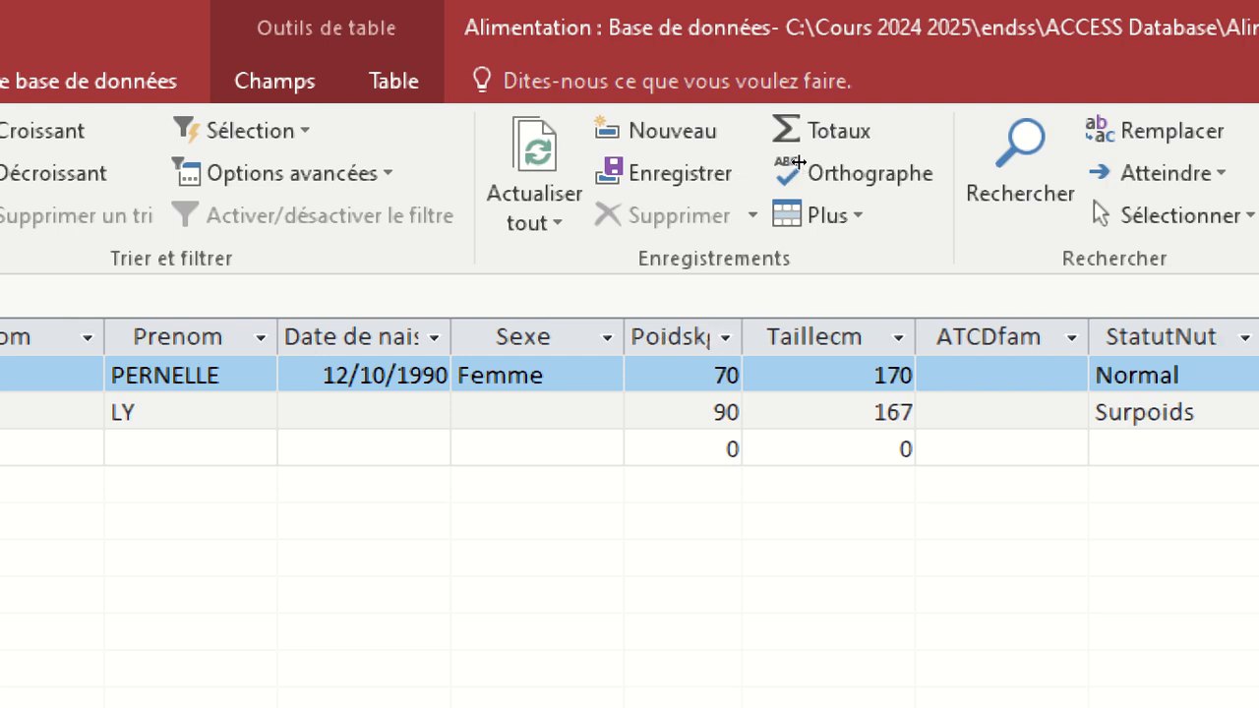
pyautogui.moveTo(915, 337); pyautogui.dragTo(867, 336)
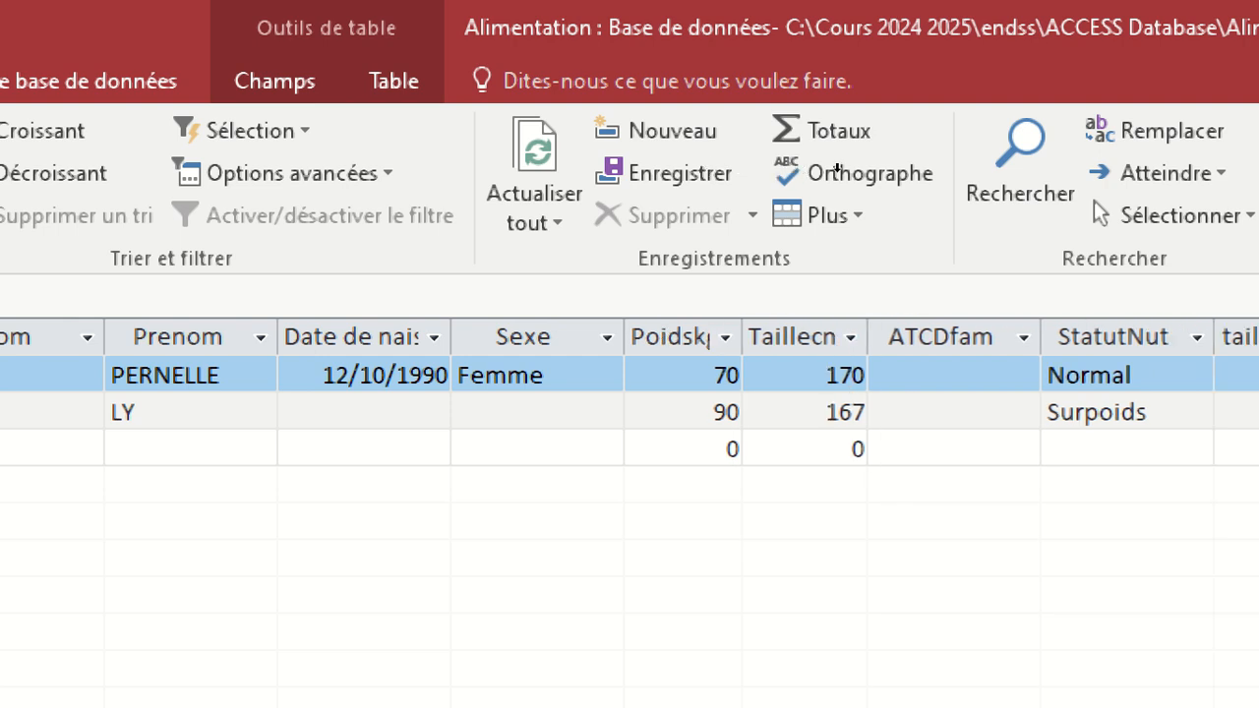
pyautogui.moveTo(1041, 336); pyautogui.dragTo(1003, 336)
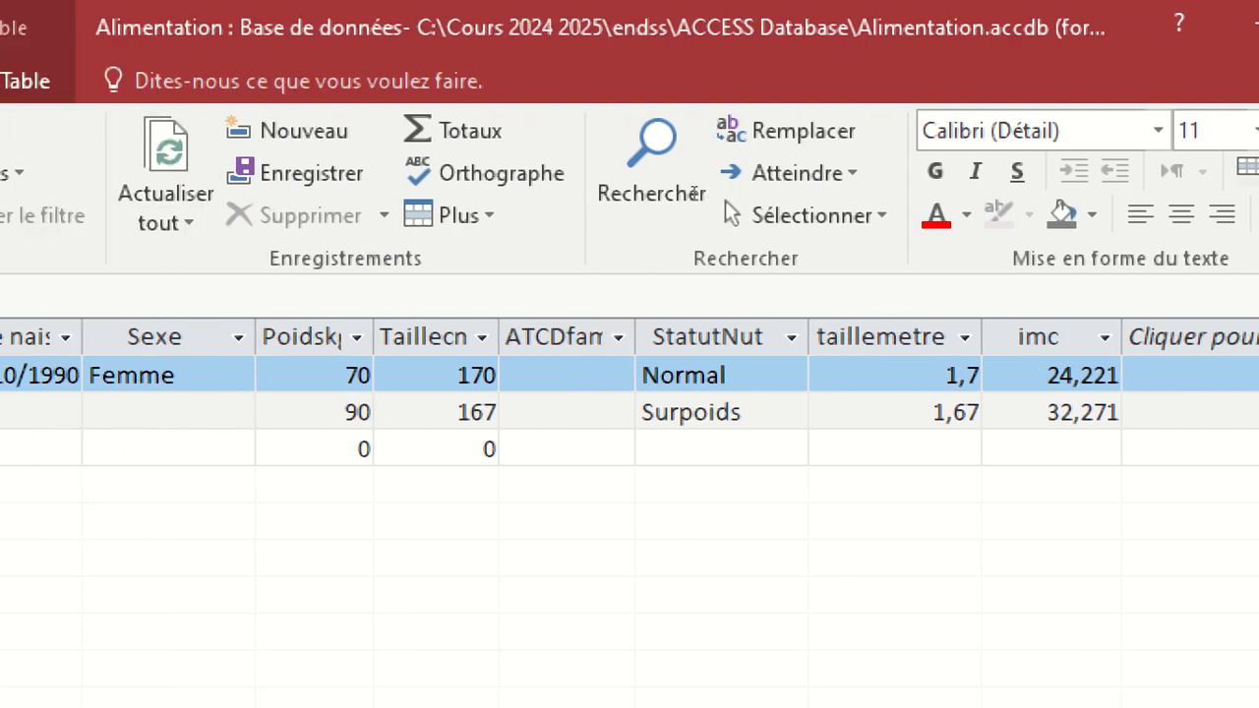
pyautogui.click(345, 375)
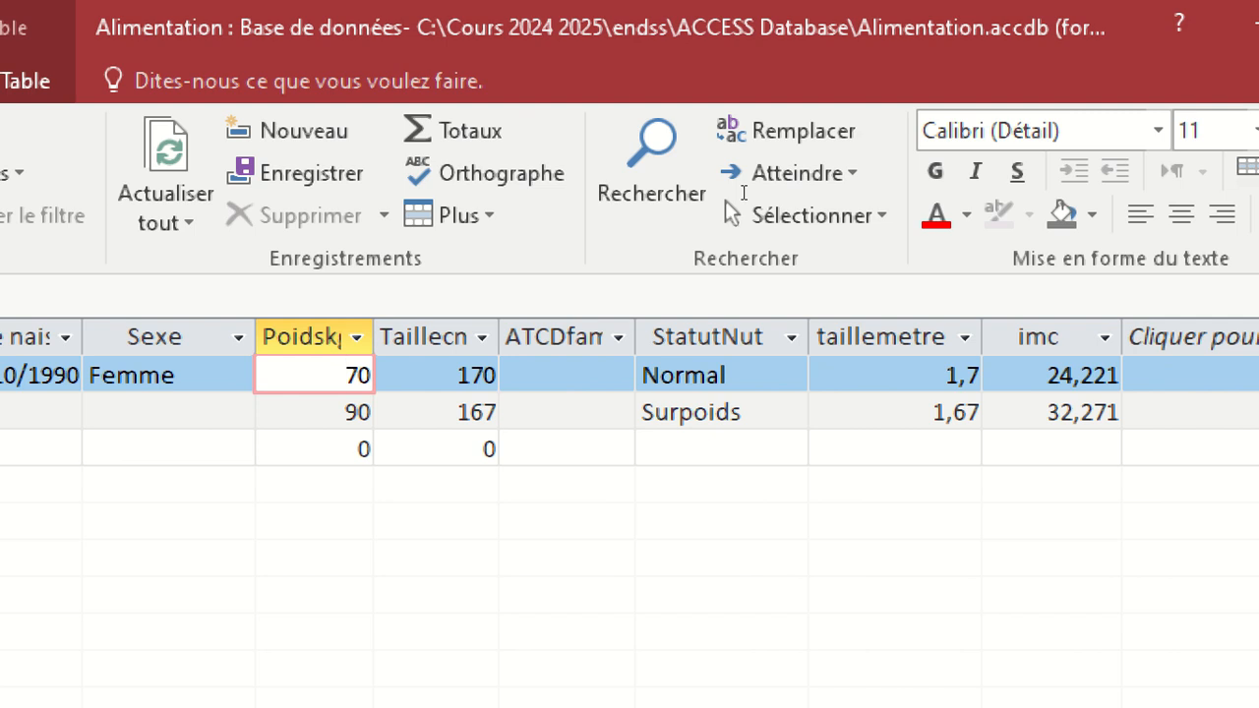
pyautogui.press('Tab')
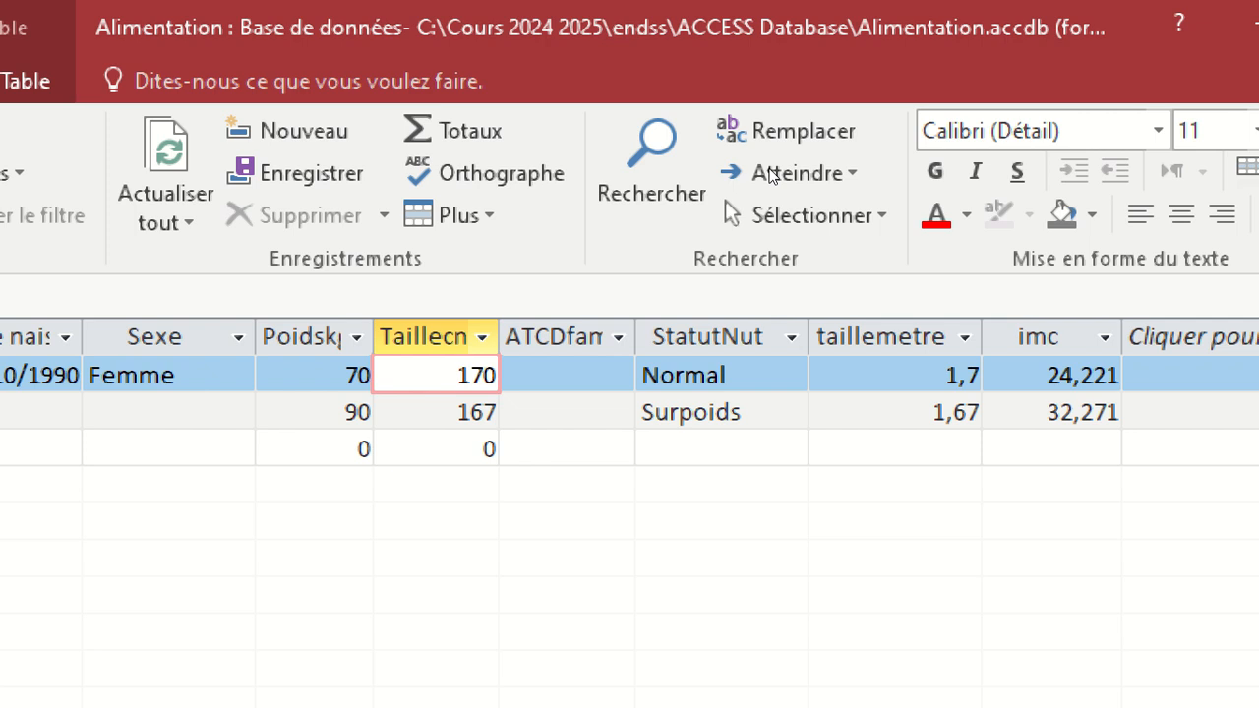
pyautogui.moveTo(499, 337); pyautogui.dragTo(530, 337)
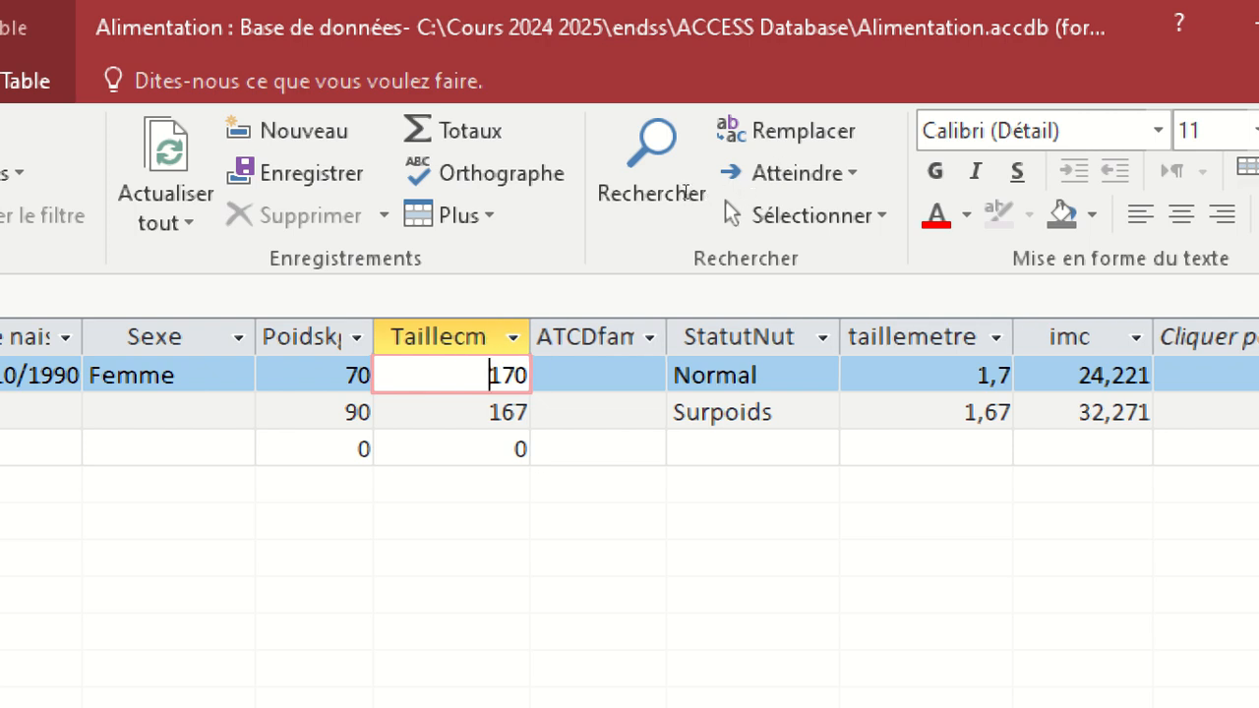
# Compare the first record's Poidskg and Taillecm entries with its calculated taillemetre and imc values.
pyautogui.press('Left')
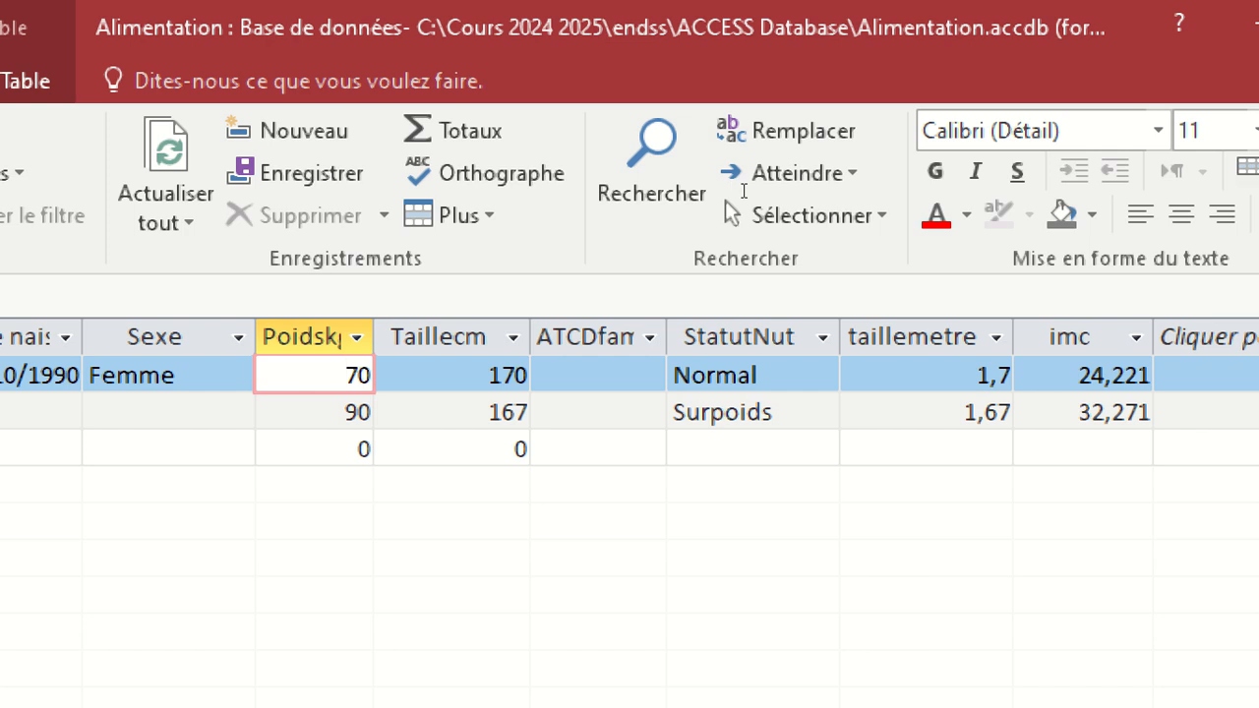
pyautogui.press('Right')
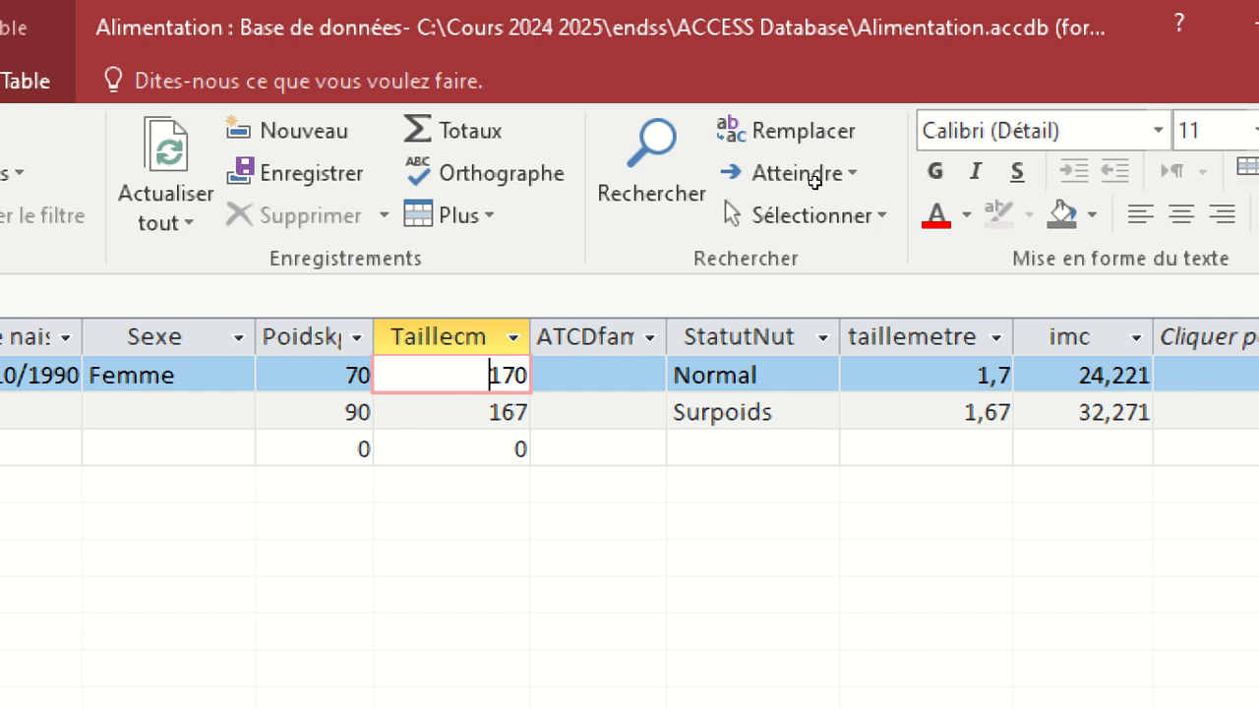
pyautogui.press('Tab')
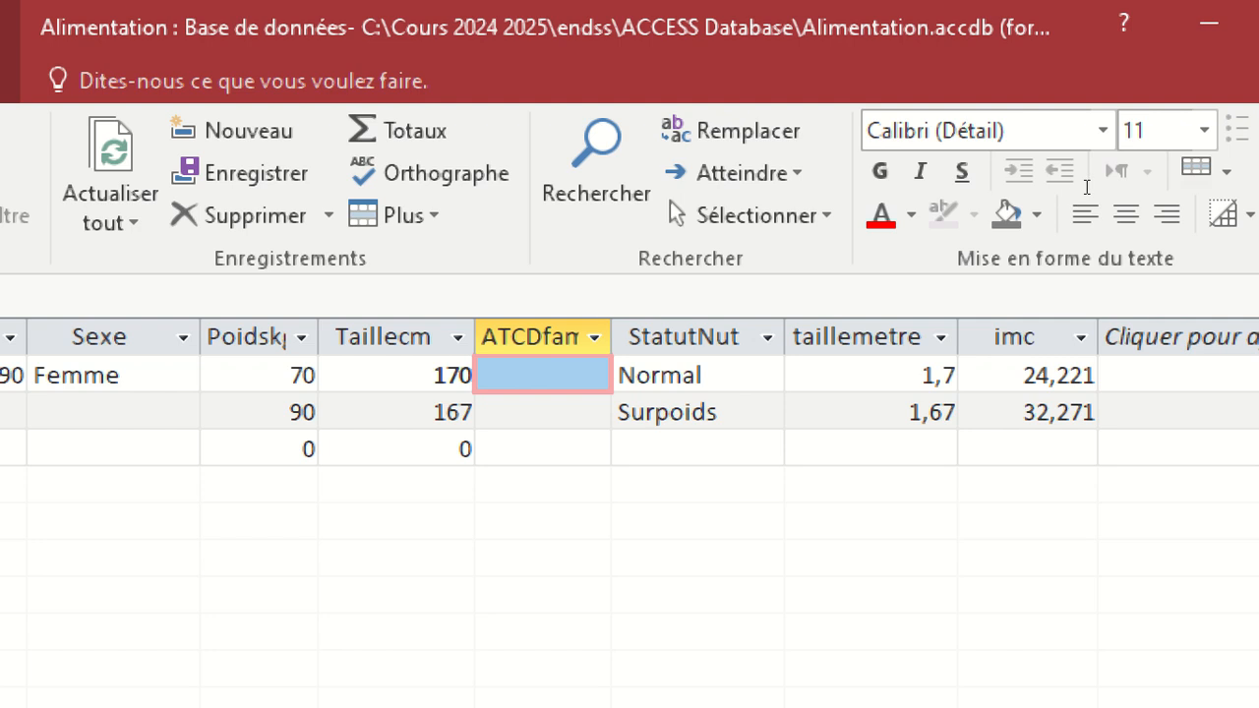
pyautogui.click(1087, 375)
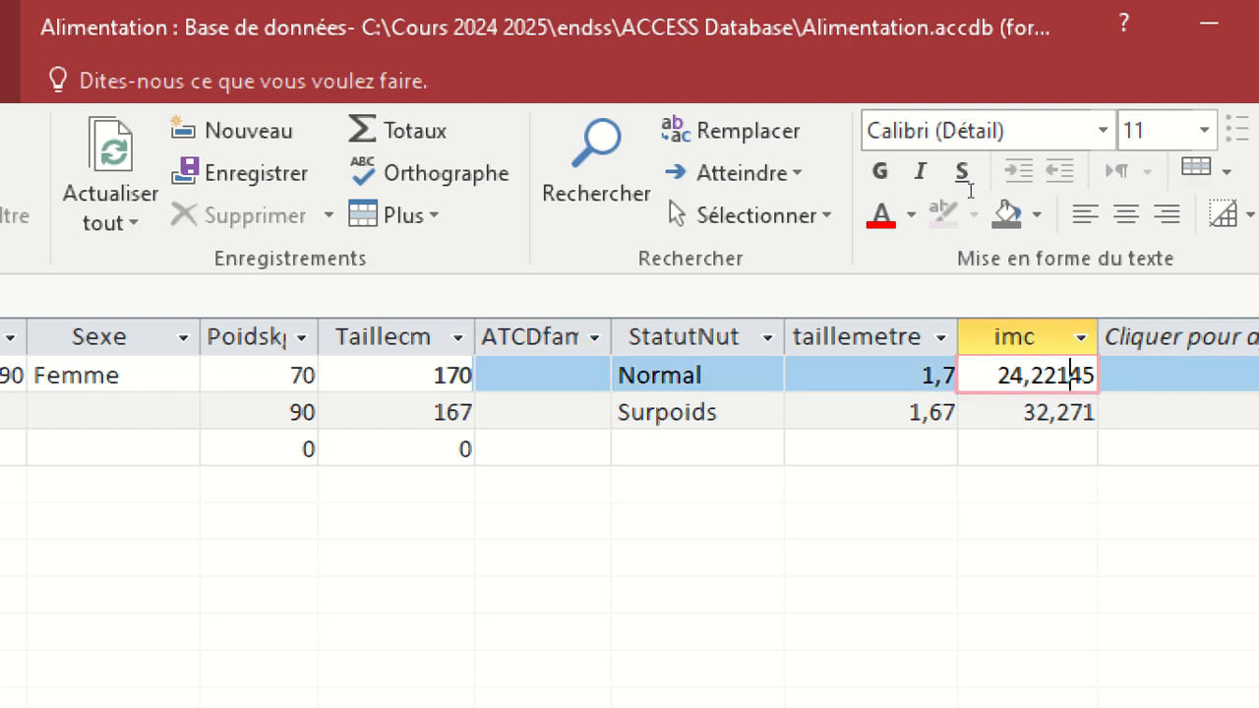
pyautogui.hotkey('shift', 'Tab')
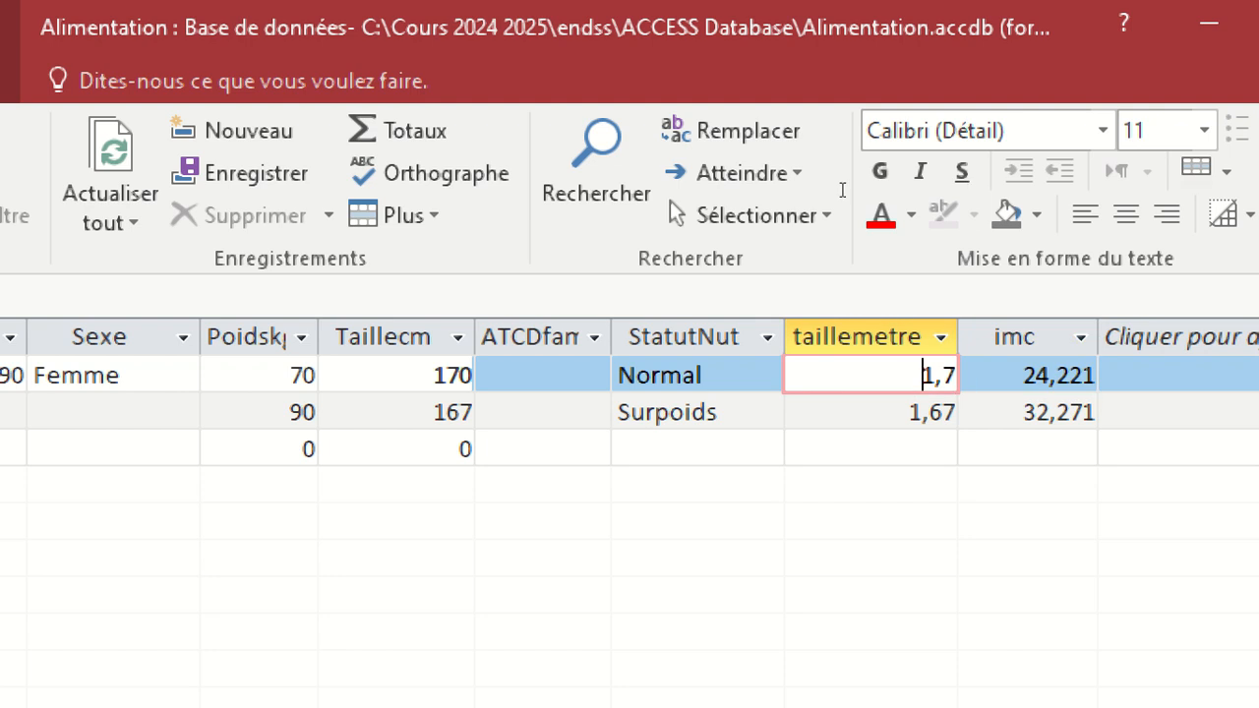
pyautogui.click(434, 375)
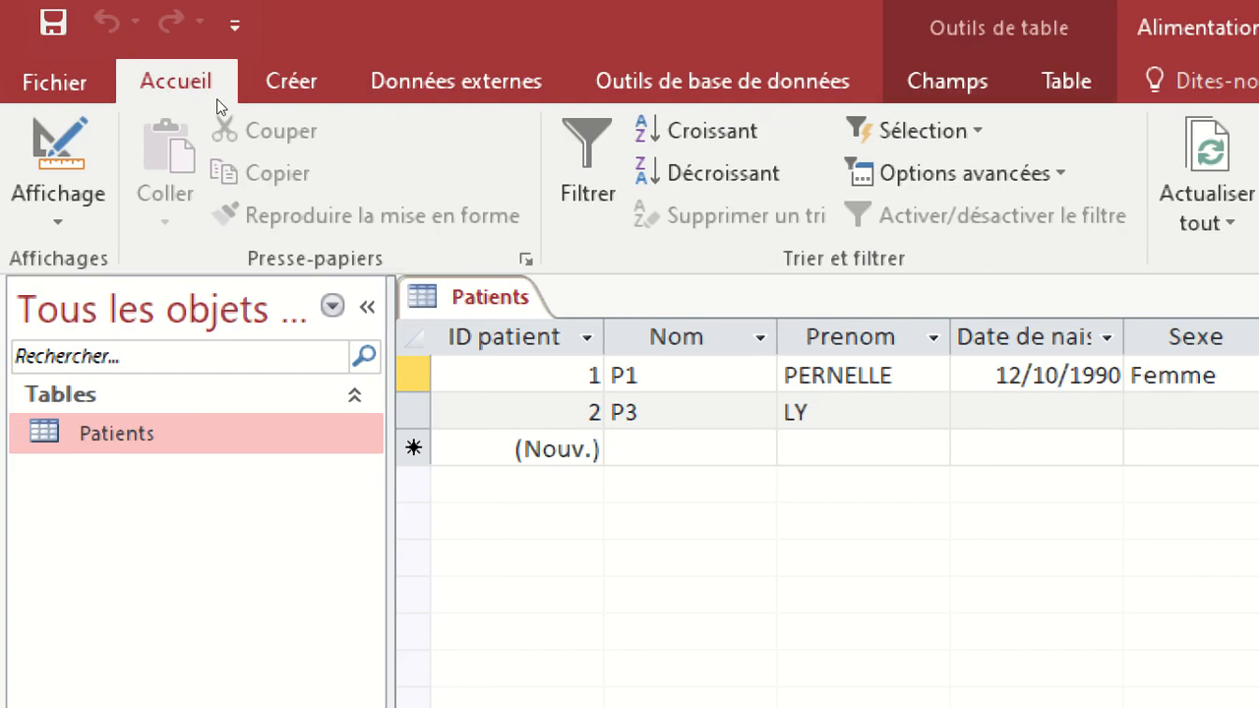
# Switch the Patients table to design view and collapse the navigation pane.
pyautogui.rightClick(473, 298)
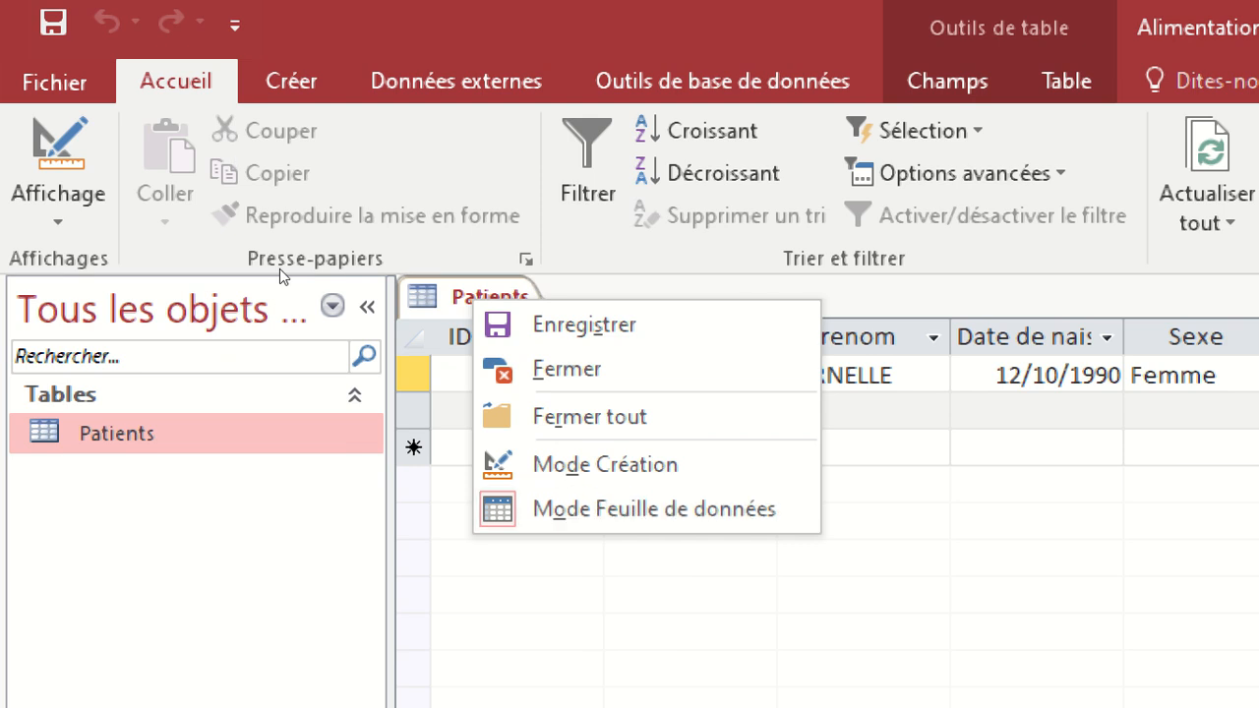
pyautogui.click(567, 464)
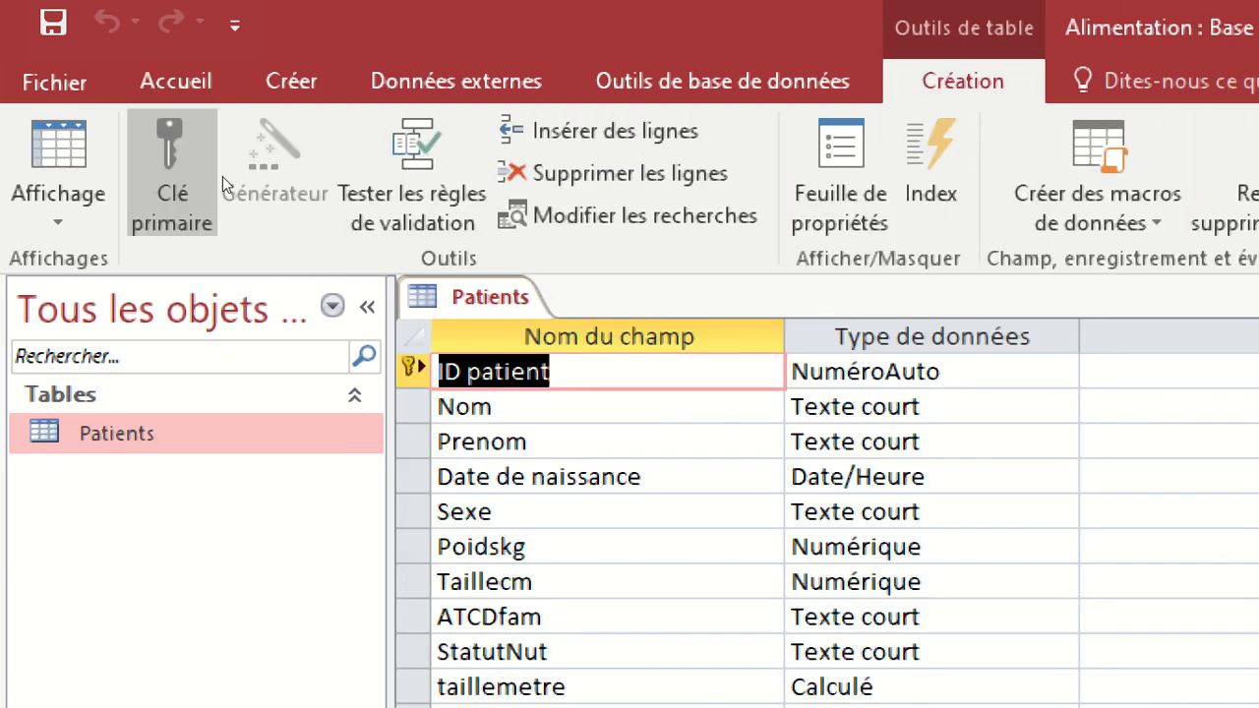
pyautogui.click(367, 306)
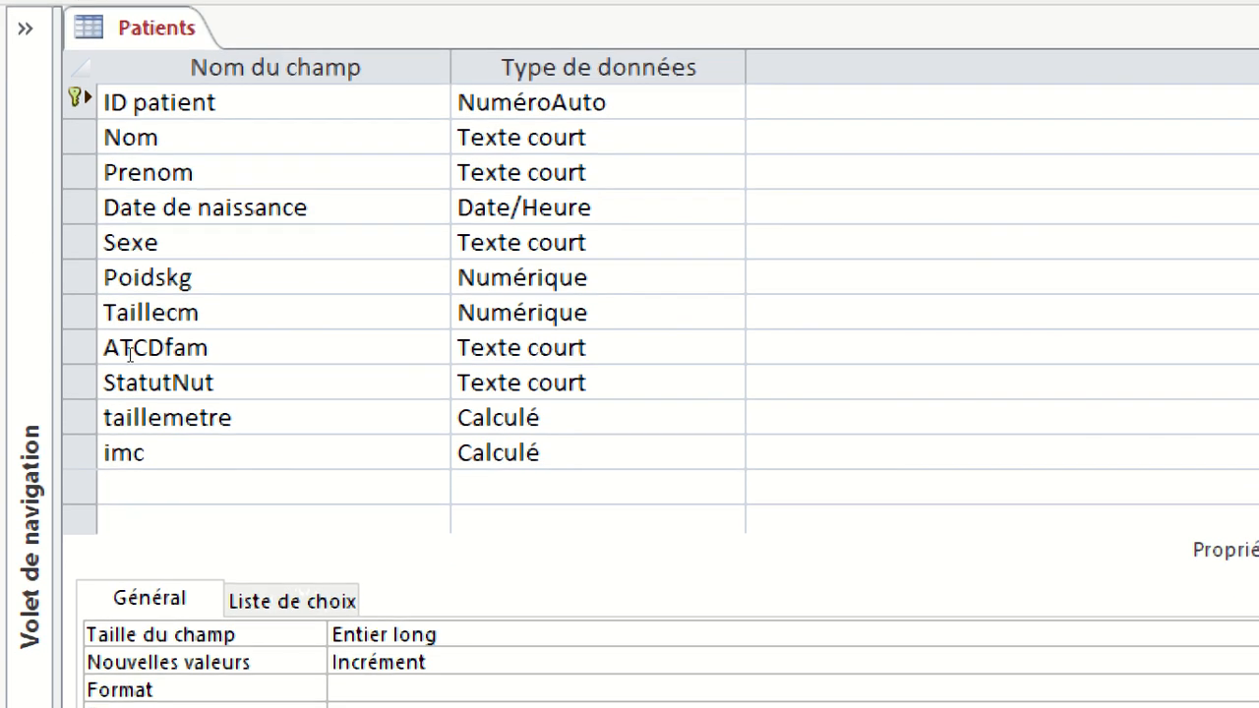
# Review the field names and data types of the Patients table from ID patient to imc.
pyautogui.click(276, 417)
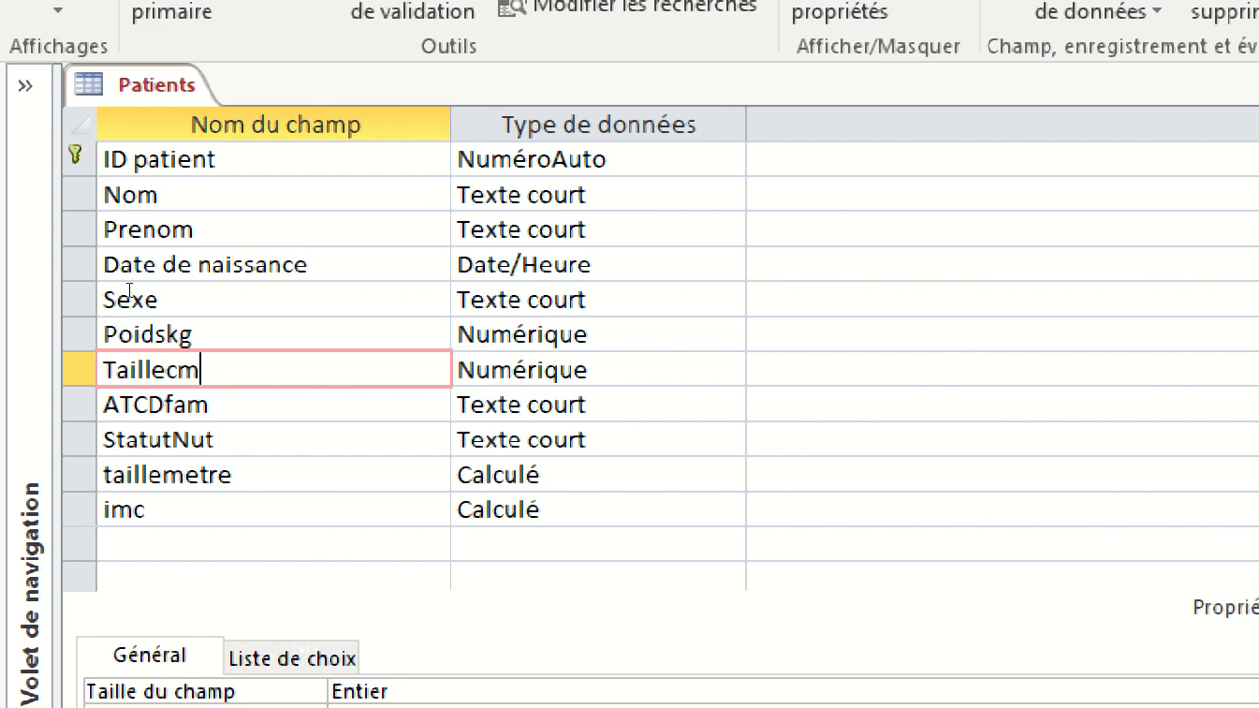
pyautogui.scroll(-1, 286, 290)
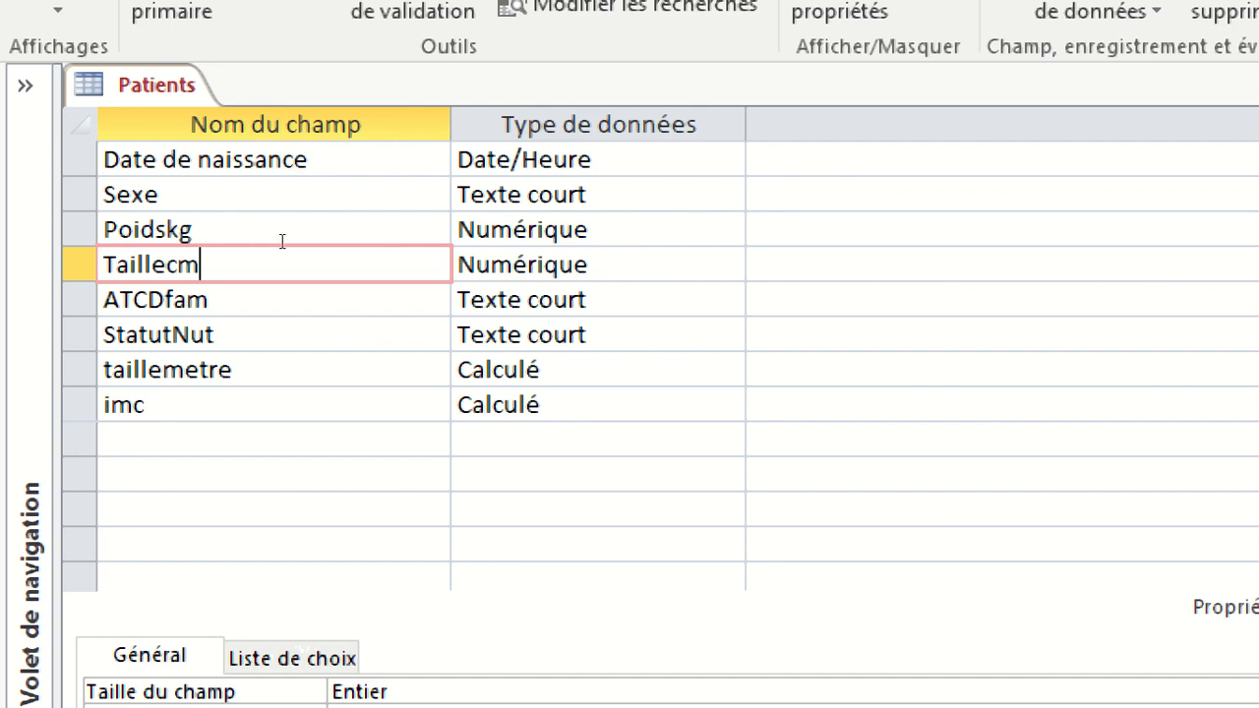
pyautogui.press('Tab')
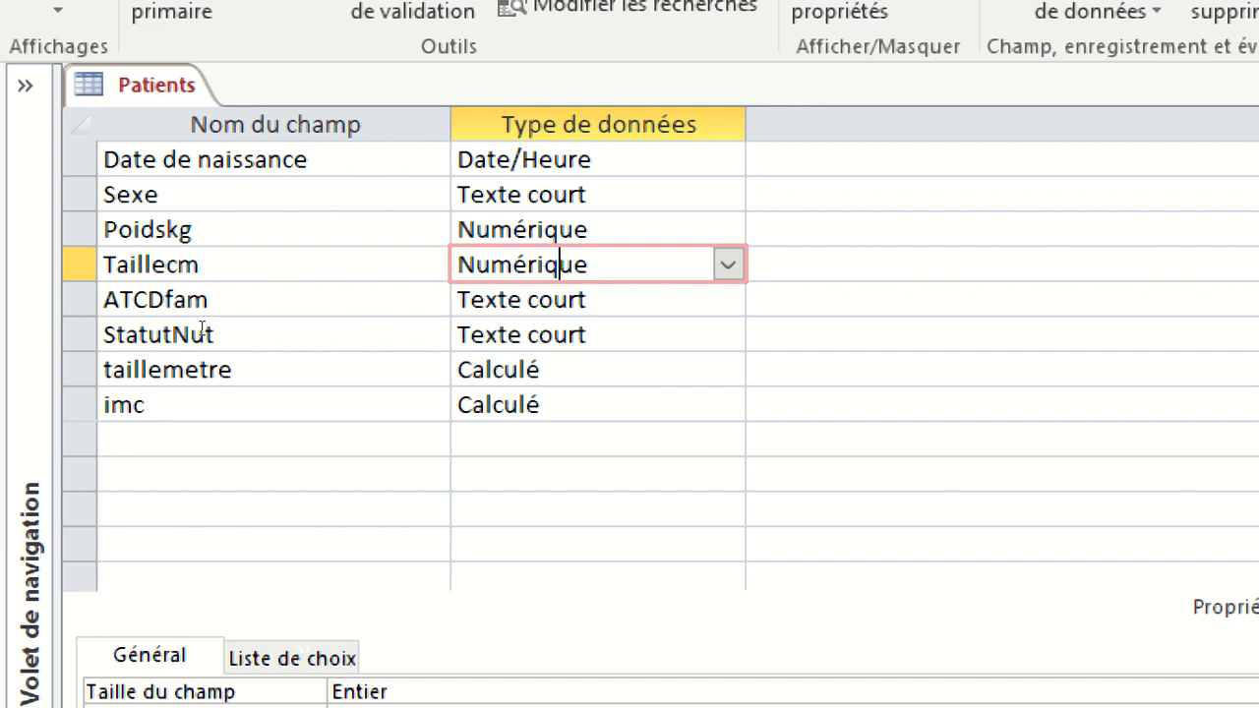
pyautogui.click(226, 438)
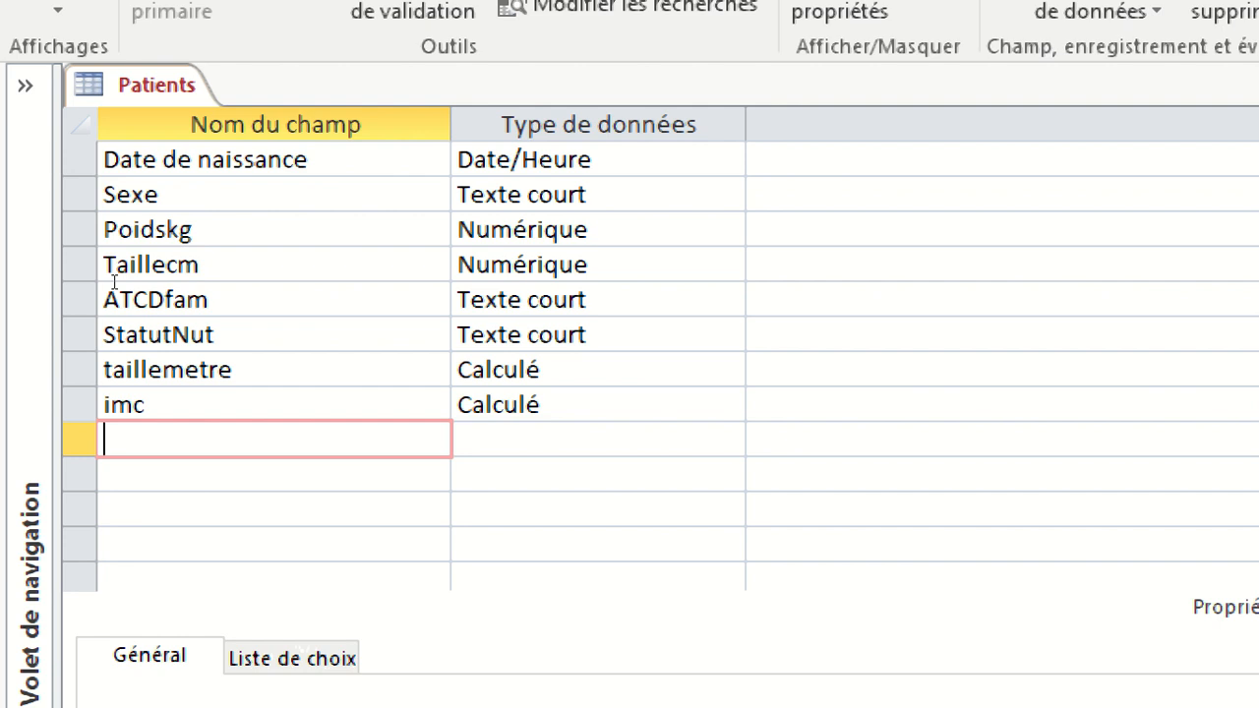
pyautogui.scroll(1, 114, 282)
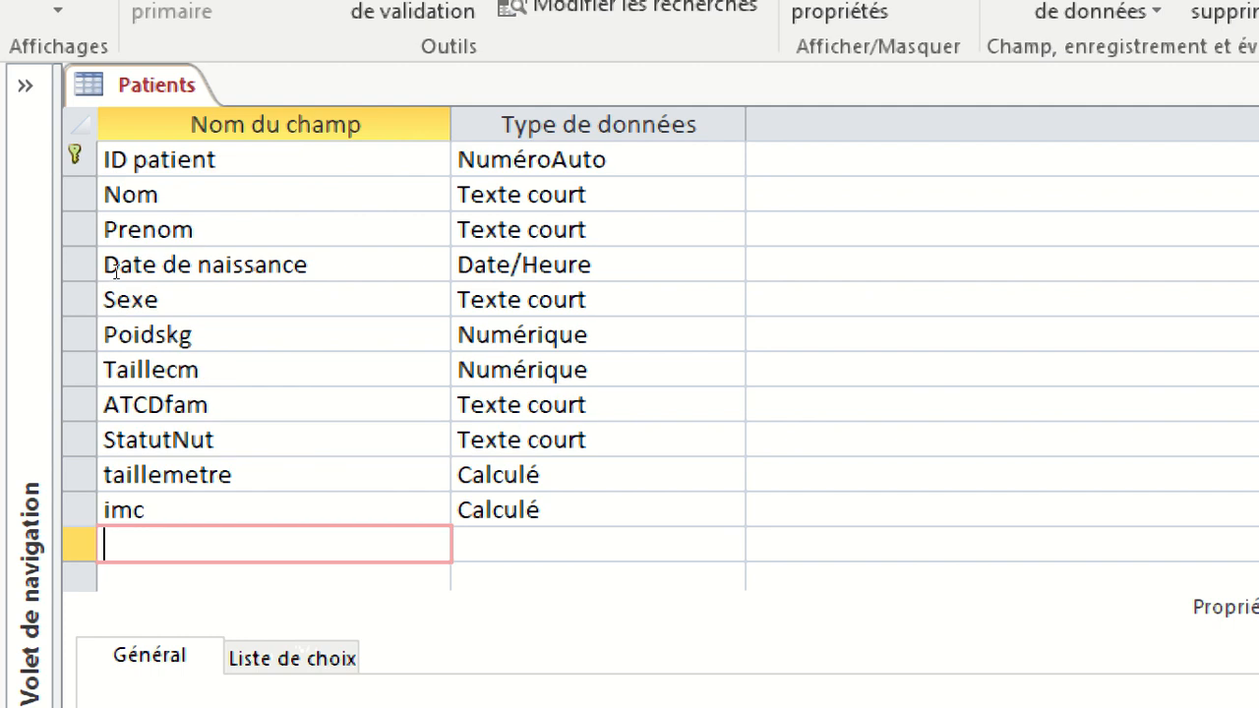
pyautogui.scroll(-2, 129, 268)
pyautogui.scroll(1, 130, 267)
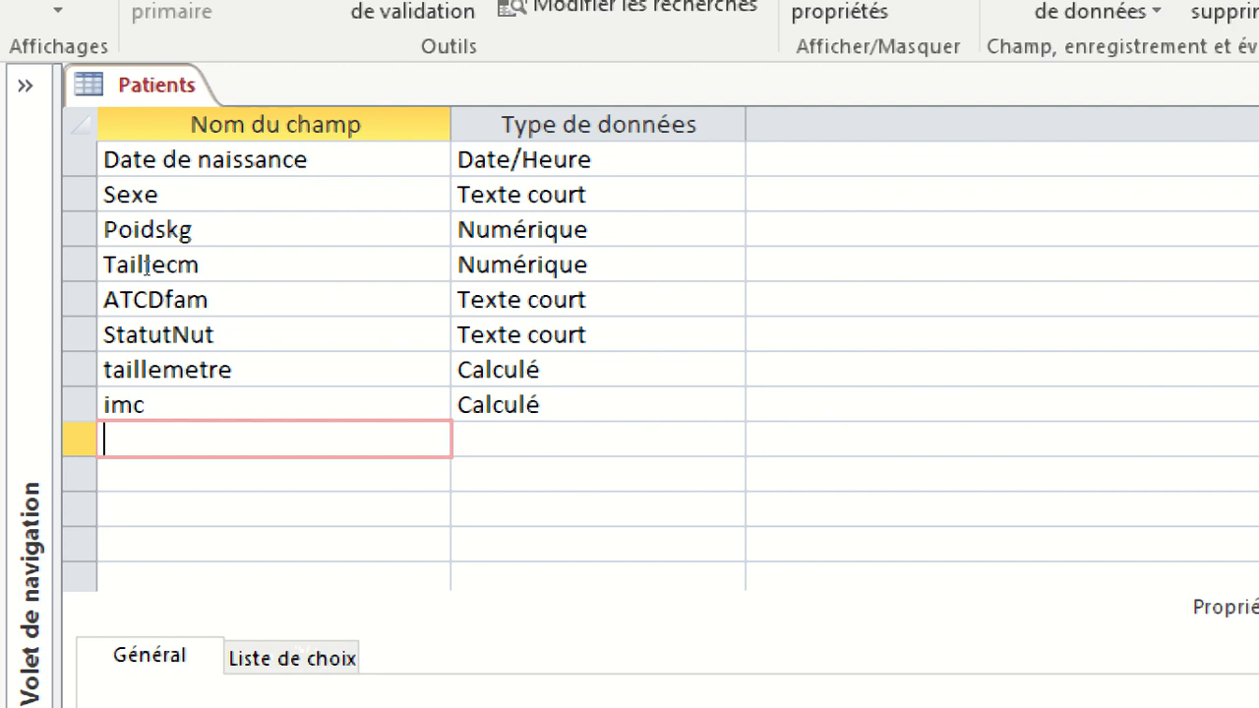
pyautogui.scroll(1, 146, 269)
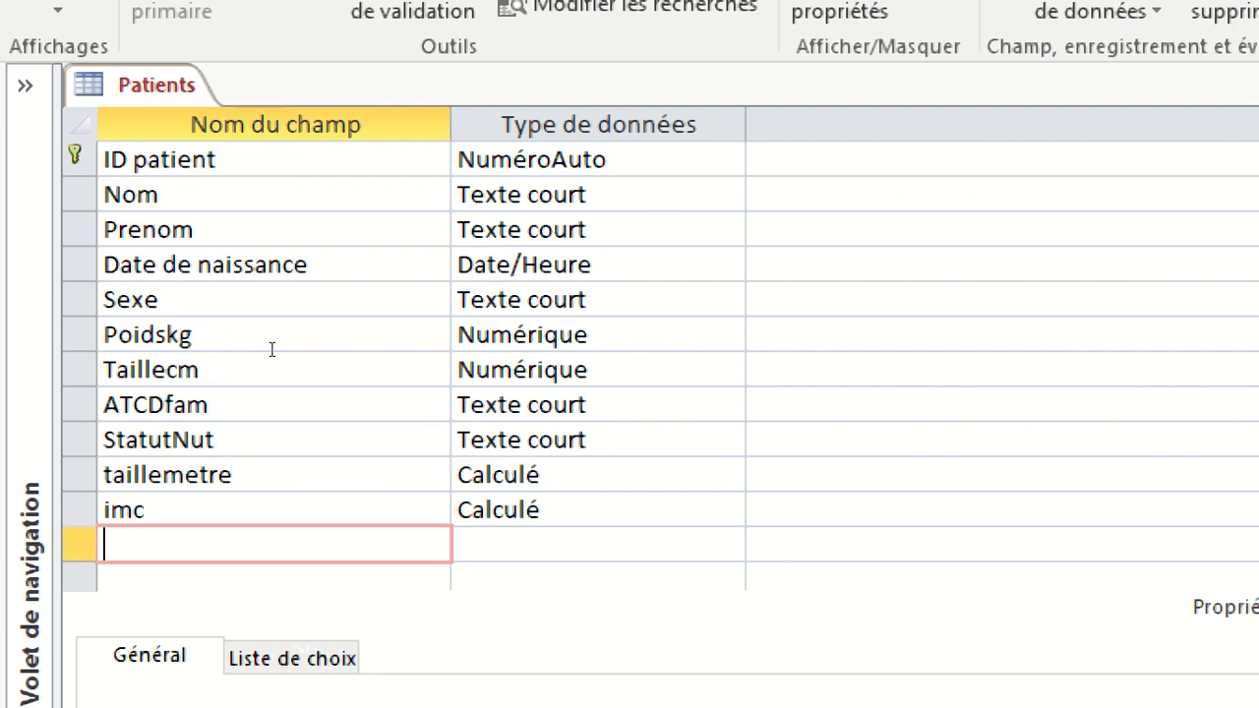
# Select the taillemetre and imc field rows together and check the expression of taillemetre.
pyautogui.click(80, 475)
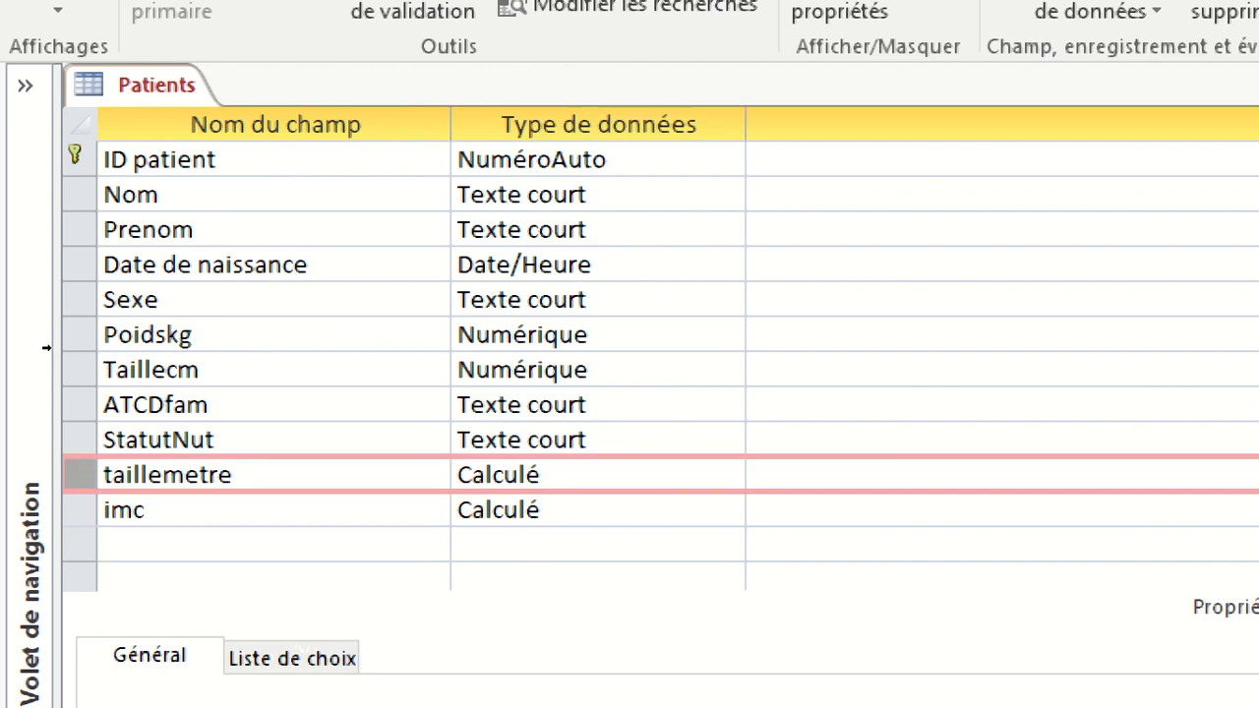
pyautogui.moveTo(80, 475); pyautogui.dragTo(80, 509)
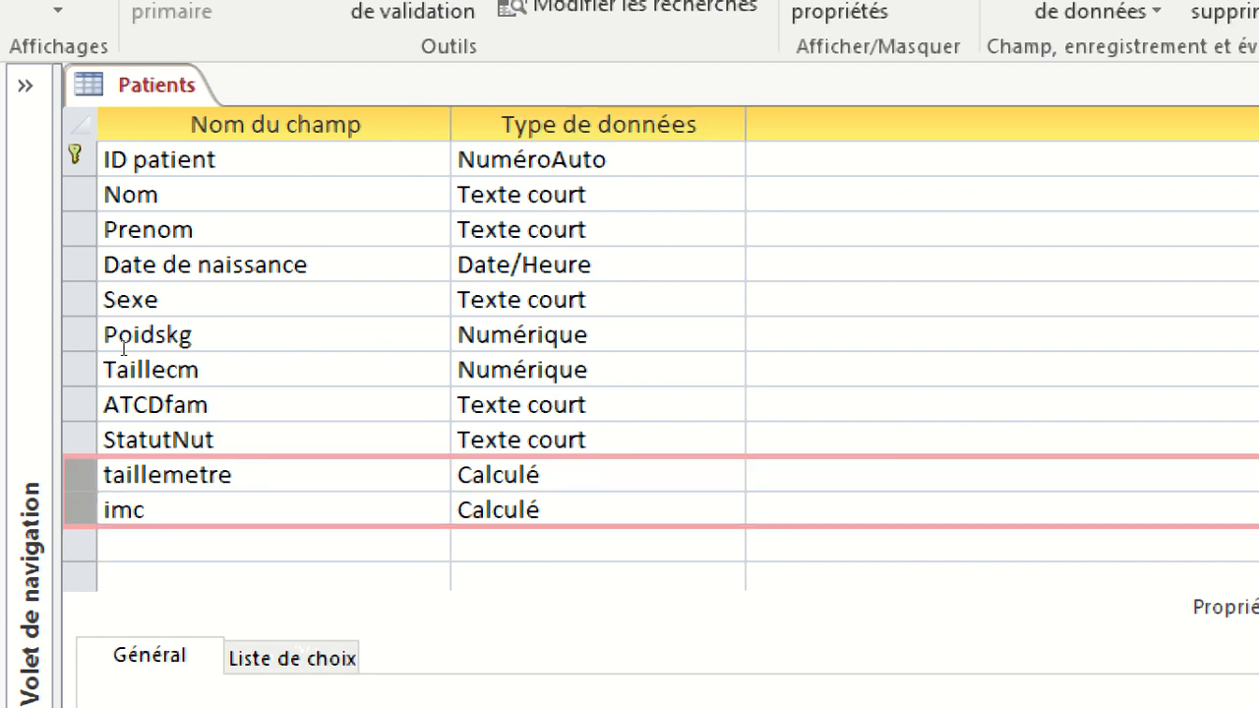
pyautogui.click(231, 474)
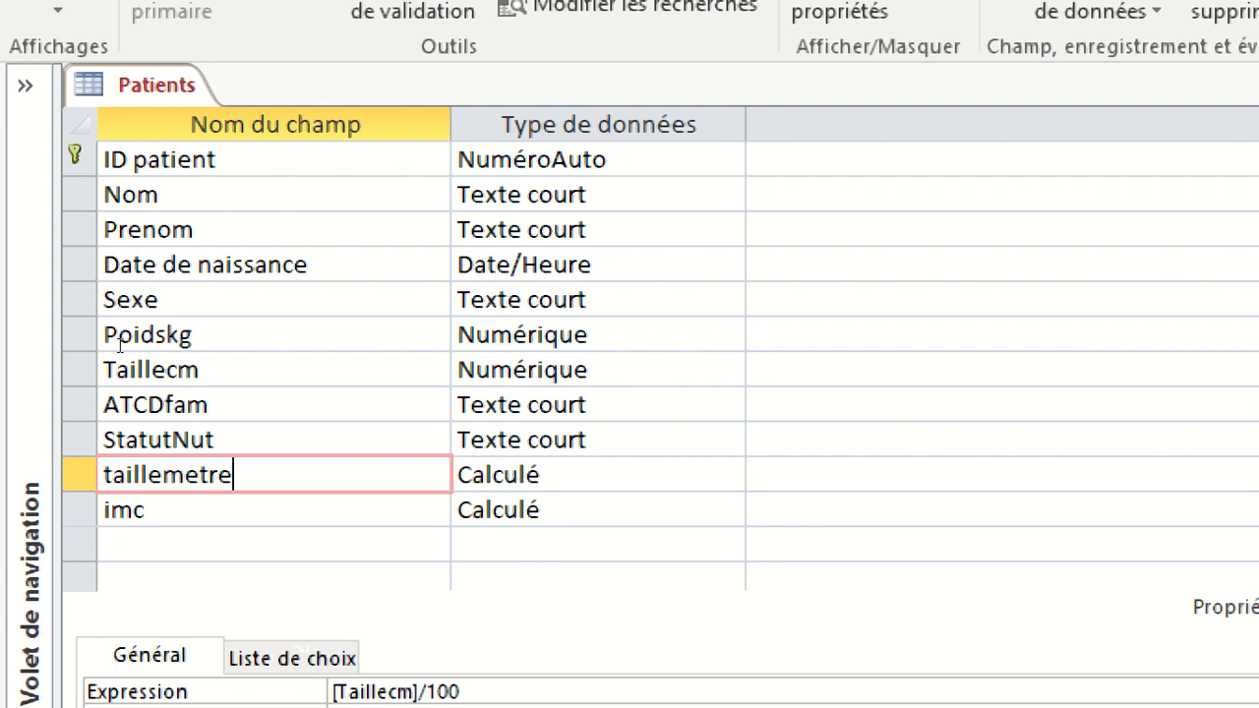
pyautogui.scroll(-2, 343, 348)
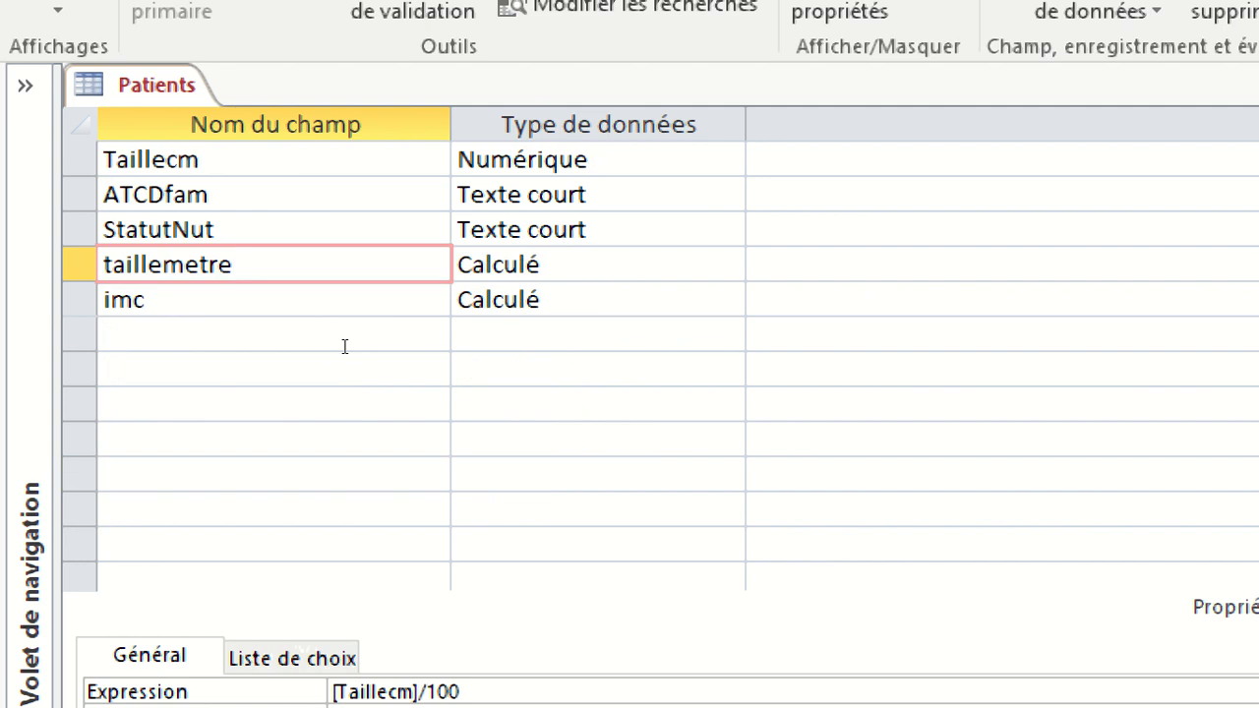
pyautogui.scroll(1, 343, 349)
pyautogui.scroll(1, 344, 347)
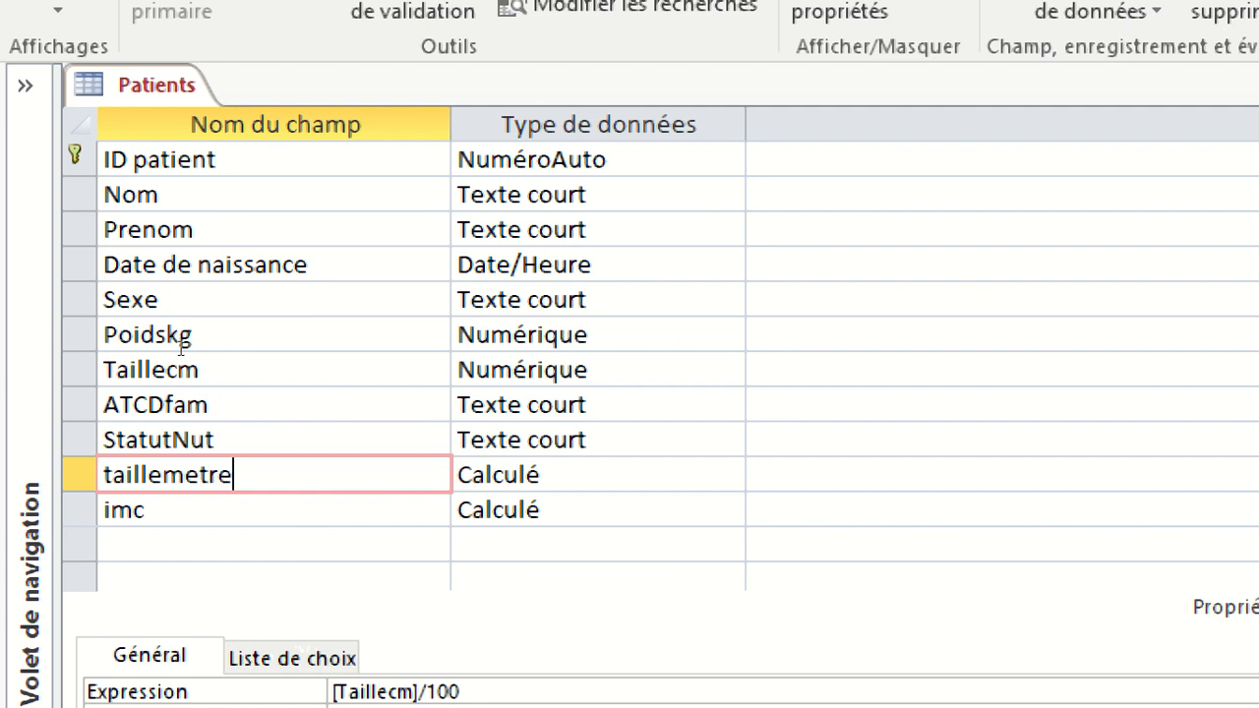
# Check the general properties of the StatutNut field with the whole design window in view at 100%.
pyautogui.click(579, 440)
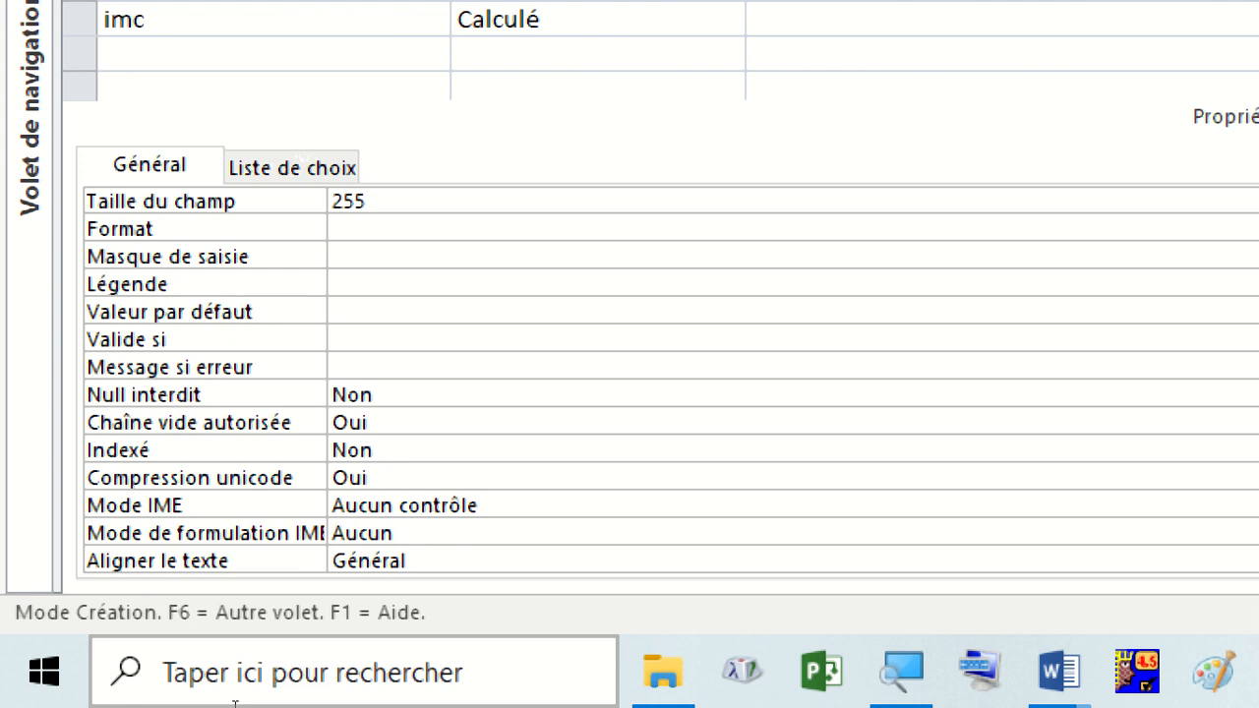
pyautogui.moveTo(1240, 672)
pyautogui.moveTo(1053, 536)
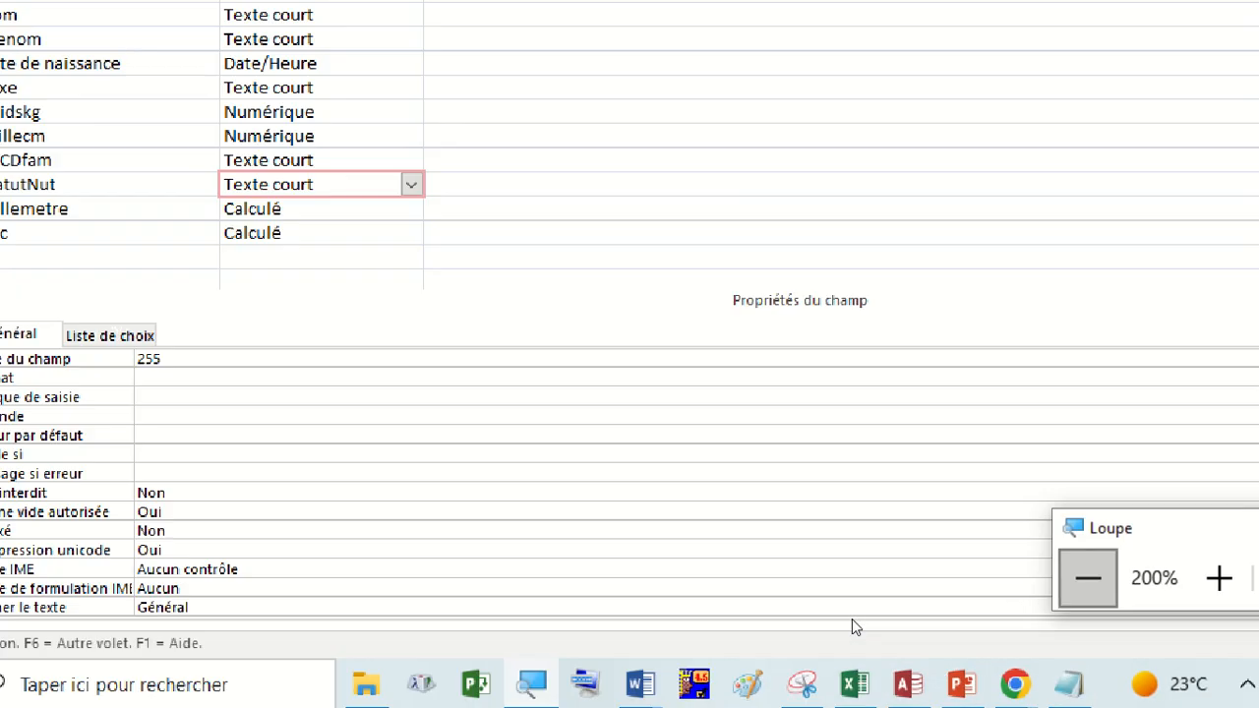
pyautogui.click(1088, 578)
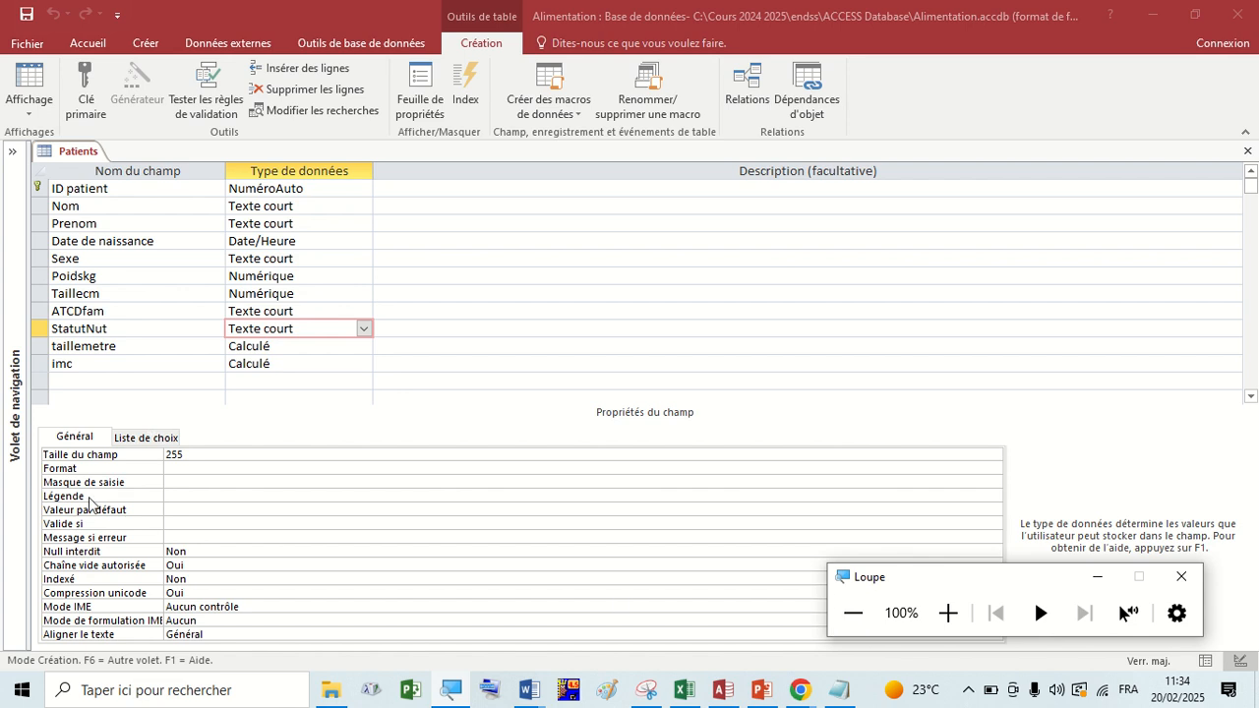
# Compare the expression, result type, format and decimals of the calculated imc and taillemetre fields.
pyautogui.click(87, 366)
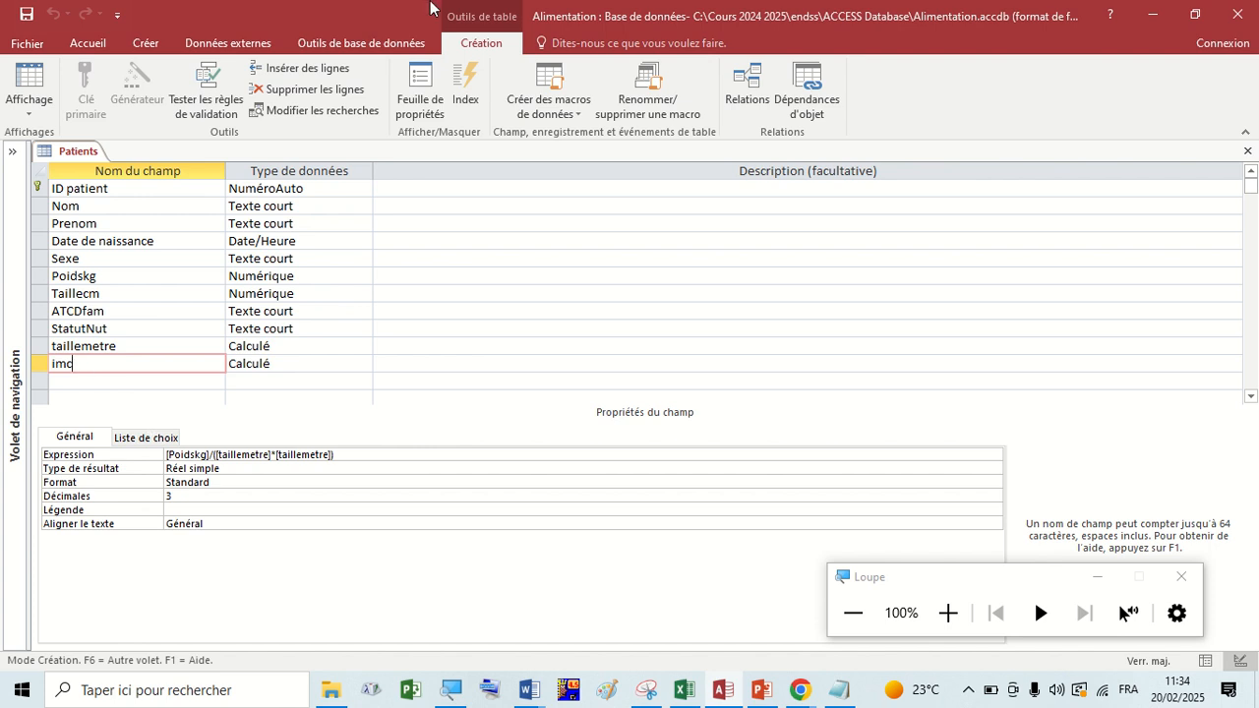
pyautogui.moveTo(479, 6)
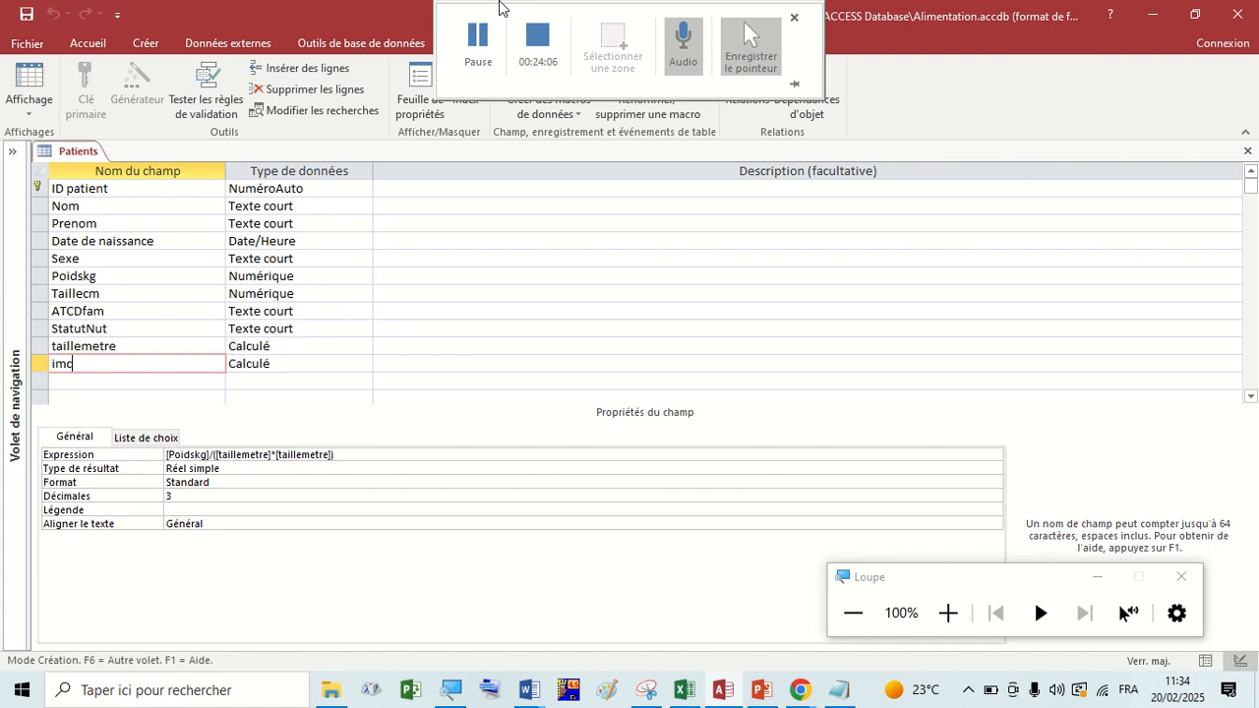
pyautogui.click(249, 366)
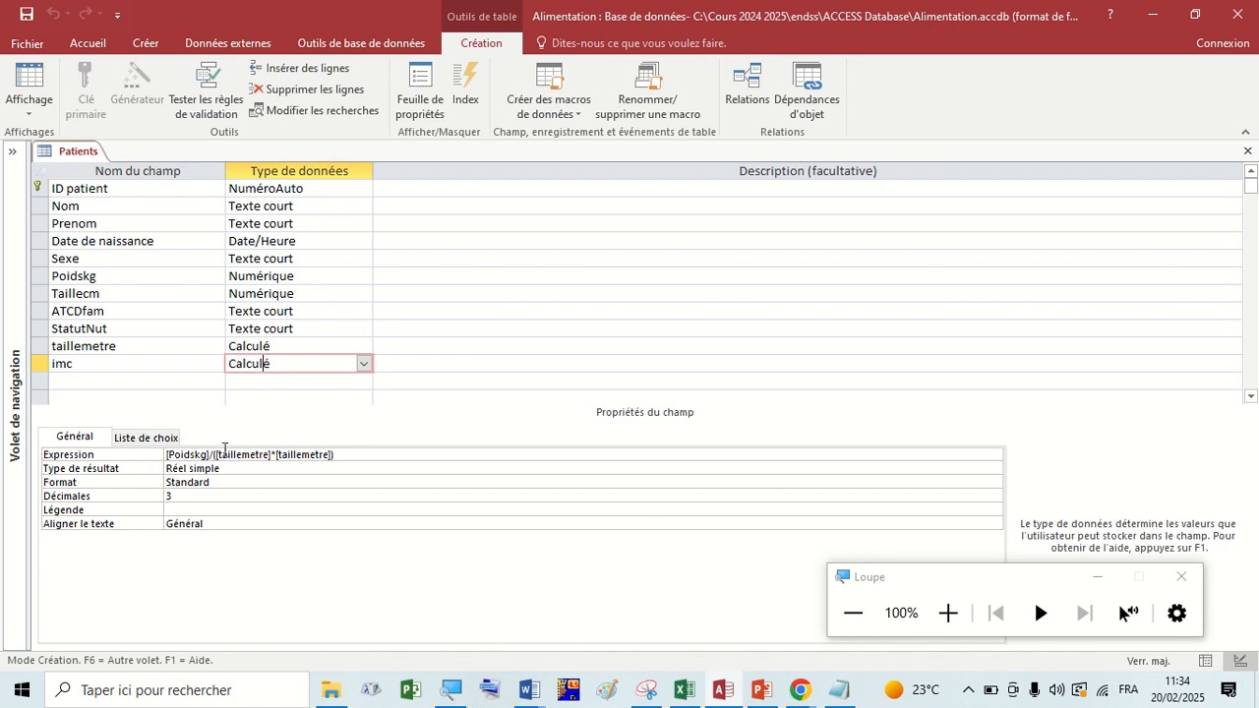
pyautogui.click(947, 612)
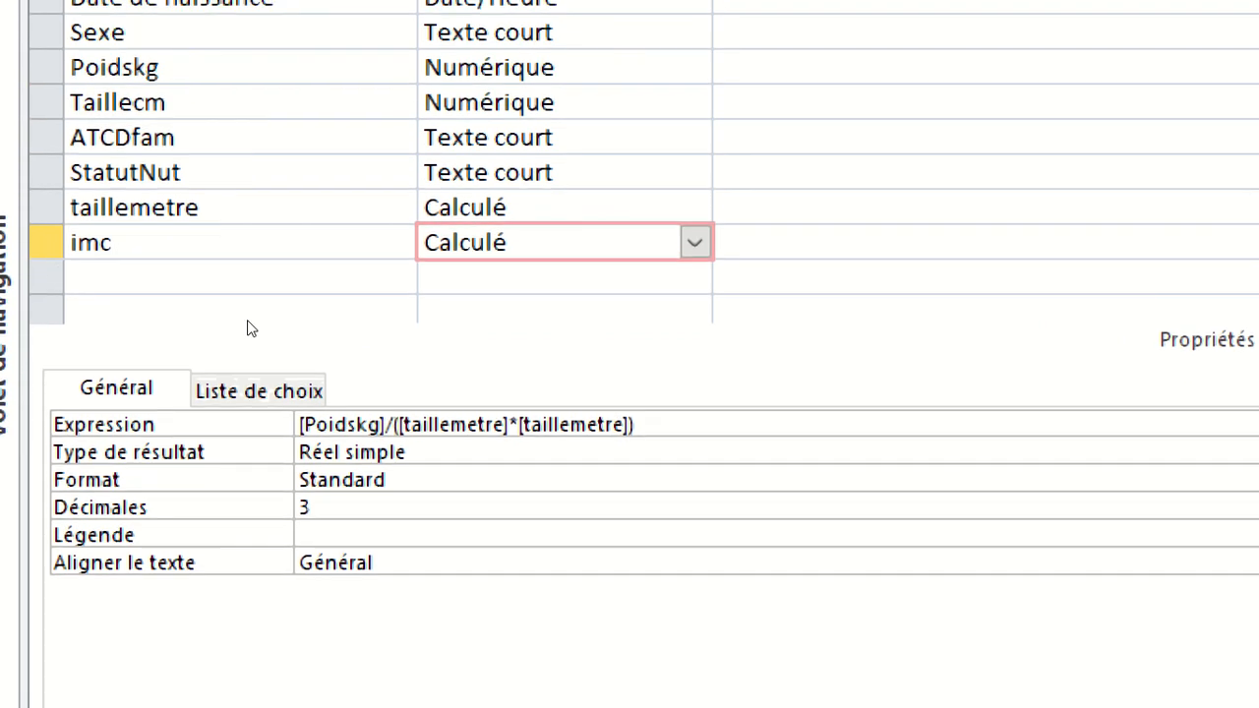
pyautogui.press('Up')
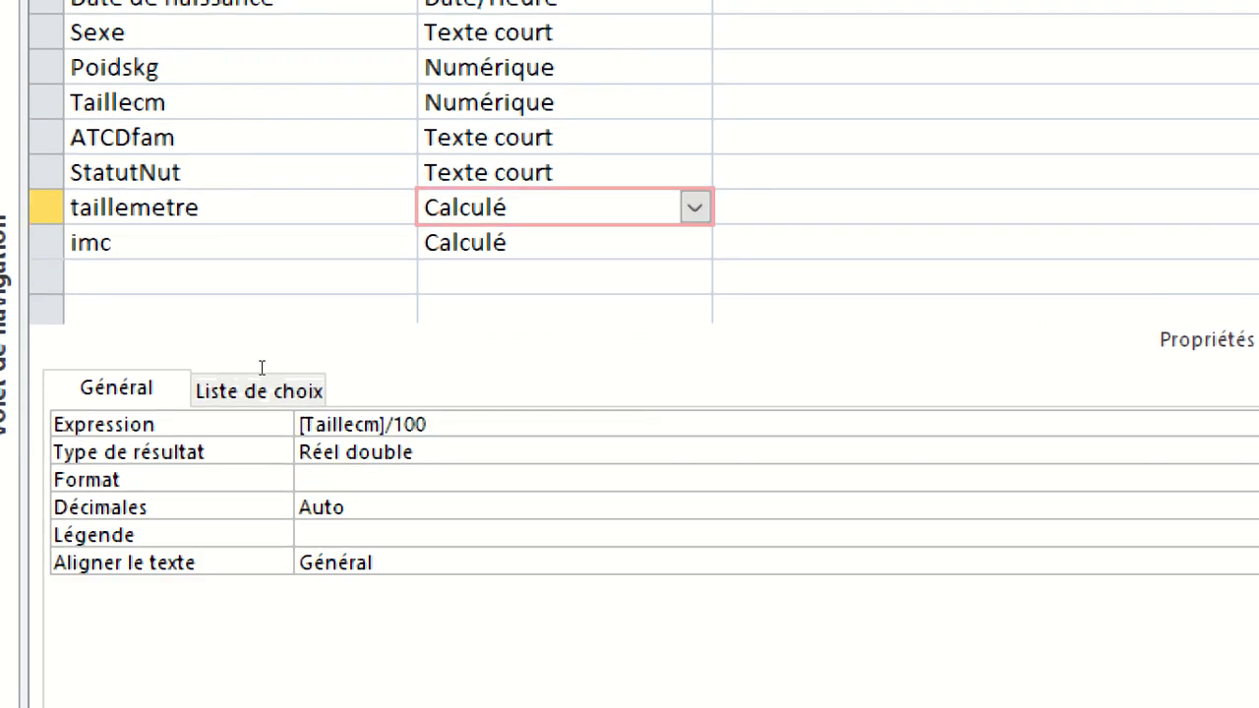
pyautogui.press('Down')
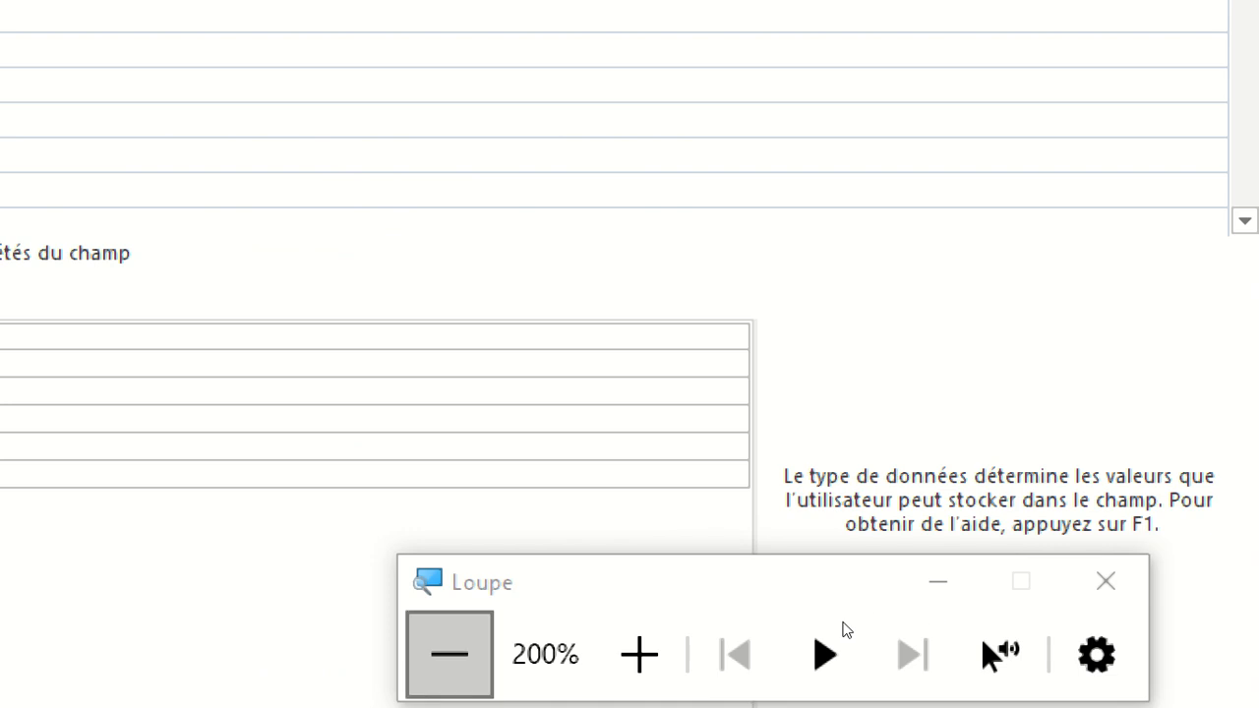
pyautogui.click(450, 654)
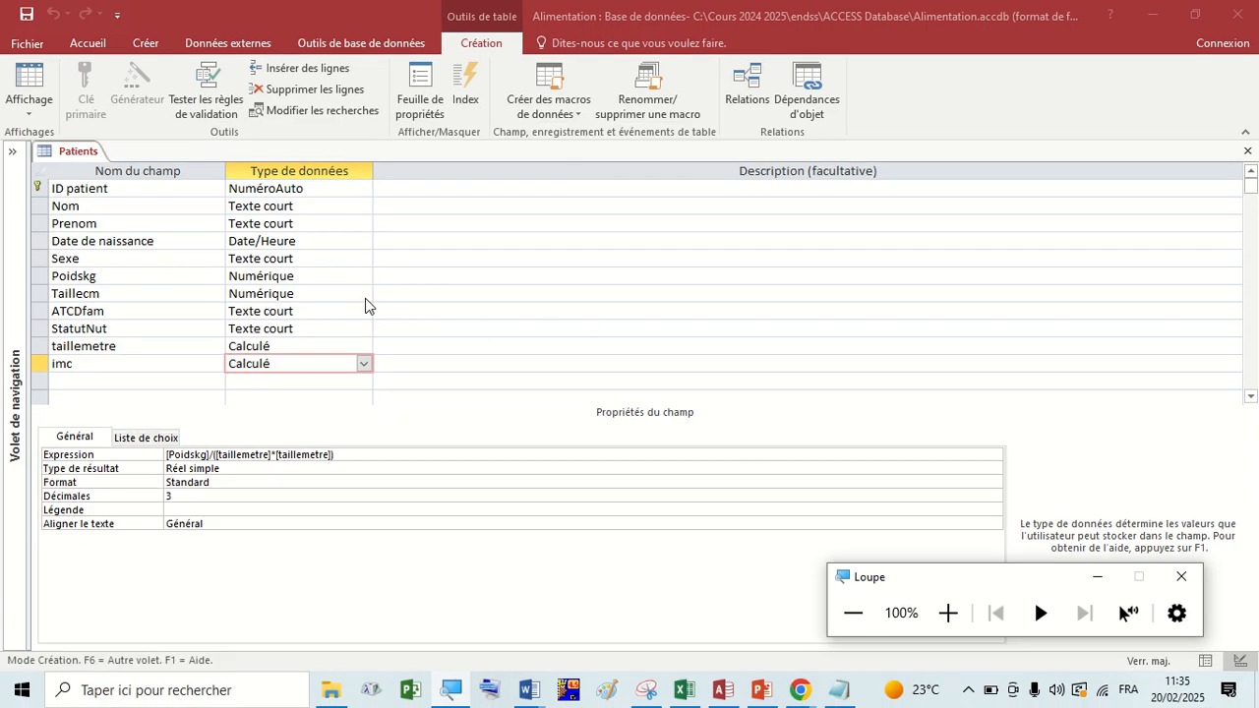
# Close the Patients table, saving its changes, and reopen it in design view from the expanded navigation pane.
pyautogui.click(321, 246)
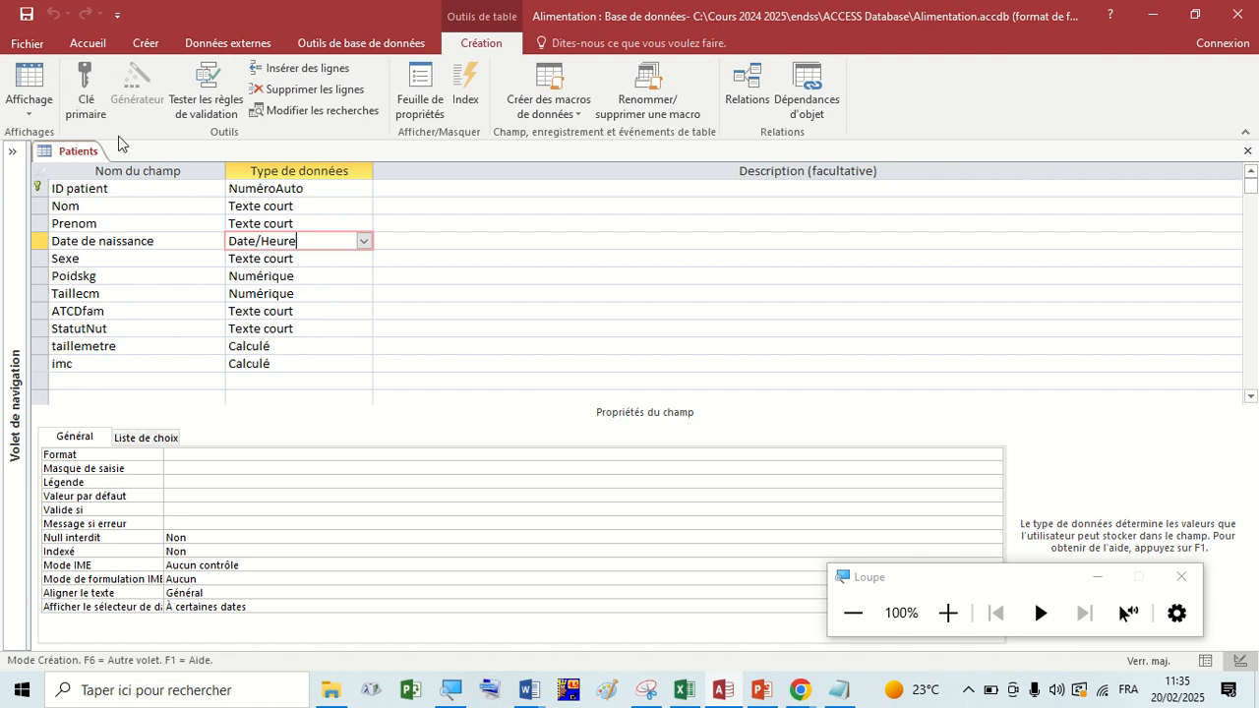
pyautogui.rightClick(80, 161)
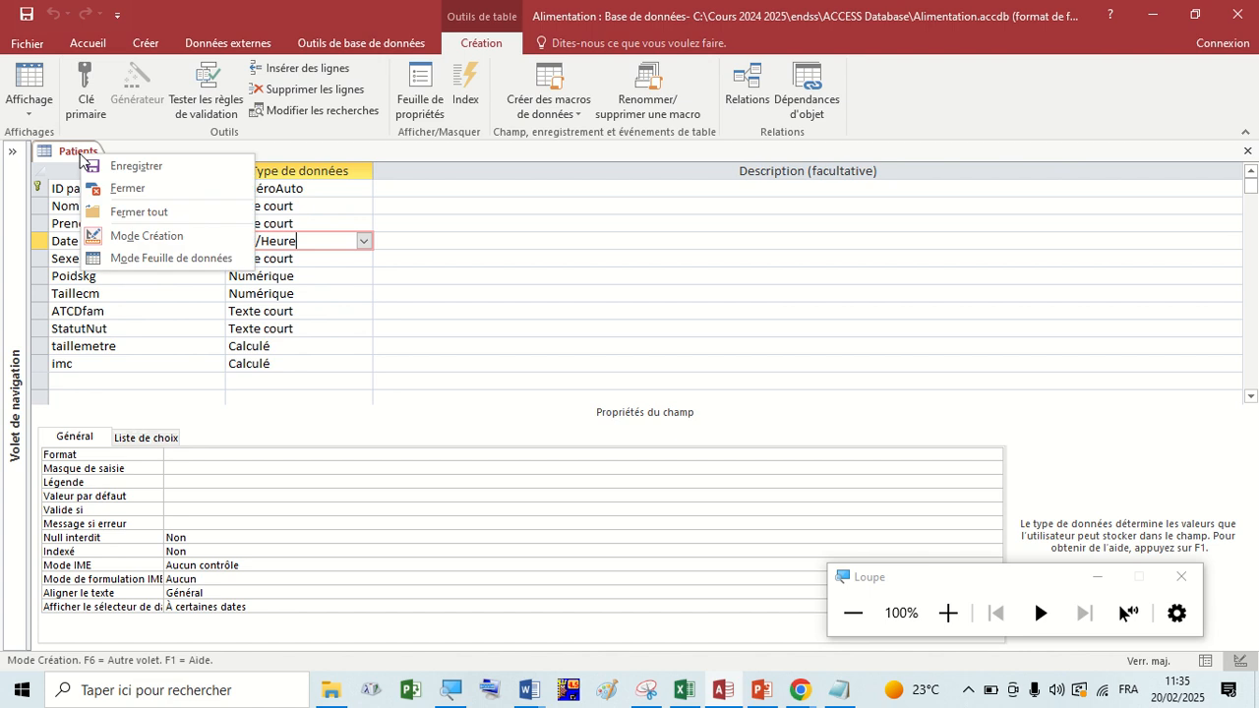
pyautogui.click(111, 193)
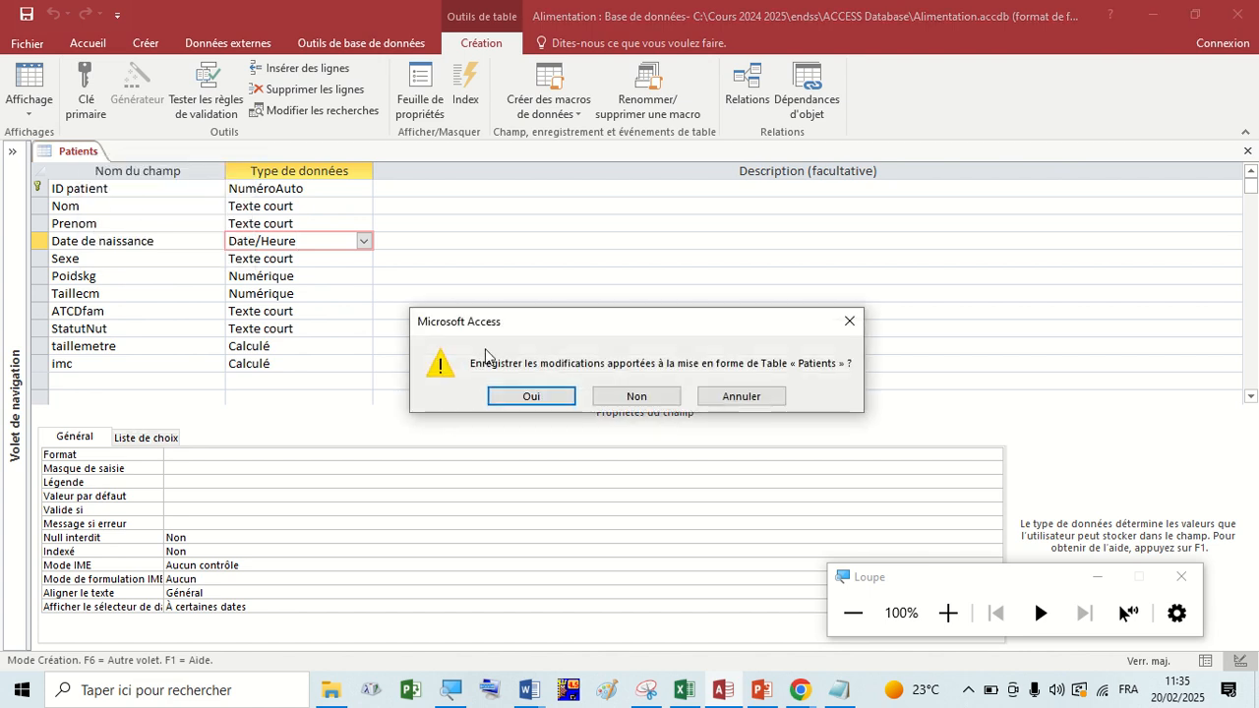
pyautogui.click(517, 391)
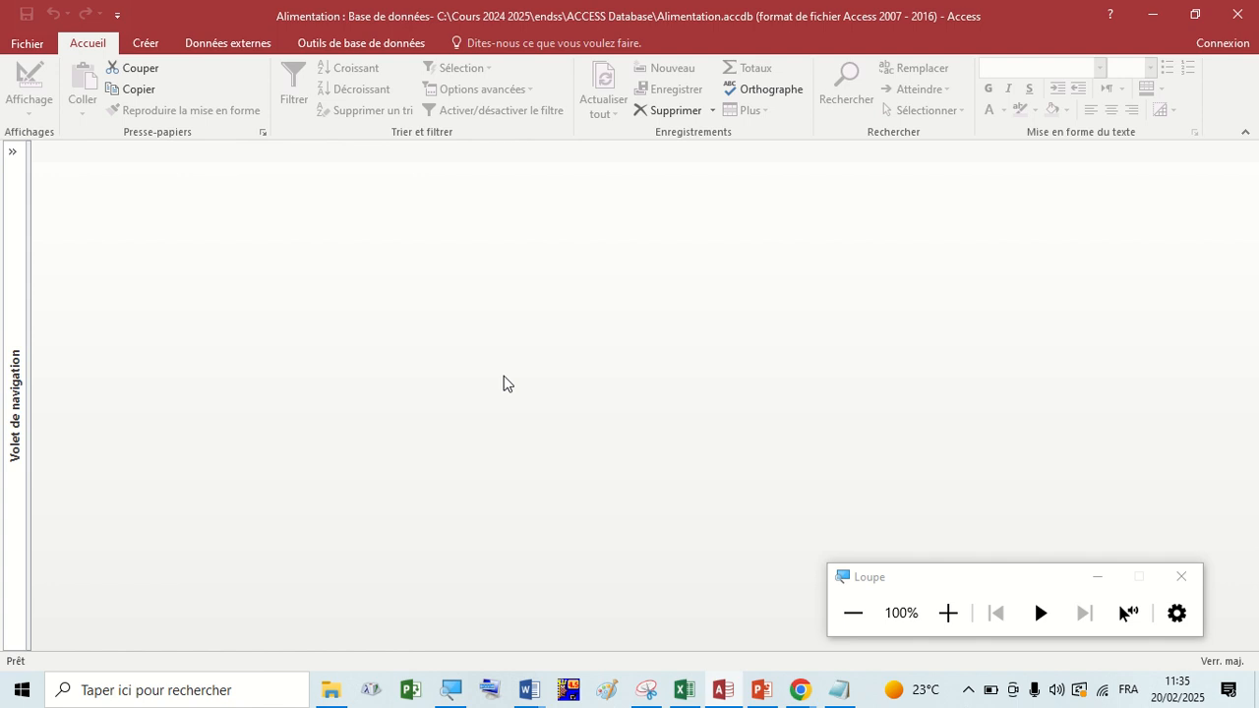
pyautogui.click(21, 153)
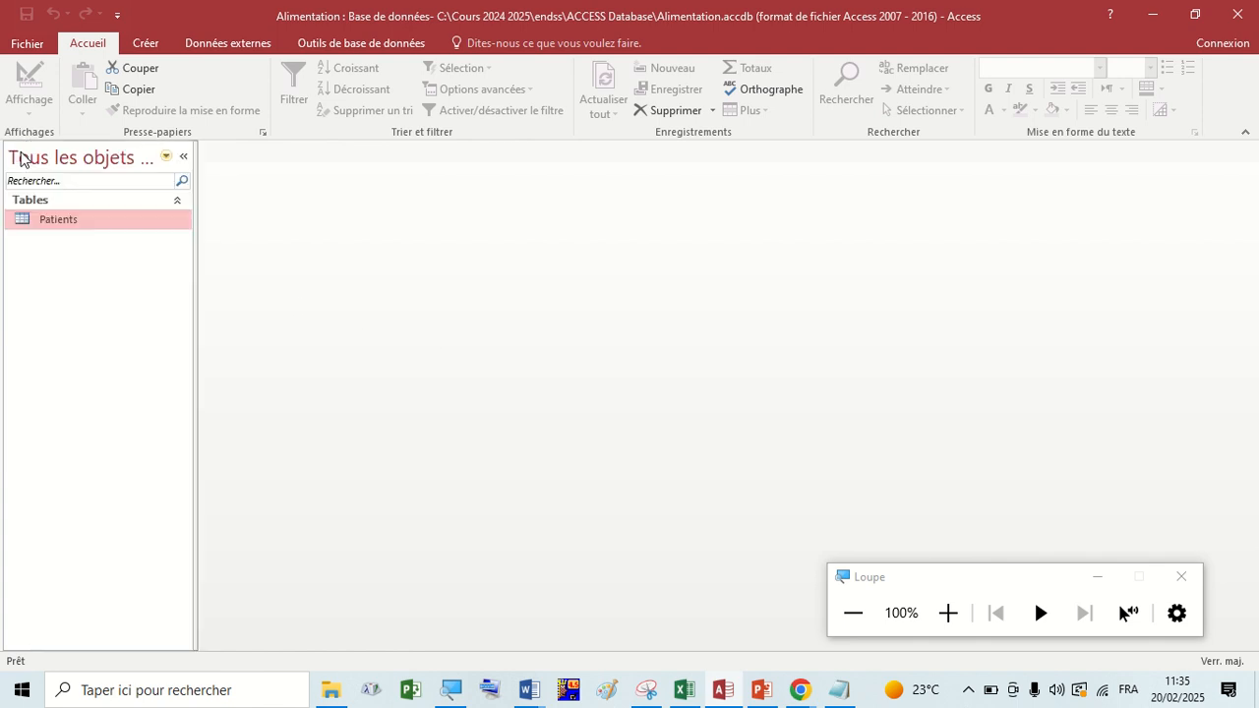
pyautogui.rightClick(71, 222)
pyautogui.click(110, 251)
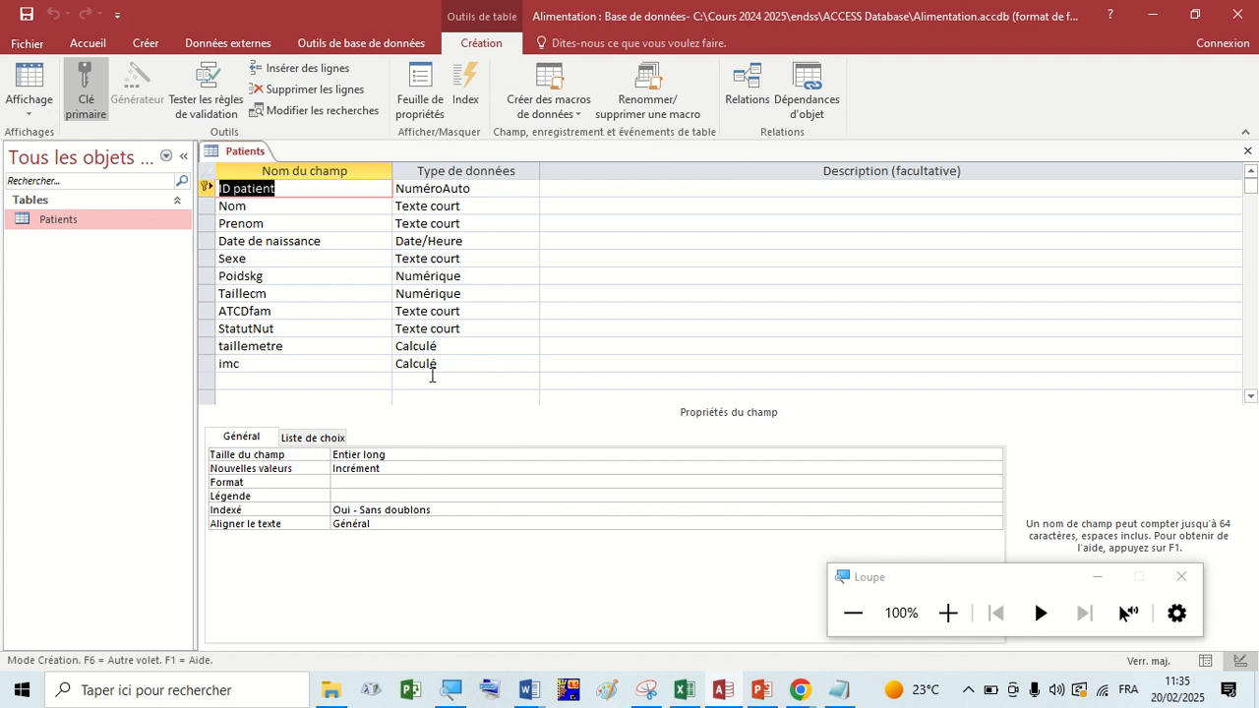
# Examine the general properties of the imc field in the reopened table design.
pyautogui.click(307, 193)
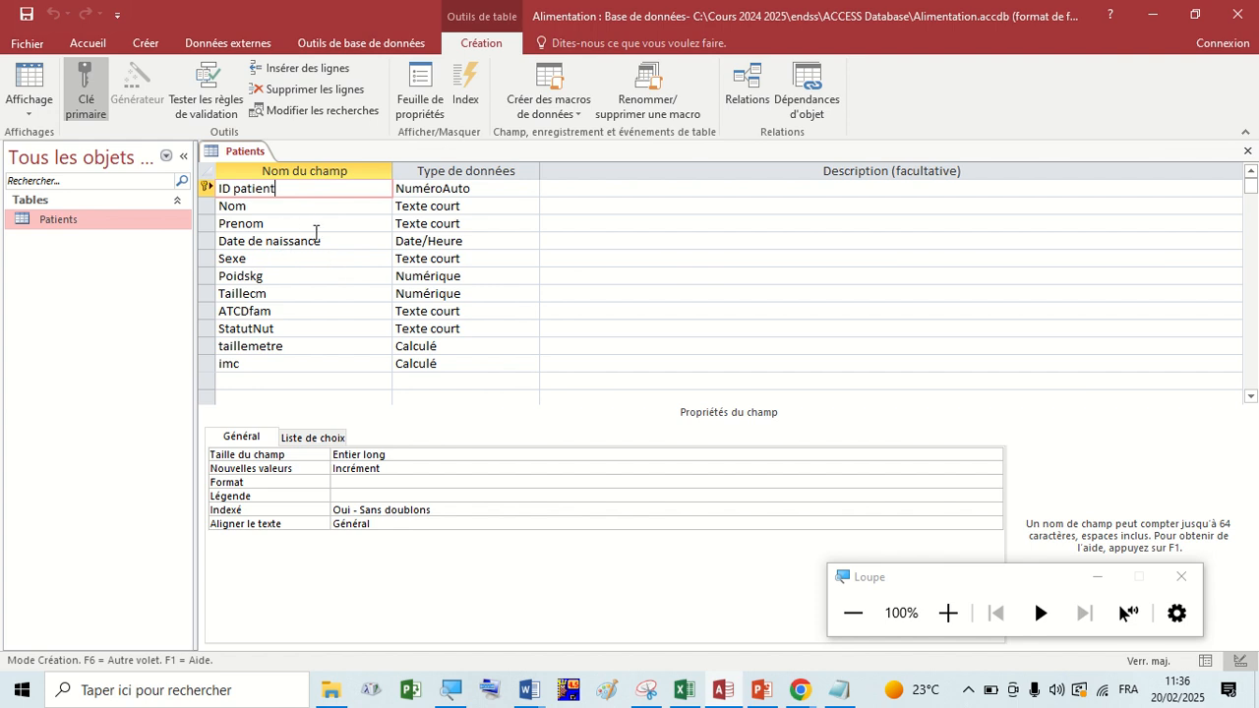
pyautogui.rightClick(240, 160)
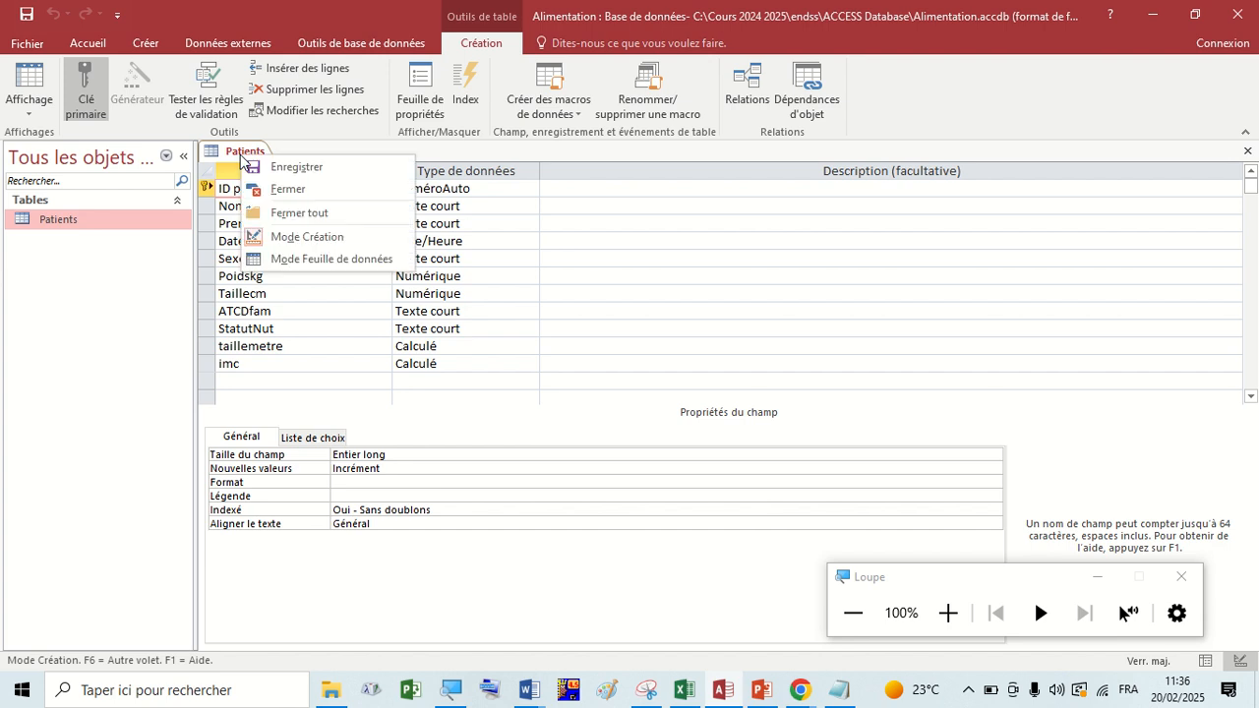
pyautogui.click(243, 440)
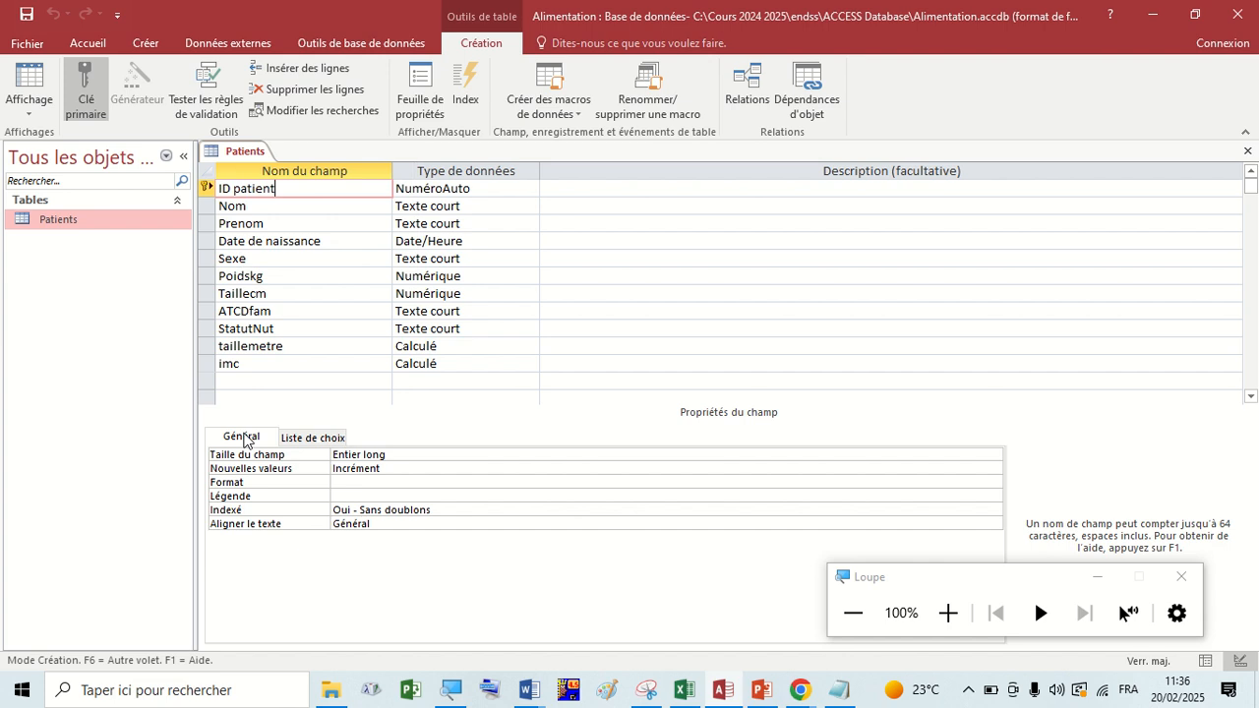
pyautogui.click(249, 362)
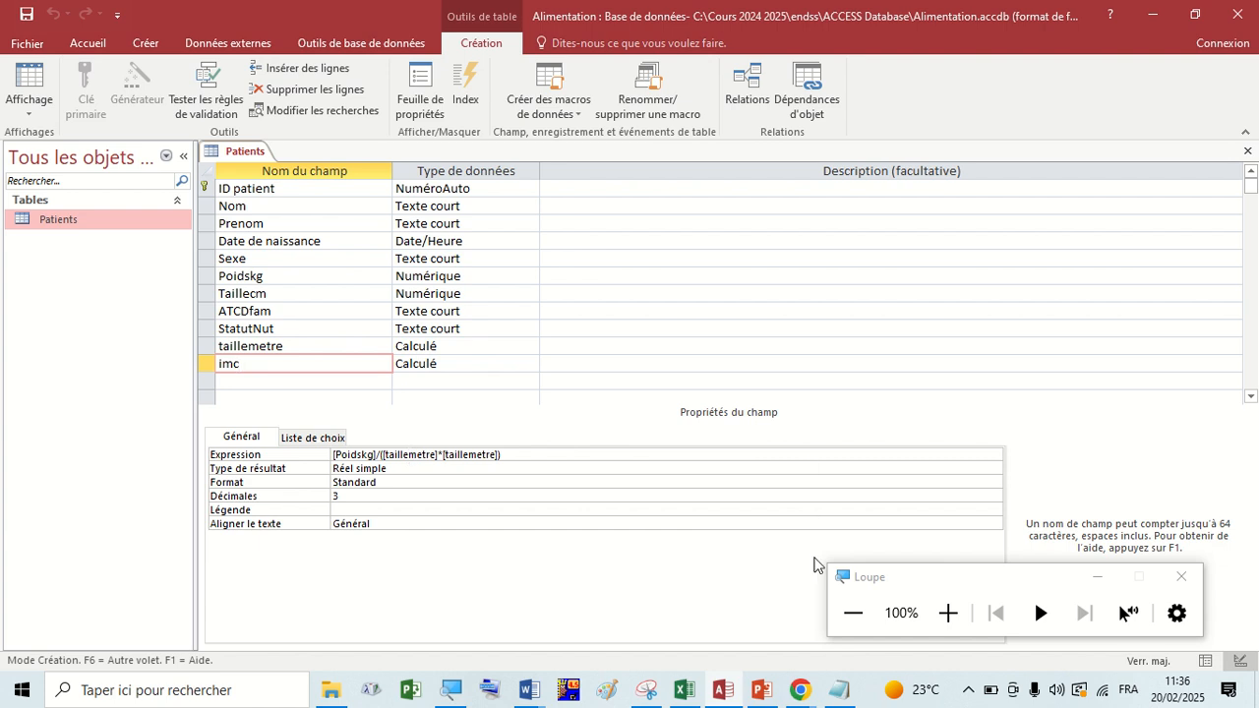
pyautogui.click(948, 613)
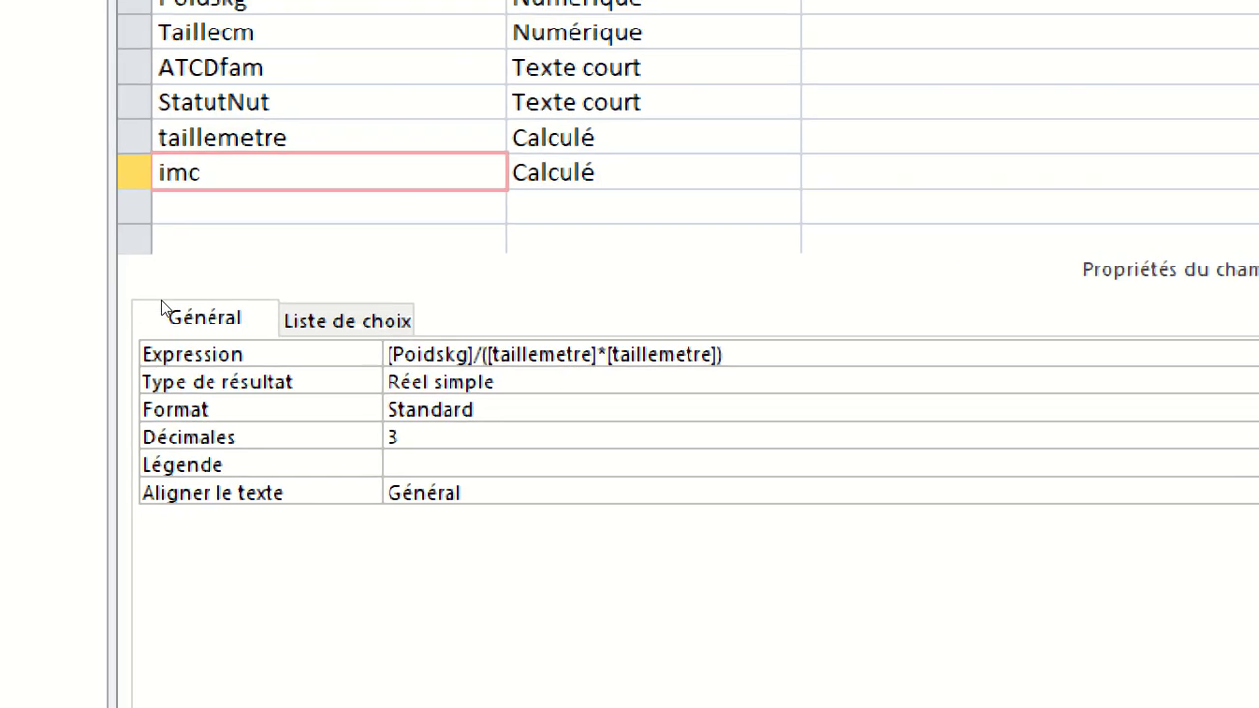
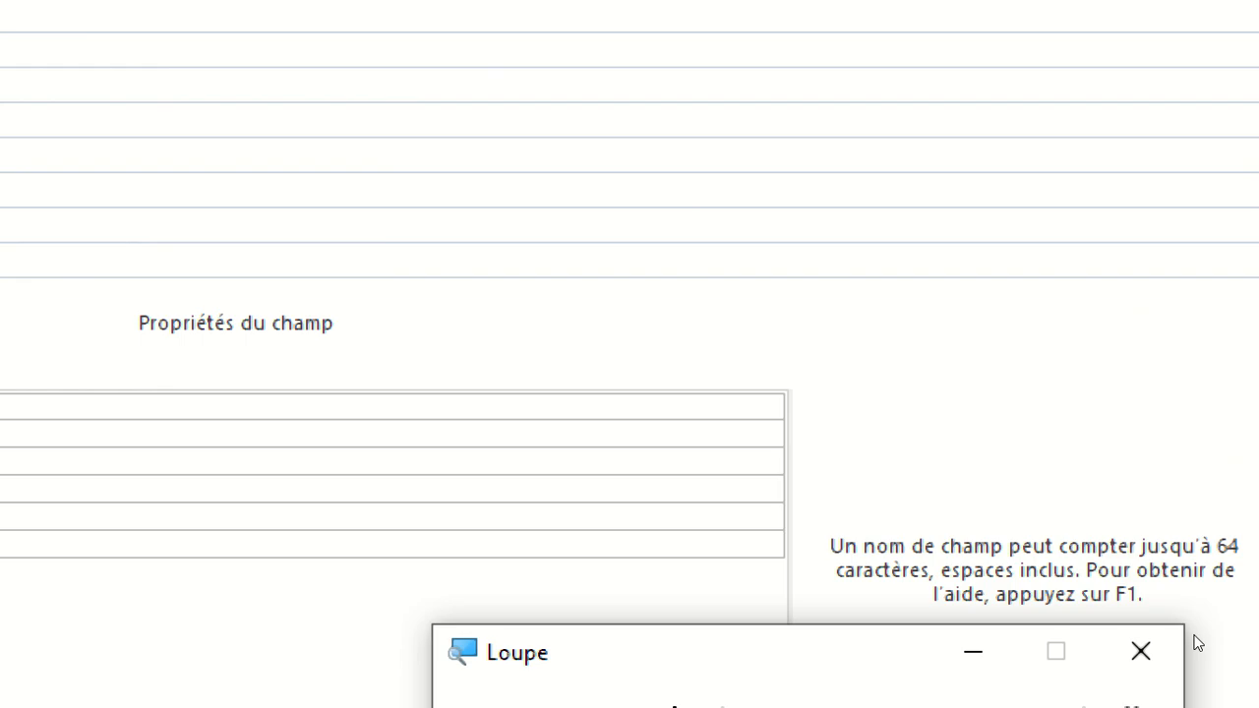
# Close the Patients table design and open the table in datasheet view.
pyautogui.press('super+minus')
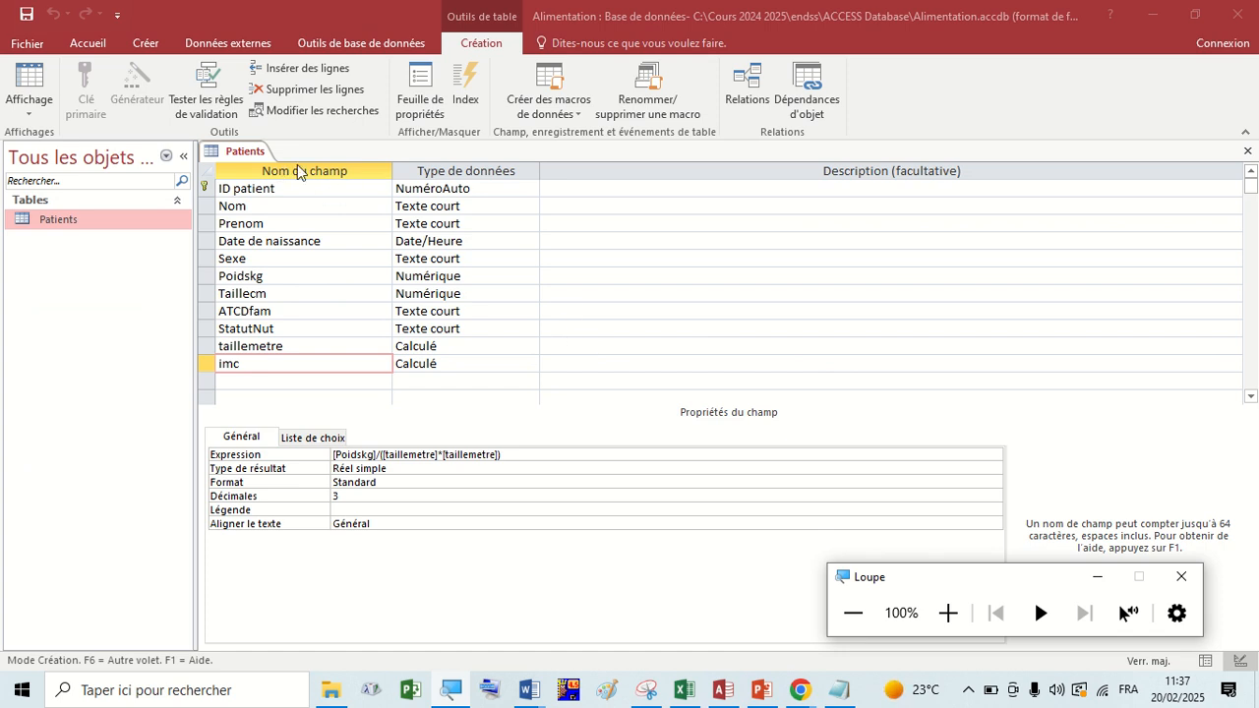
pyautogui.rightClick(247, 156)
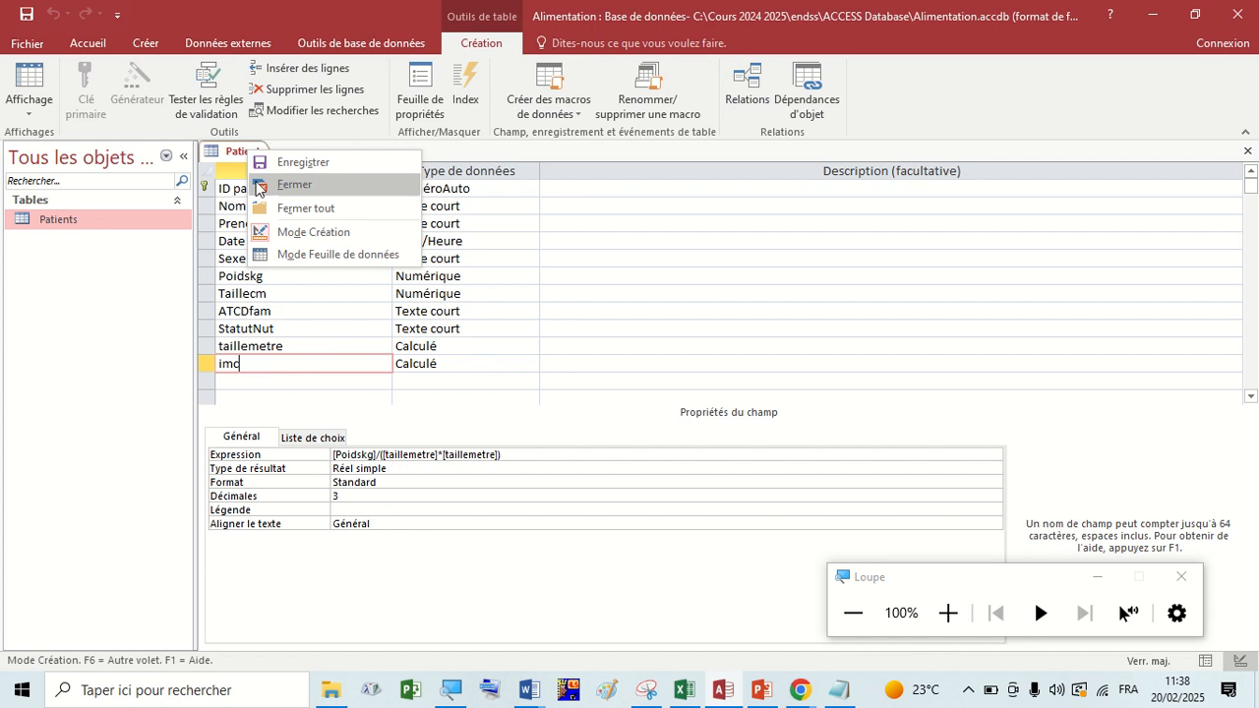
pyautogui.click(258, 185)
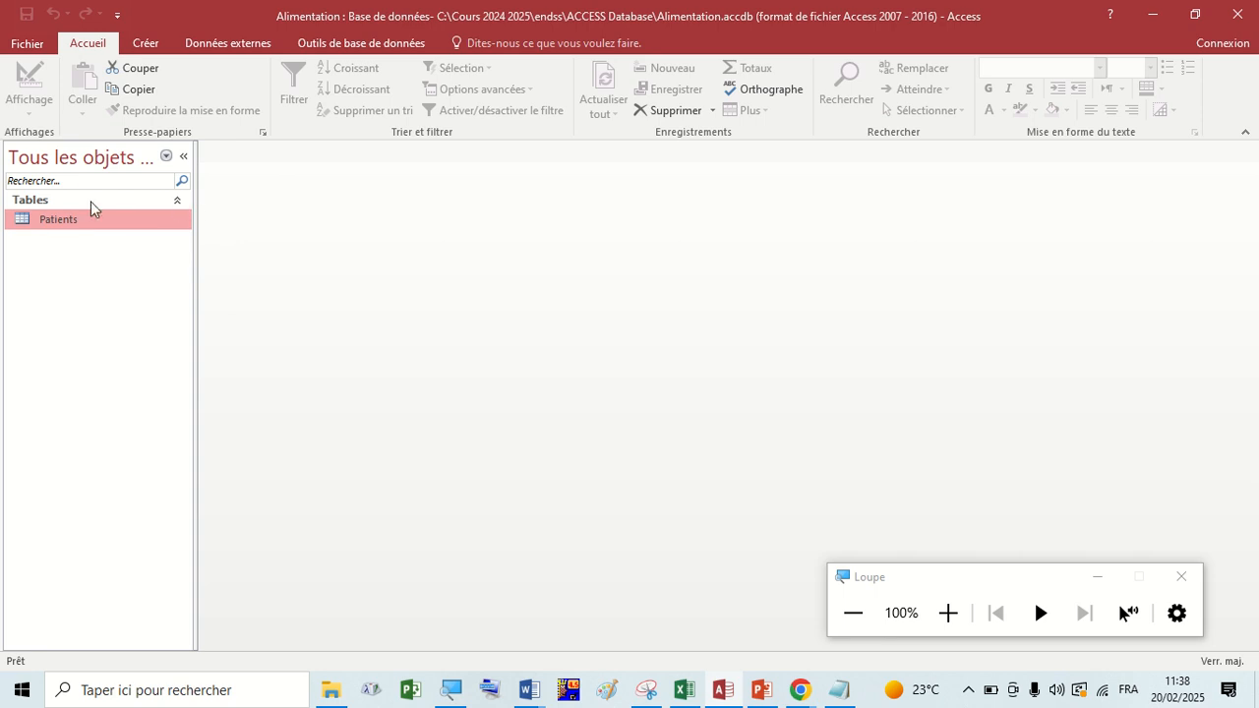
pyautogui.doubleClick(71, 219)
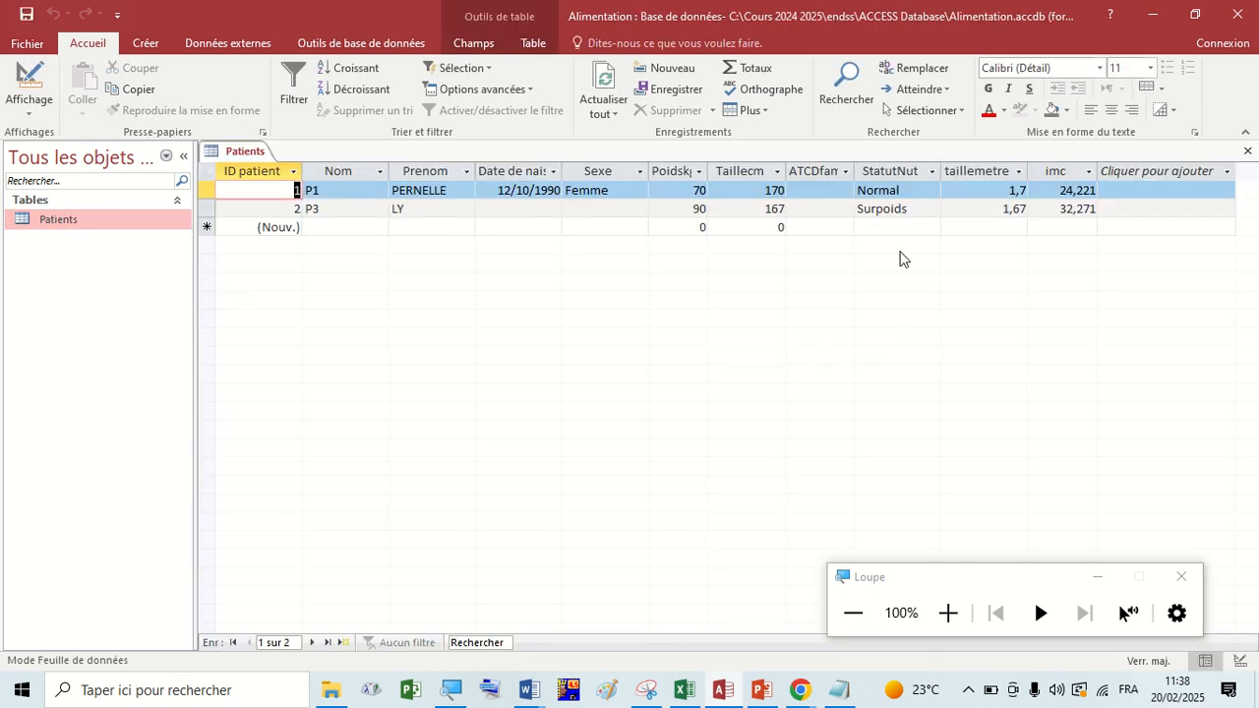
# Go through the blank new record's fields from Nom to Poidskg, and close the Patients table.
pyautogui.click(355, 225)
pyautogui.click(460, 225)
pyautogui.click(559, 225)
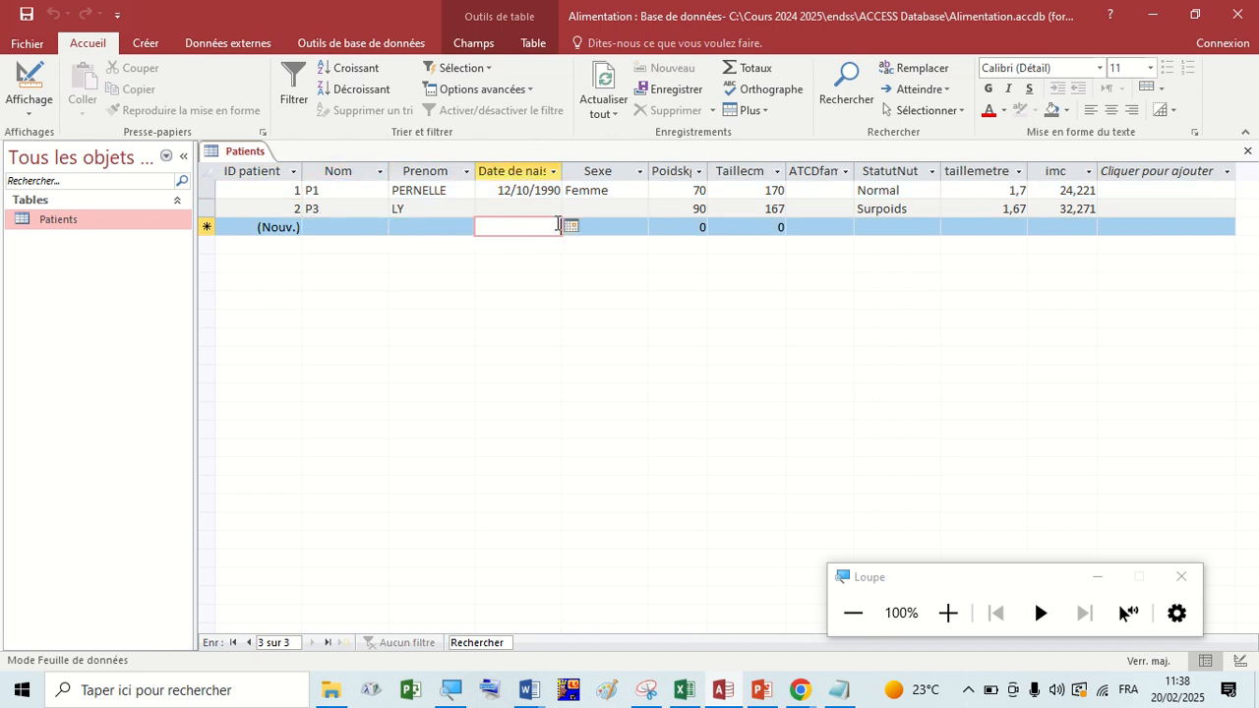
pyautogui.click(669, 226)
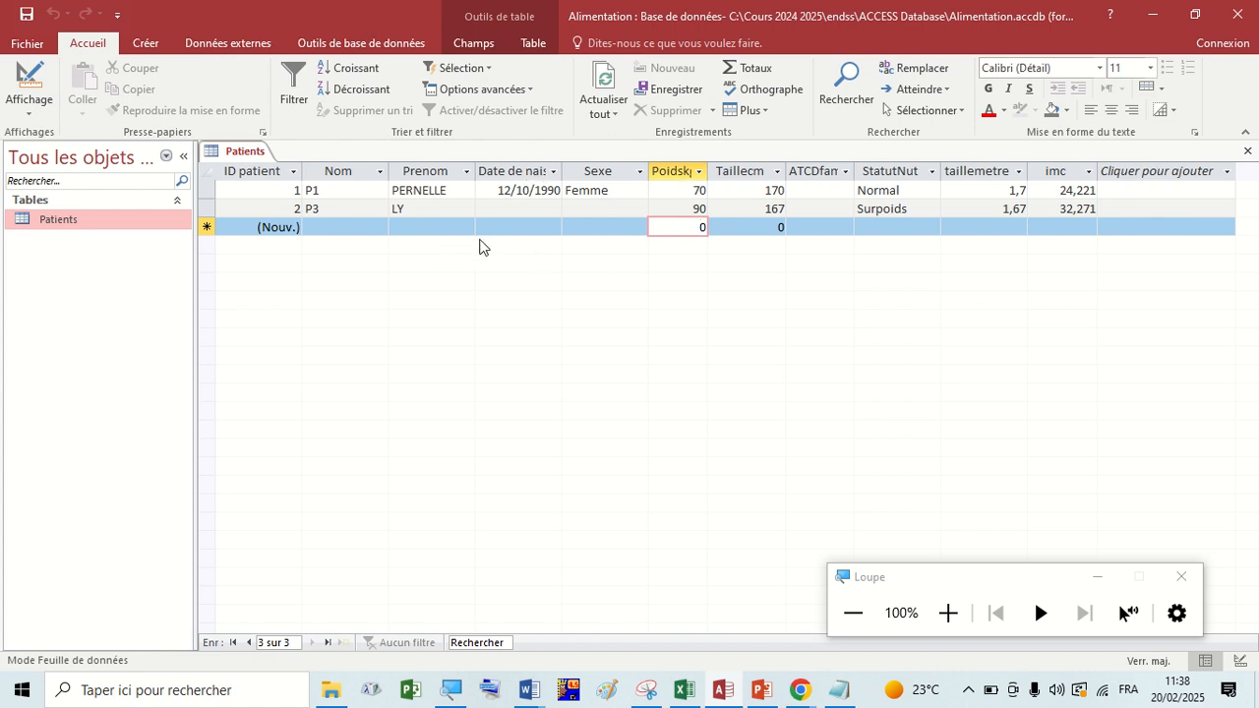
pyautogui.rightClick(245, 155)
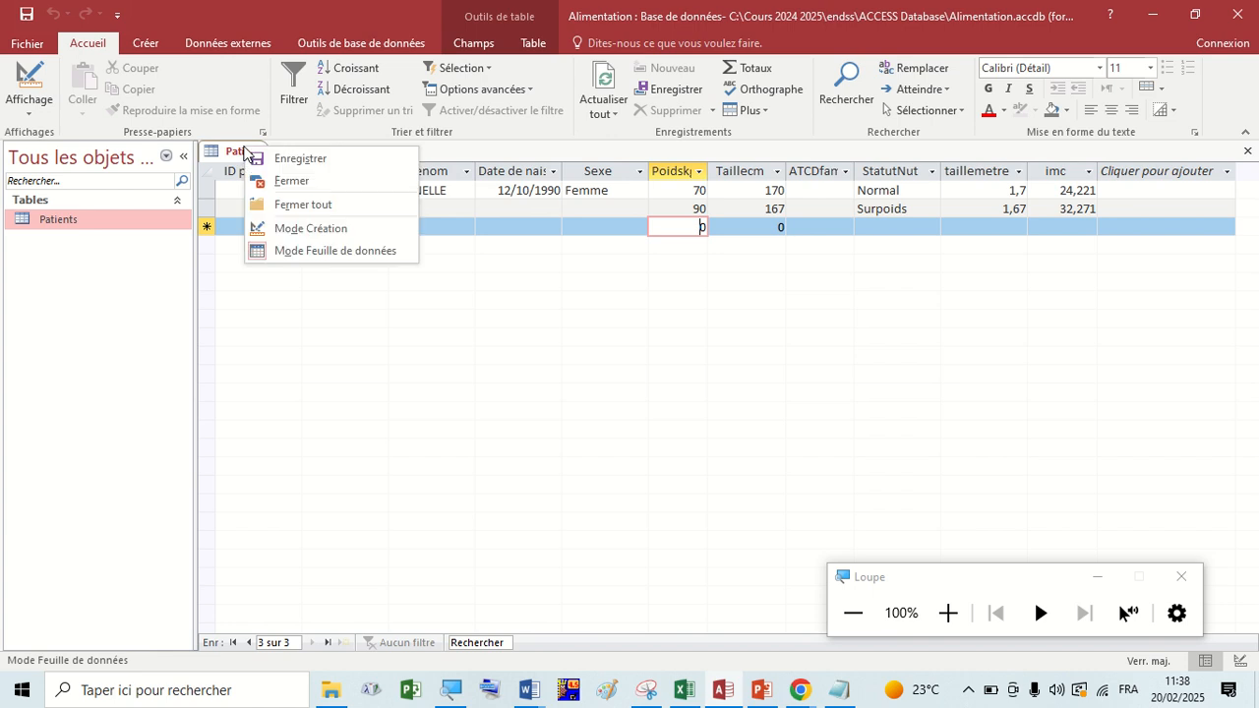
pyautogui.click(279, 184)
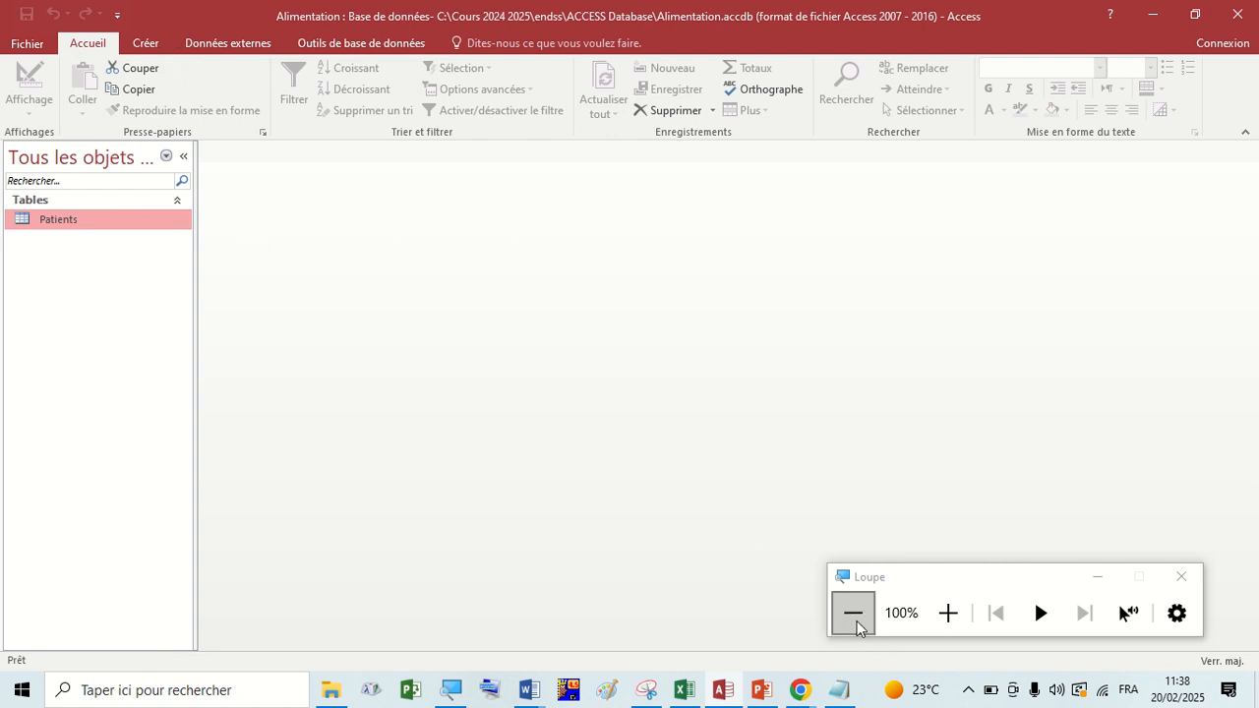
pyautogui.click(948, 613)
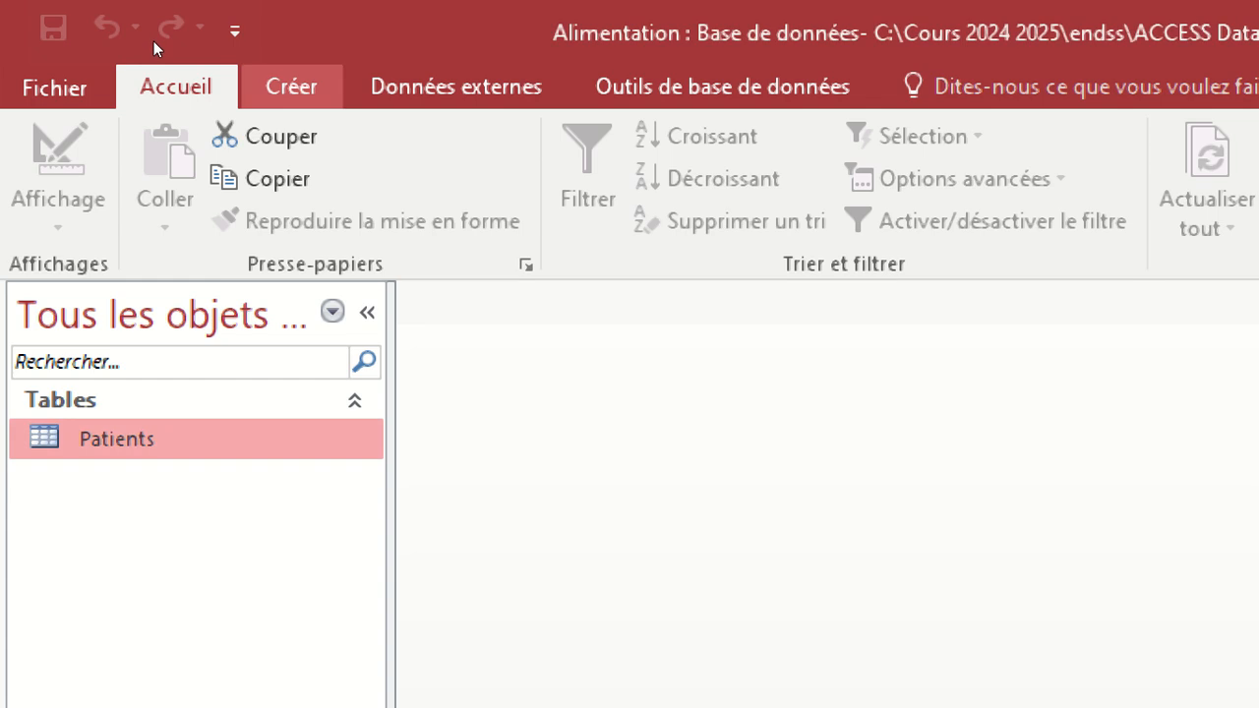
pyautogui.click(153, 41)
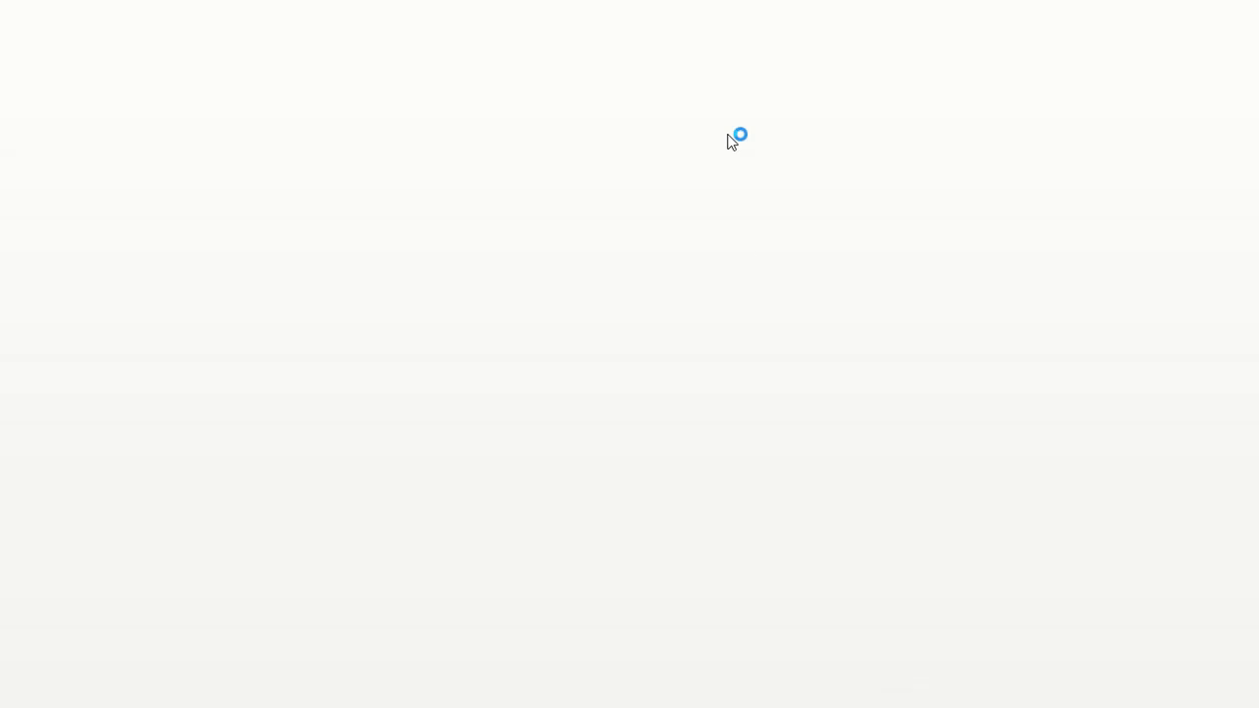
pyautogui.moveTo(617, 12)
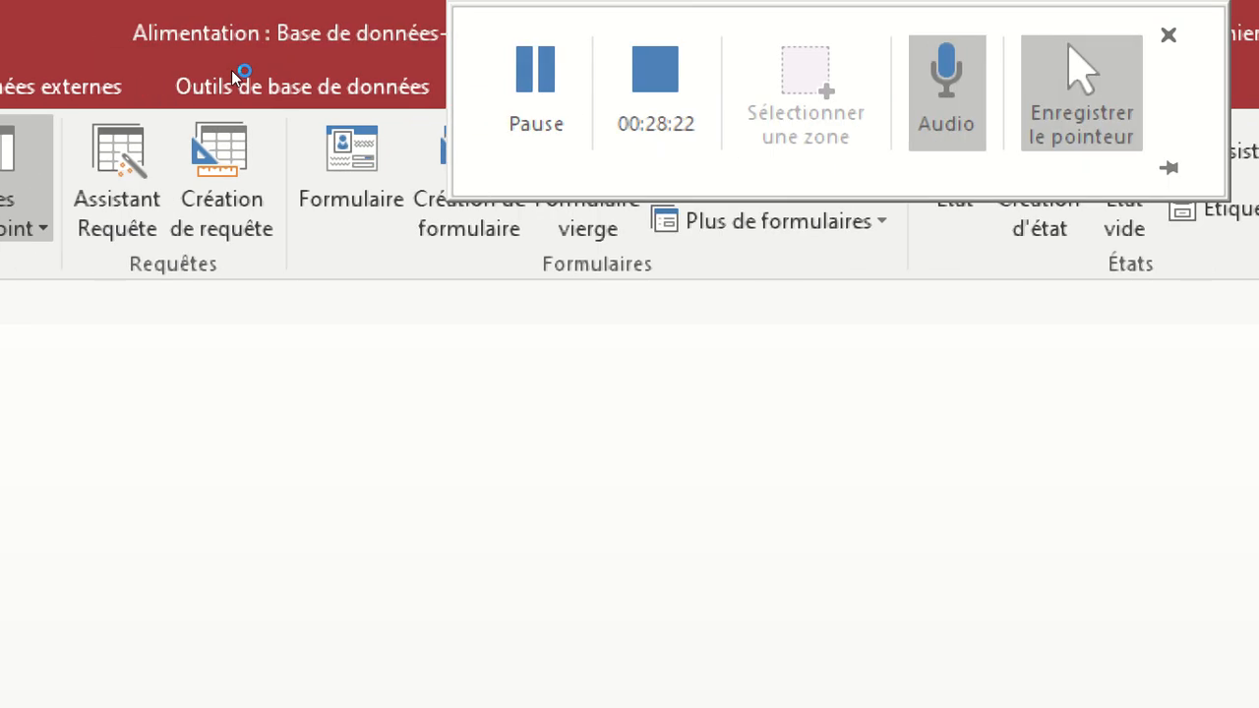
pyautogui.click(661, 88)
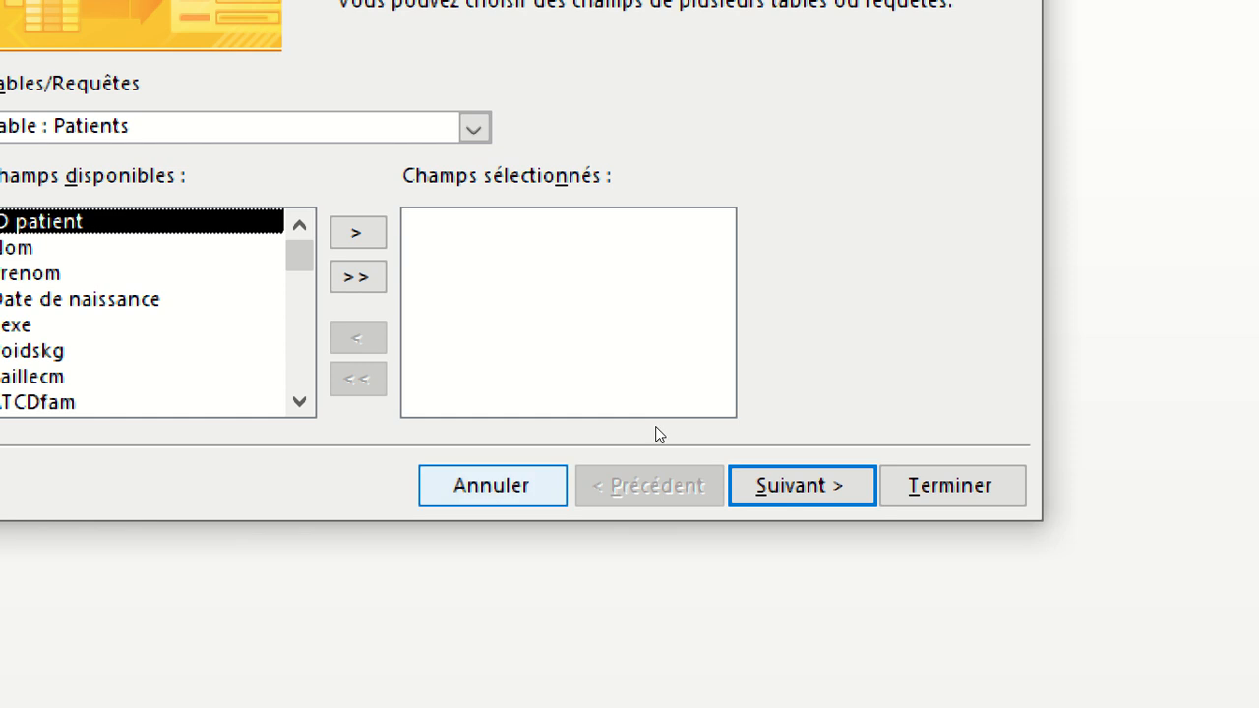
pyautogui.press('Escape')
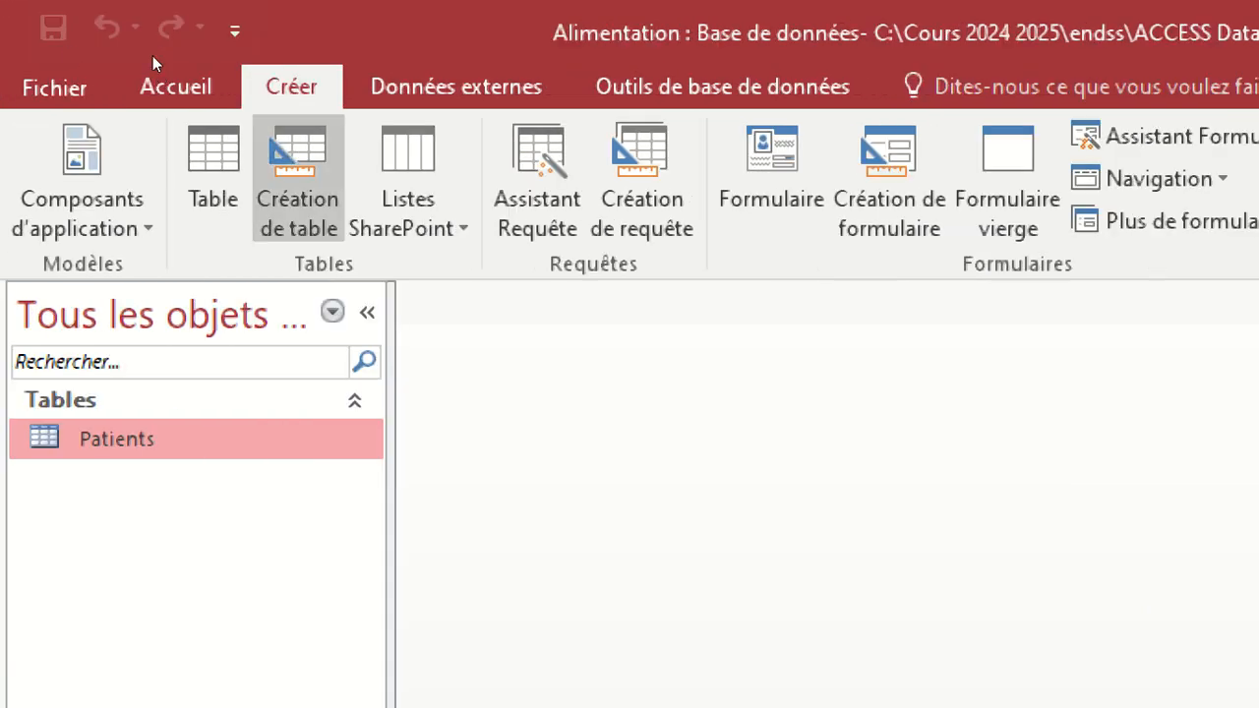
pyautogui.click(148, 75)
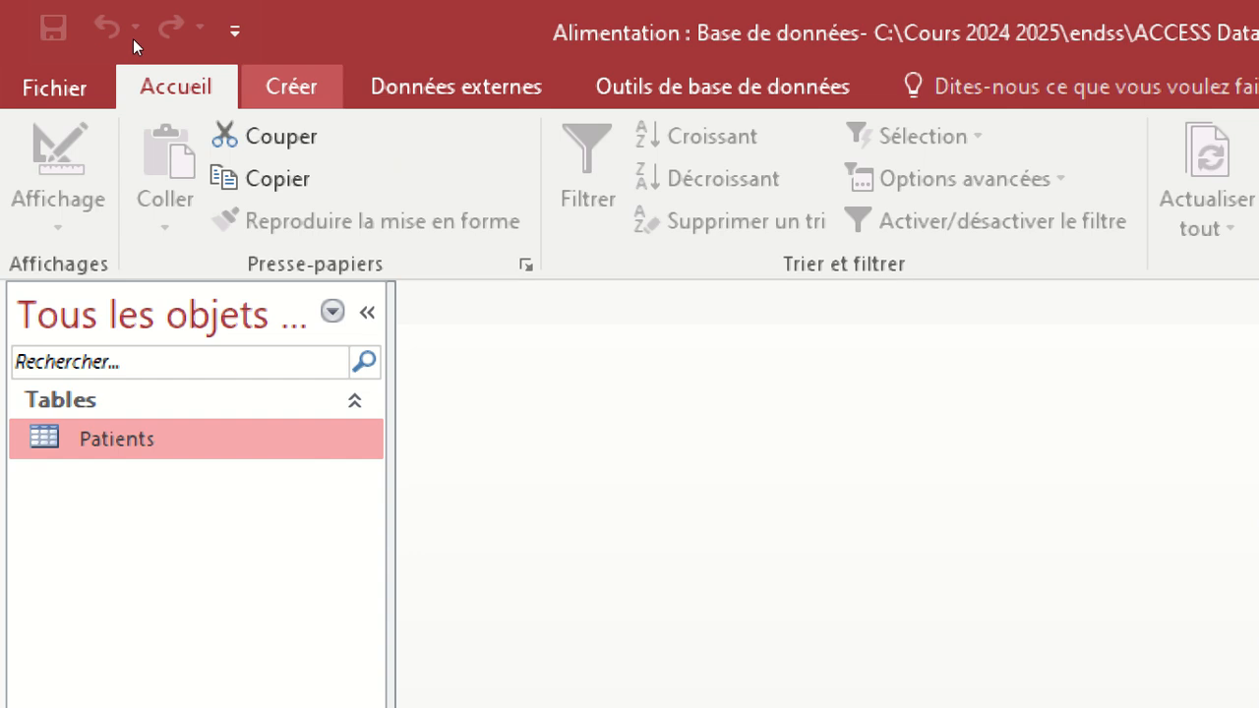
# Start the Form Wizard with the Patients table as source and look through its available fields.
pyautogui.click(291, 86)
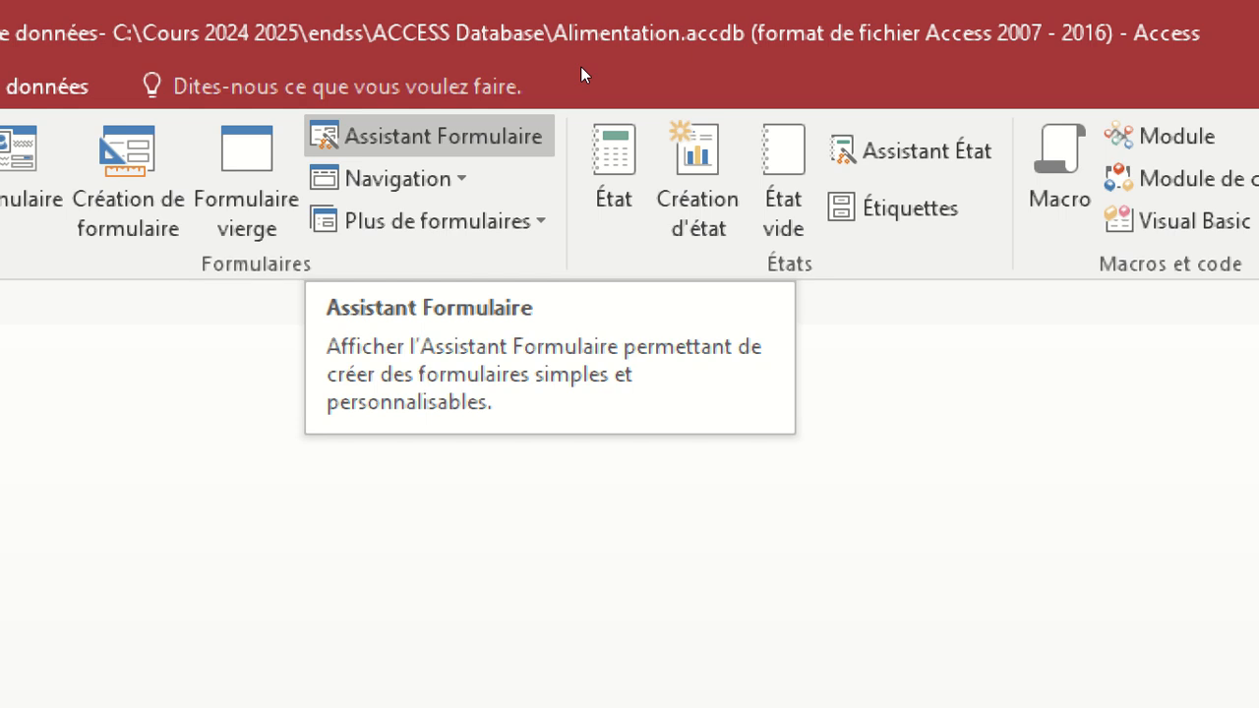
pyautogui.click(430, 136)
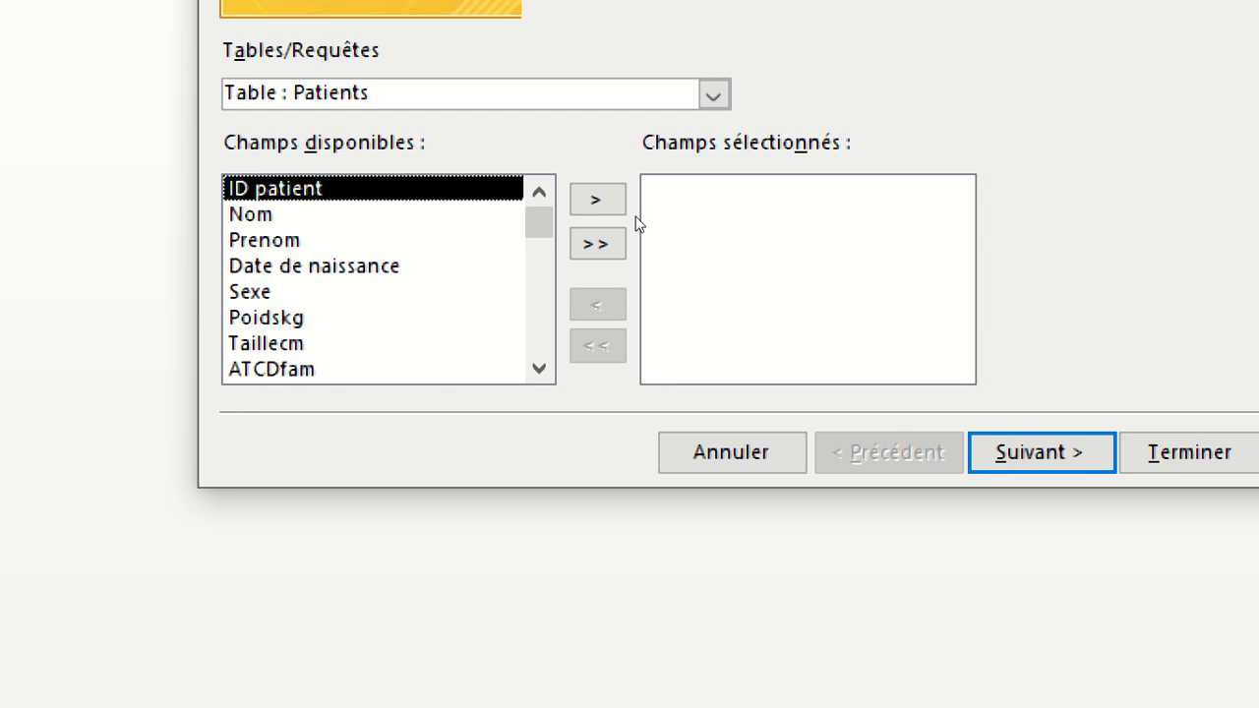
pyautogui.click(714, 95)
pyautogui.click(714, 95)
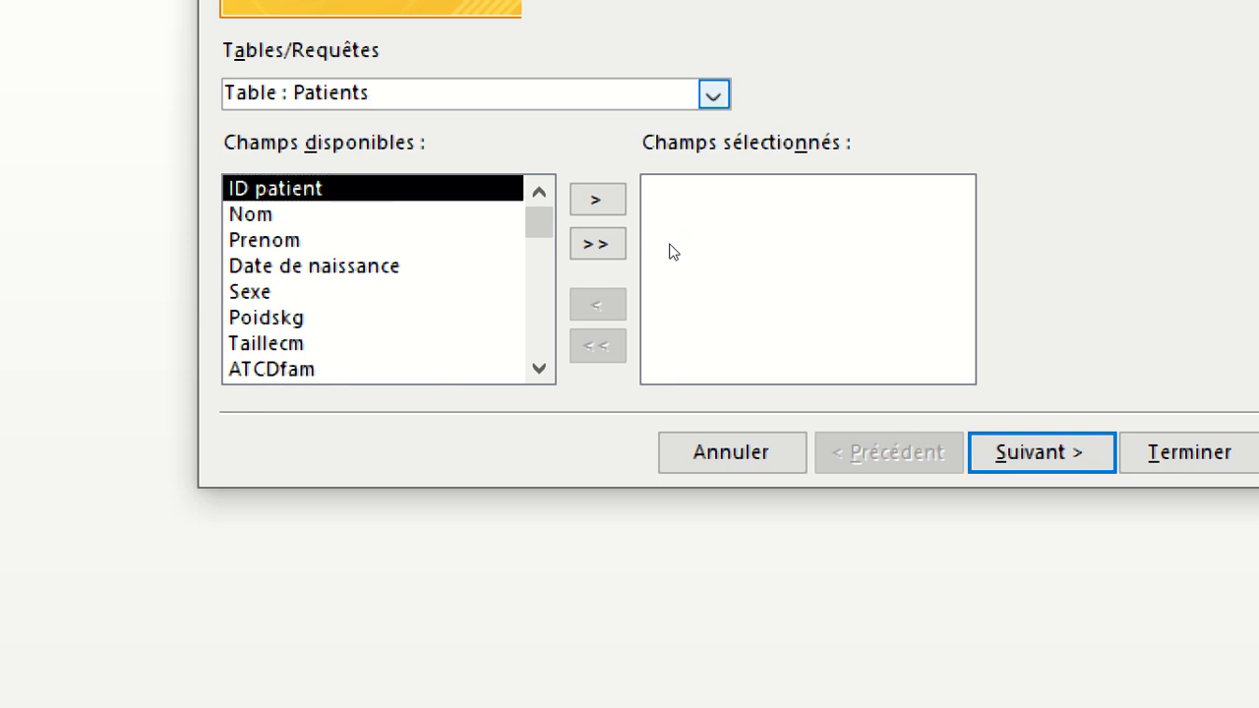
pyautogui.click(714, 94)
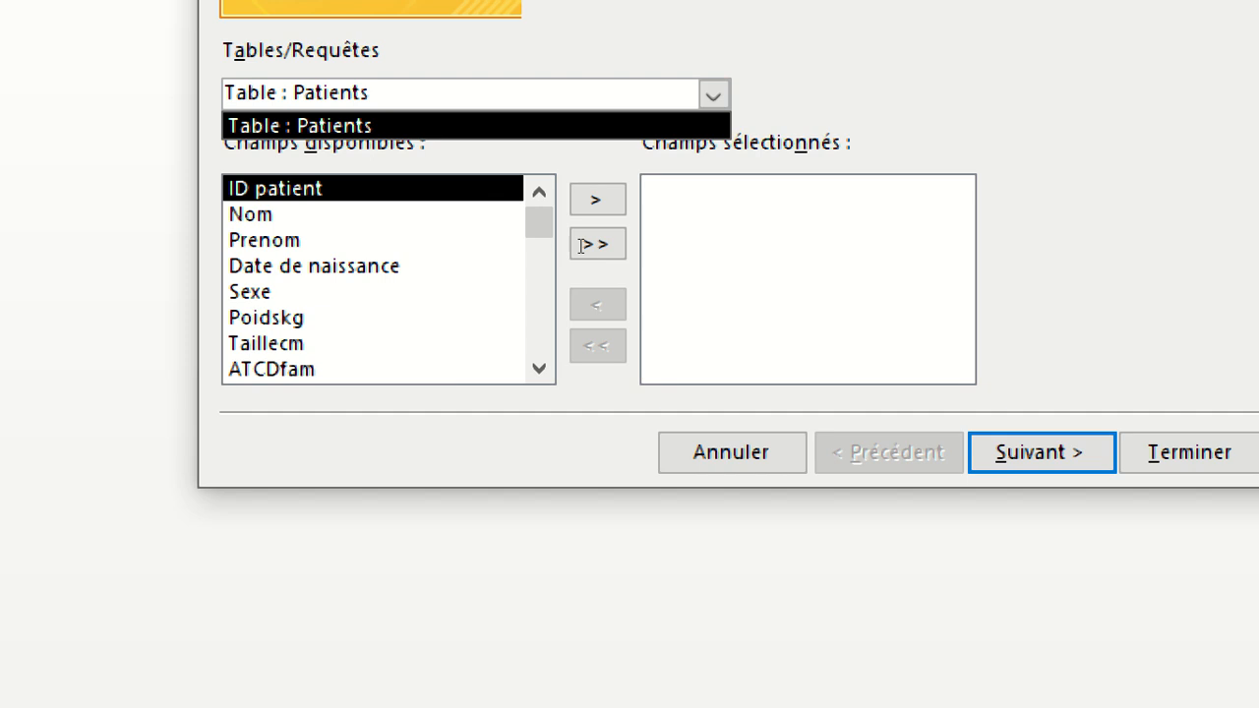
pyautogui.click(485, 253)
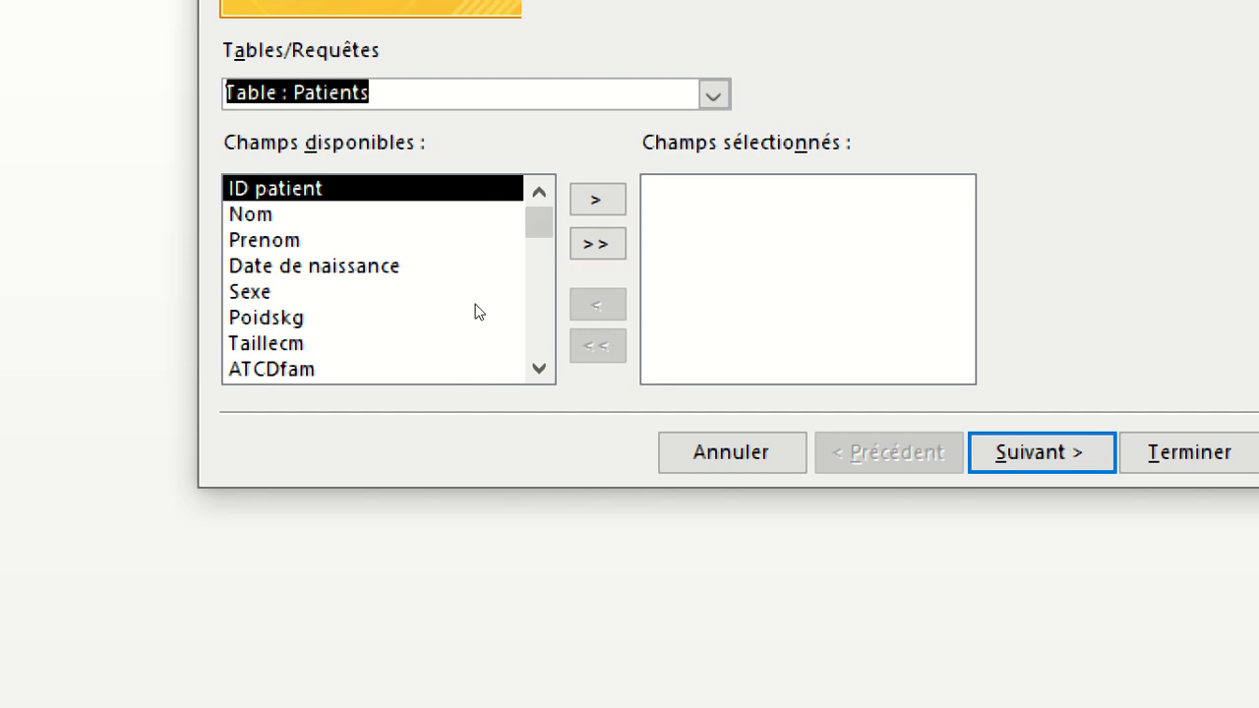
pyautogui.scroll(-3, 477, 352)
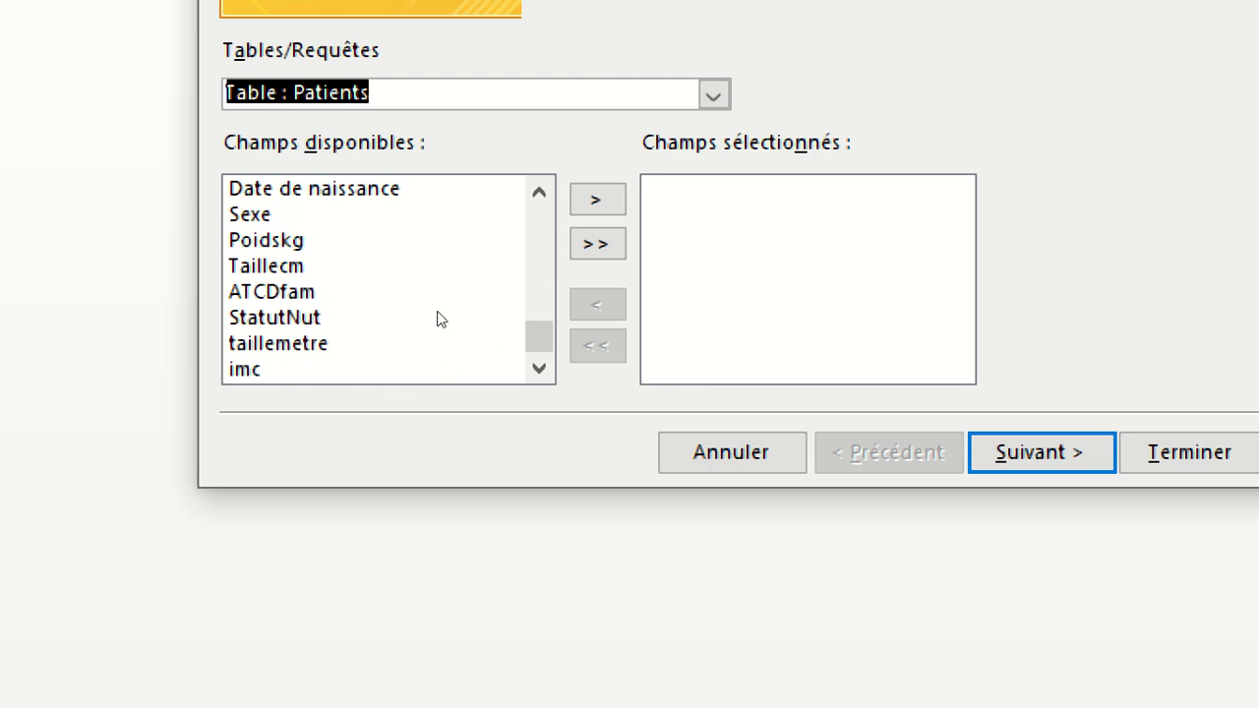
pyautogui.scroll(3, 455, 313)
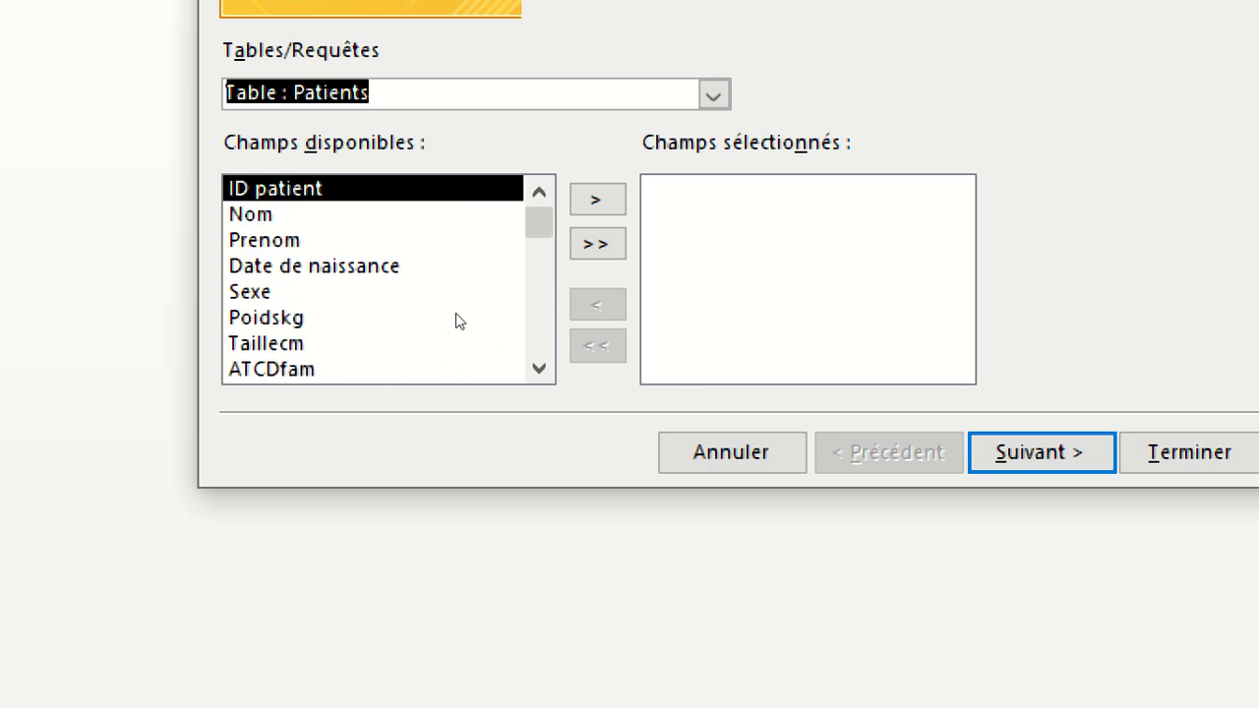
pyautogui.click(504, 237)
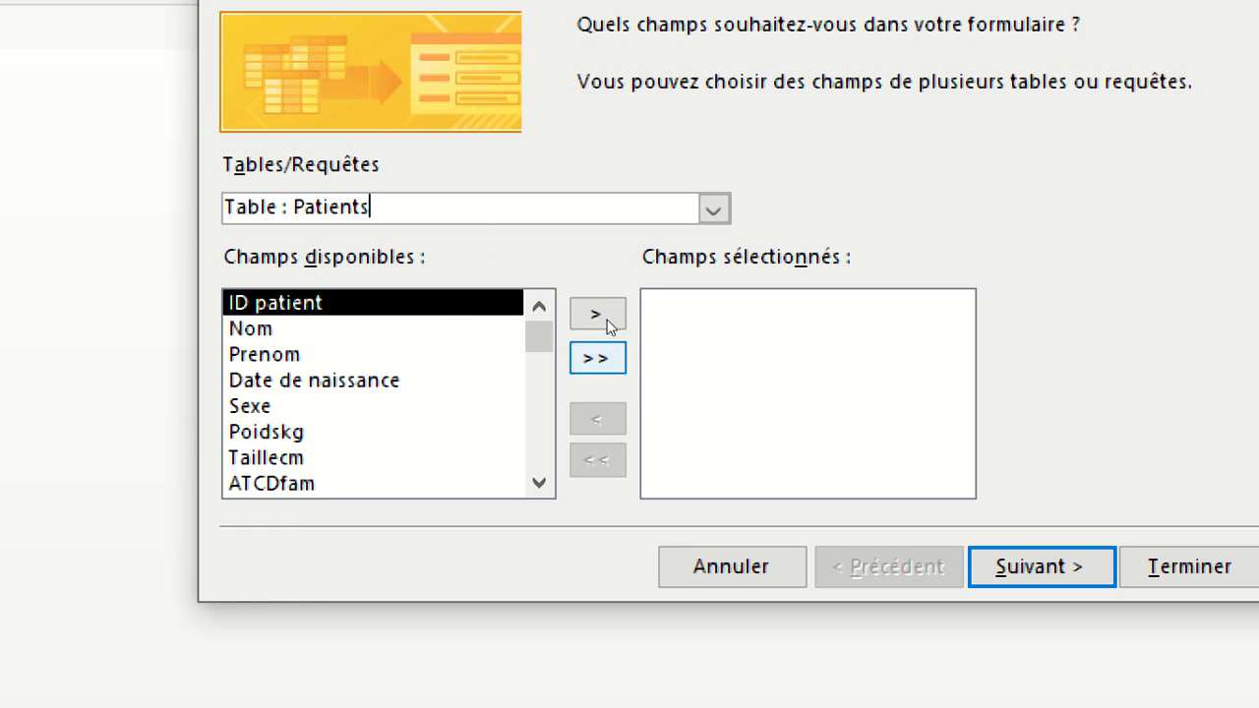
# Try adding all Patients fields to the form at once and removing them all, two times.
pyautogui.click(603, 352)
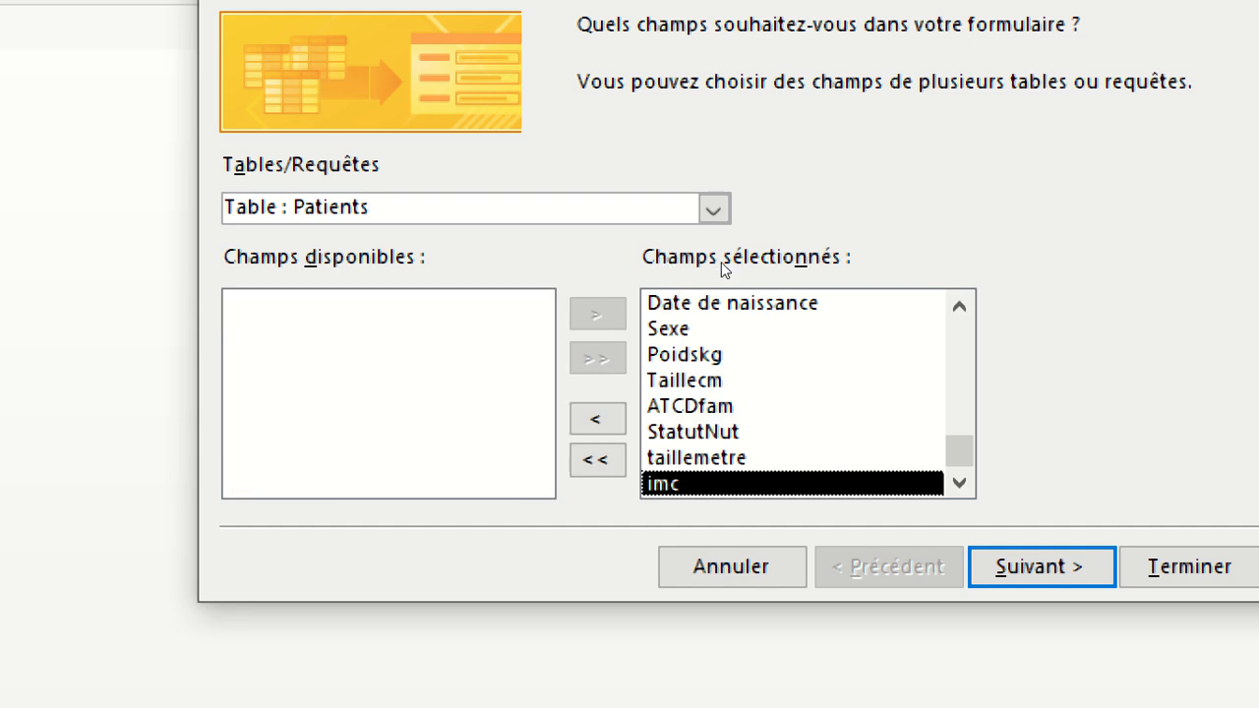
pyautogui.click(600, 460)
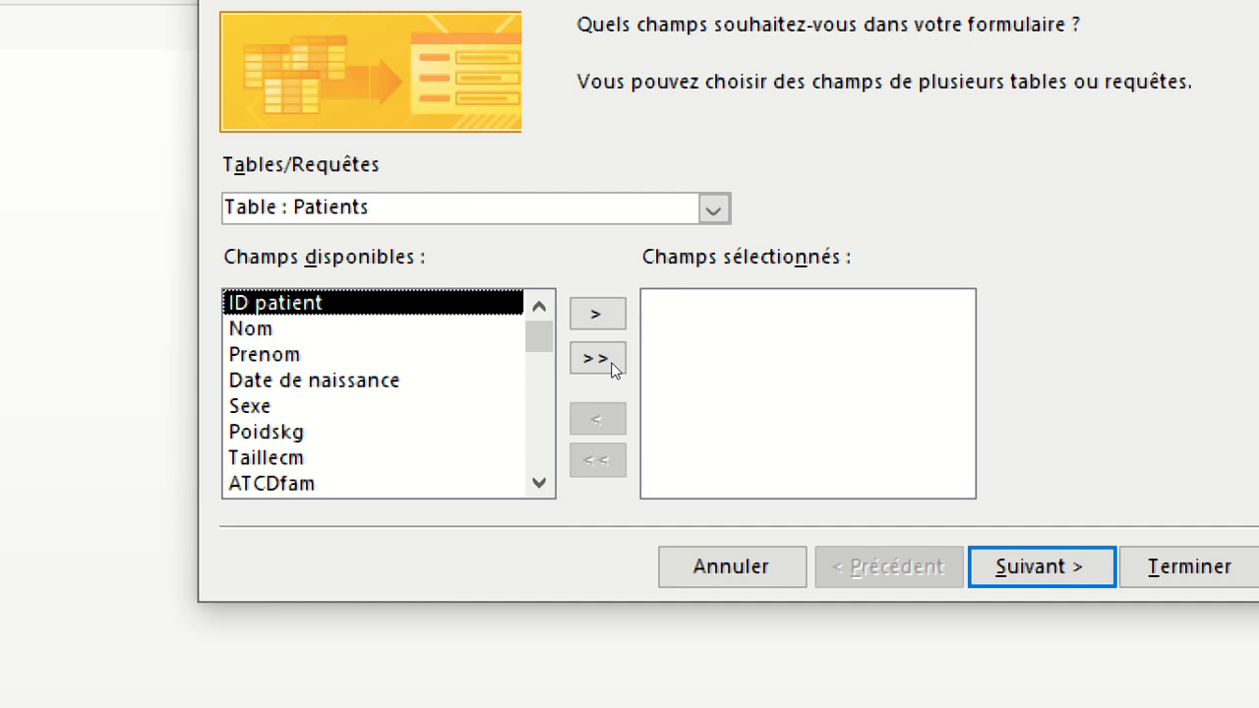
pyautogui.click(607, 350)
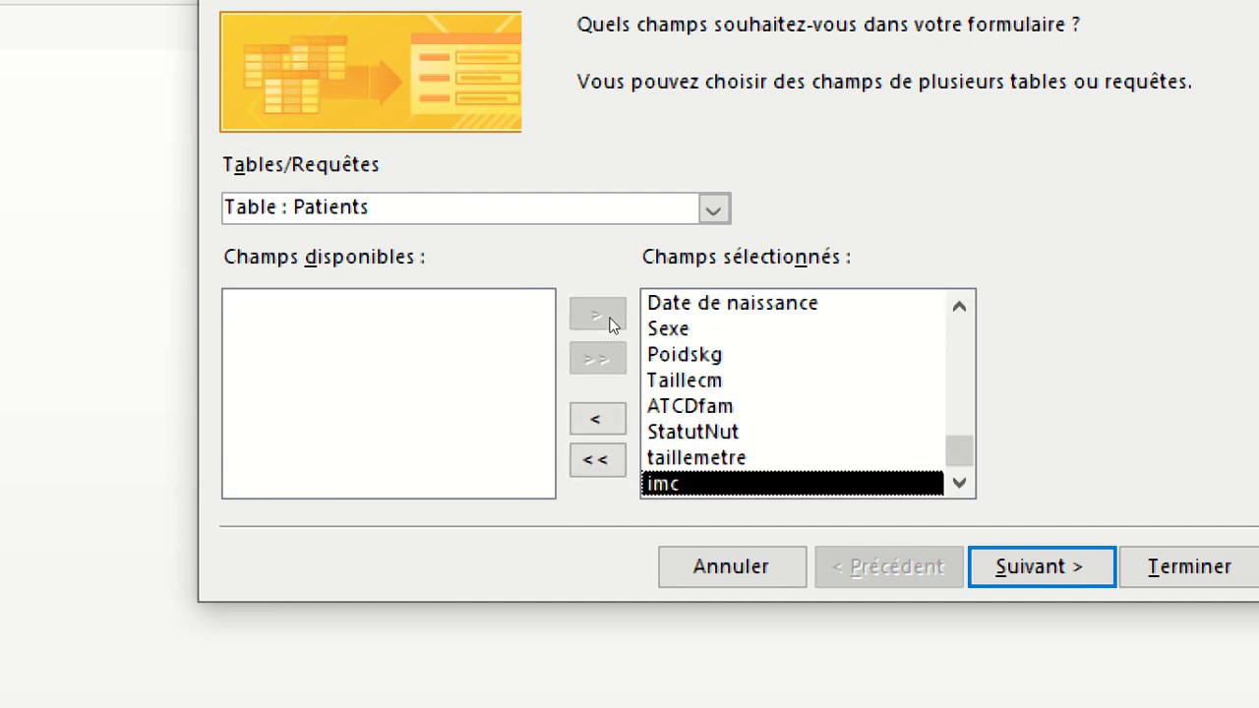
pyautogui.click(597, 459)
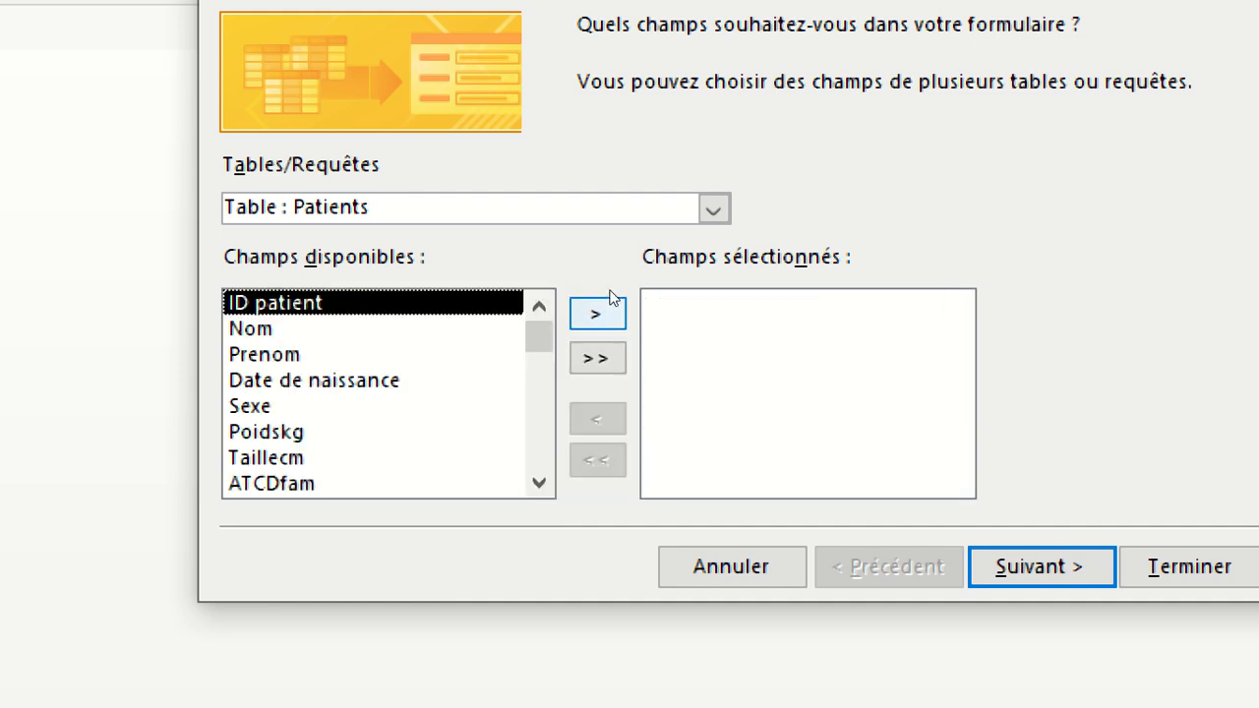
# Add the fields ID patient, Nom, Prenom, Date de naissance and Sexe one at a time, and clear the selection.
pyautogui.click(610, 295)
pyautogui.click(610, 295)
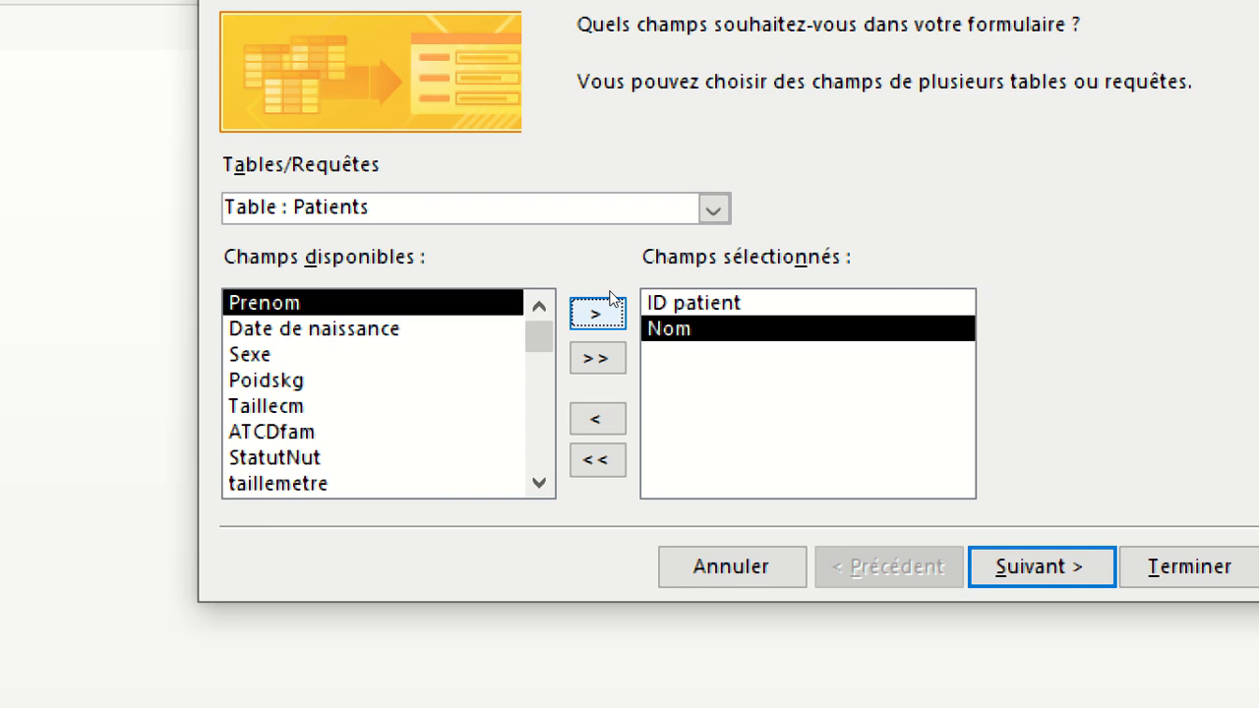
pyautogui.click(610, 297)
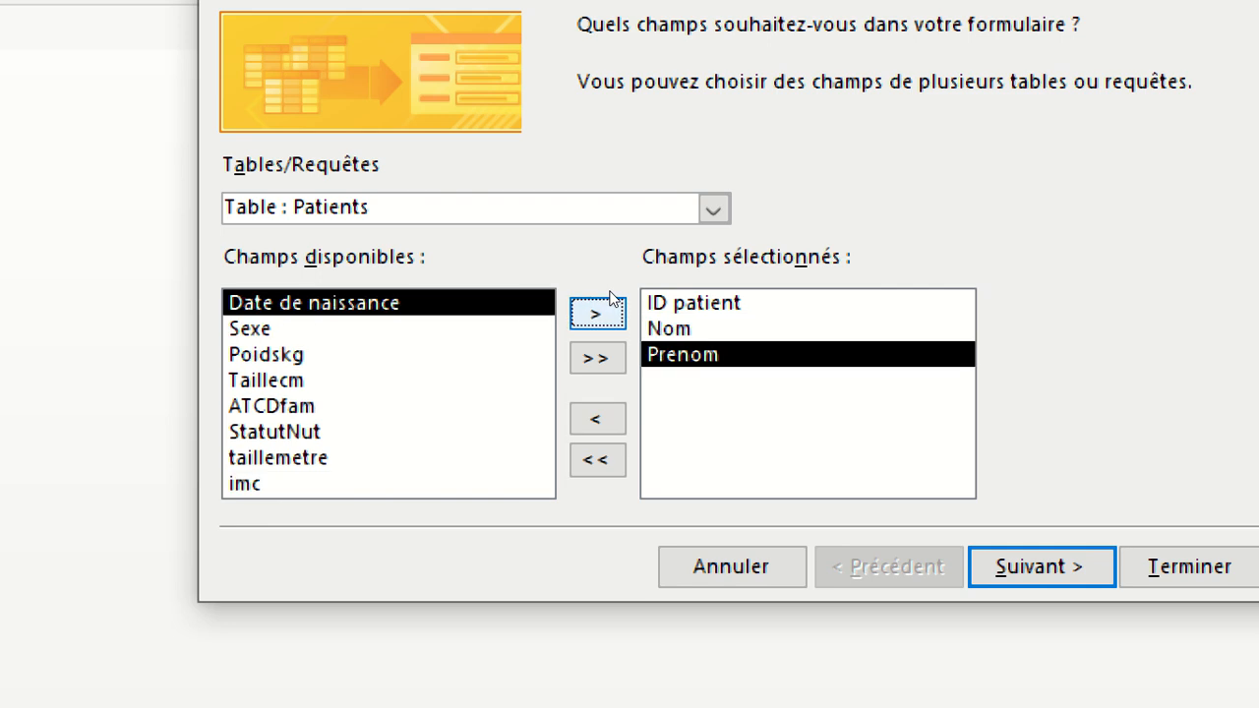
pyautogui.click(610, 297)
pyautogui.click(610, 297)
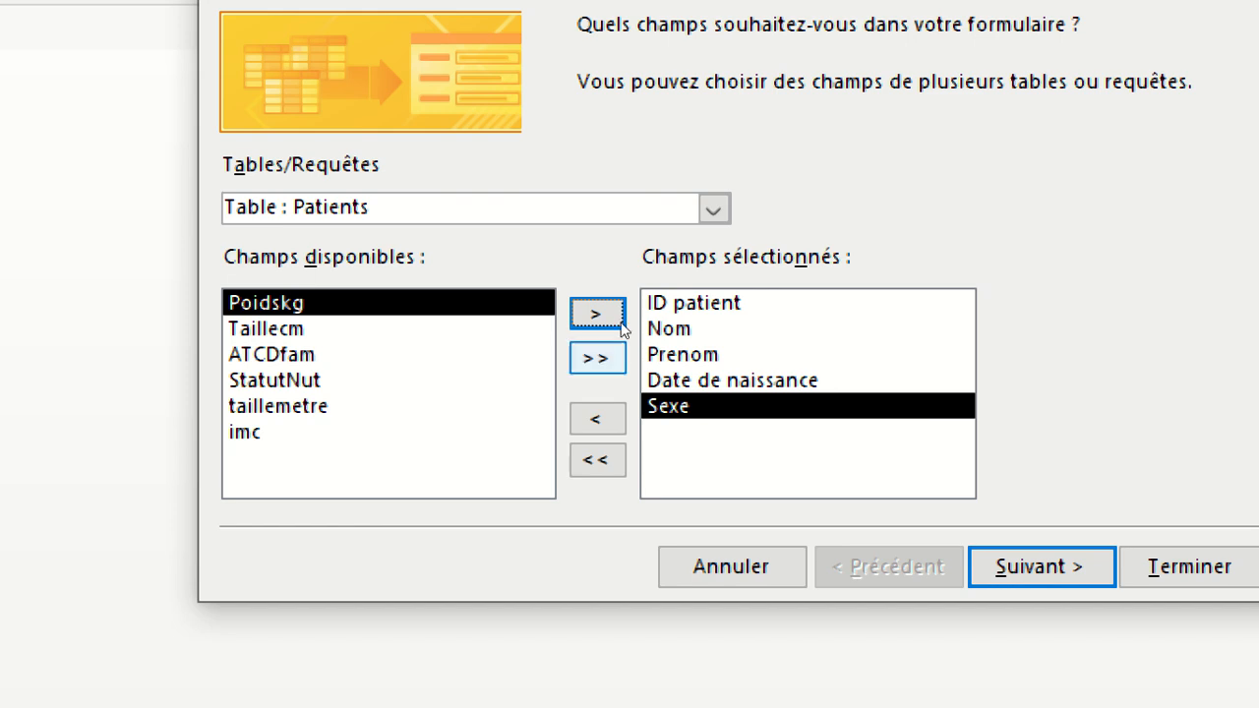
pyautogui.click(602, 460)
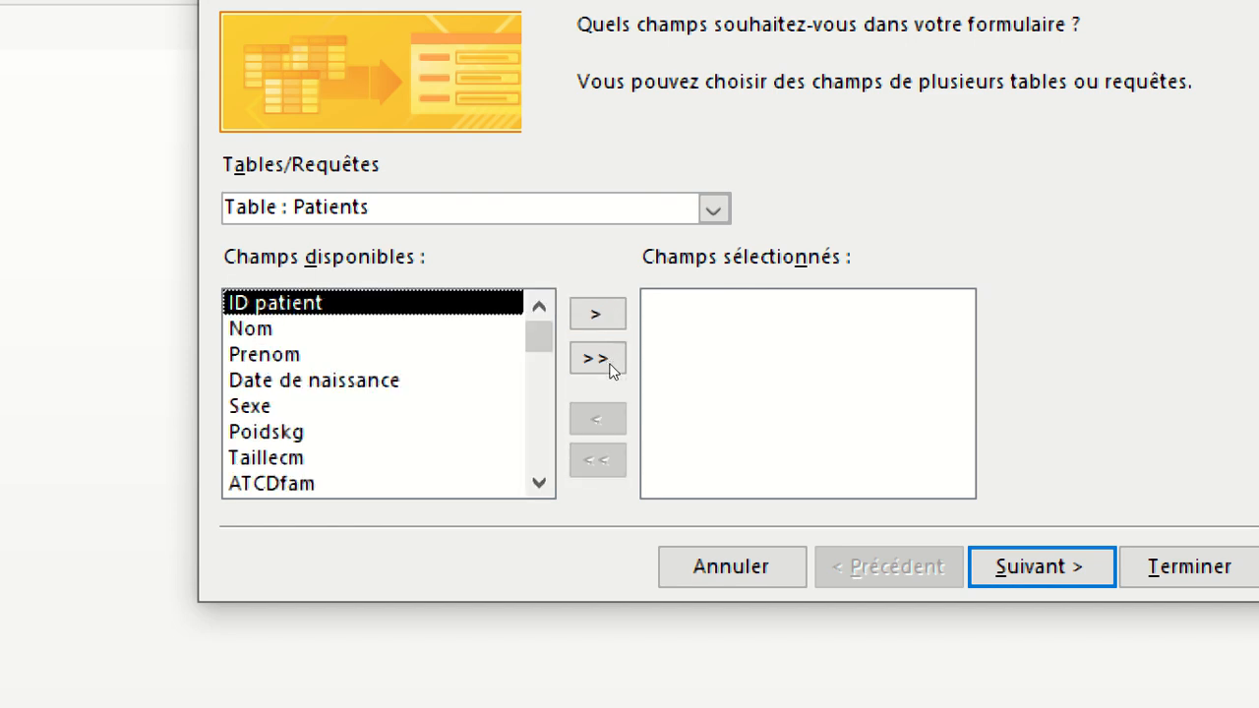
# Add every available field from ID patient to imc one by one, and empty the selected fields.
pyautogui.click(604, 313)
pyautogui.click(606, 309)
pyautogui.click(607, 304)
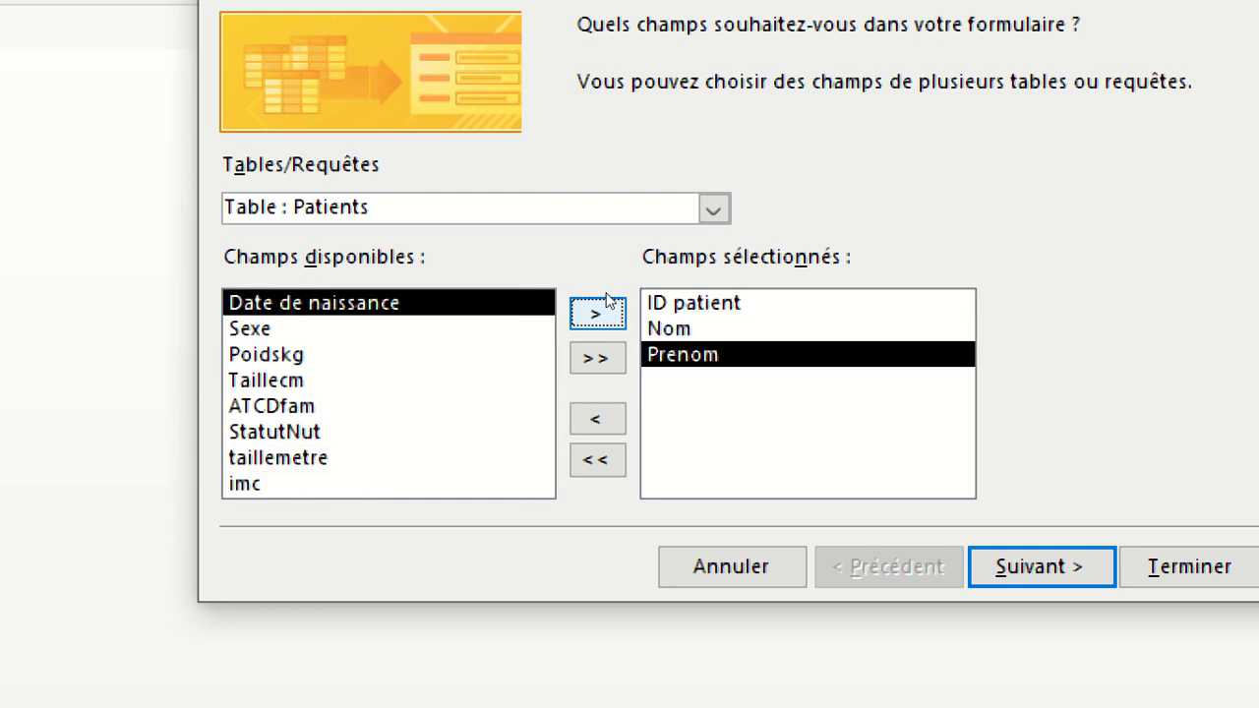
pyautogui.click(607, 305)
pyautogui.click(607, 305)
pyautogui.click(607, 305)
pyautogui.click(607, 305)
pyautogui.click(606, 305)
pyautogui.click(607, 305)
pyautogui.click(607, 305)
pyautogui.click(607, 305)
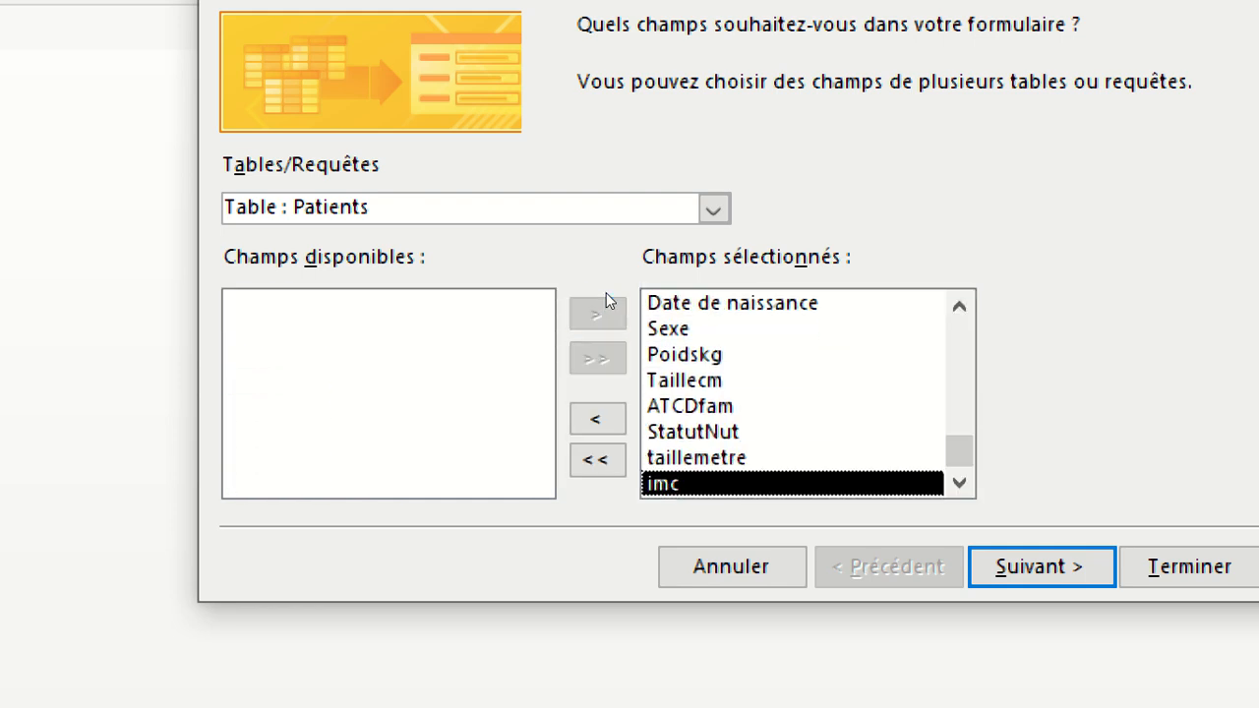
pyautogui.click(597, 460)
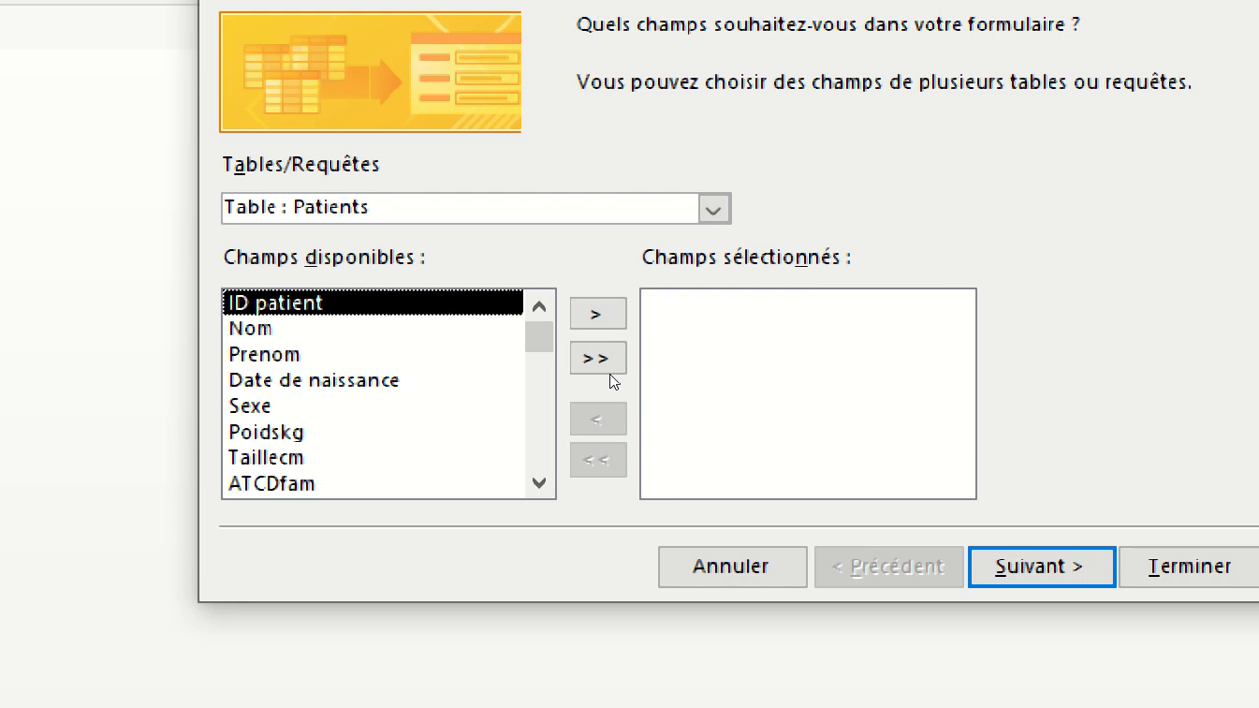
# Include all fields of the Patients table in the form and continue to the layout choice.
pyautogui.click(608, 362)
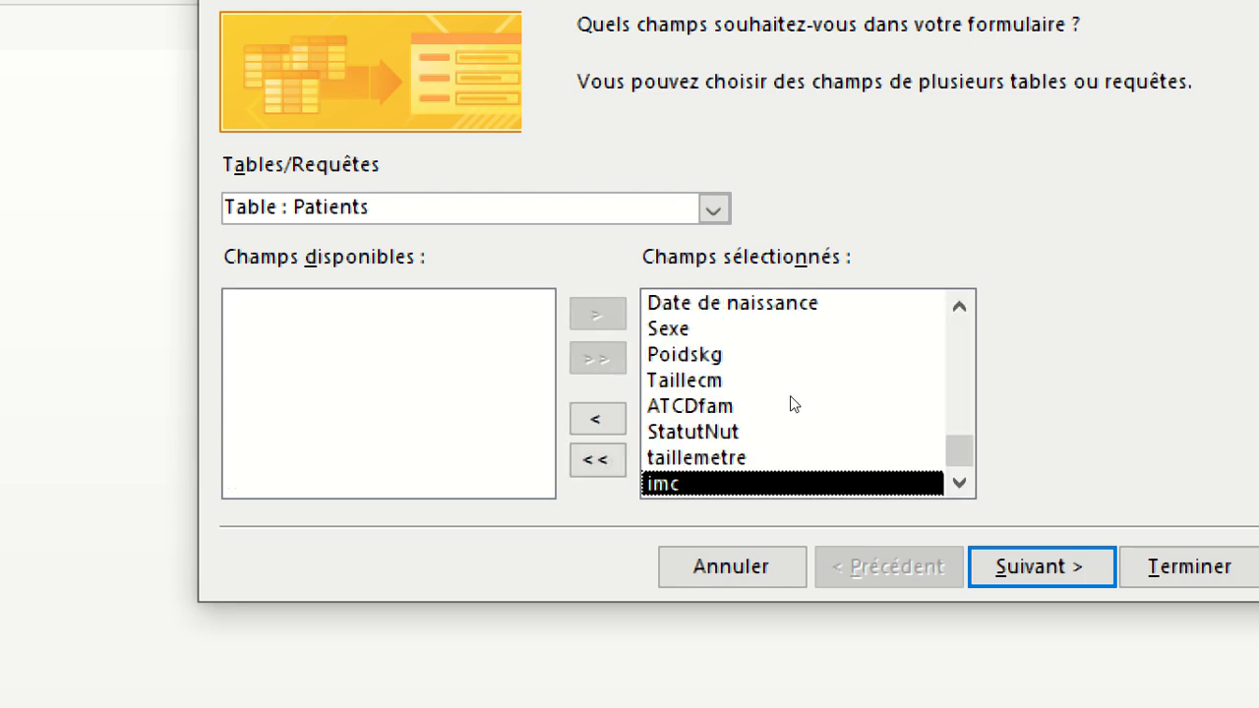
pyautogui.press('Return')
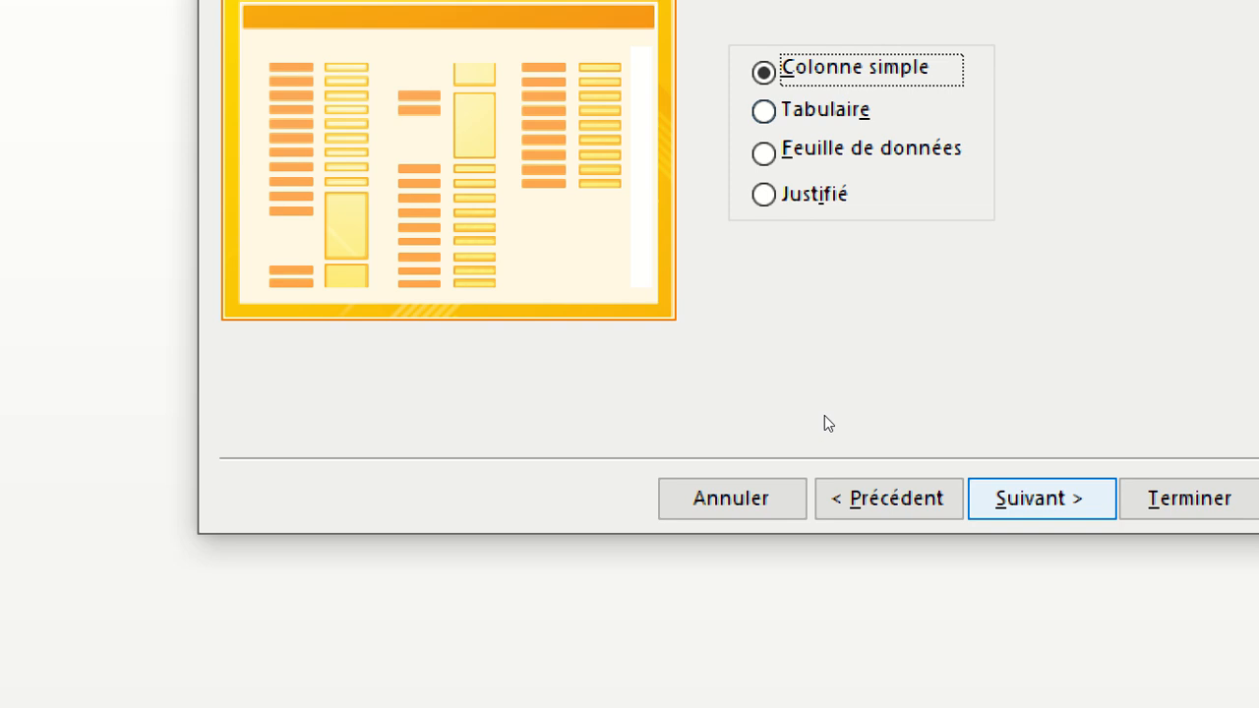
# Finish the Form Wizard with the Colonne simple layout and the title Patients, opening the form to view or enter data.
pyautogui.click(1041, 498)
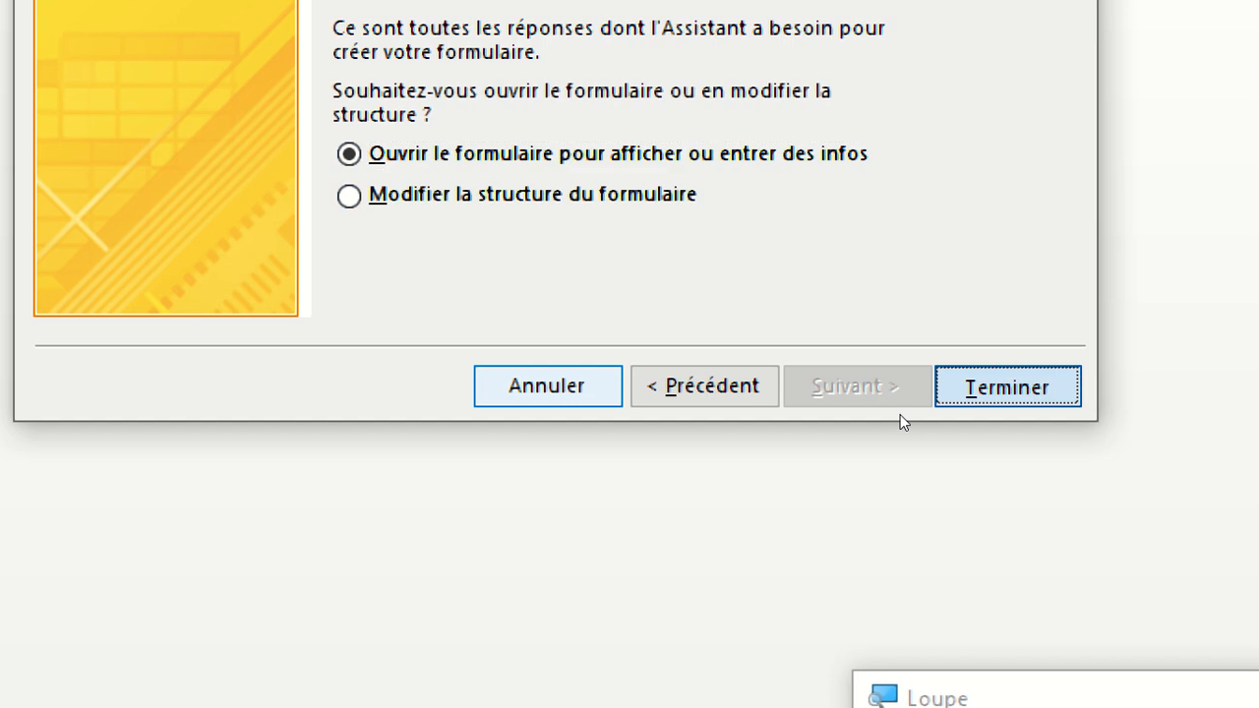
pyautogui.click(1007, 387)
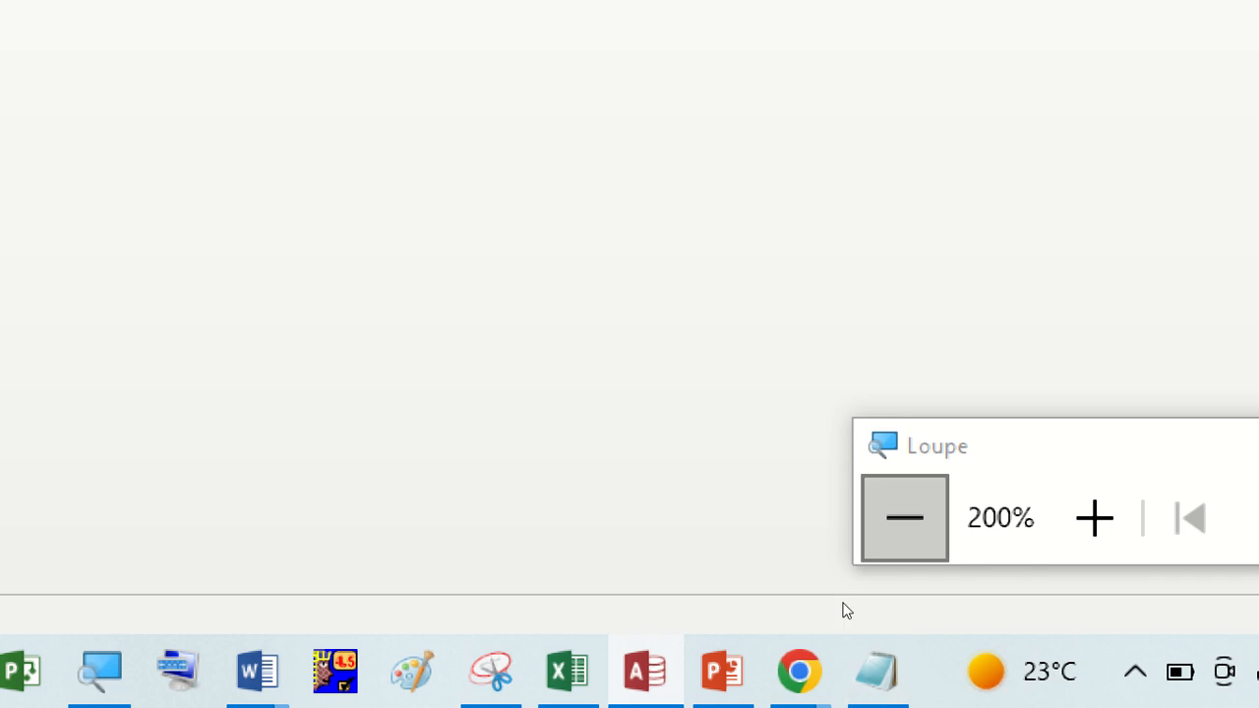
pyautogui.click(904, 518)
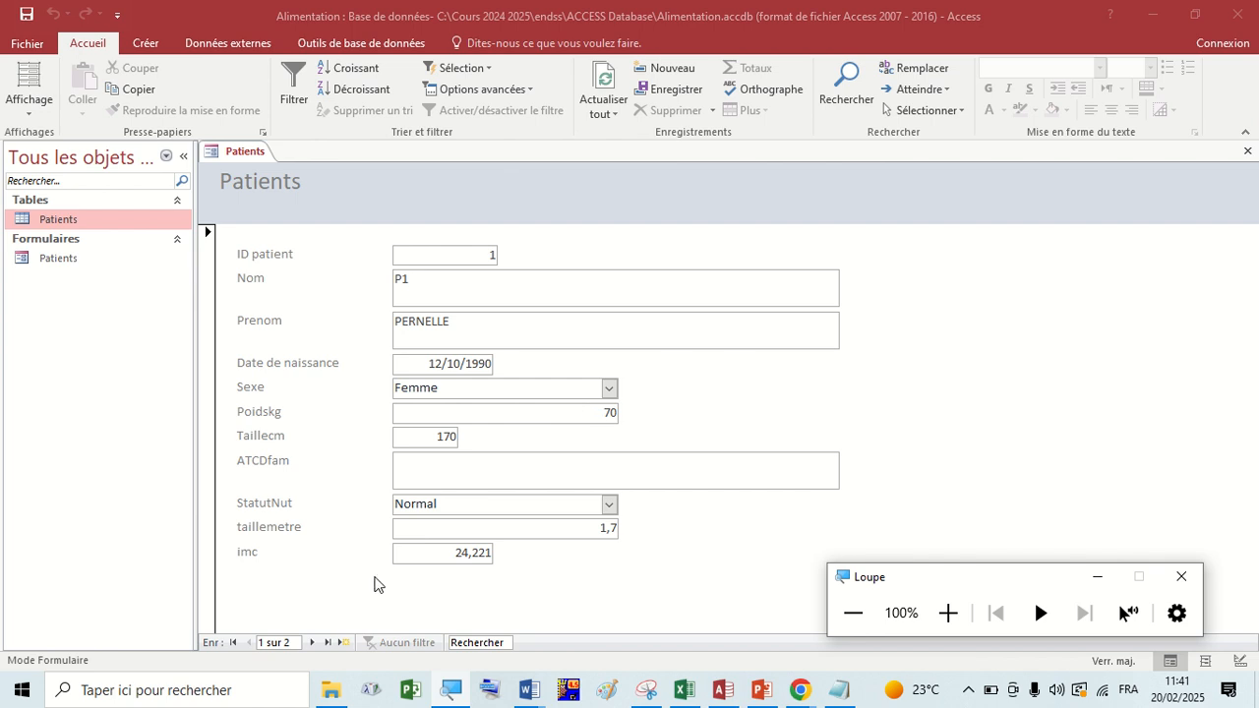
# Switch to the Google Meet call in Chrome and admit the participant waiting to join.
pyautogui.moveTo(796, 701)
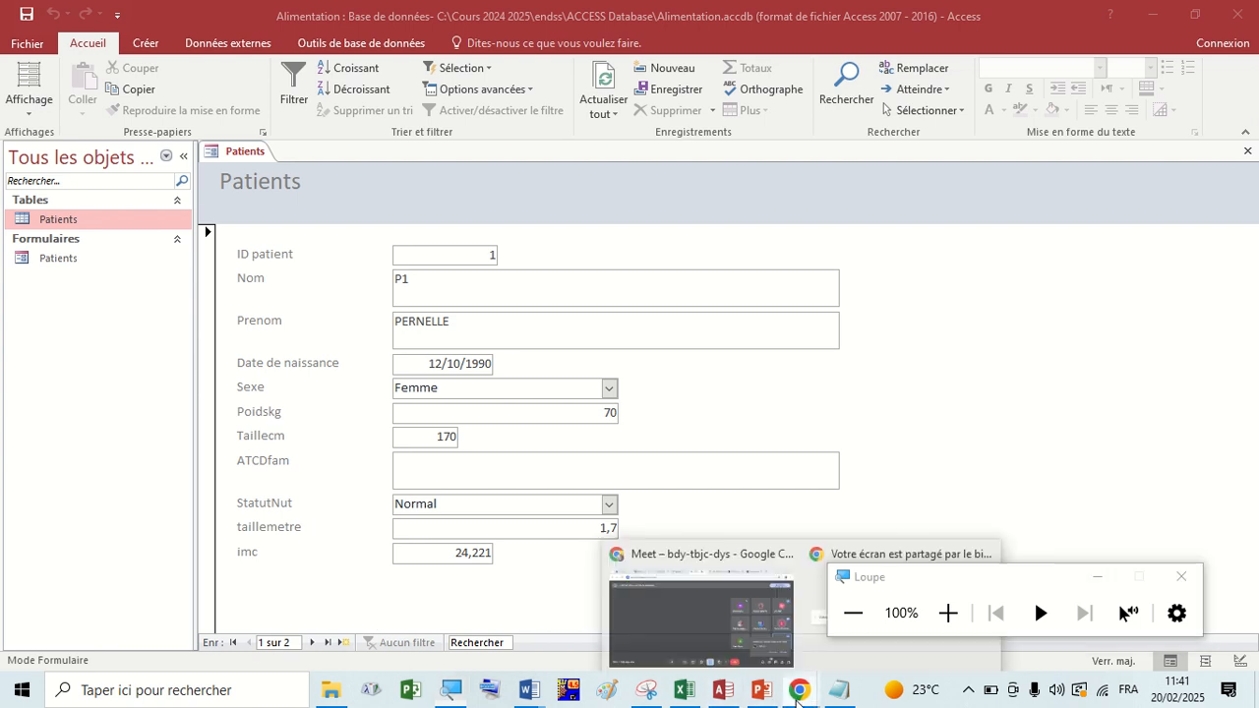
pyautogui.click(777, 590)
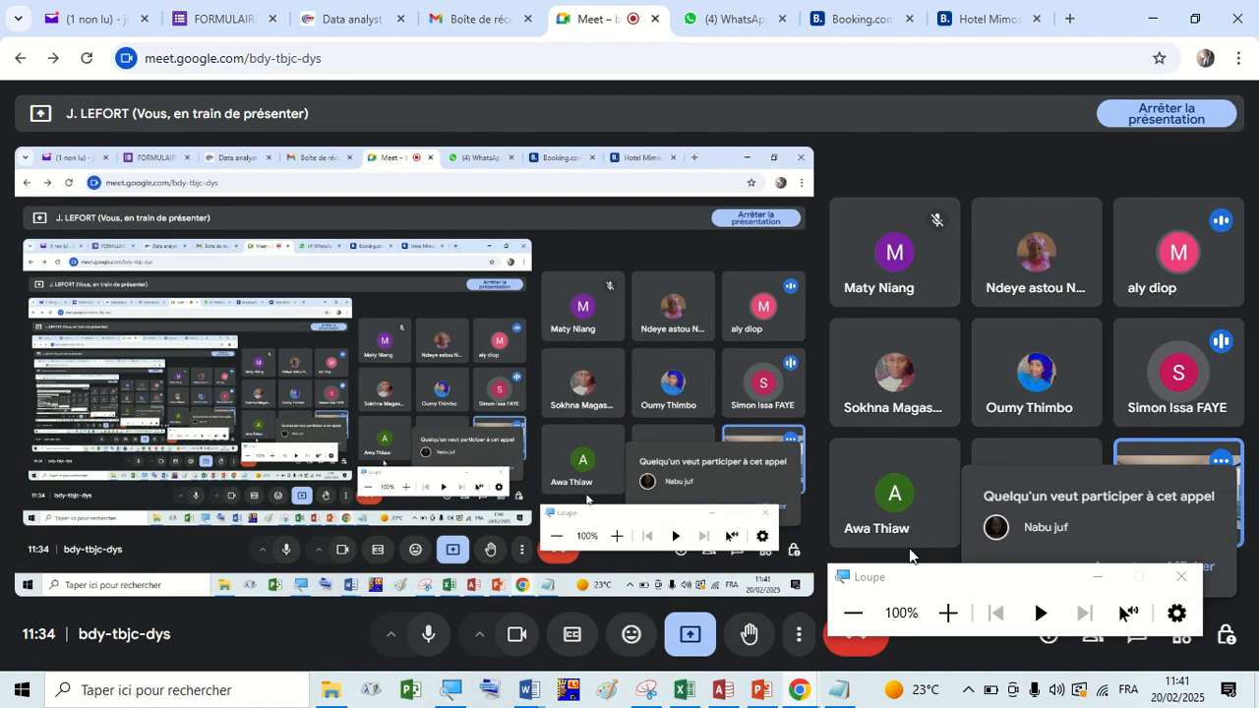
pyautogui.moveTo(998, 581); pyautogui.dragTo(899, 687)
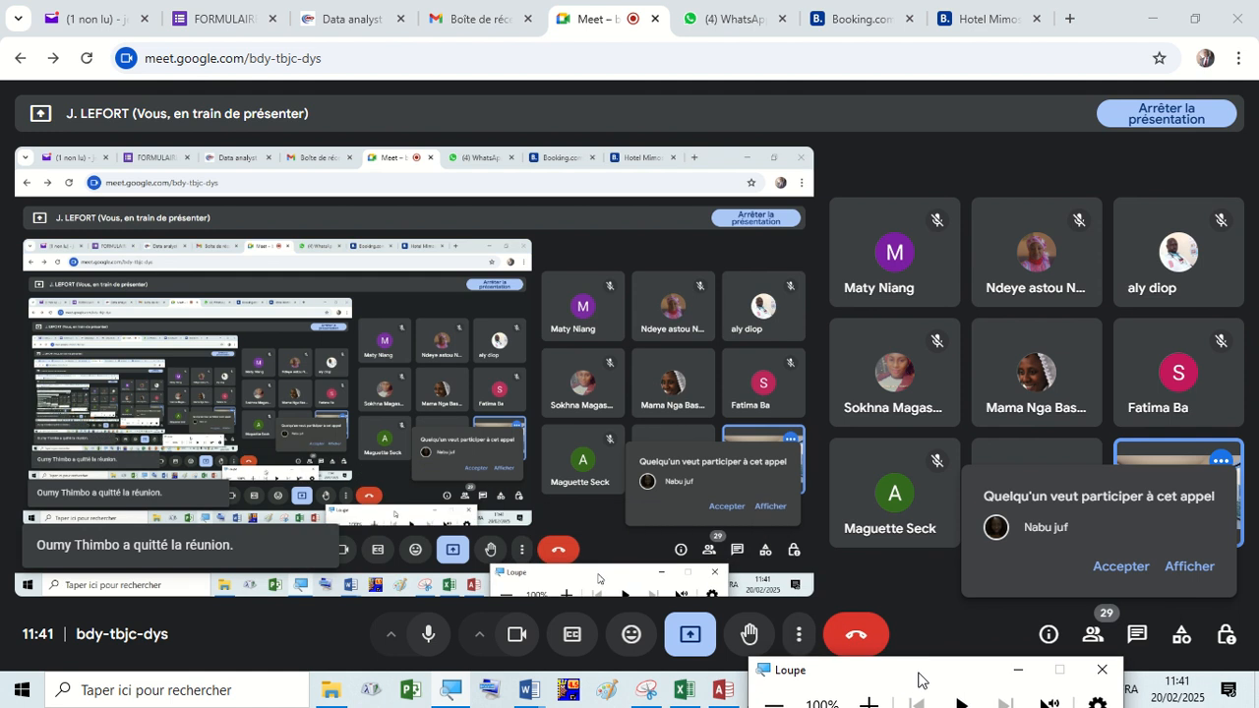
pyautogui.click(1120, 568)
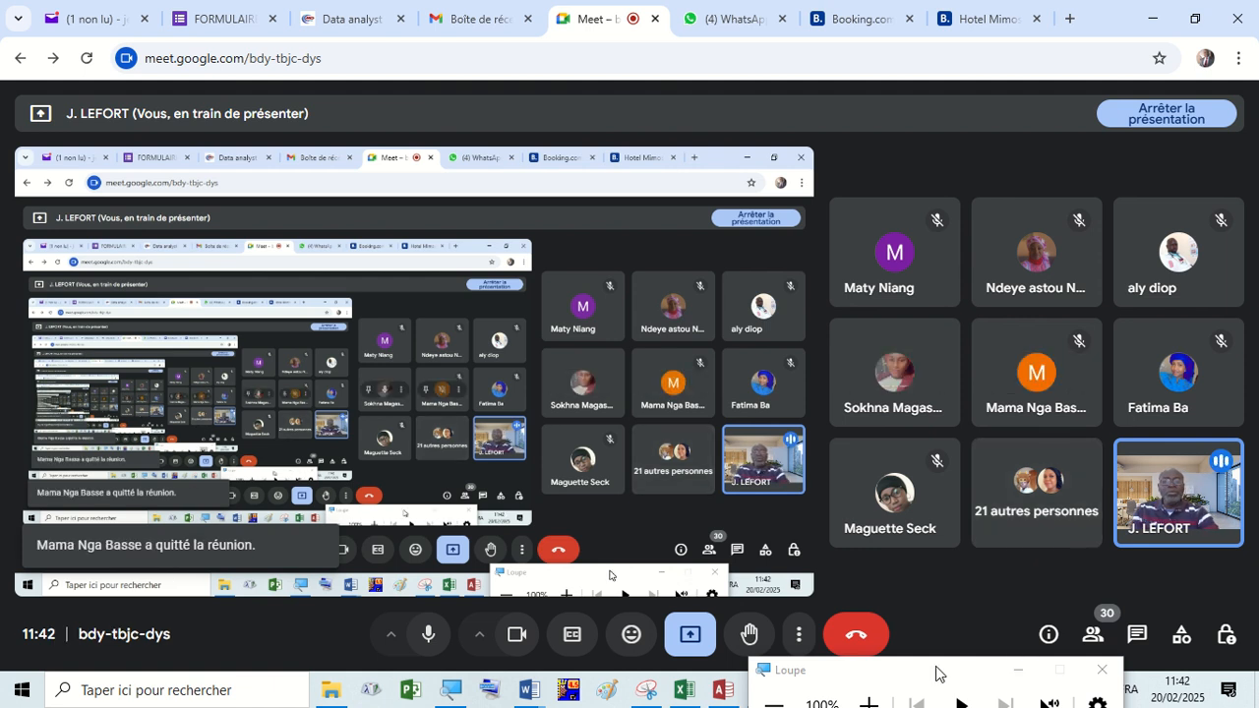
pyautogui.moveTo(935, 672); pyautogui.dragTo(935, 602)
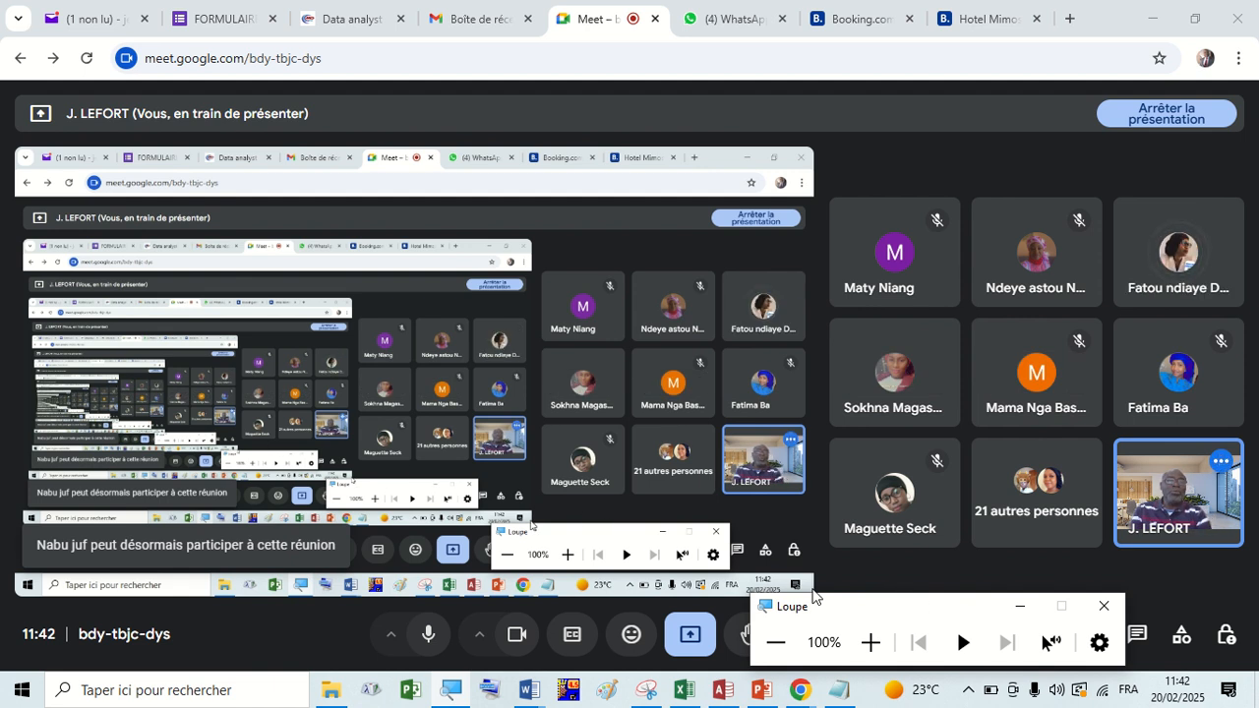
# Switch back to Access and close the Patients form.
pyautogui.click(723, 691)
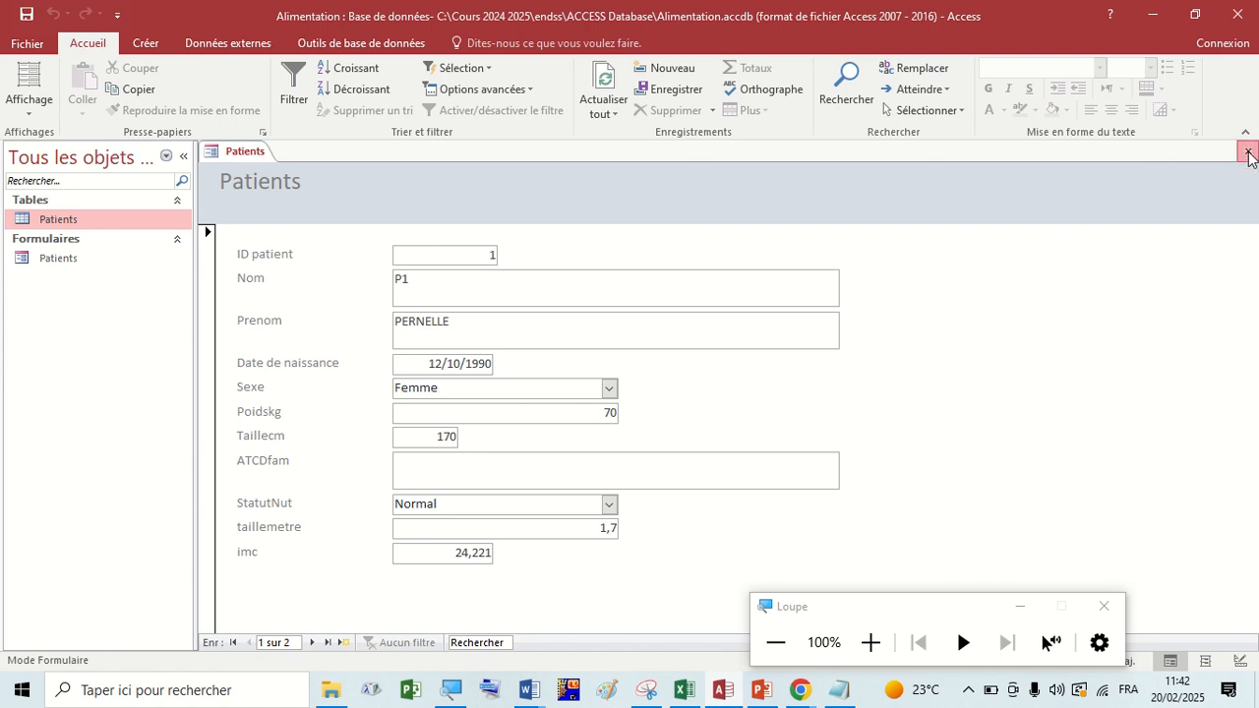
pyautogui.click(1247, 158)
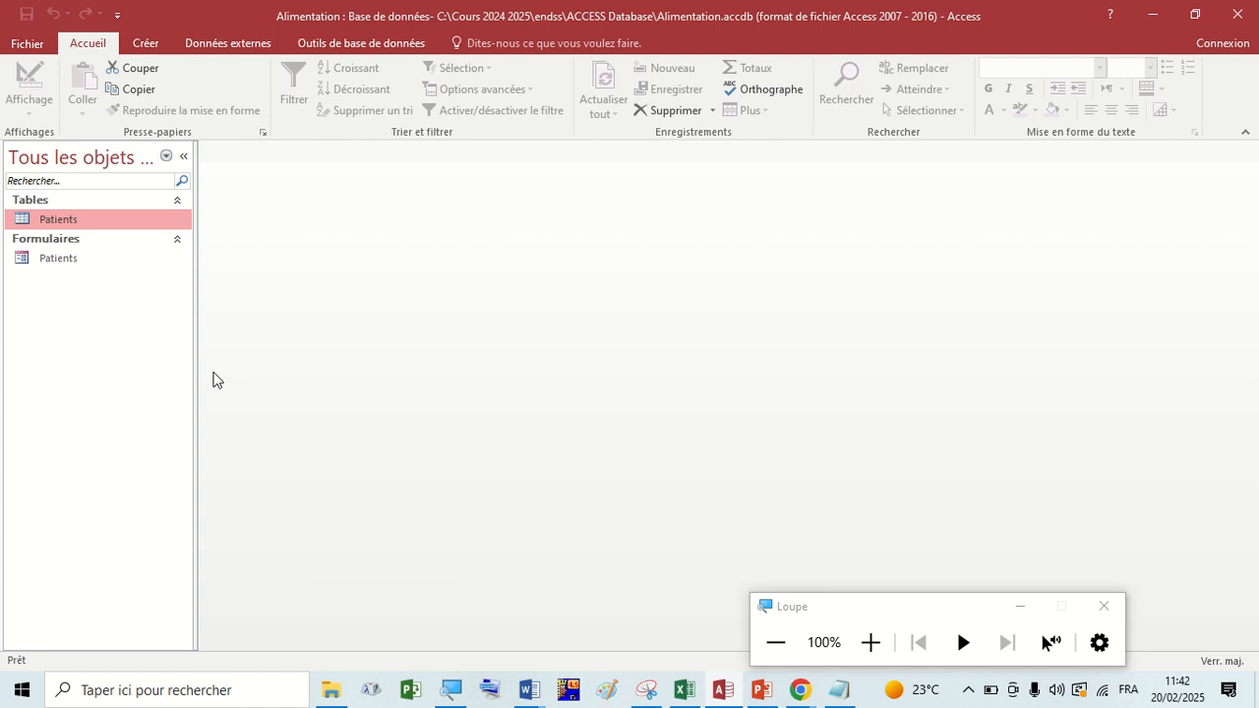
# Open the Patients table to view its records, and close it.
pyautogui.click(865, 649)
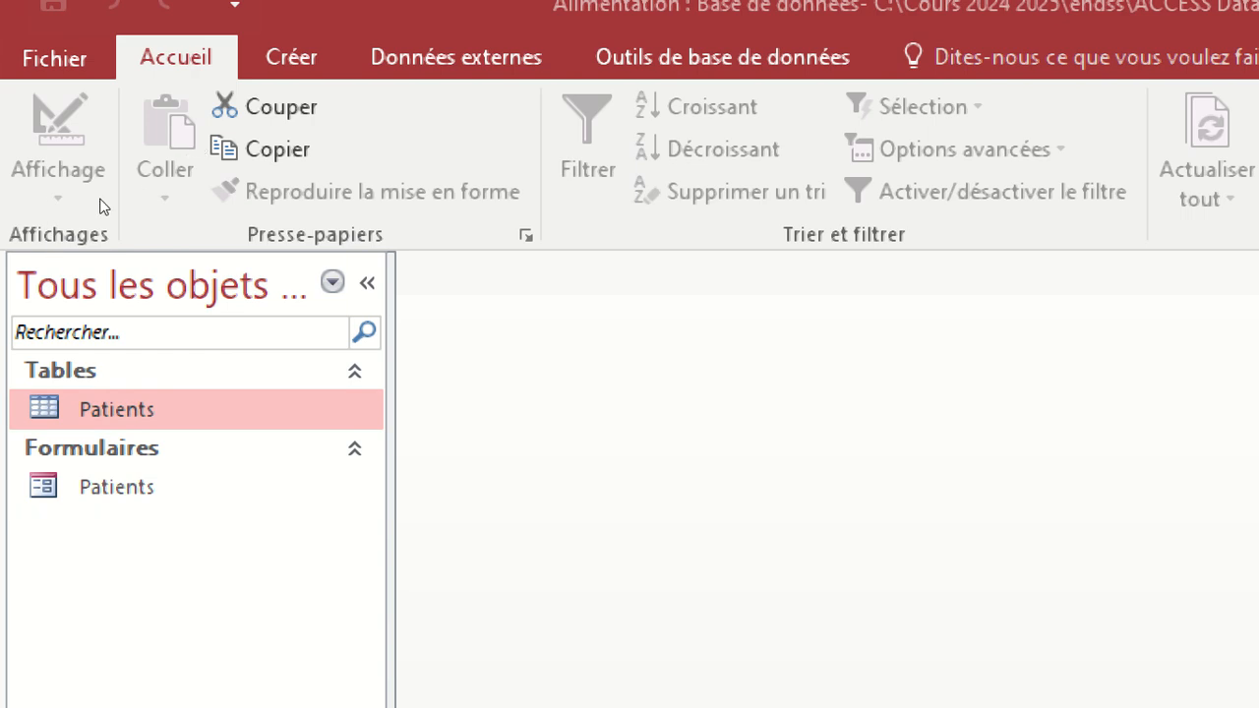
pyautogui.click(68, 227)
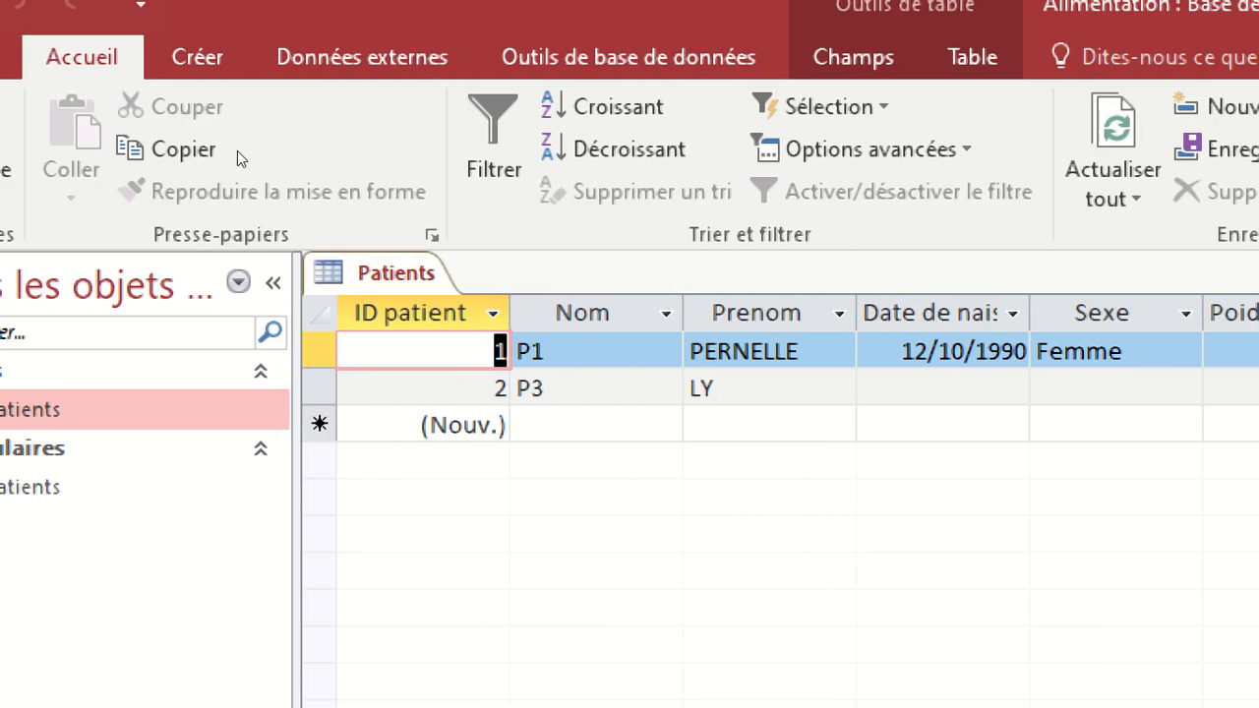
pyautogui.rightClick(237, 151)
pyautogui.click(267, 190)
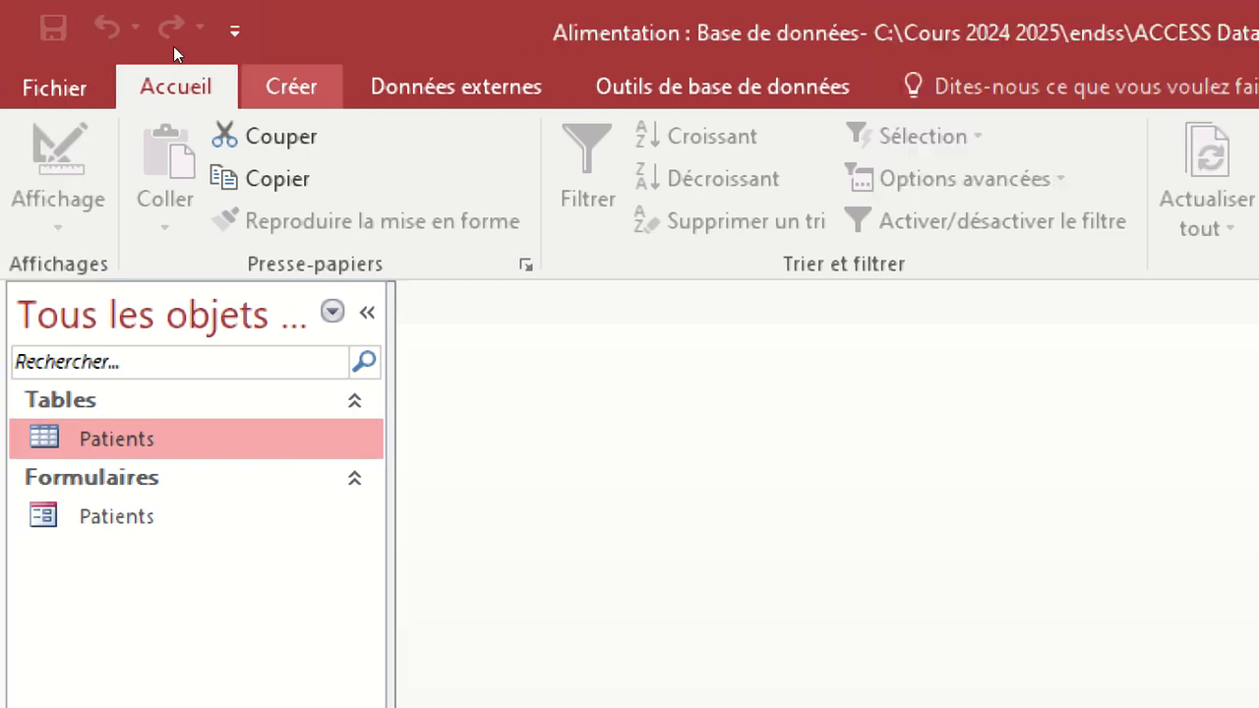
# Start the Form Wizard again and check the available tables and queries, keeping Table : Patients as the source.
pyautogui.click(291, 88)
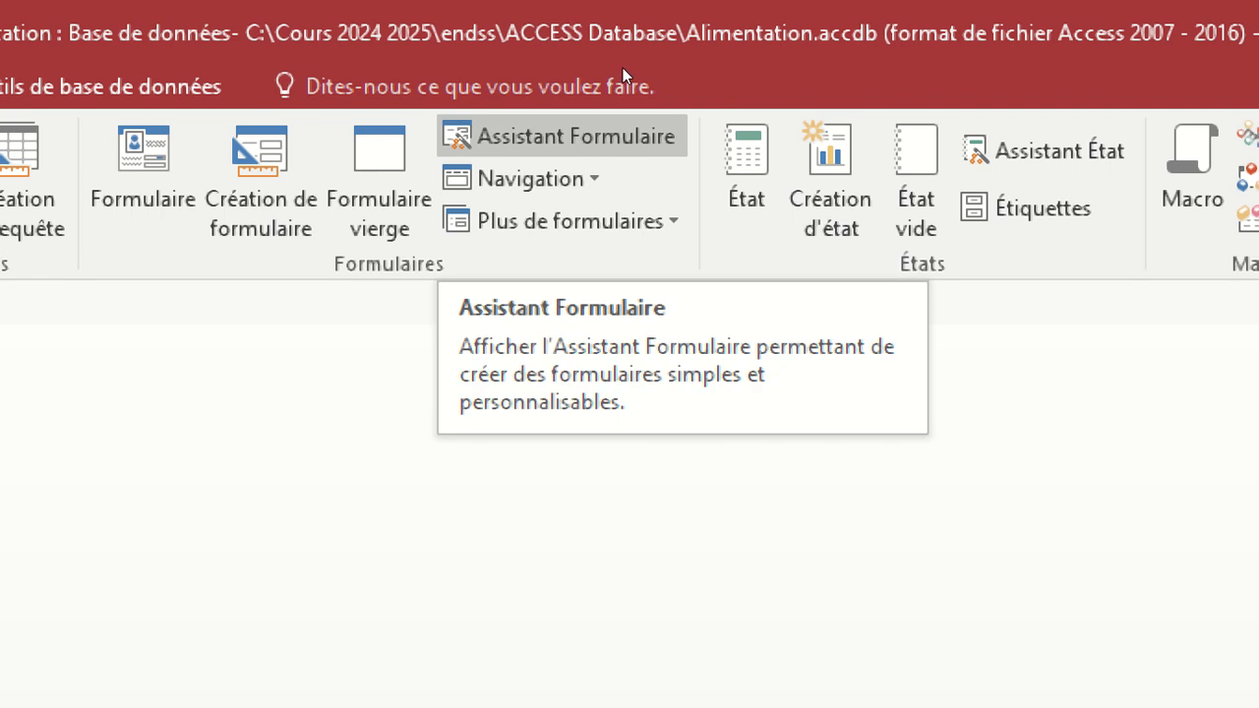
pyautogui.click(561, 136)
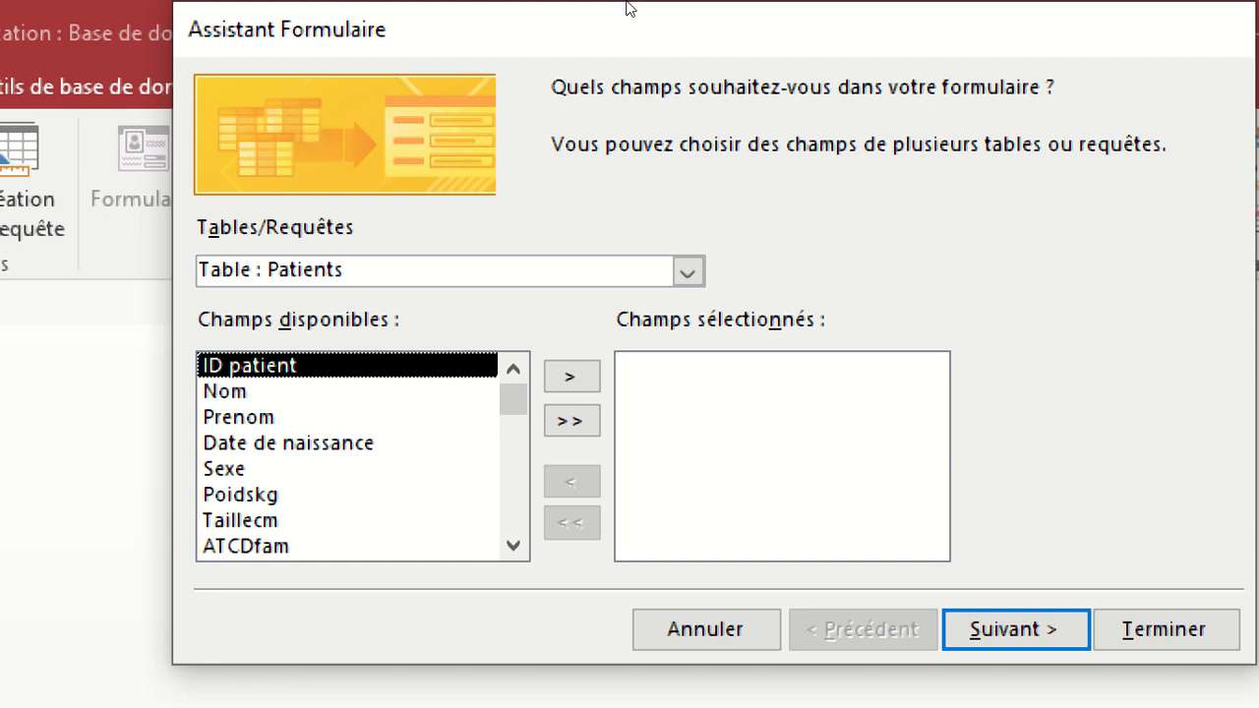
pyautogui.click(687, 272)
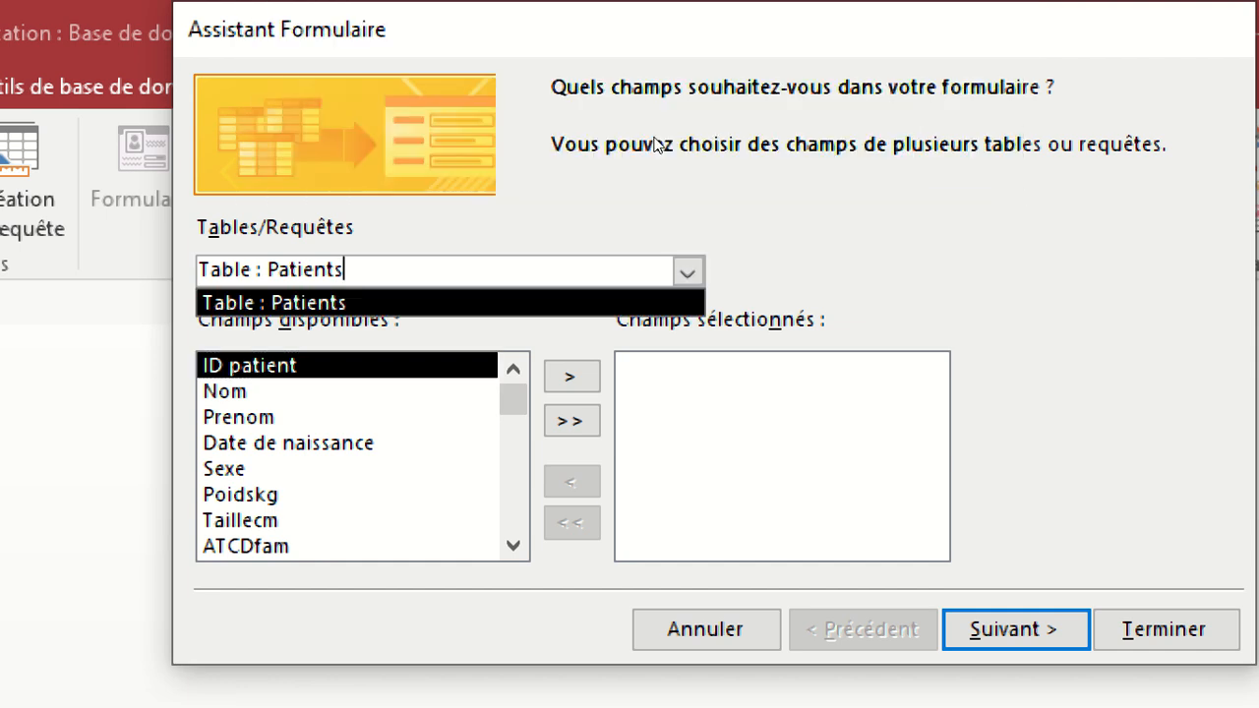
pyautogui.click(657, 145)
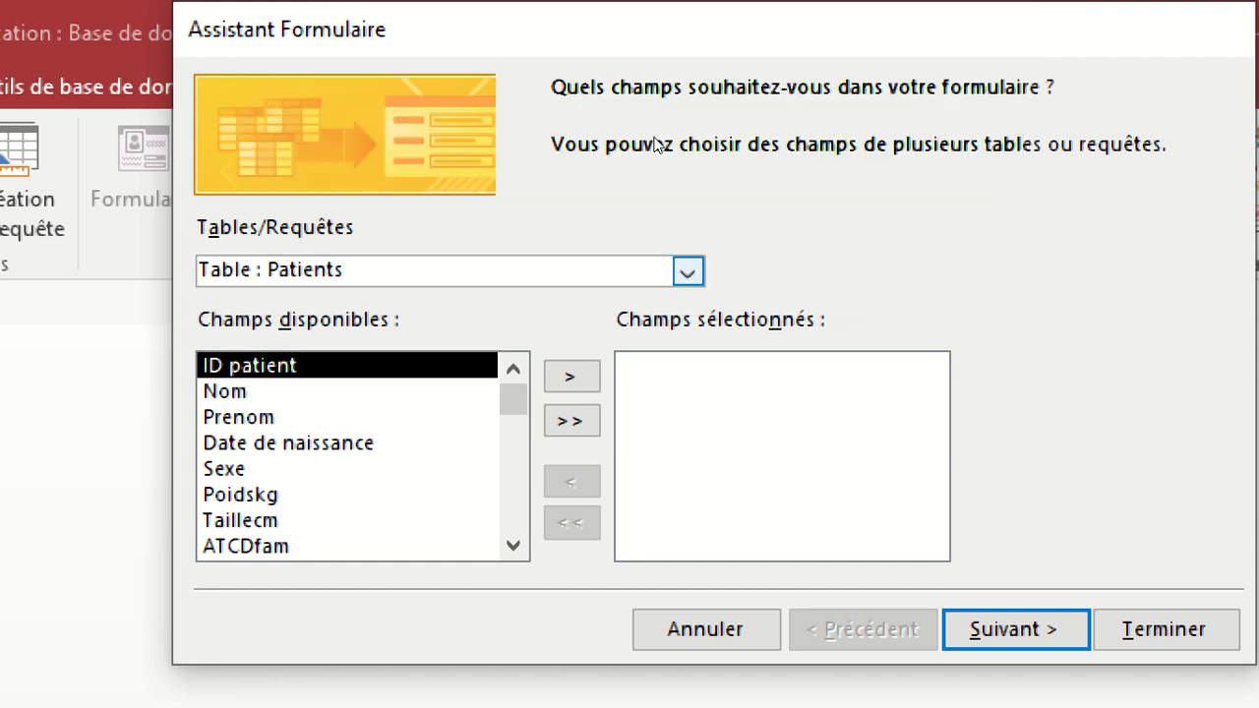
pyautogui.hotkey('alt', 'Down')
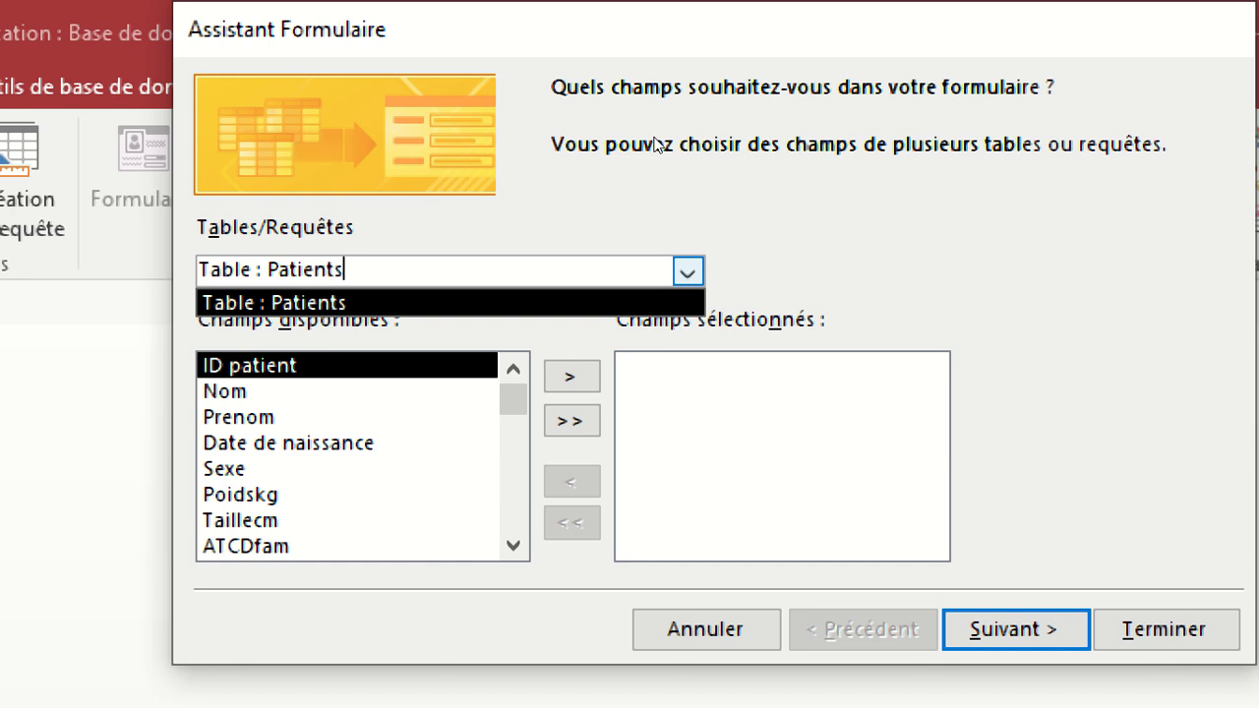
pyautogui.click(544, 105)
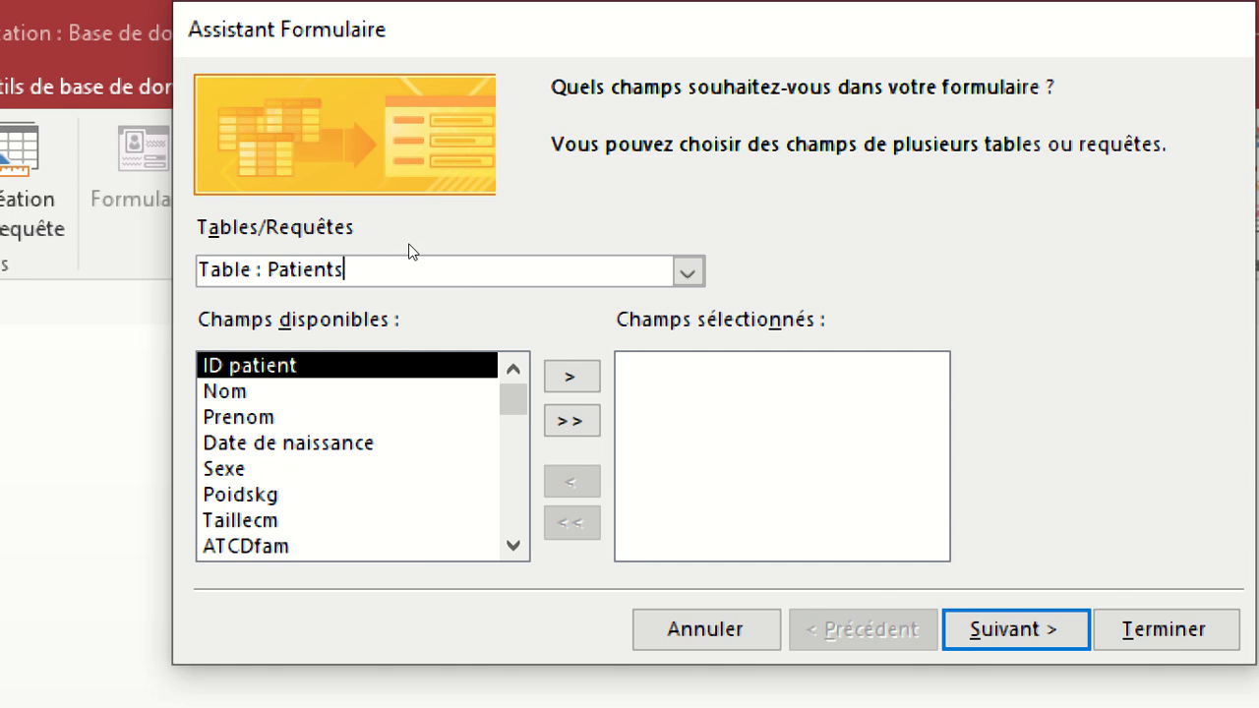
# Try adding all Patients fields to the new form and removing them all.
pyautogui.press('Tab')
pyautogui.press('Tab')
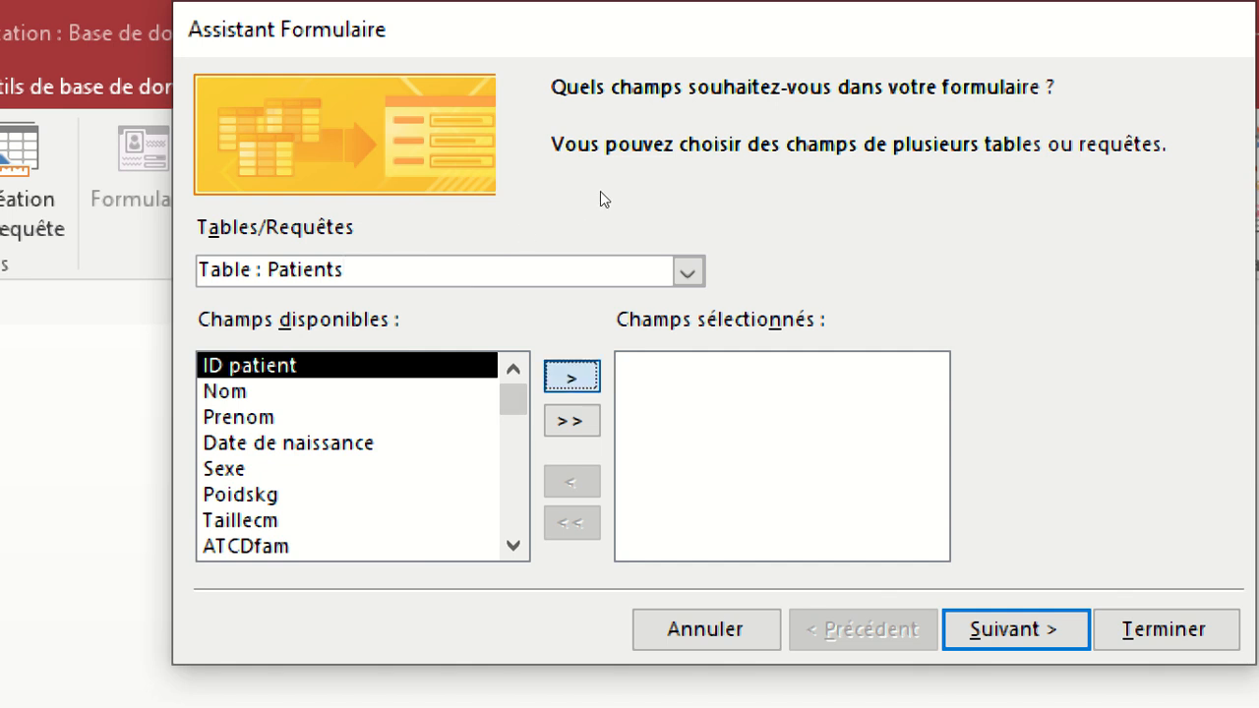
pyautogui.press('space')
pyautogui.press('Tab')
pyautogui.press('space')
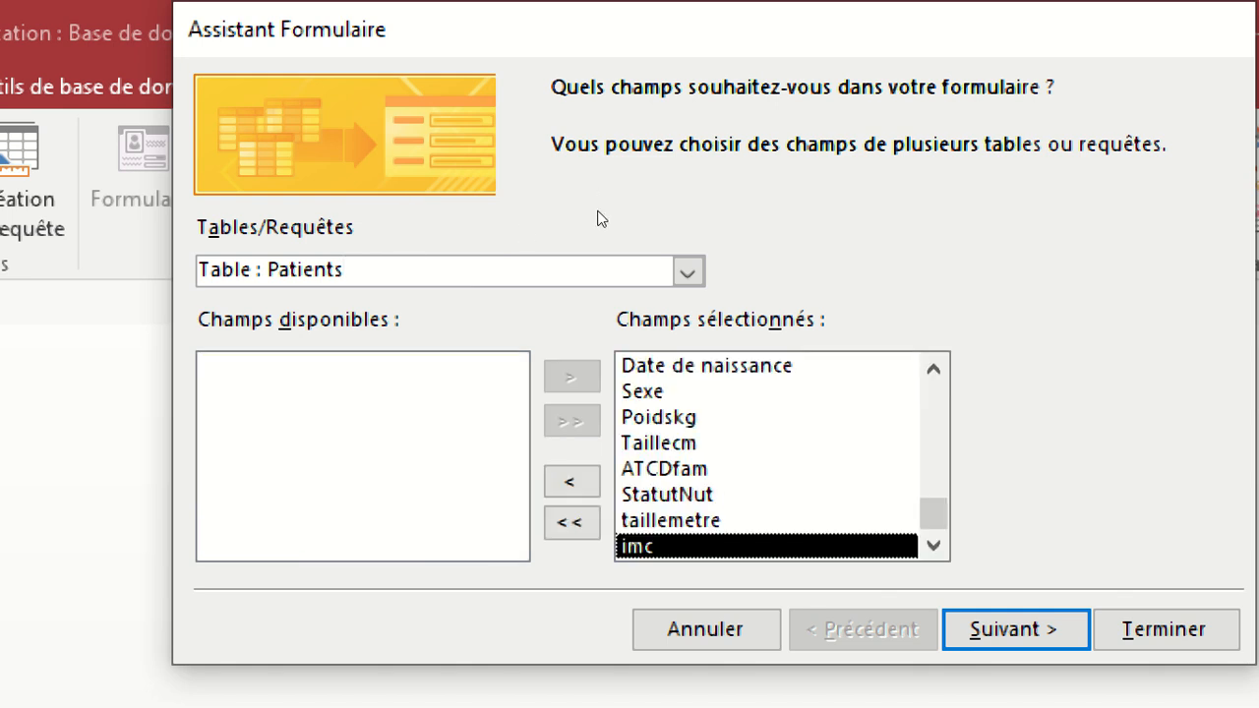
pyautogui.press('Tab')
# Try adding only the ID patient field to the form and removing it.
pyautogui.press('Tab')
pyautogui.press('space')
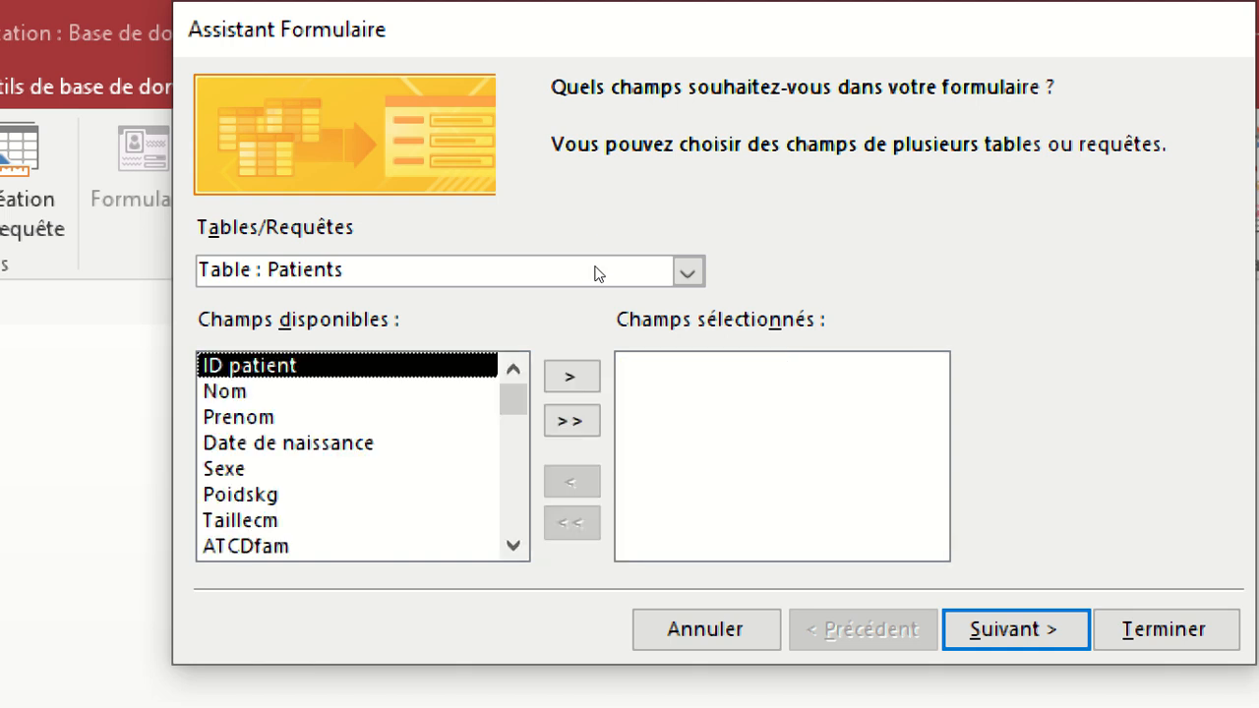
pyautogui.press('Tab')
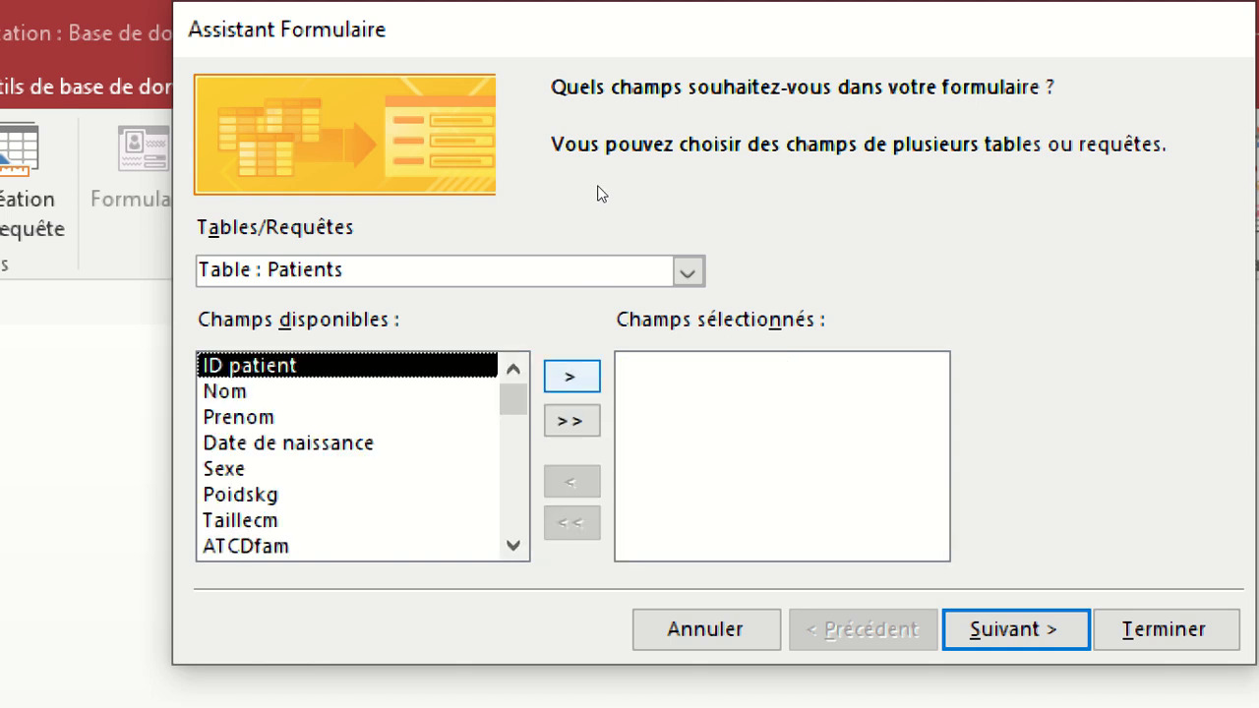
pyautogui.press('space')
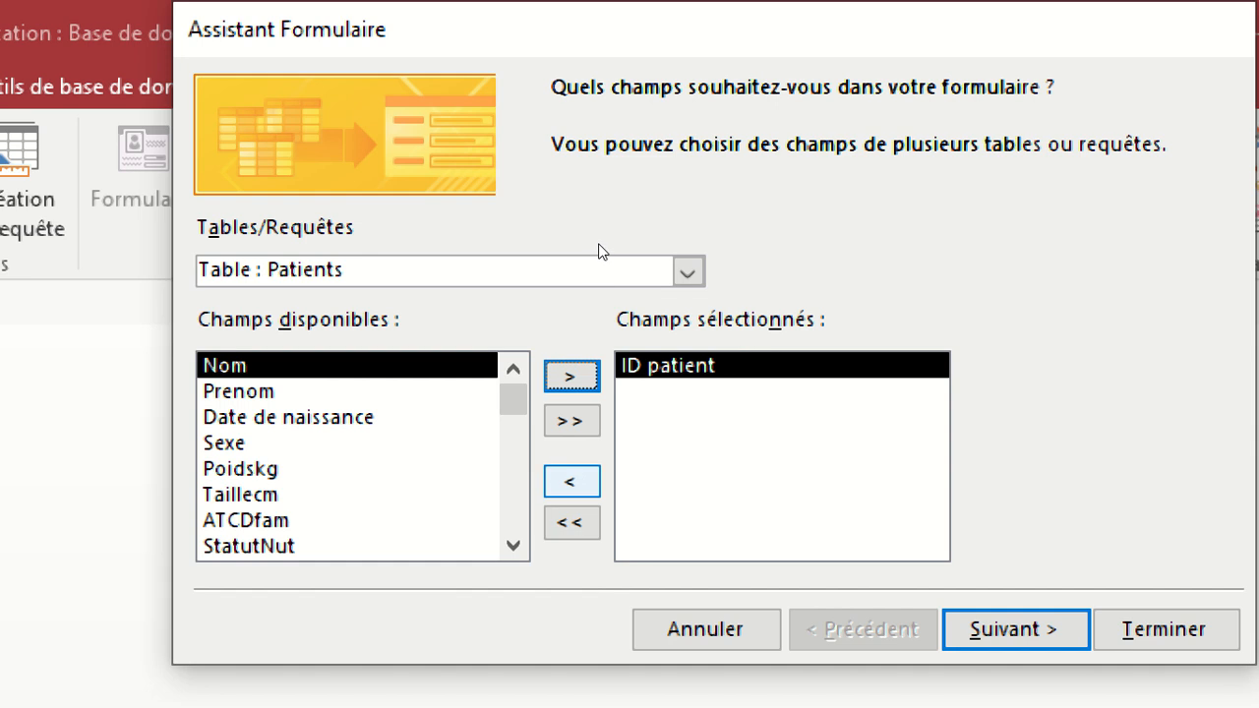
pyautogui.press('Tab')
pyautogui.press('space')
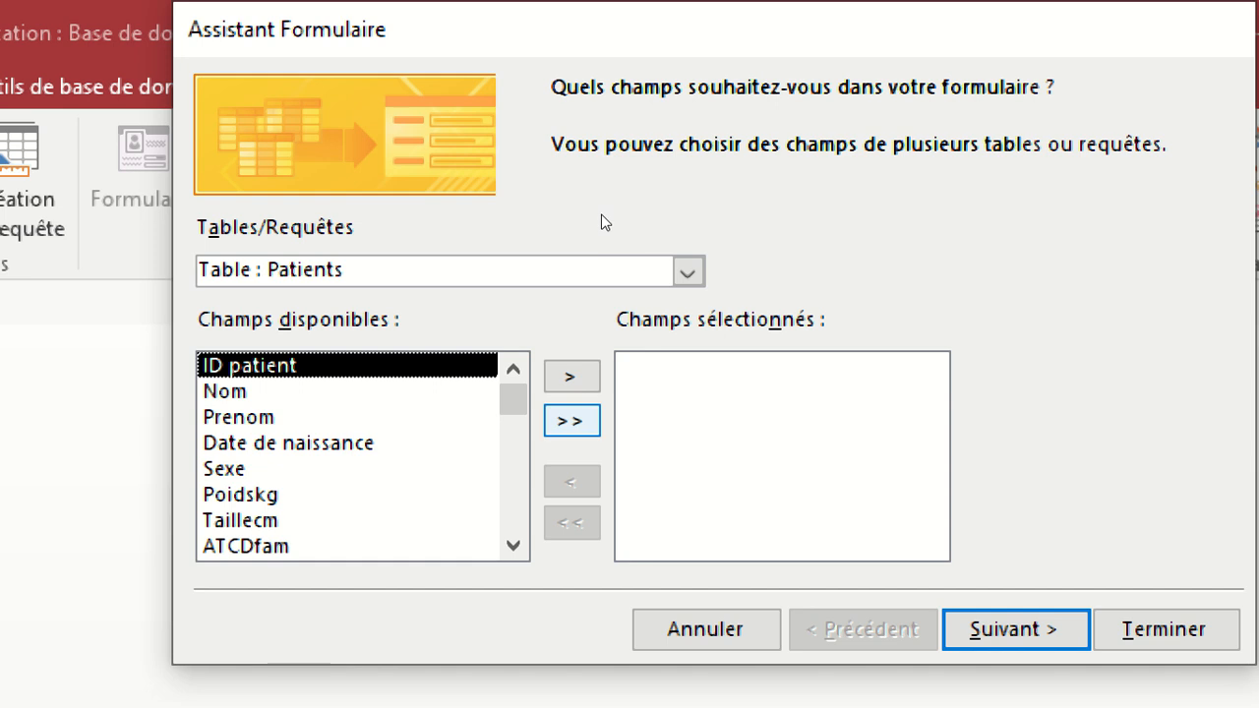
# Include every Patients field in the new form and continue to the layout choice.
pyautogui.click(571, 421)
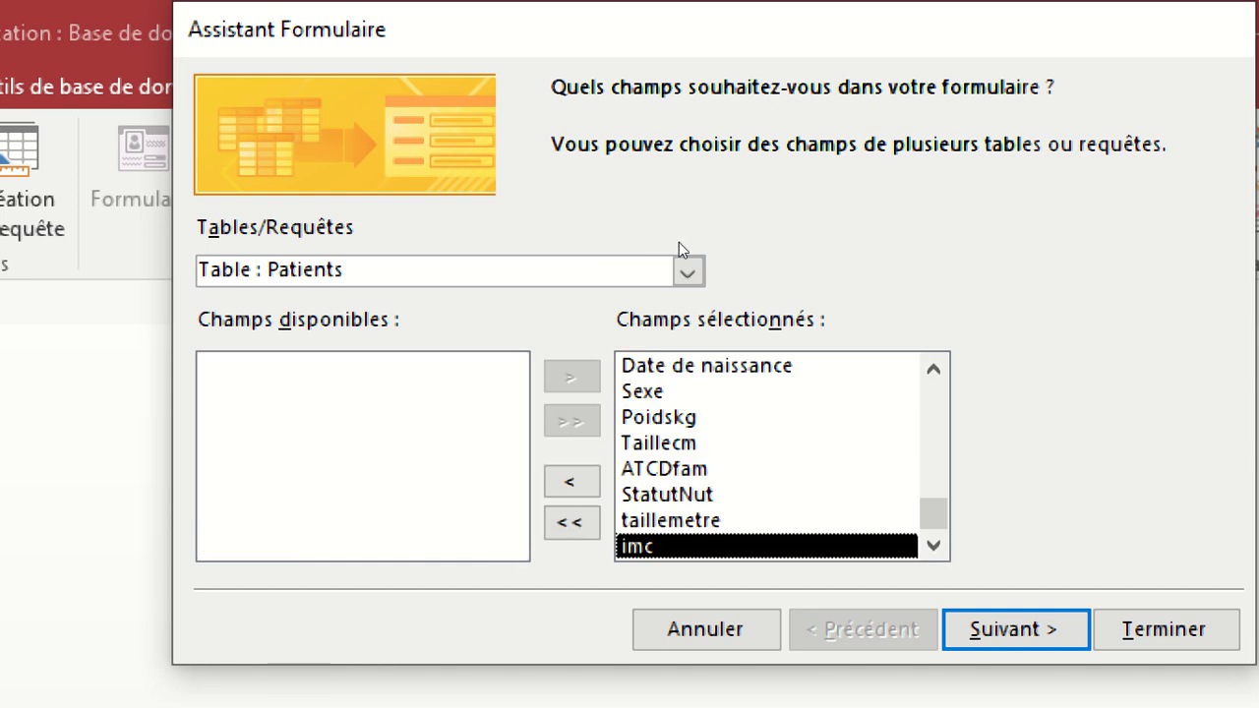
pyautogui.press('Return')
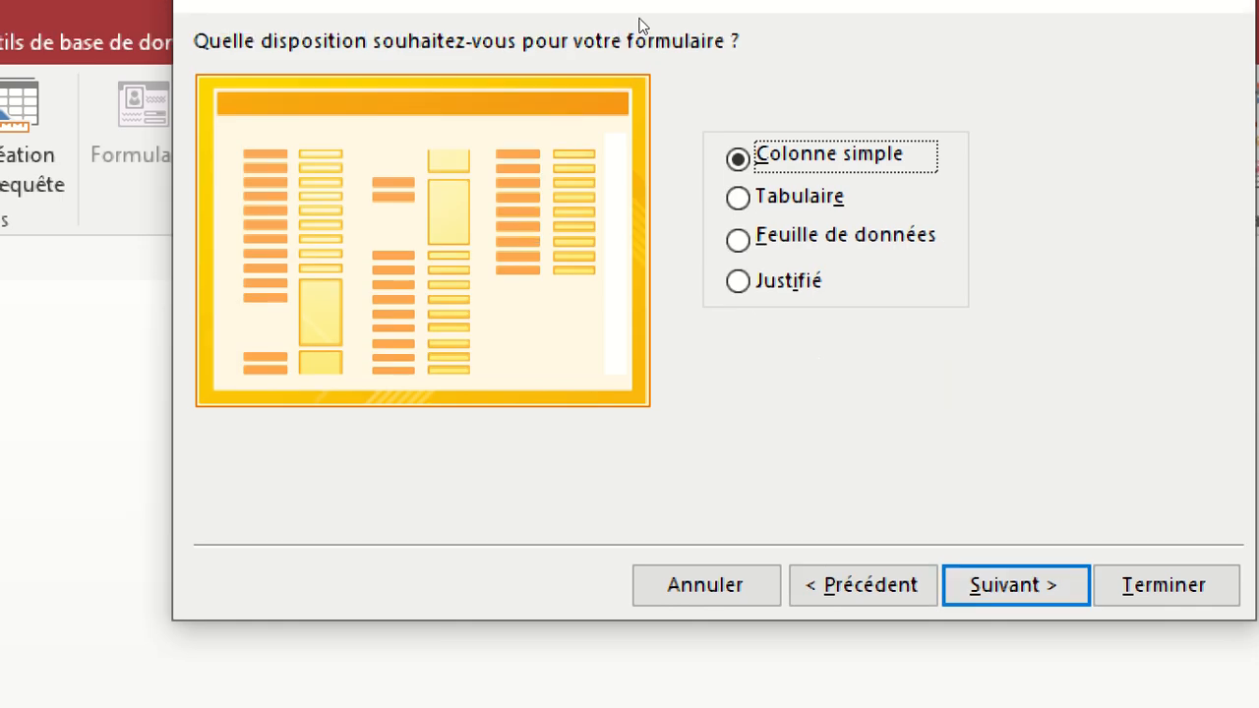
# Preview the Tabulaire, Feuille de données and Justifié layouts, and continue with Colonne simple.
pyautogui.moveTo(428, 56)
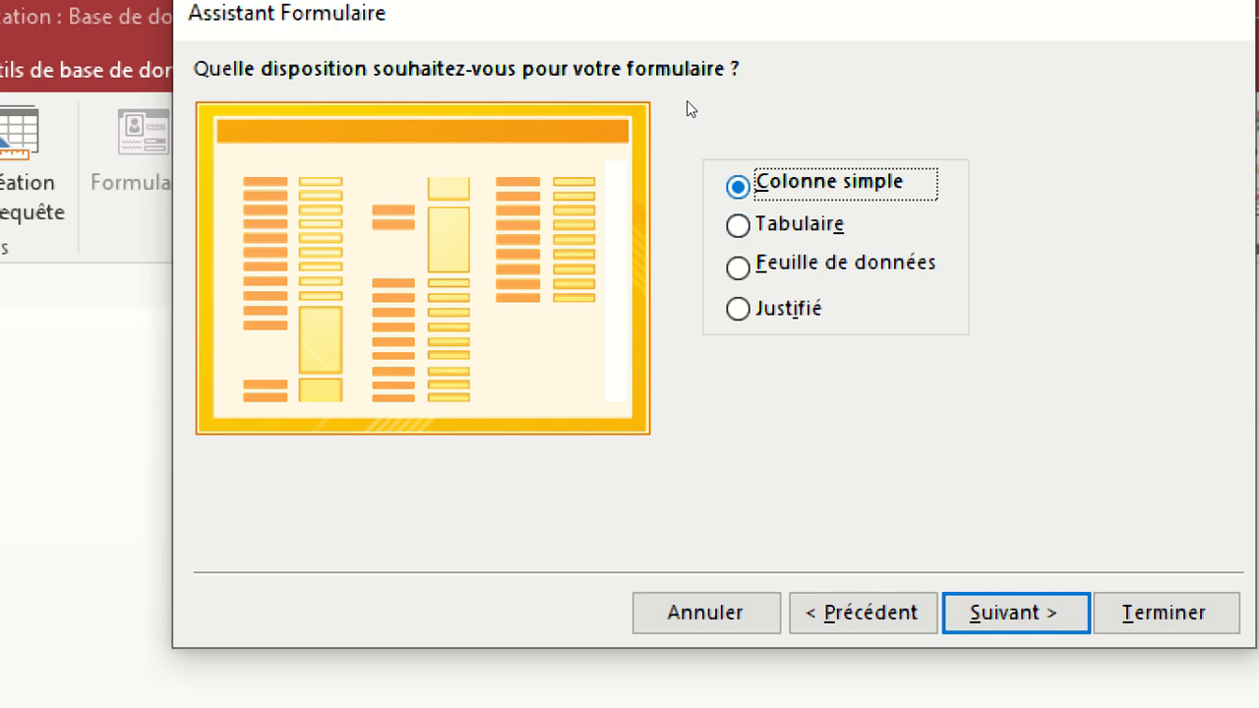
pyautogui.press('Down')
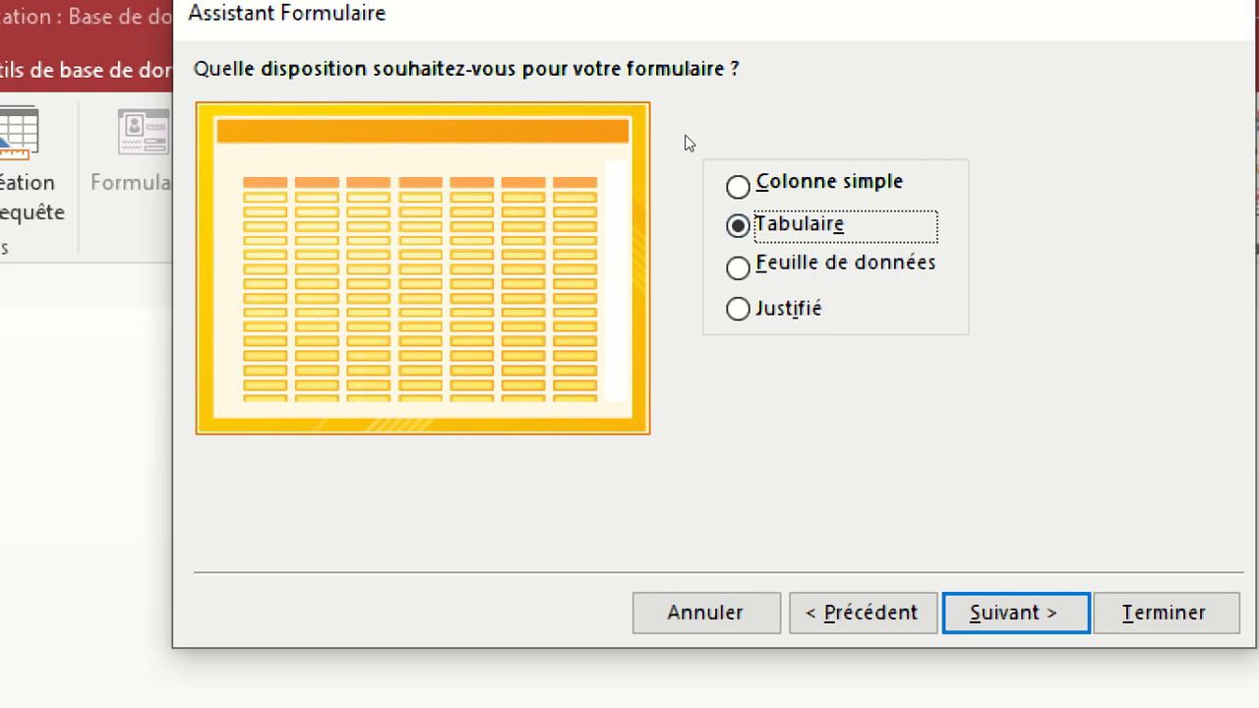
pyautogui.press('Down')
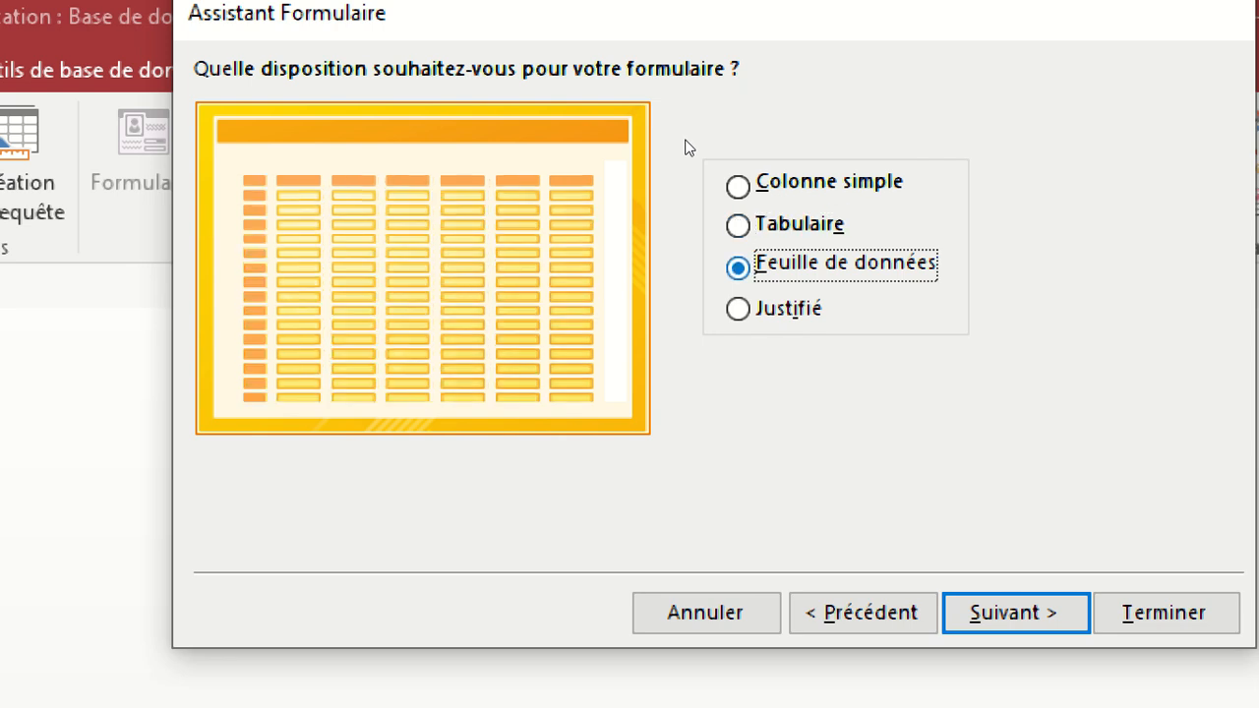
pyautogui.press('Down')
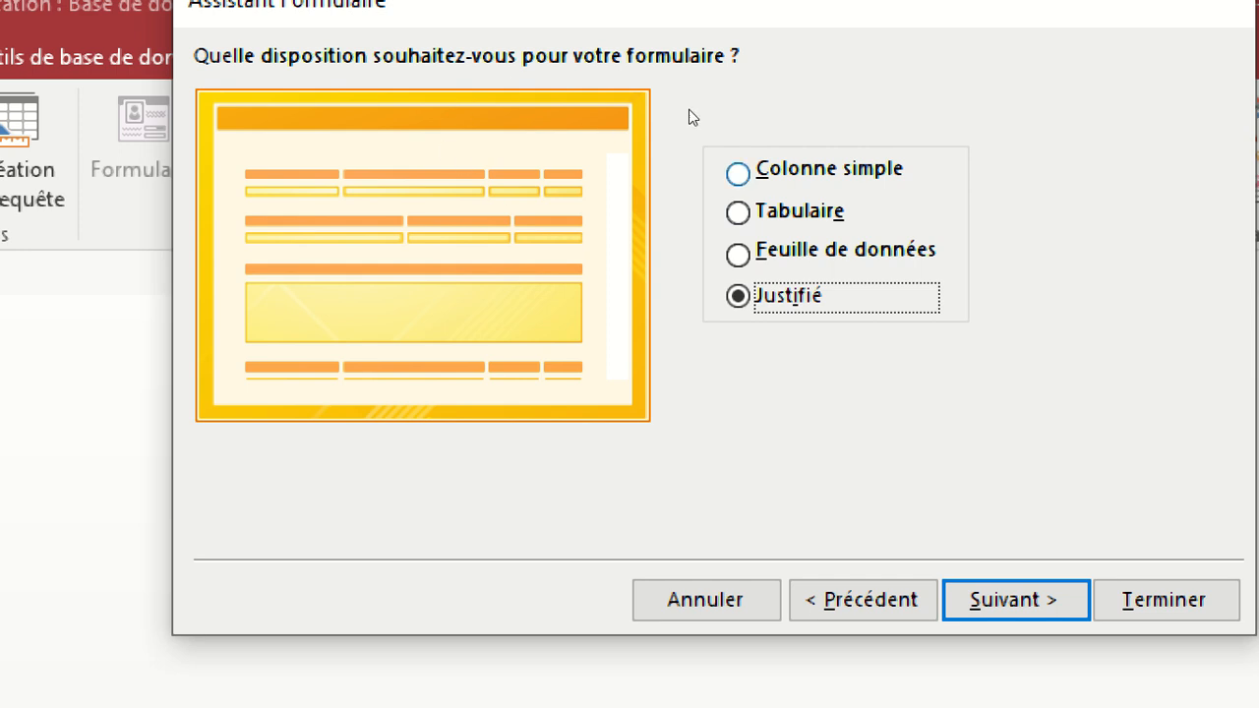
pyautogui.hotkey('alt', 'c')
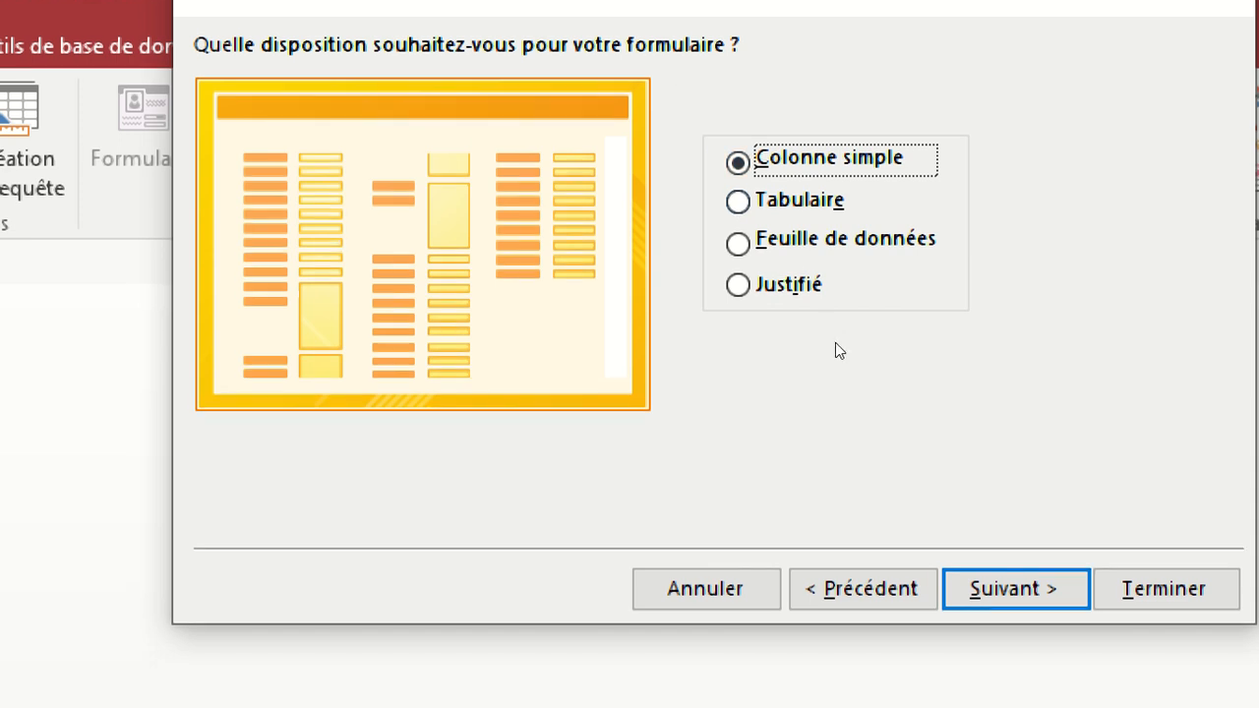
pyautogui.press('Return')
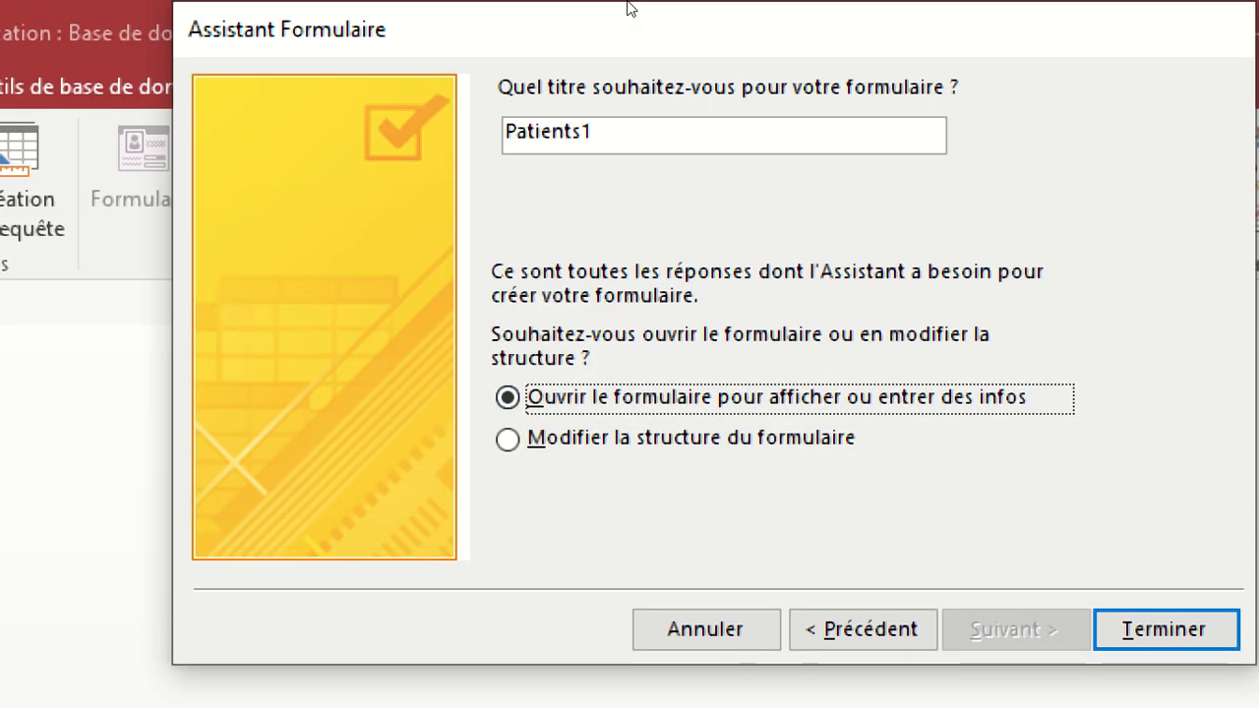
pyautogui.moveTo(626, 5)
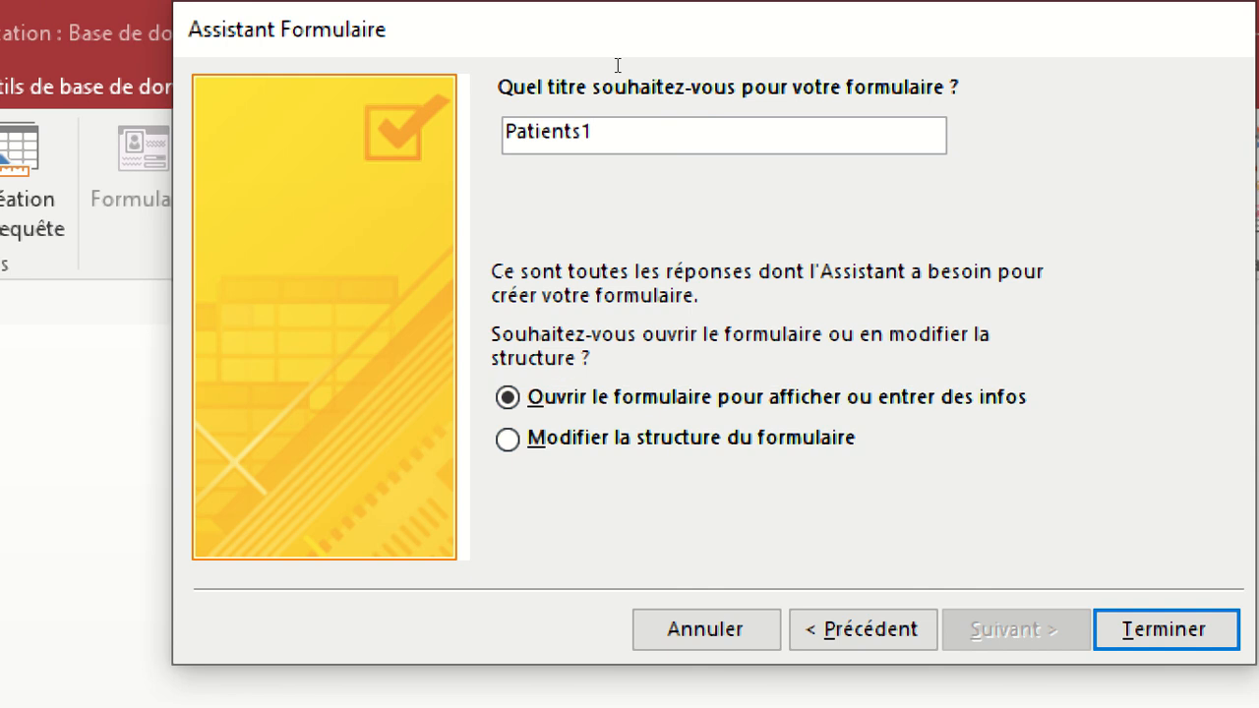
pyautogui.hotkey('shift', 'Tab')
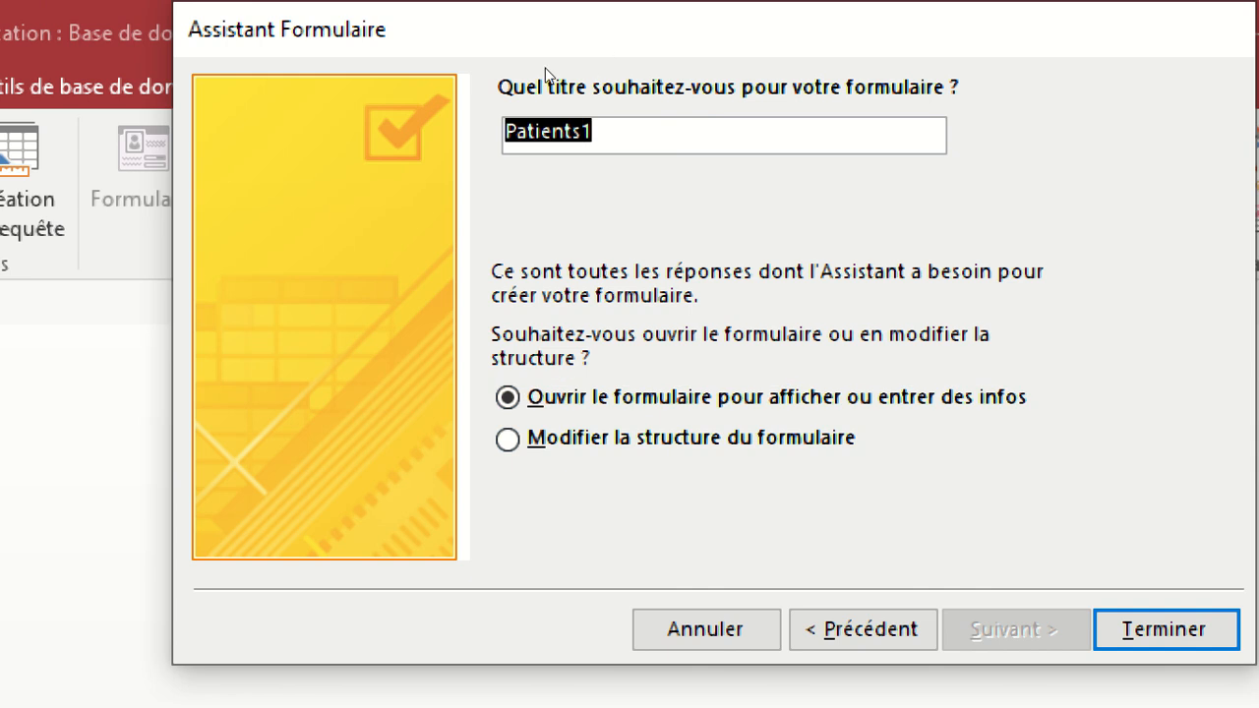
pyautogui.write('Sai')
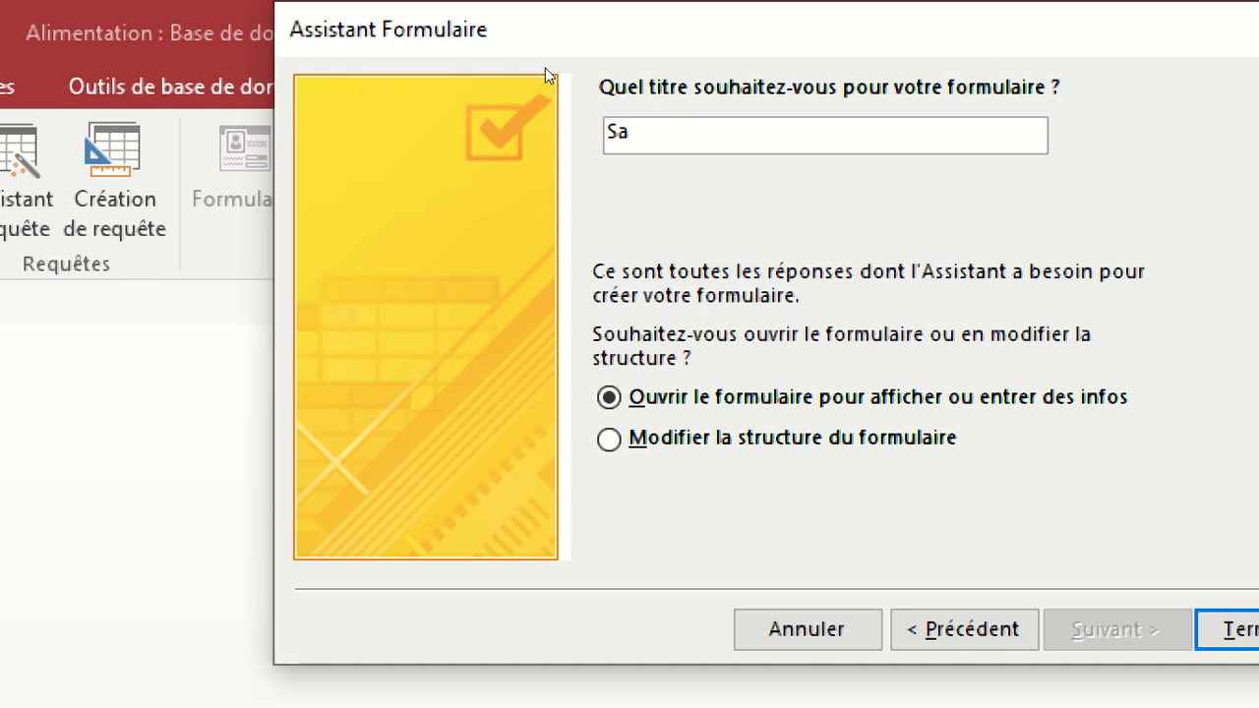
pyautogui.write('si')
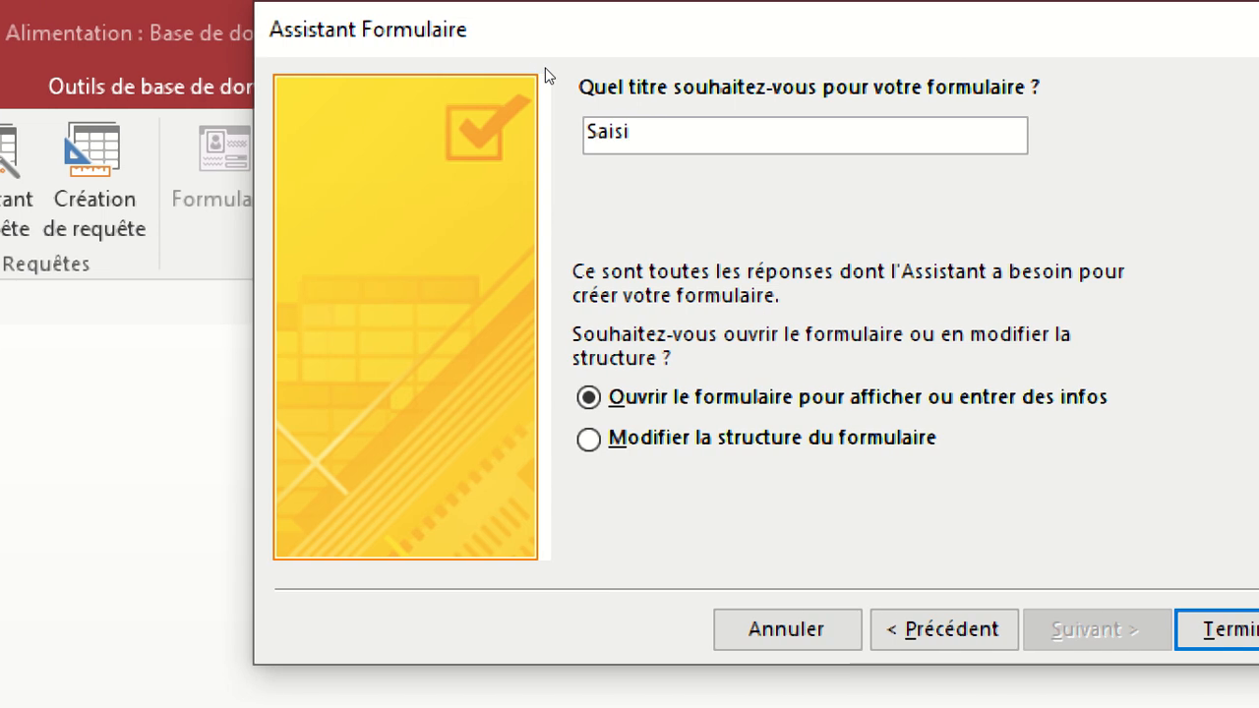
pyautogui.press('BackSpace')
pyautogui.press('BackSpace')
pyautogui.press('BackSpace')
pyautogui.press('BackSpace')
pyautogui.press('BackSpace')
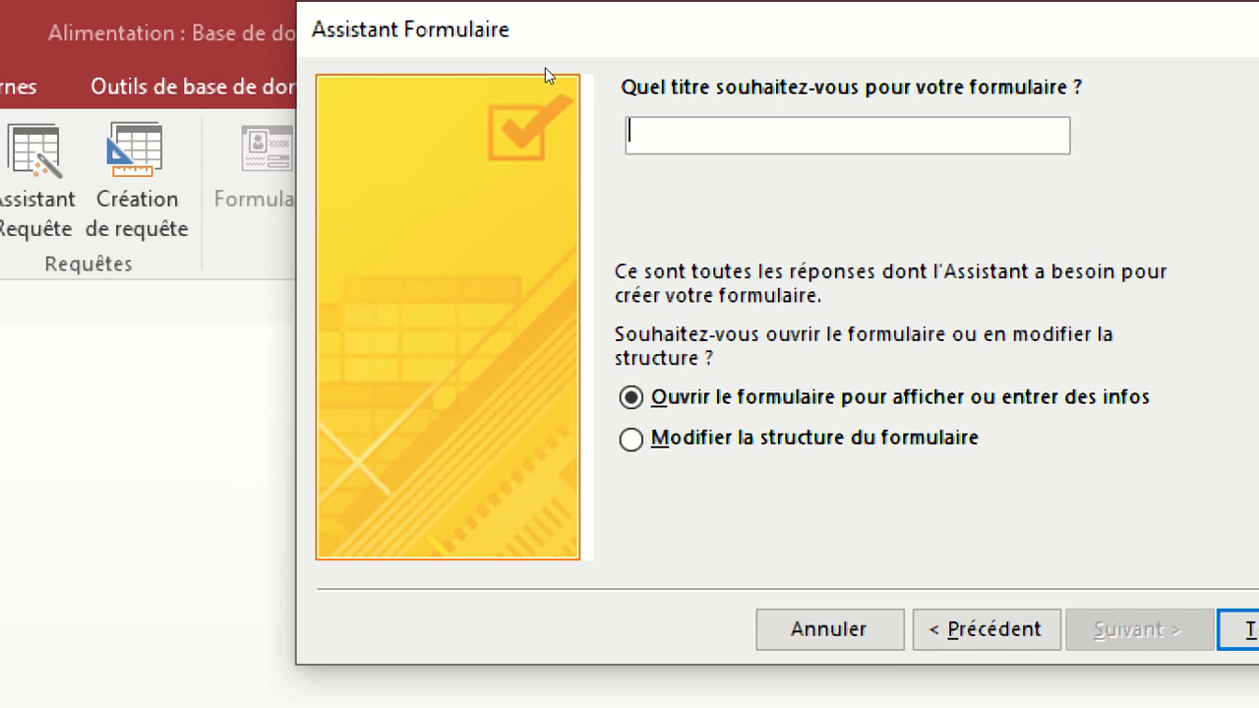
# Title the form QUESTIONNAIRE PATIENTS and finish the wizard so it opens for viewing and entering data.
pyautogui.write('Q')
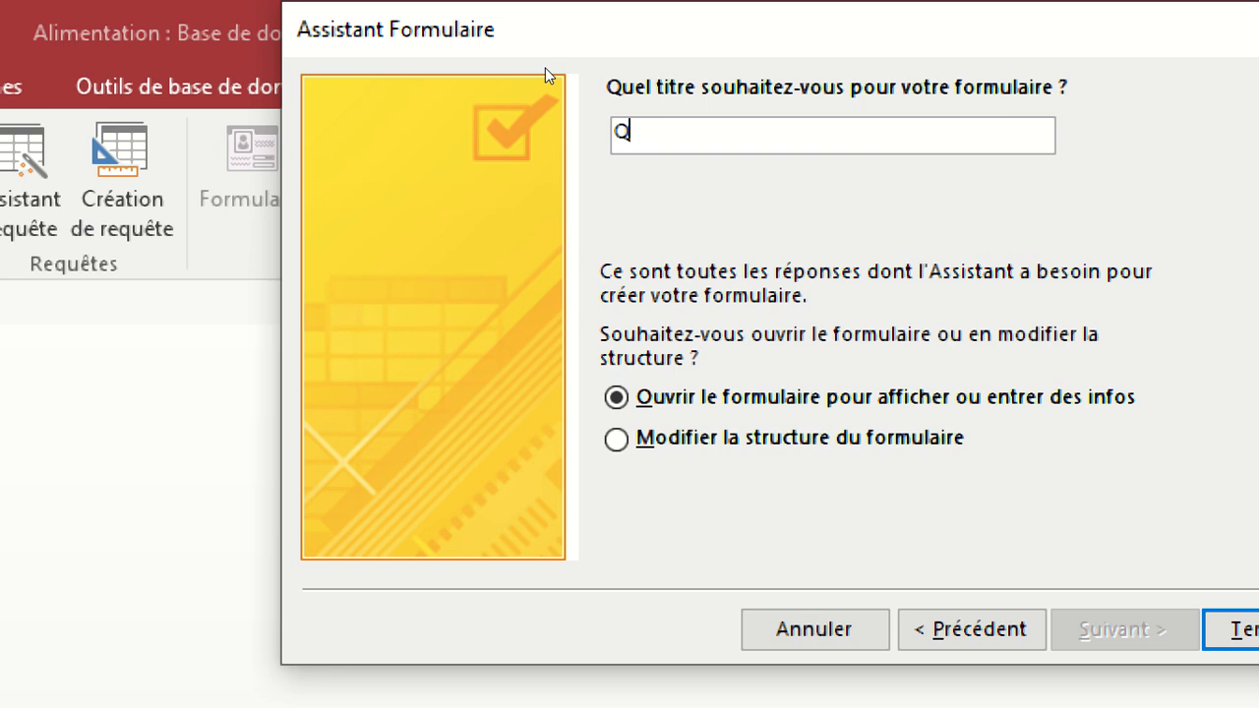
pyautogui.write('UEST')
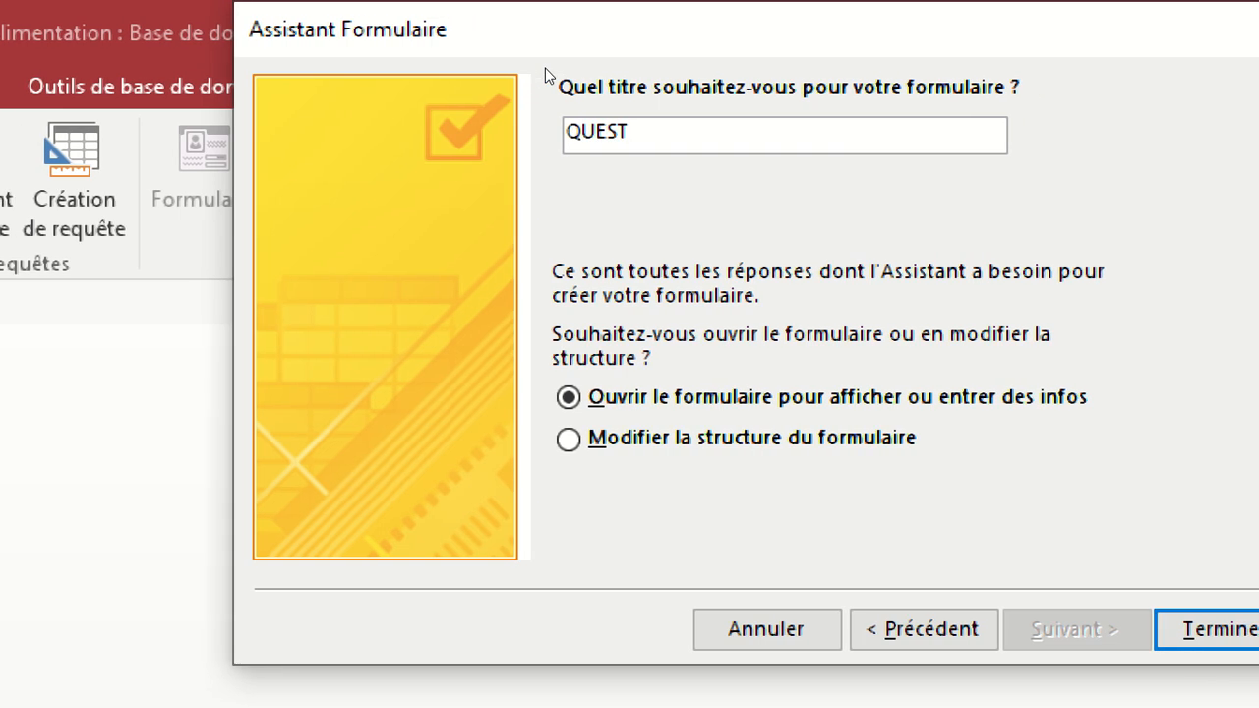
pyautogui.write('IONNAI')
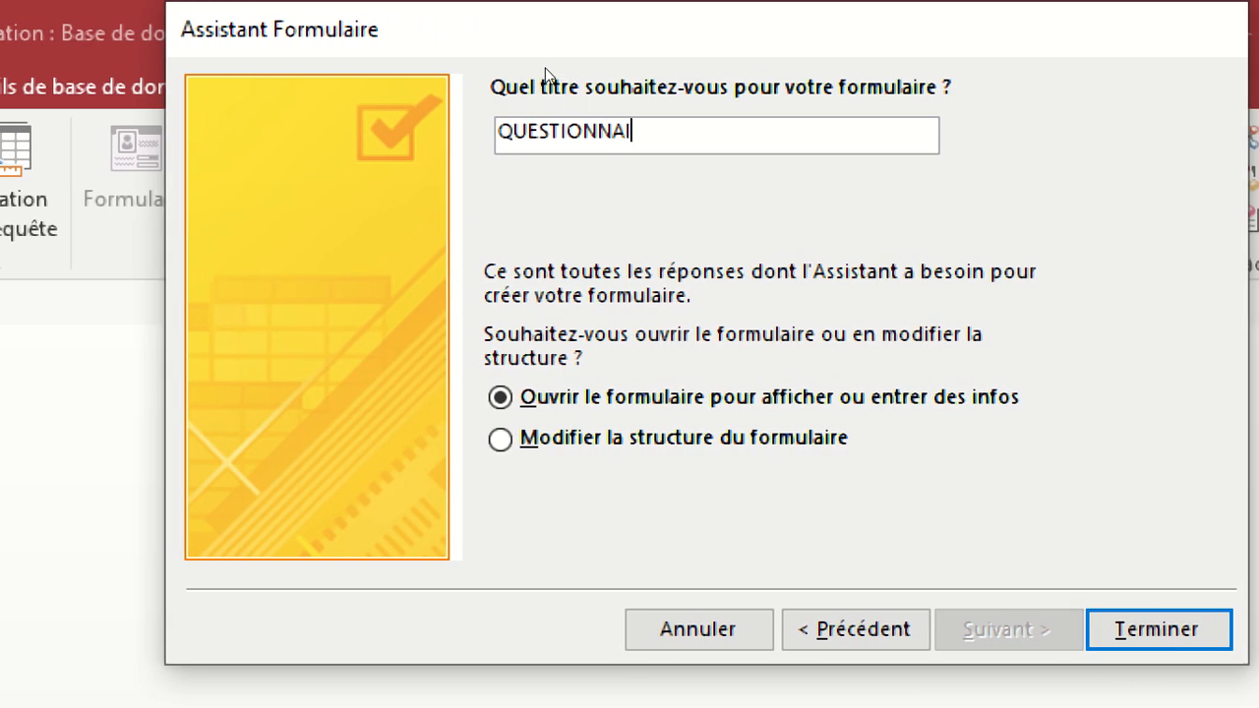
pyautogui.write('RE ')
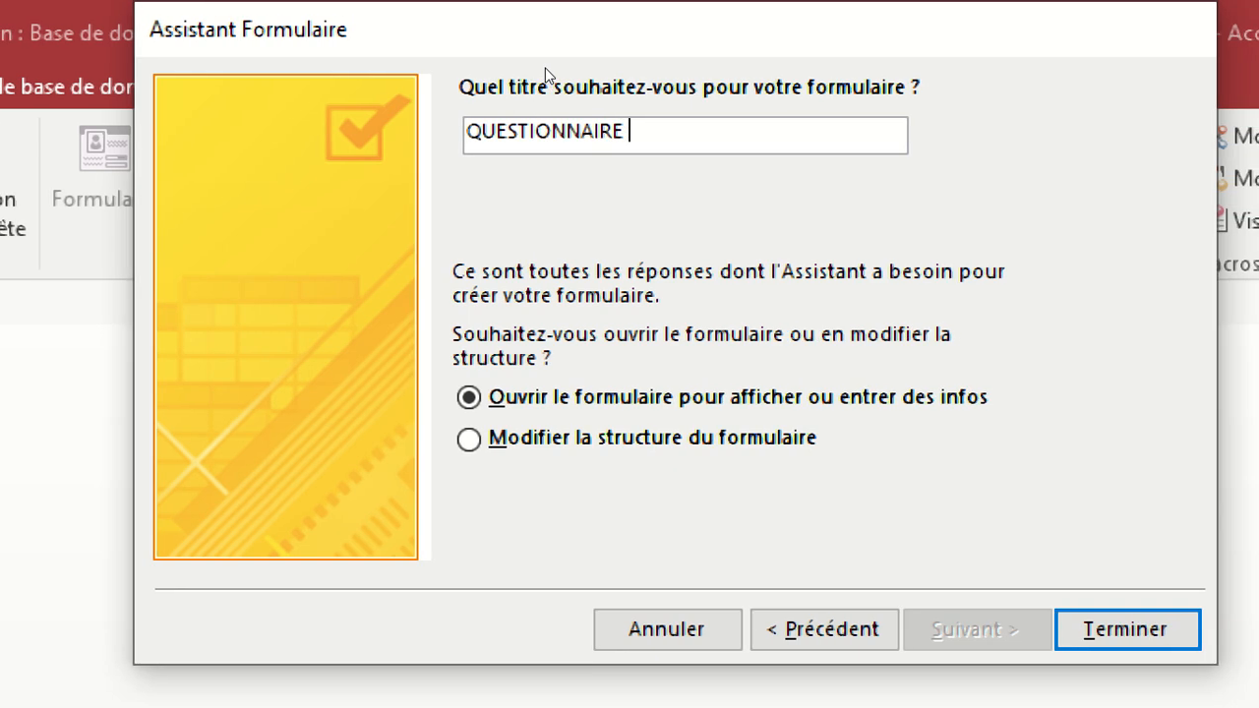
pyautogui.write('PATI')
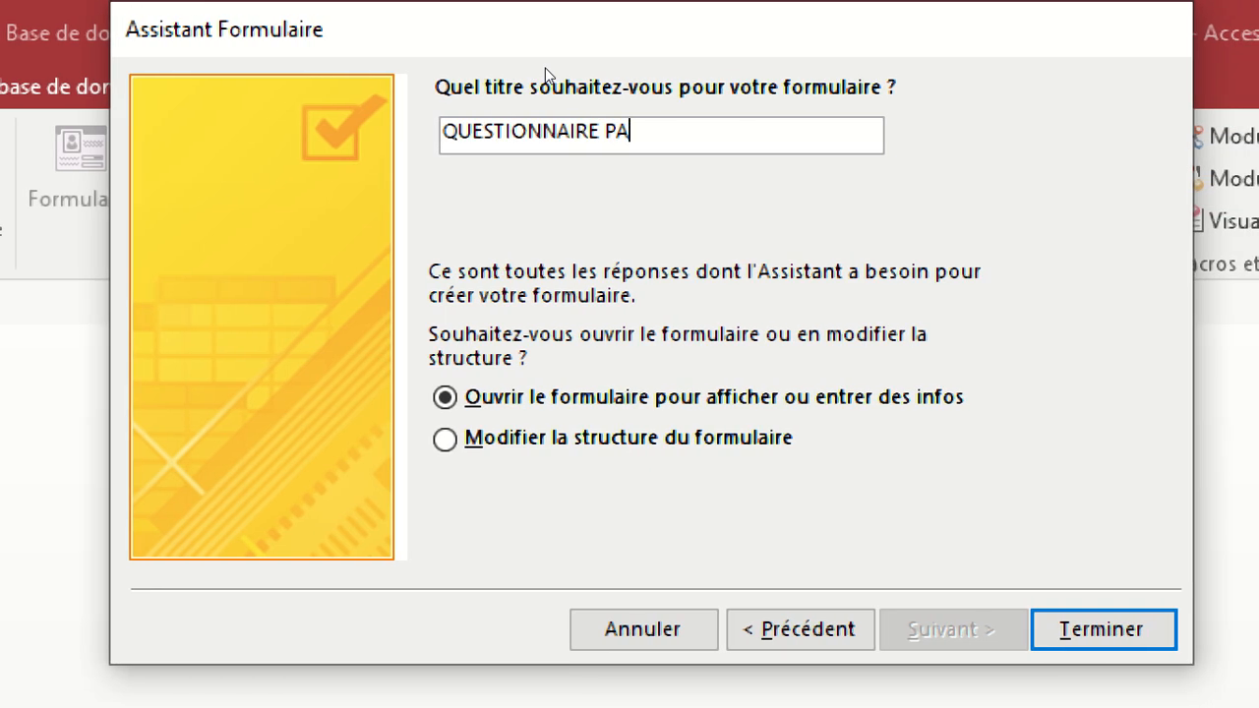
pyautogui.write('ENT')
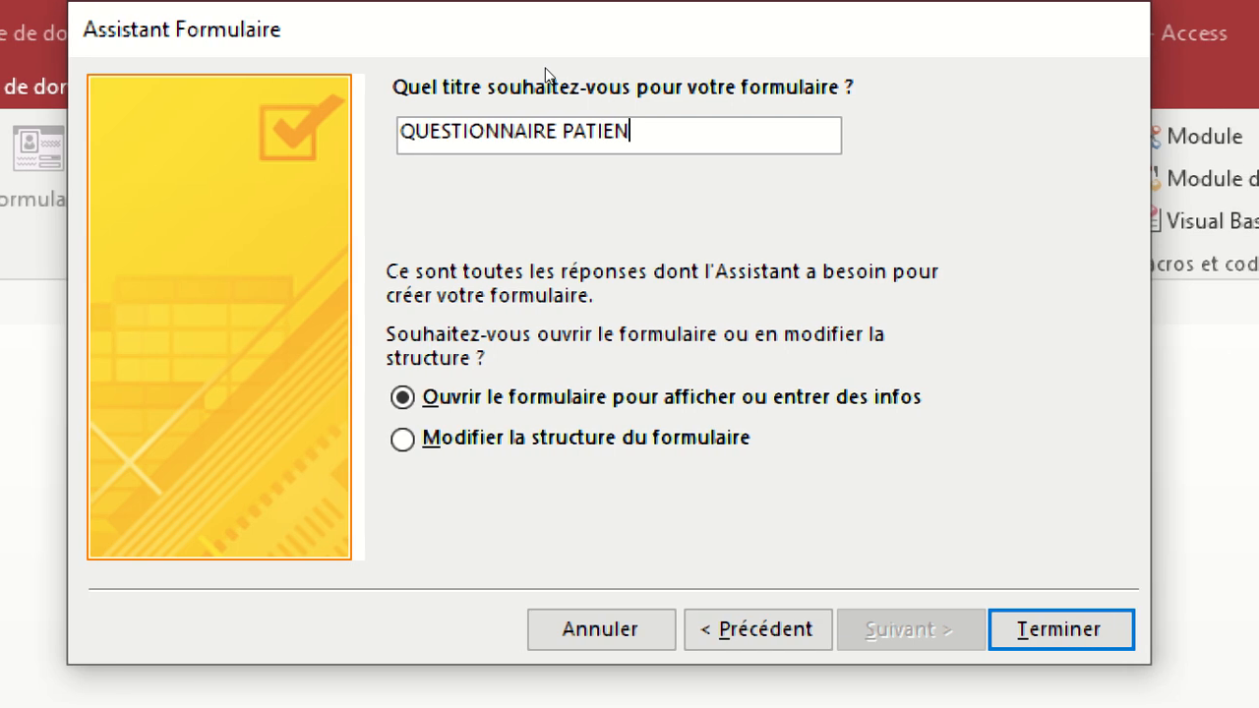
pyautogui.write('S')
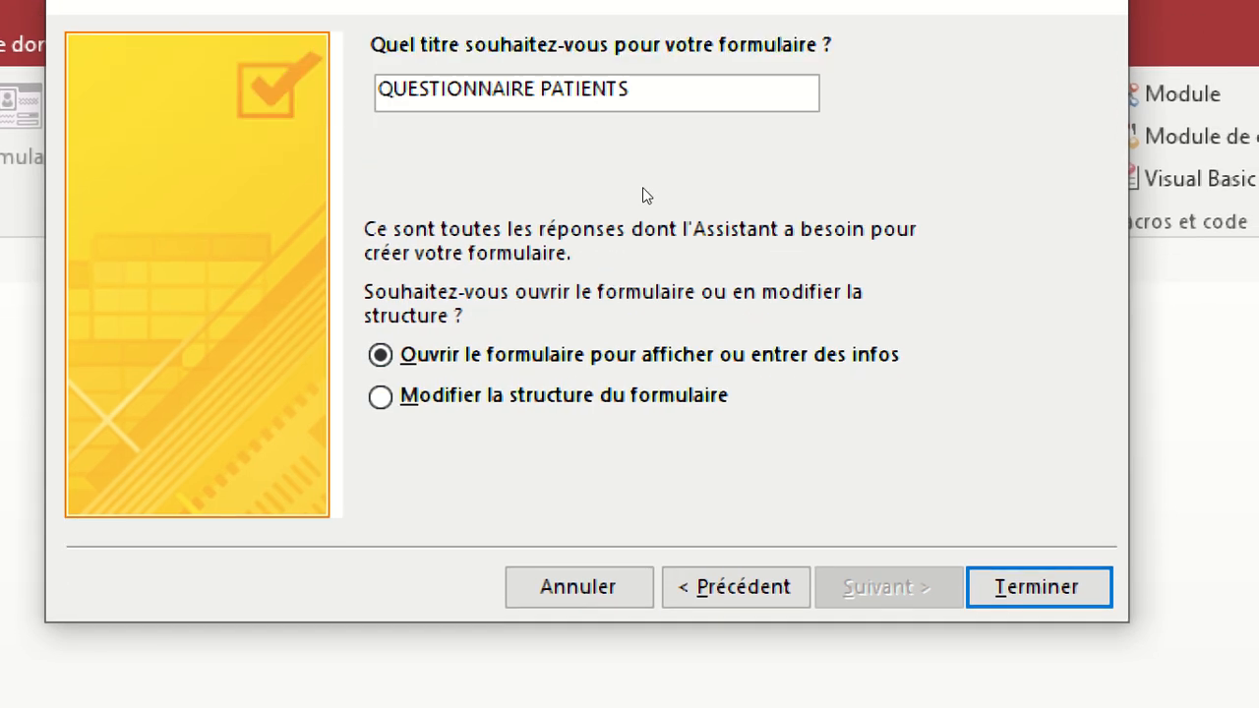
pyautogui.press('Return')
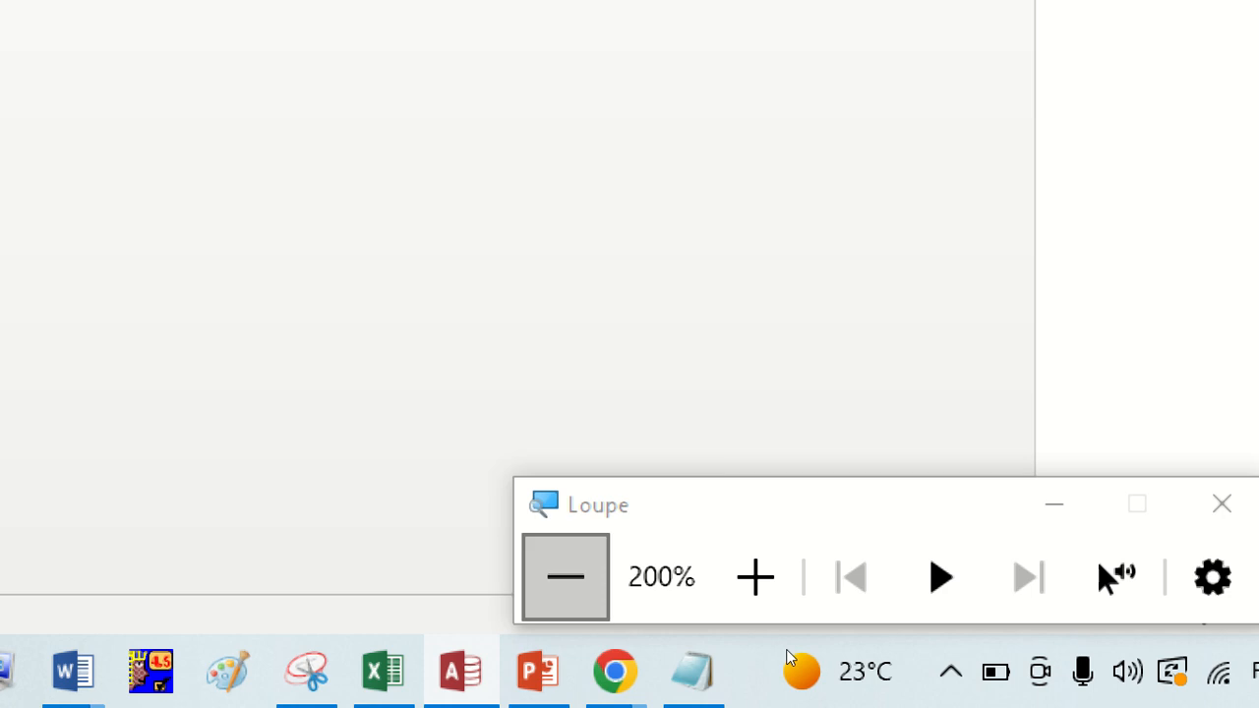
# Browse forward and back through the existing patient records in the QUESTIONNAIRE PATIENTS form.
pyautogui.click(780, 647)
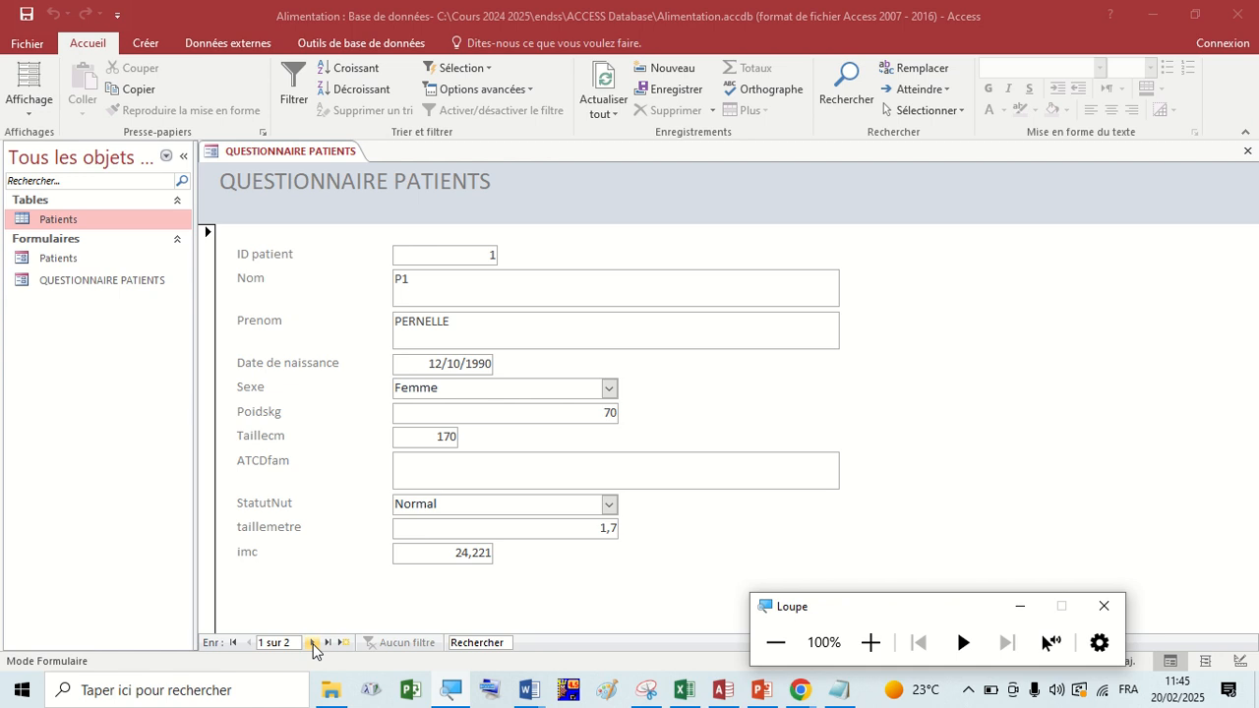
pyautogui.click(869, 642)
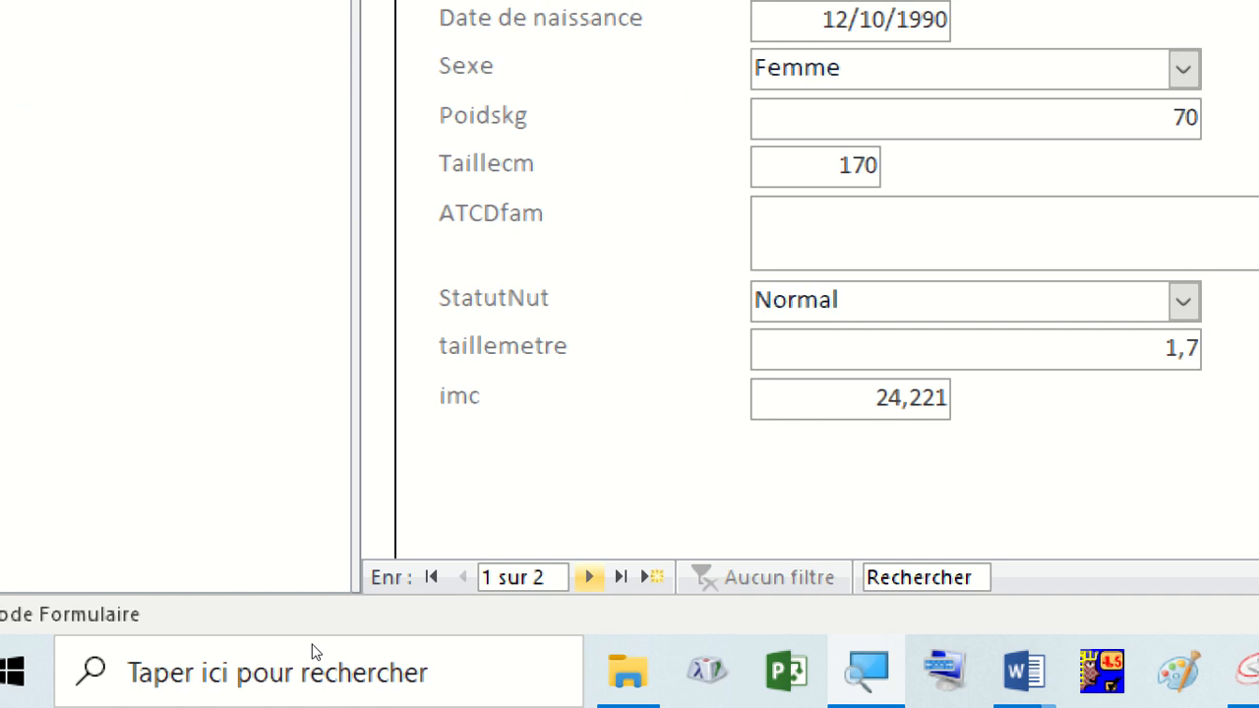
pyautogui.click(588, 577)
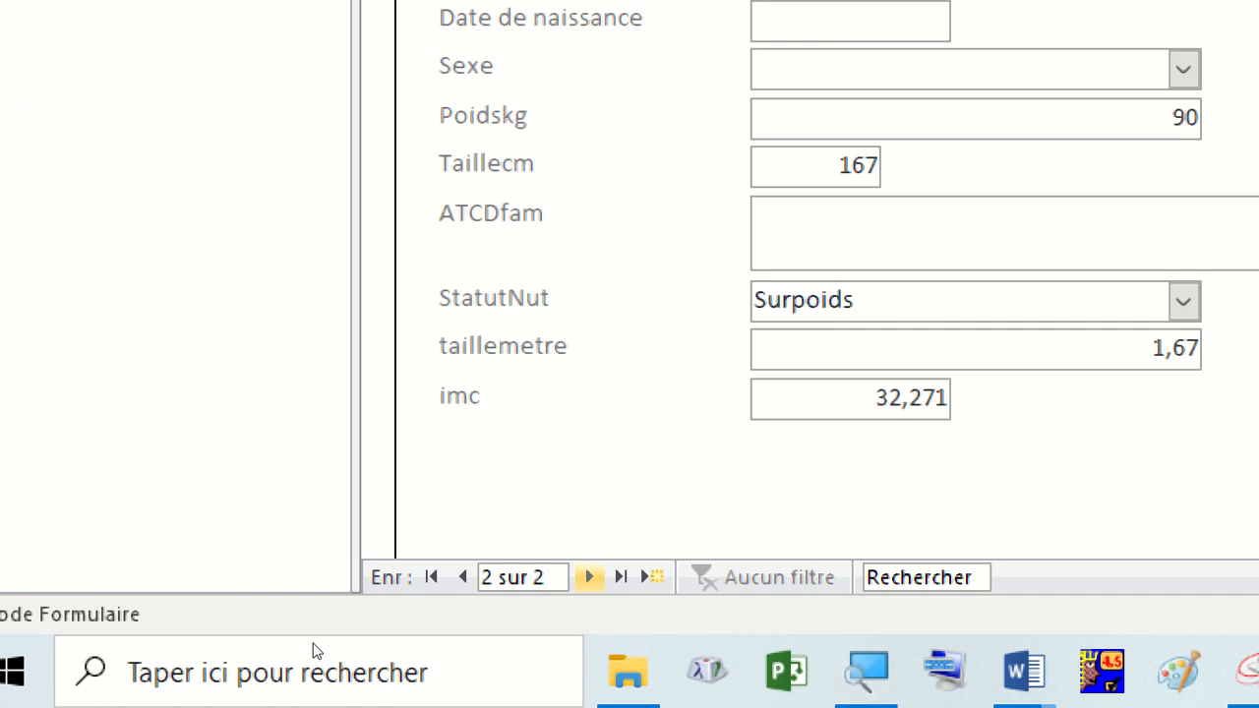
pyautogui.click(462, 577)
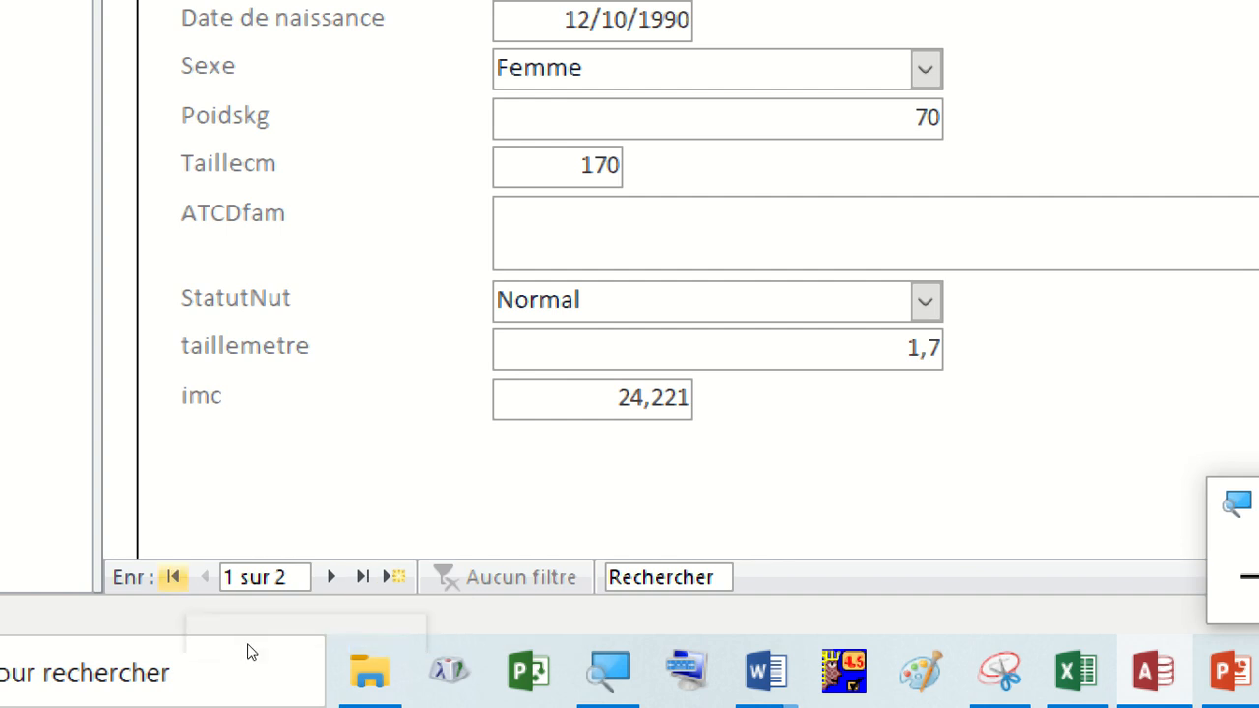
pyautogui.click(331, 577)
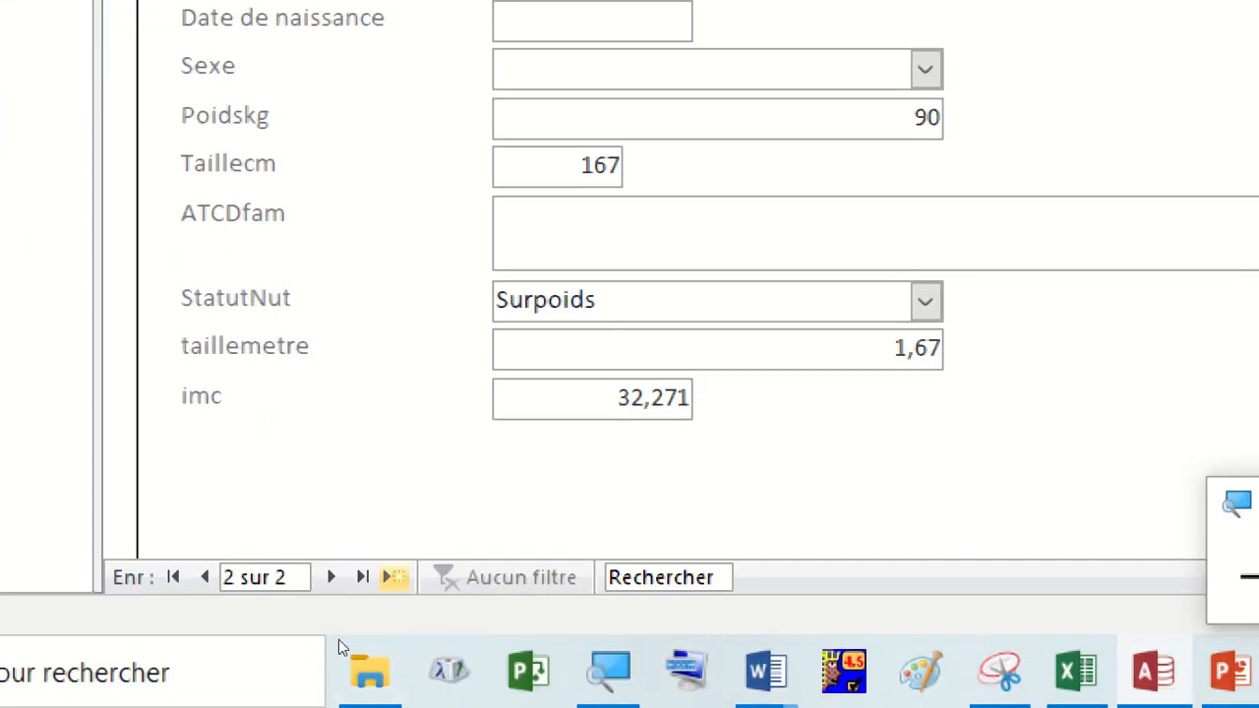
# Start a new patient record and enter the patient's last name in Nom and first name in Prenom.
pyautogui.click(393, 578)
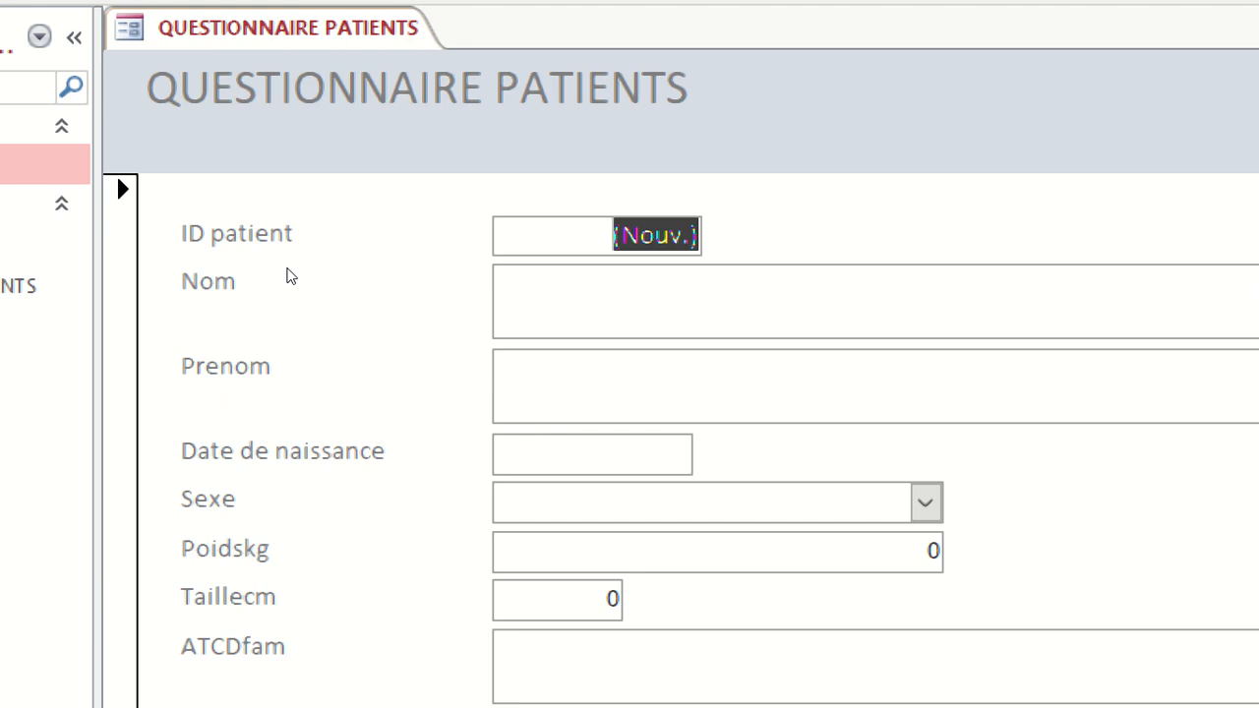
pyautogui.click(425, 286)
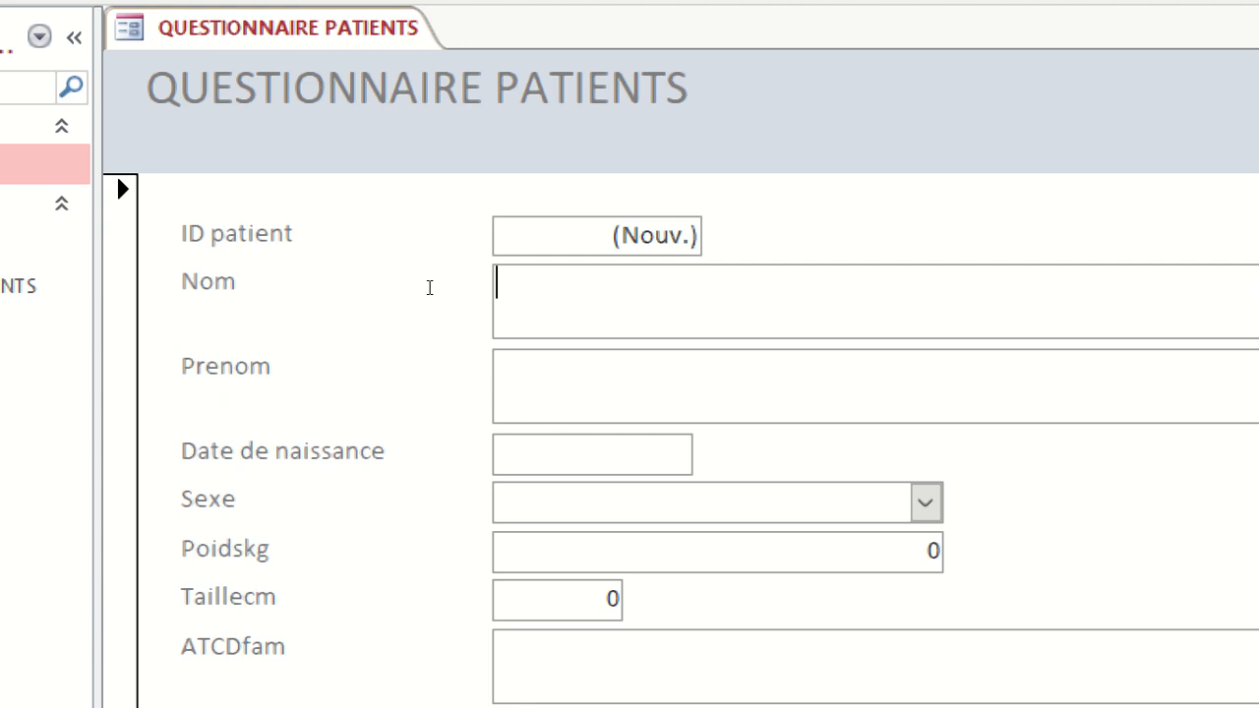
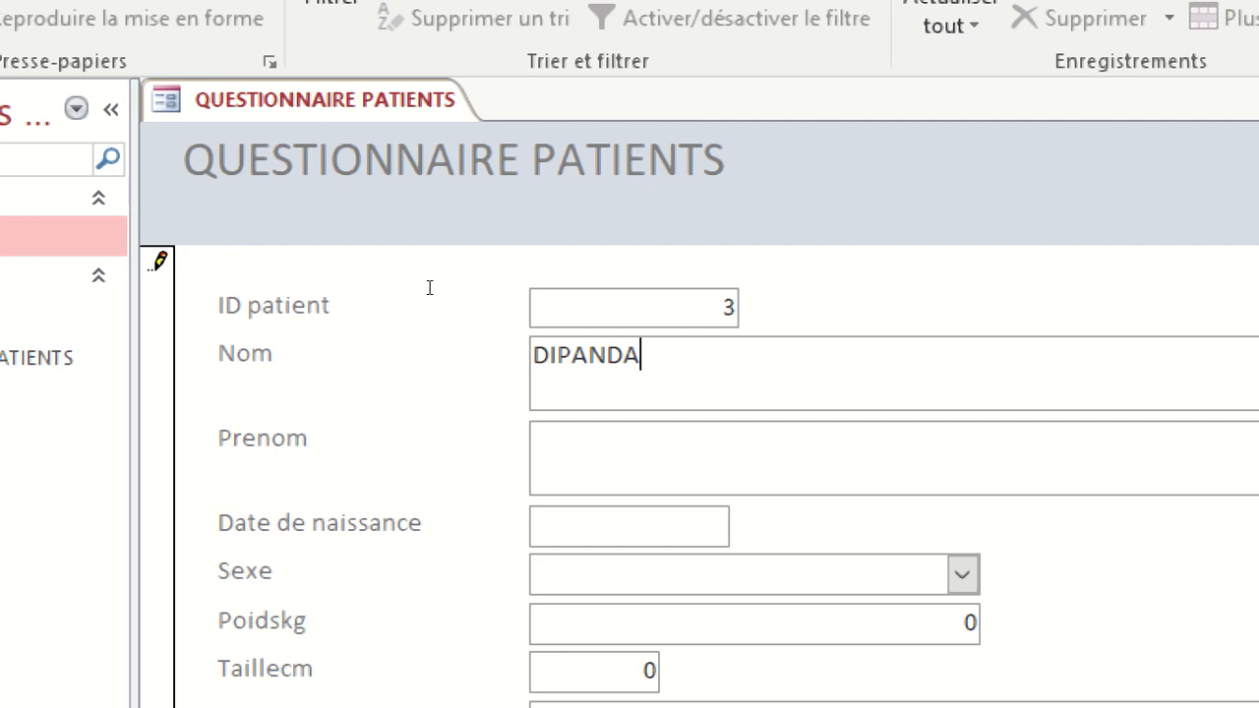
pyautogui.press('Tab')
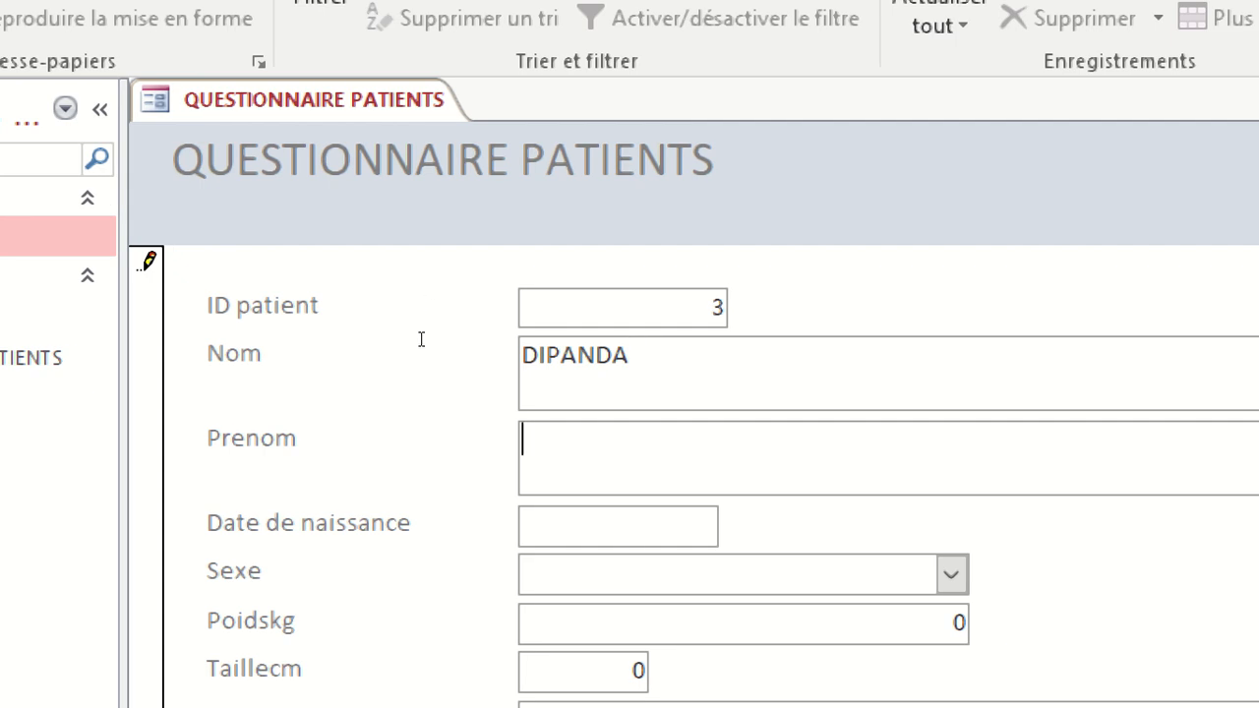
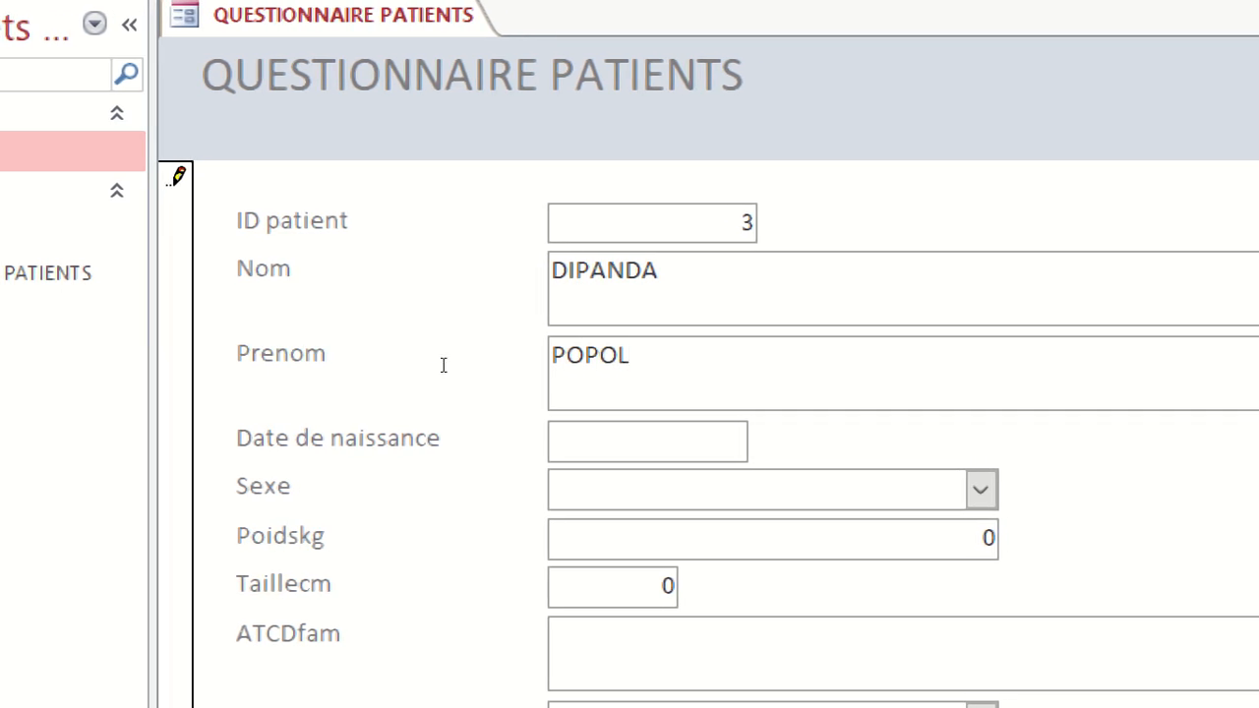
pyautogui.press('Tab')
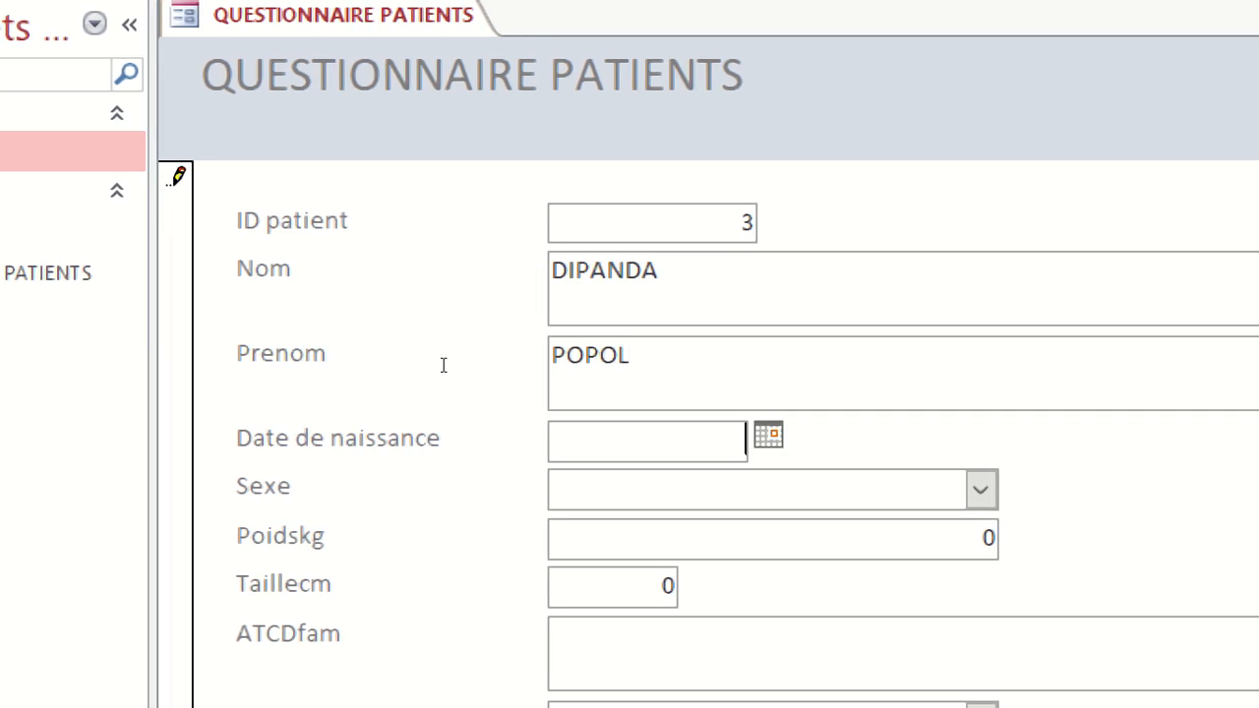
# Leave Date de naissance blank and set Sexe to Femme for the new patient.
pyautogui.press('Tab')
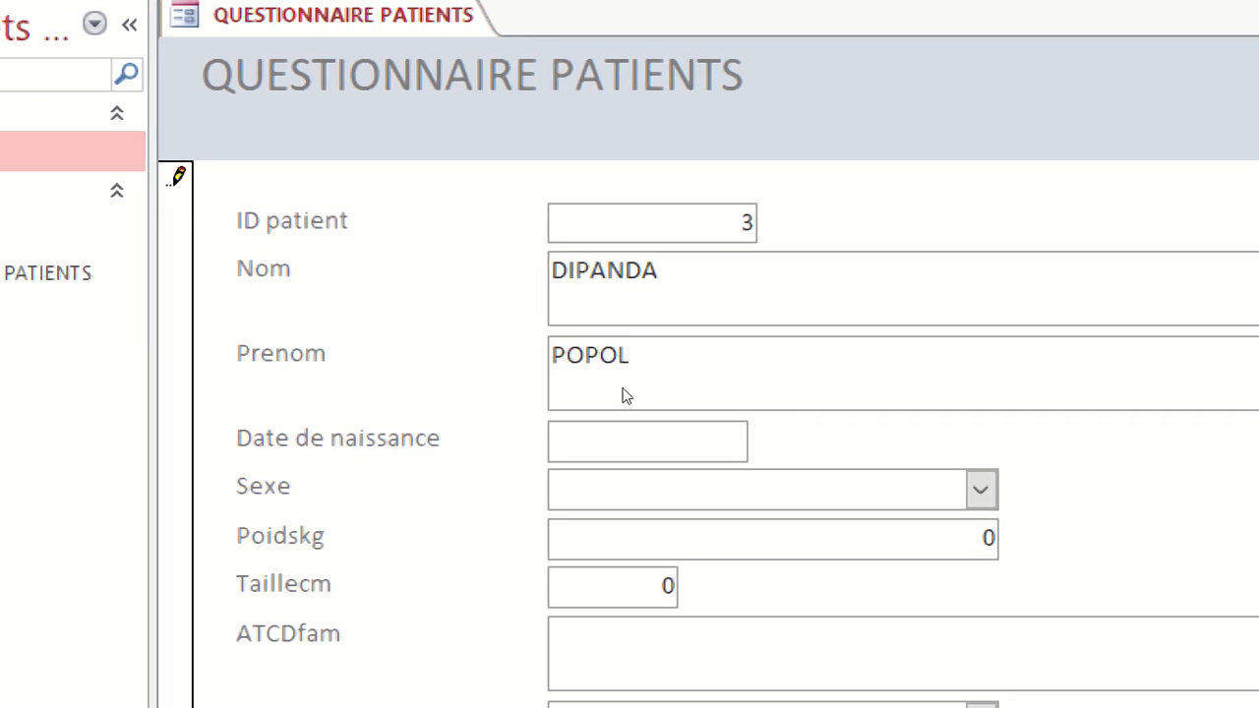
pyautogui.click(980, 490)
pyautogui.click(600, 529)
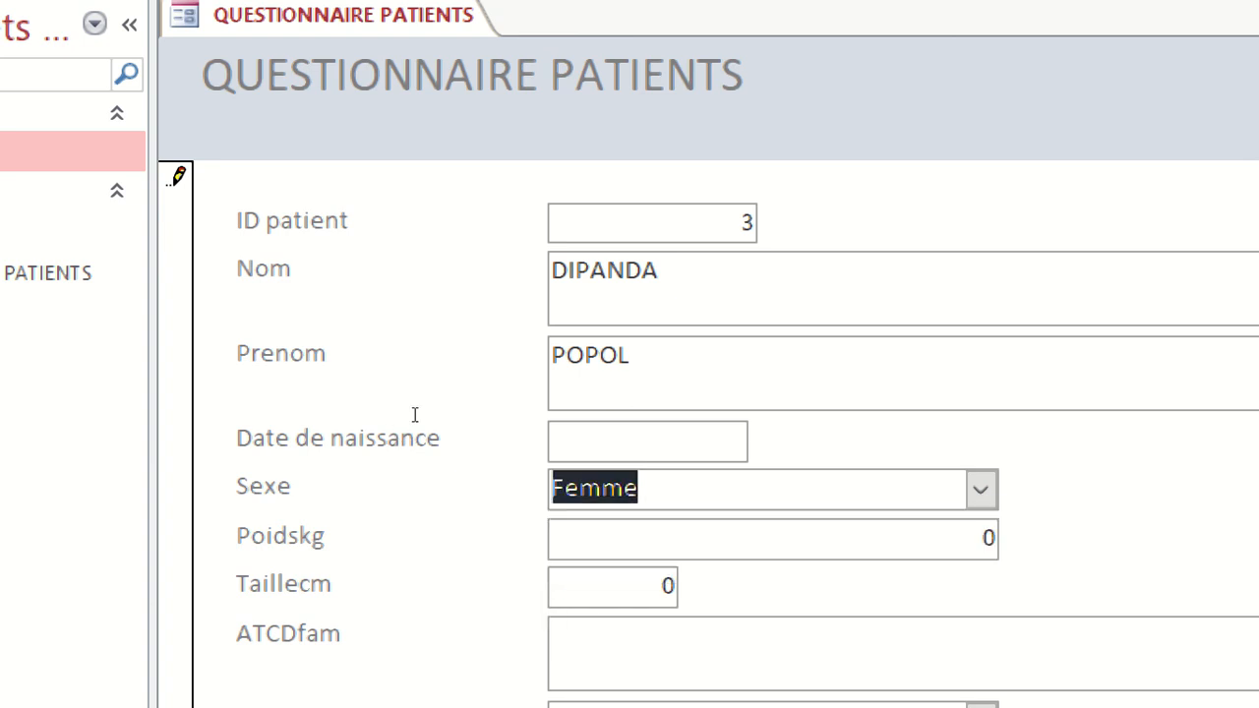
pyautogui.press('Tab')
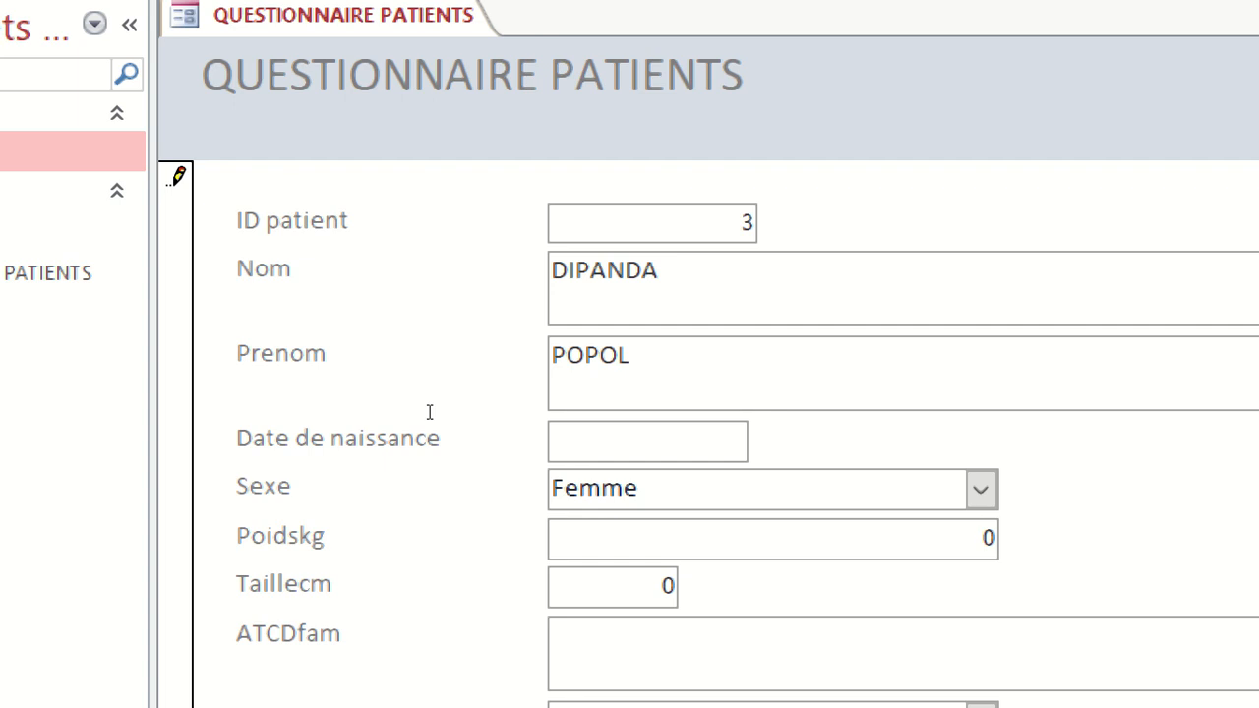
# Set the new patient's Poidskg to 67 and Taillecm to 155.
pyautogui.write('67')
pyautogui.press('Delete')
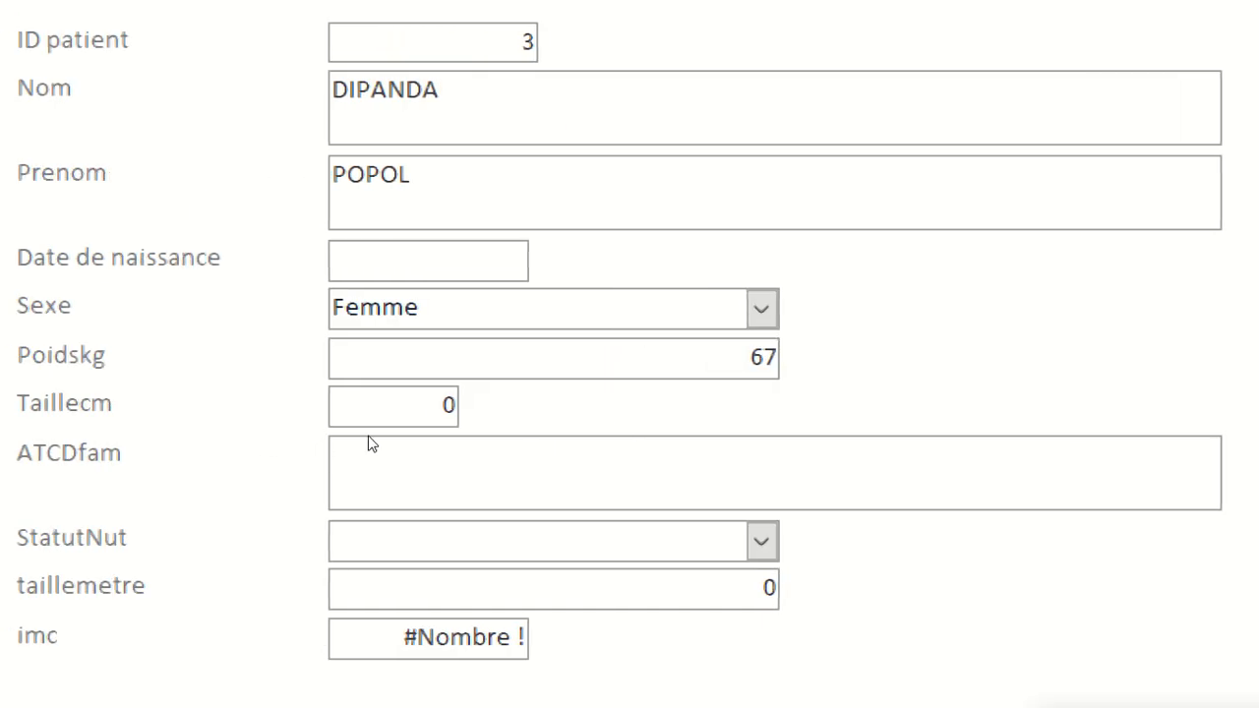
pyautogui.press('Tab')
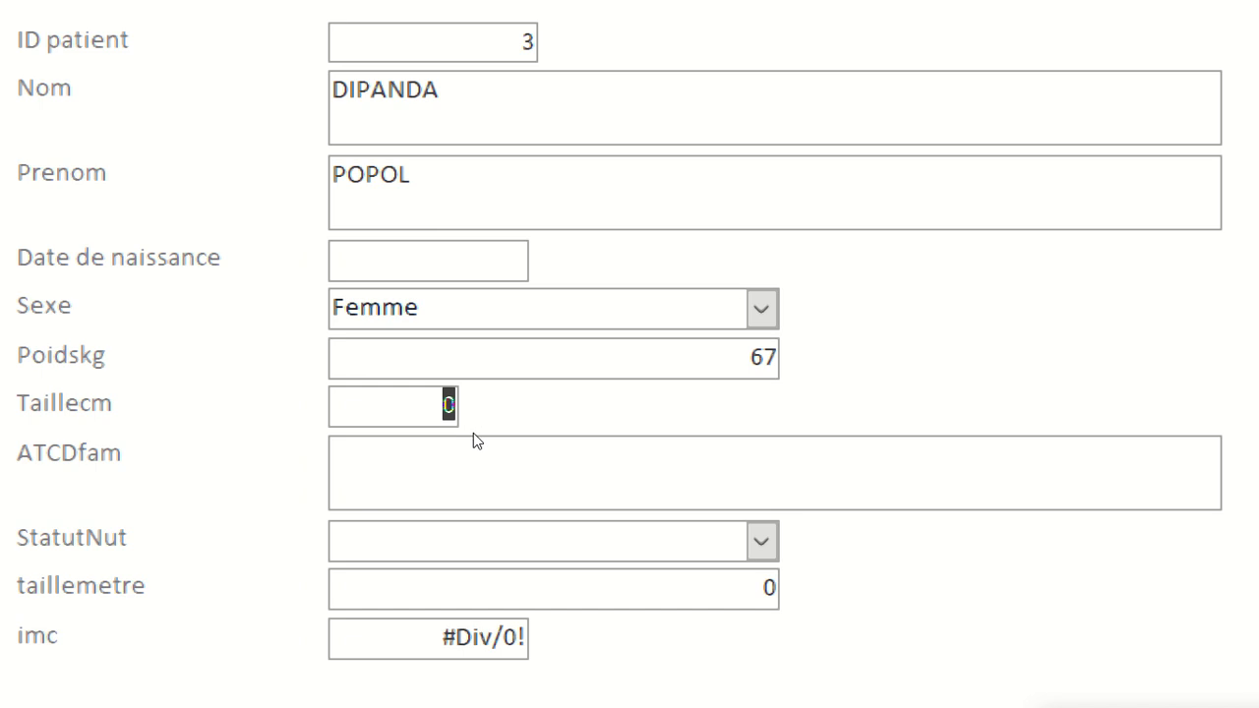
pyautogui.write('155')
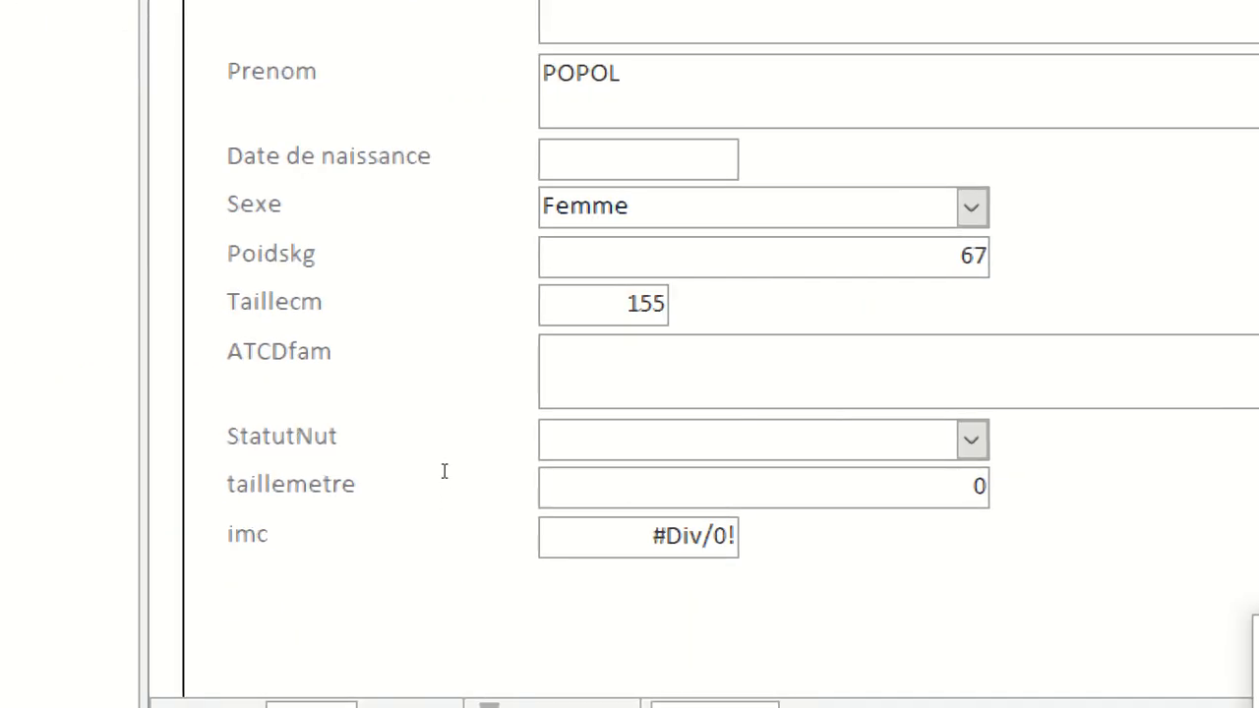
pyautogui.press('Tab')
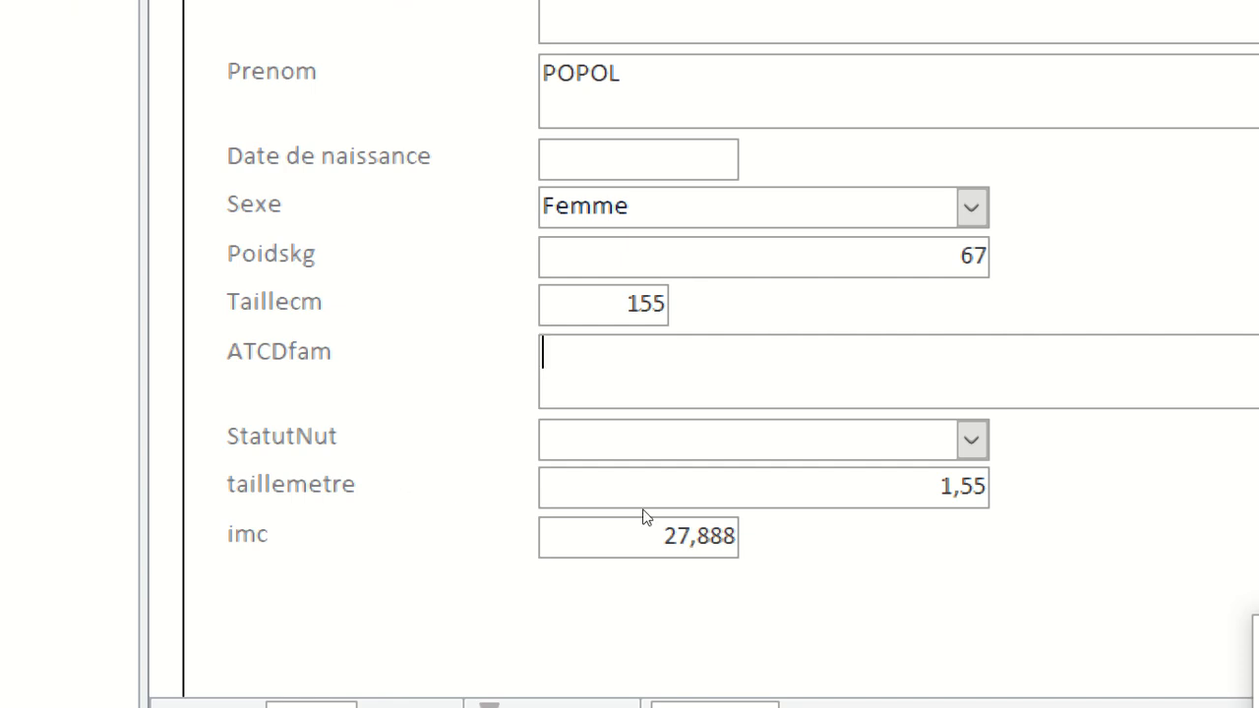
# Leave ATCDfam blank and choose Surpoids as the new patient's StatutNut.
pyautogui.press('Tab')
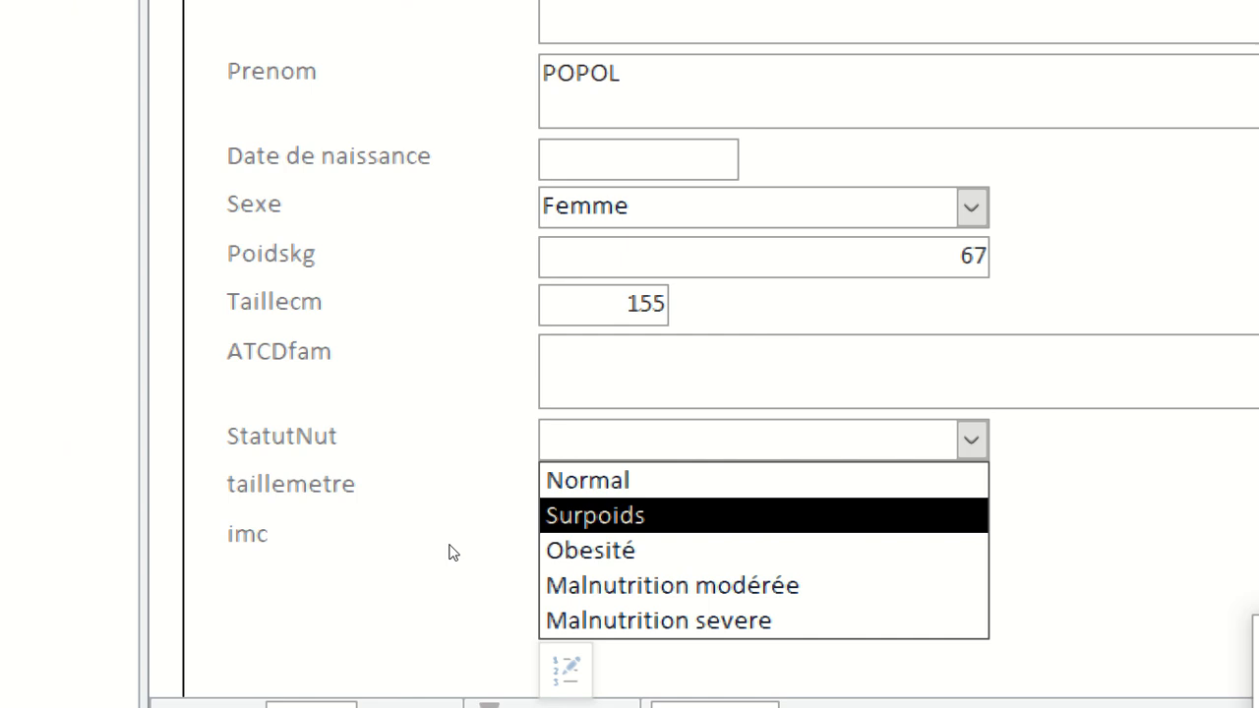
pyautogui.press('Up')
pyautogui.press('Down')
pyautogui.press('Down')
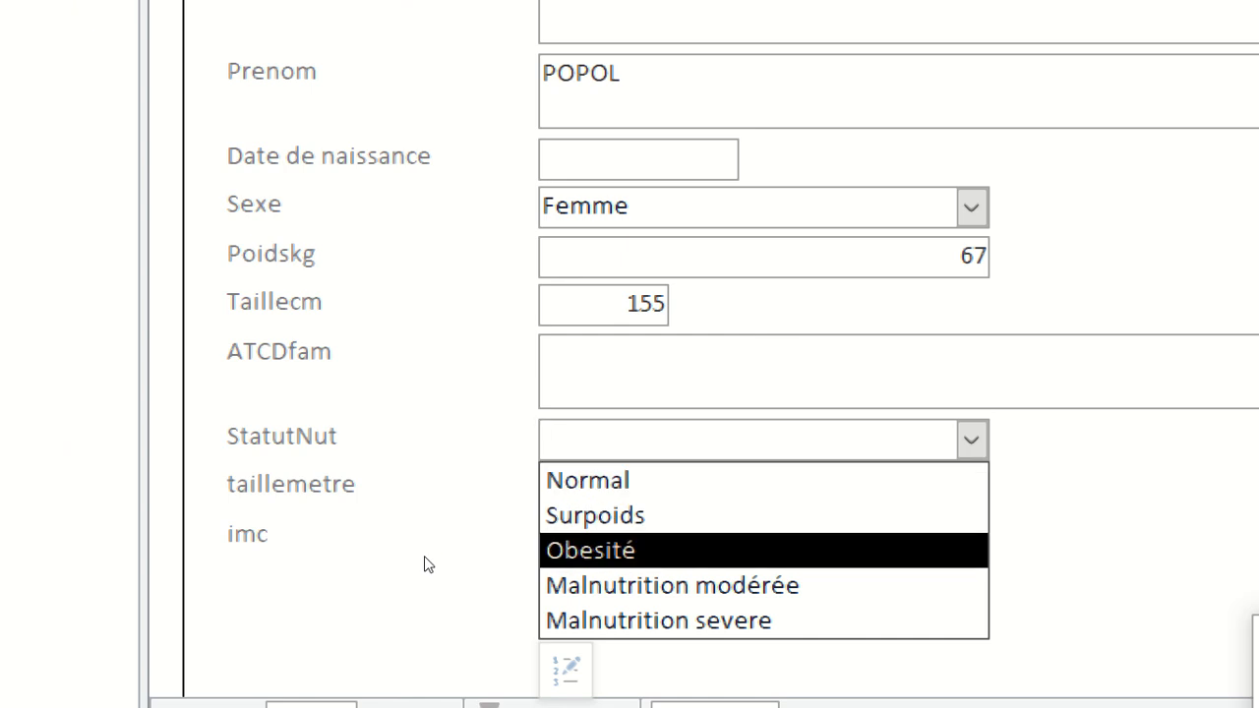
pyautogui.press('Up')
pyautogui.press('Return')
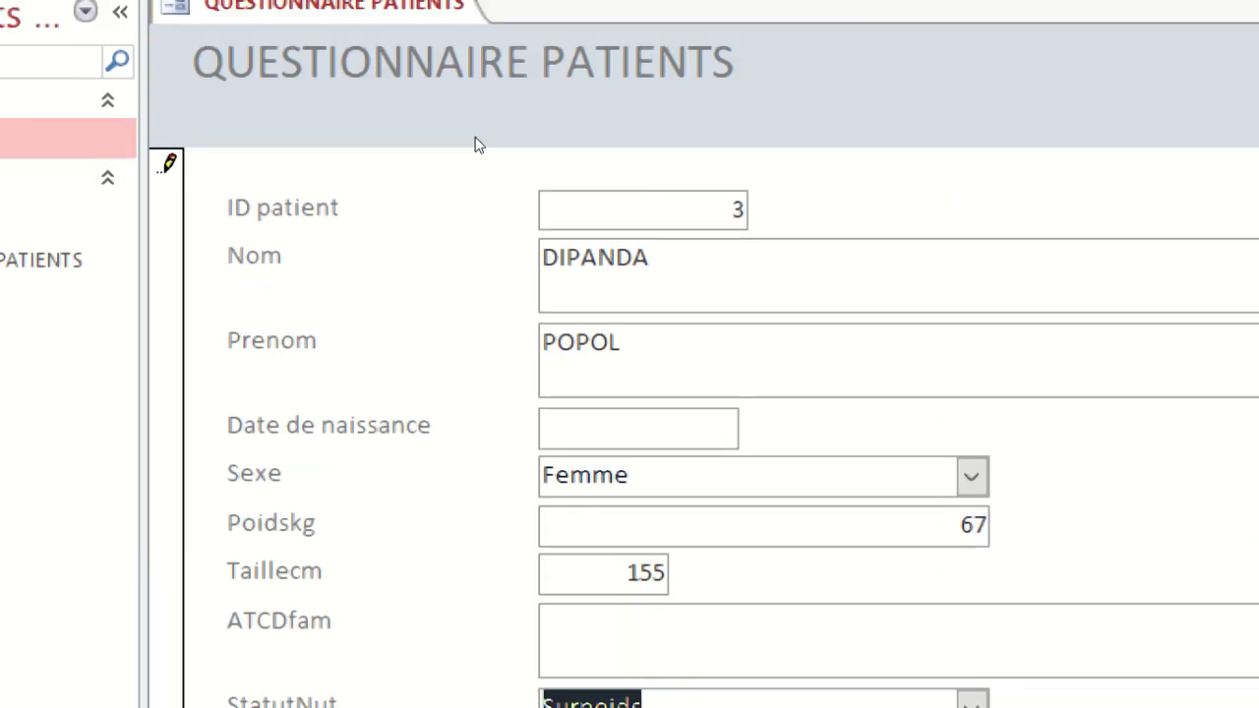
pyautogui.press('super+minus')
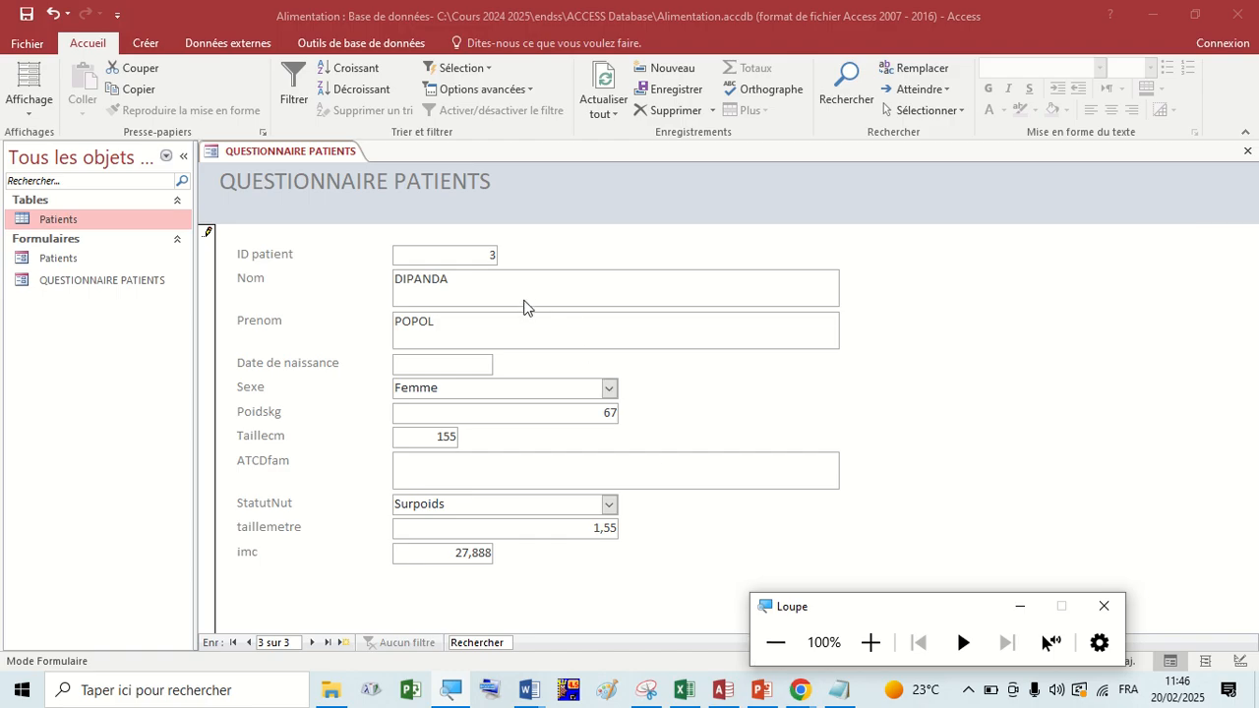
pyautogui.click(497, 284)
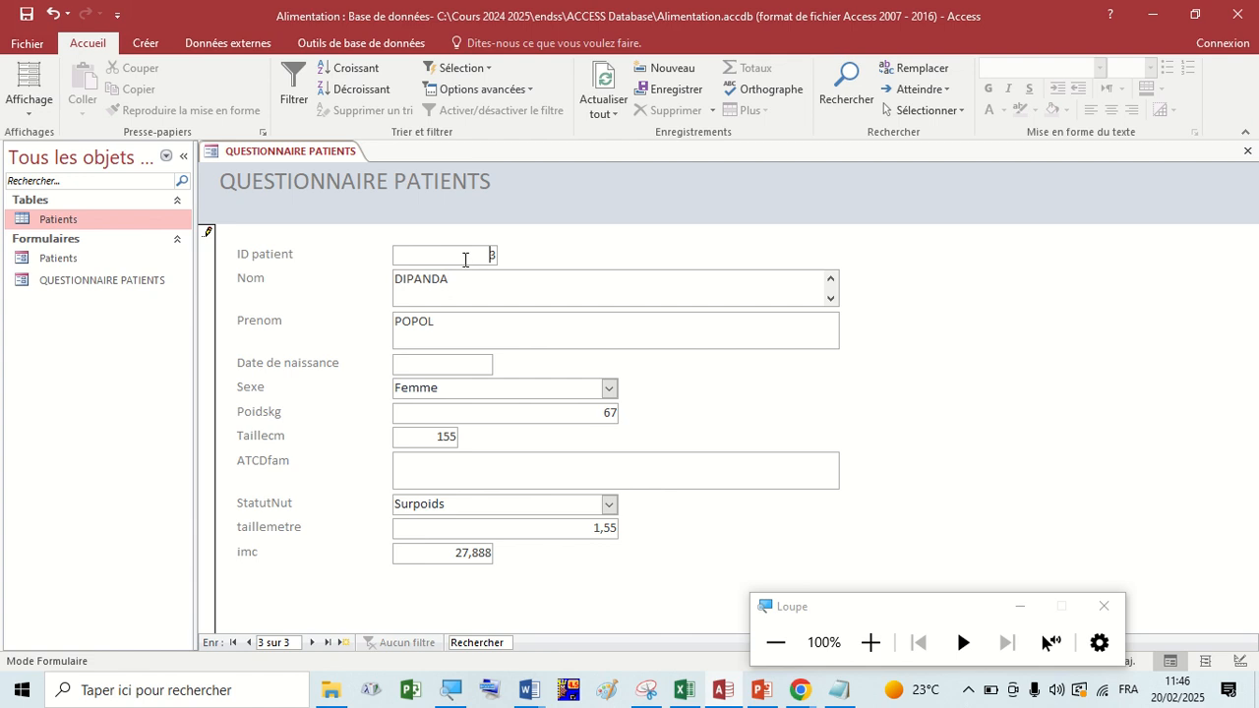
pyautogui.click(466, 259)
pyautogui.moveTo(590, 8)
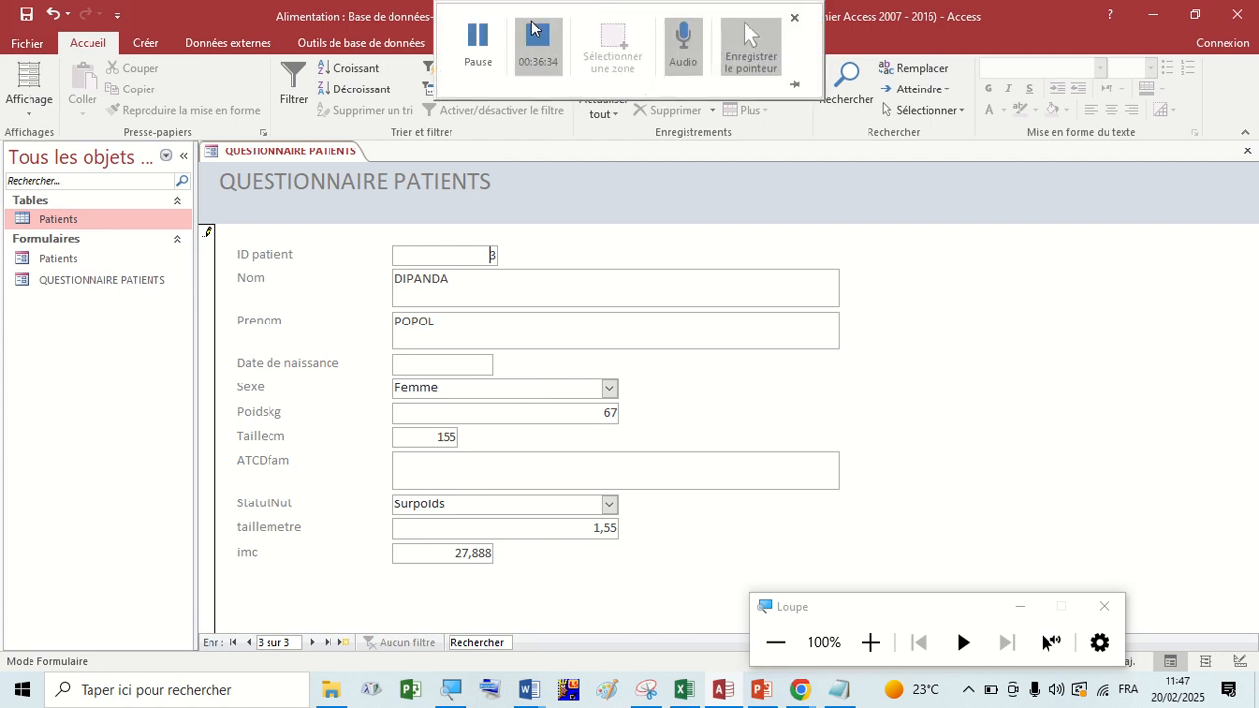